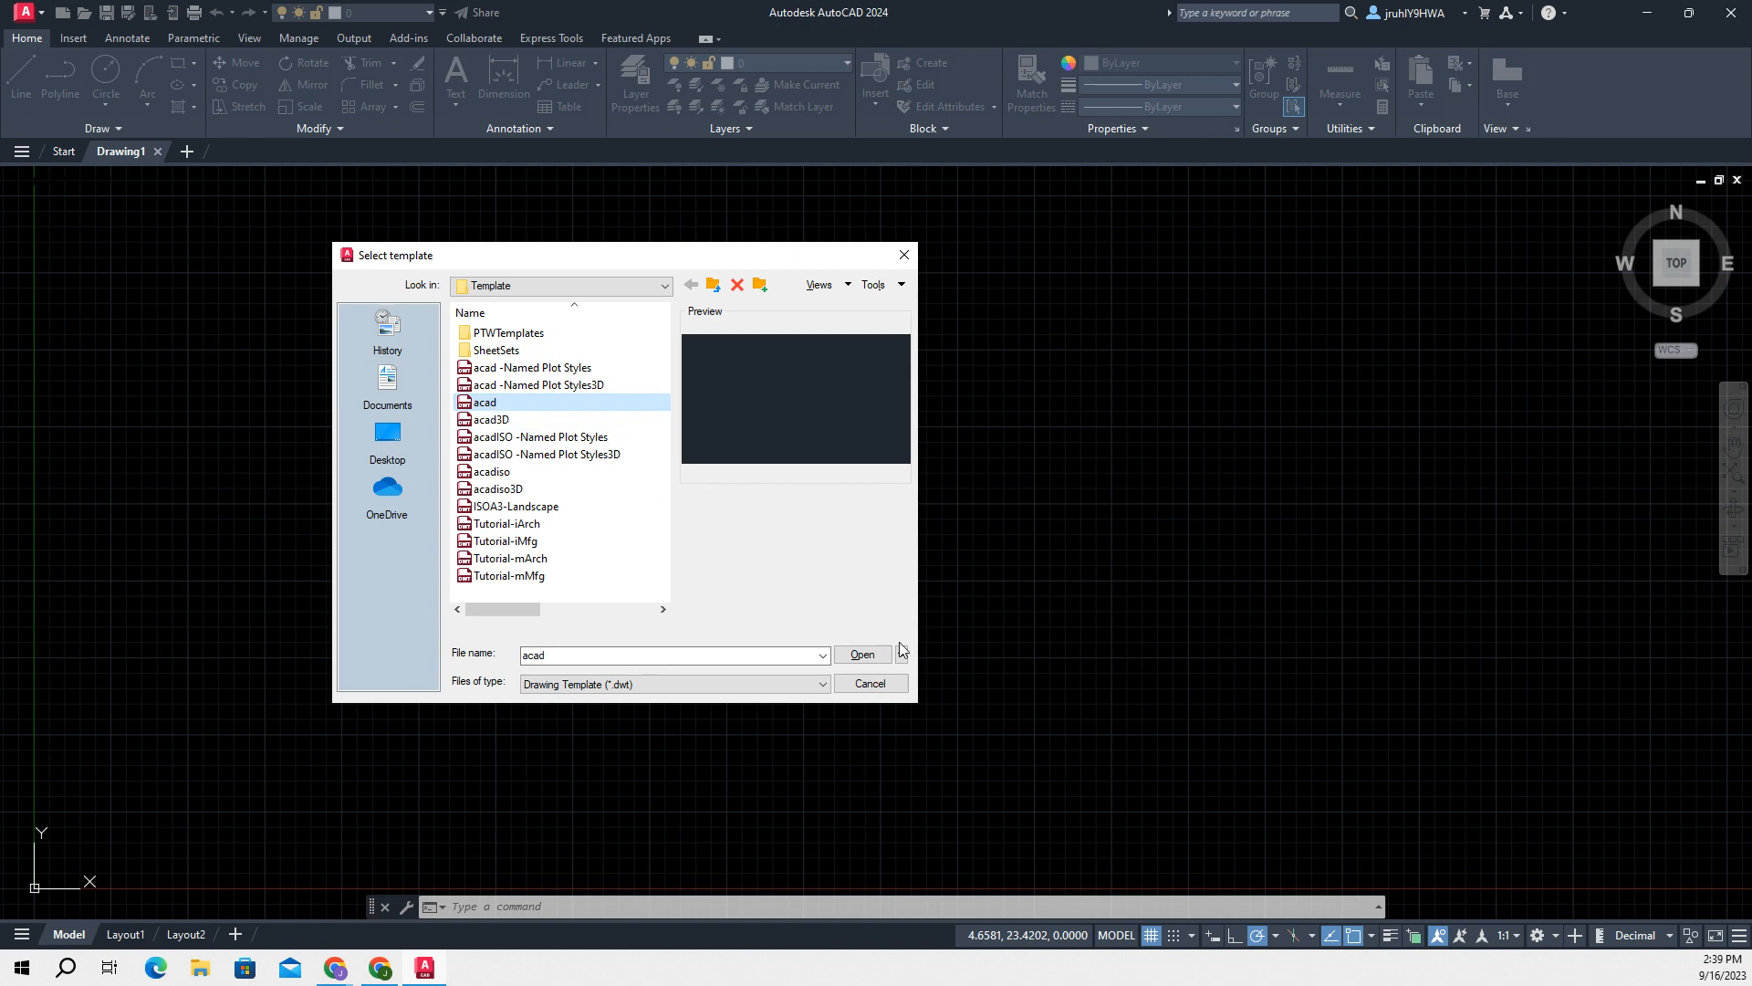
- Create a new drawing from the acad template and close the old Drawing1
left_click(862, 655)
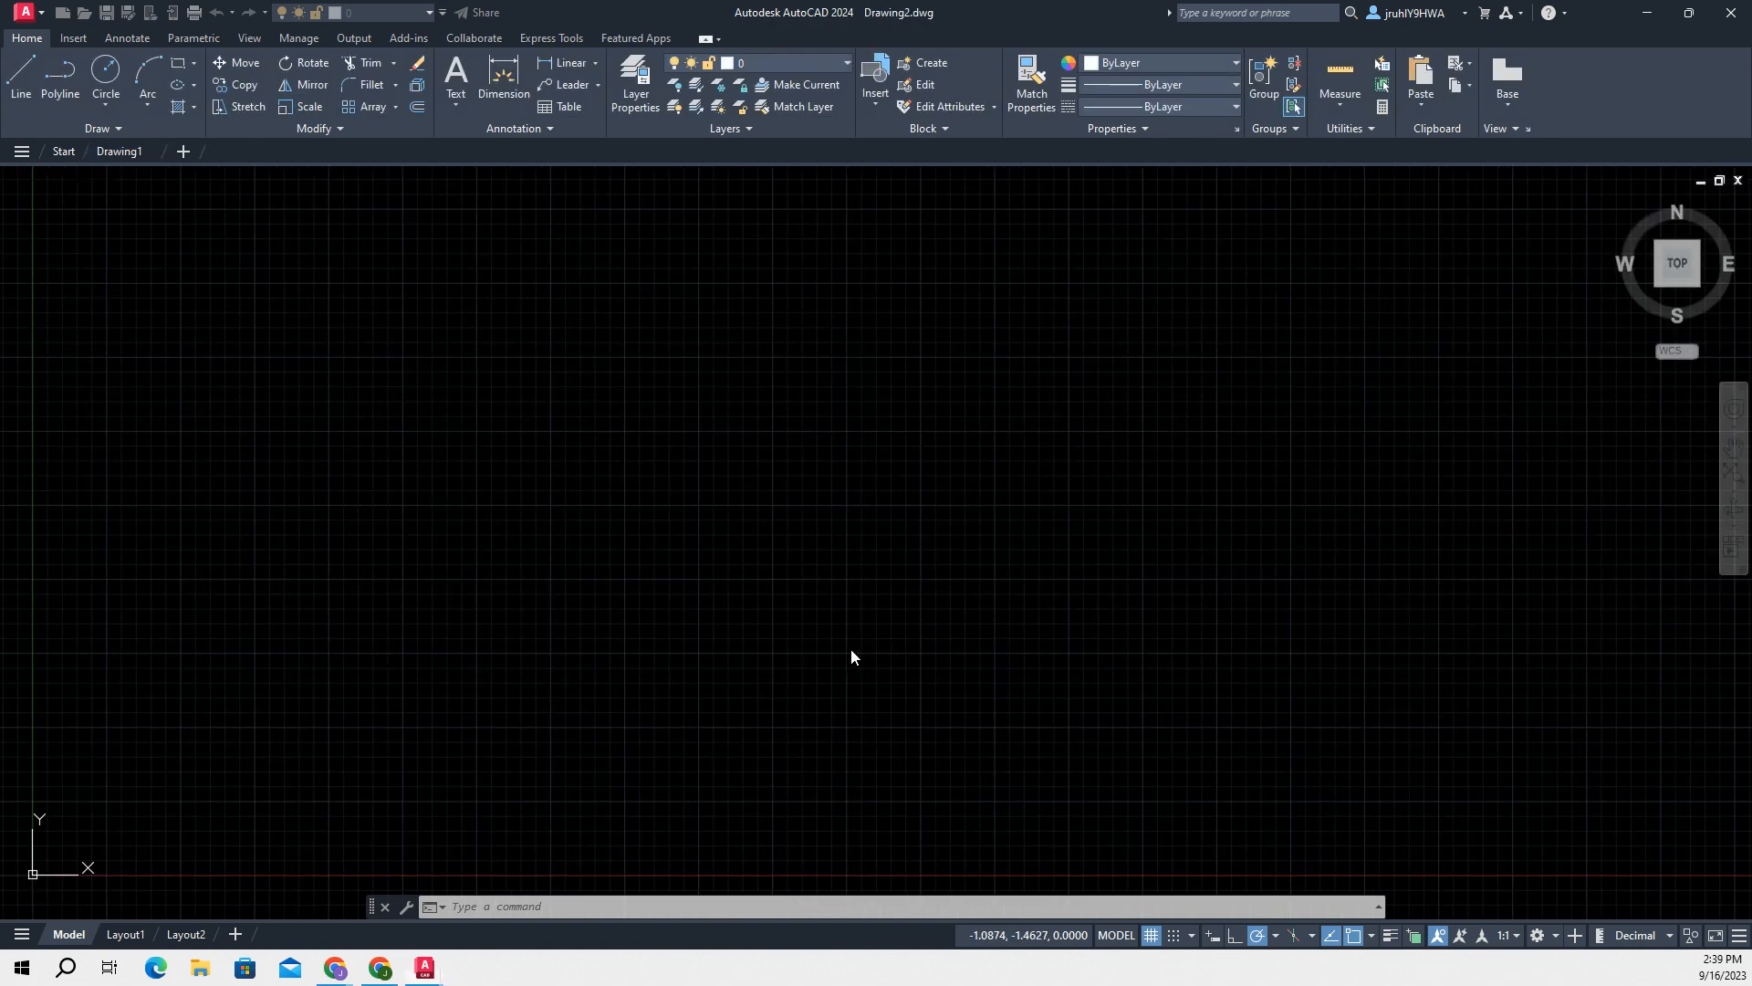
left_click(113, 146)
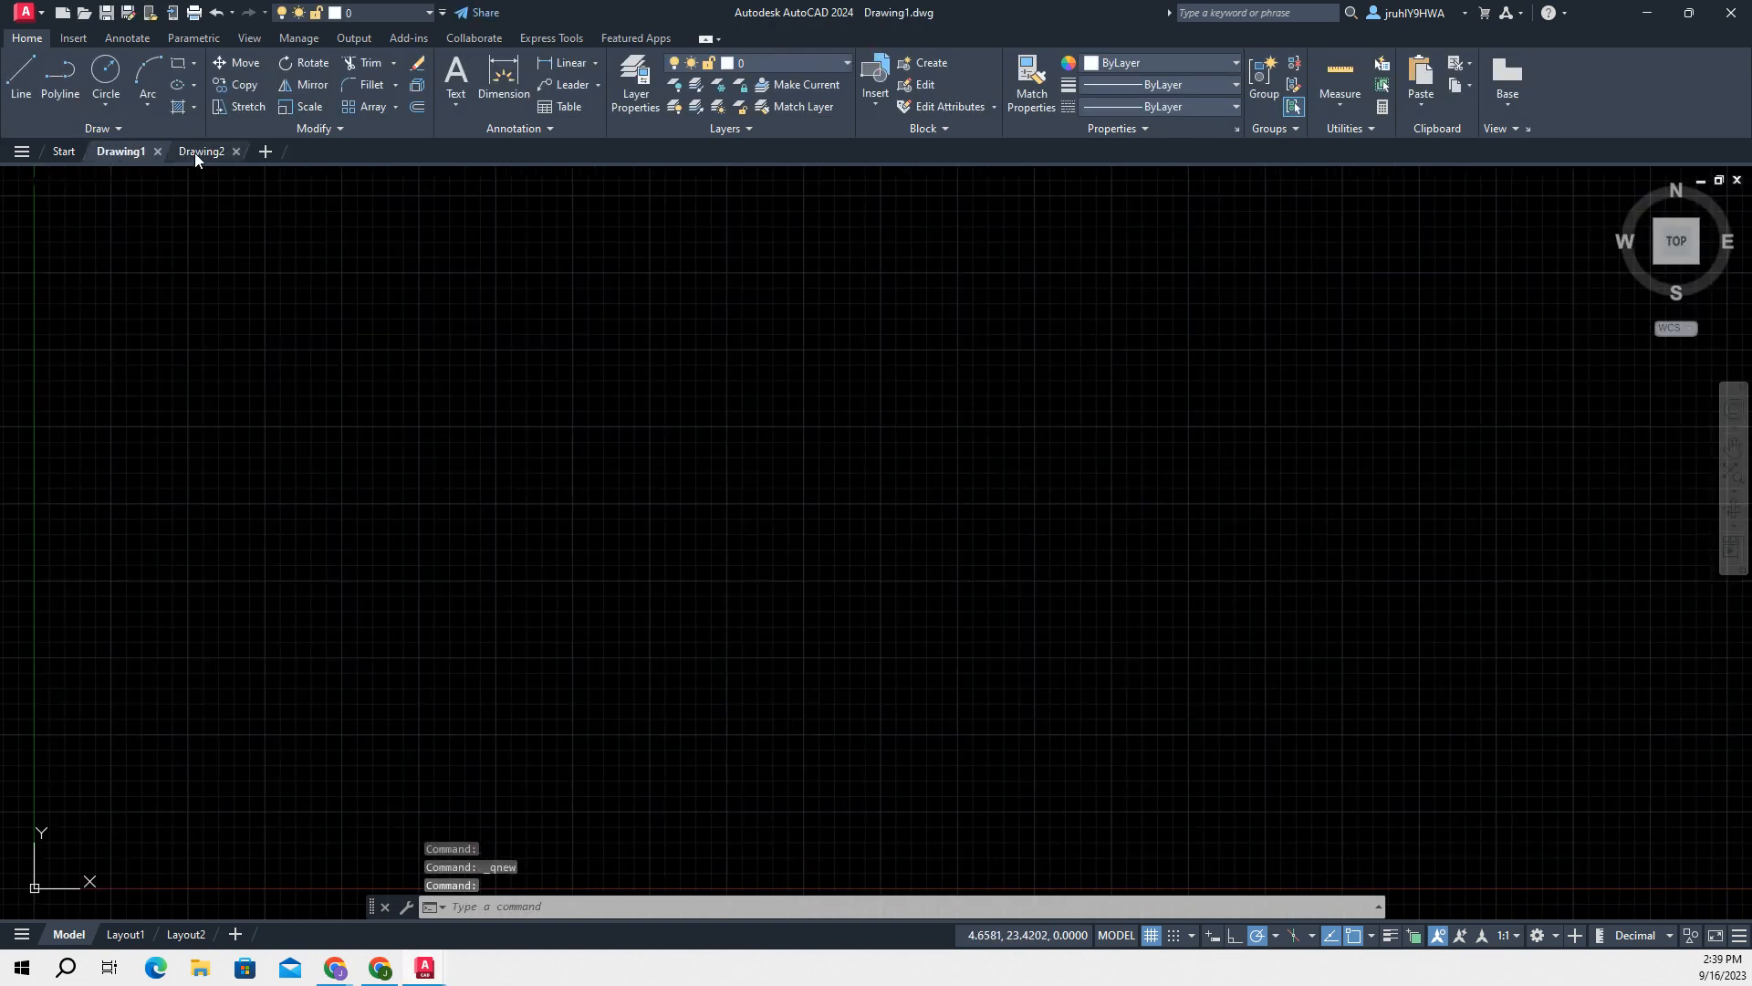
left_click(194, 152)
left_click(156, 151)
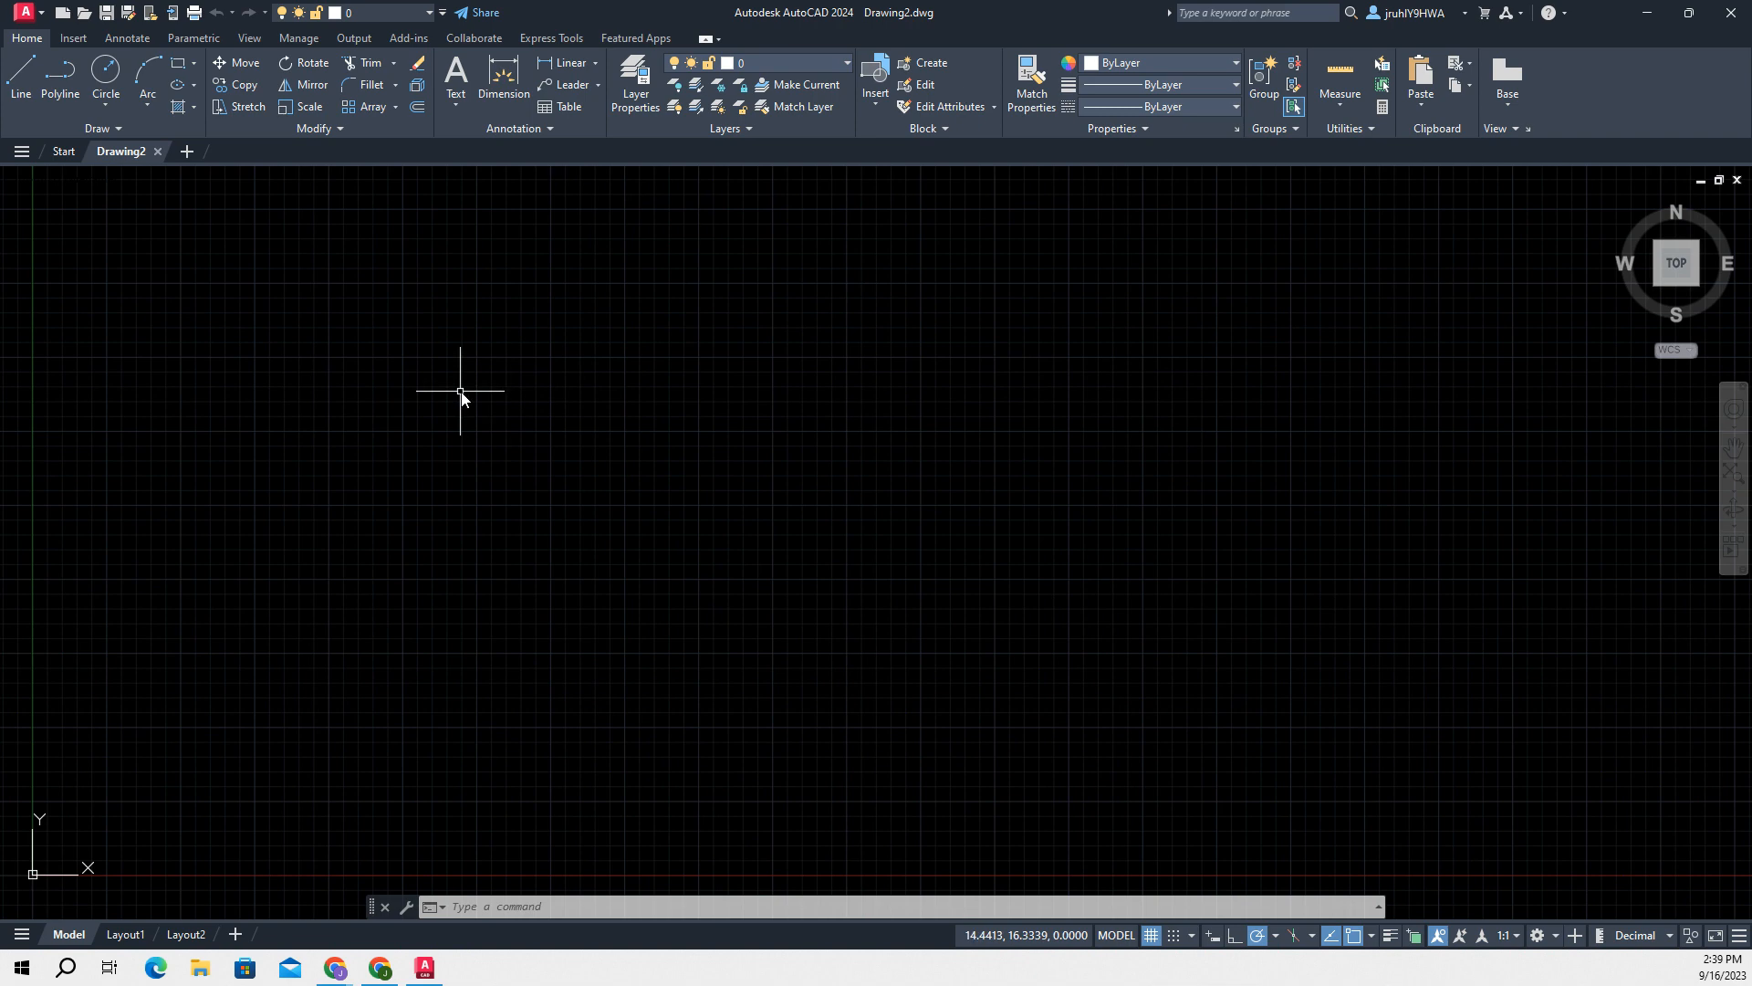
scroll(532, 399, "down", 4)
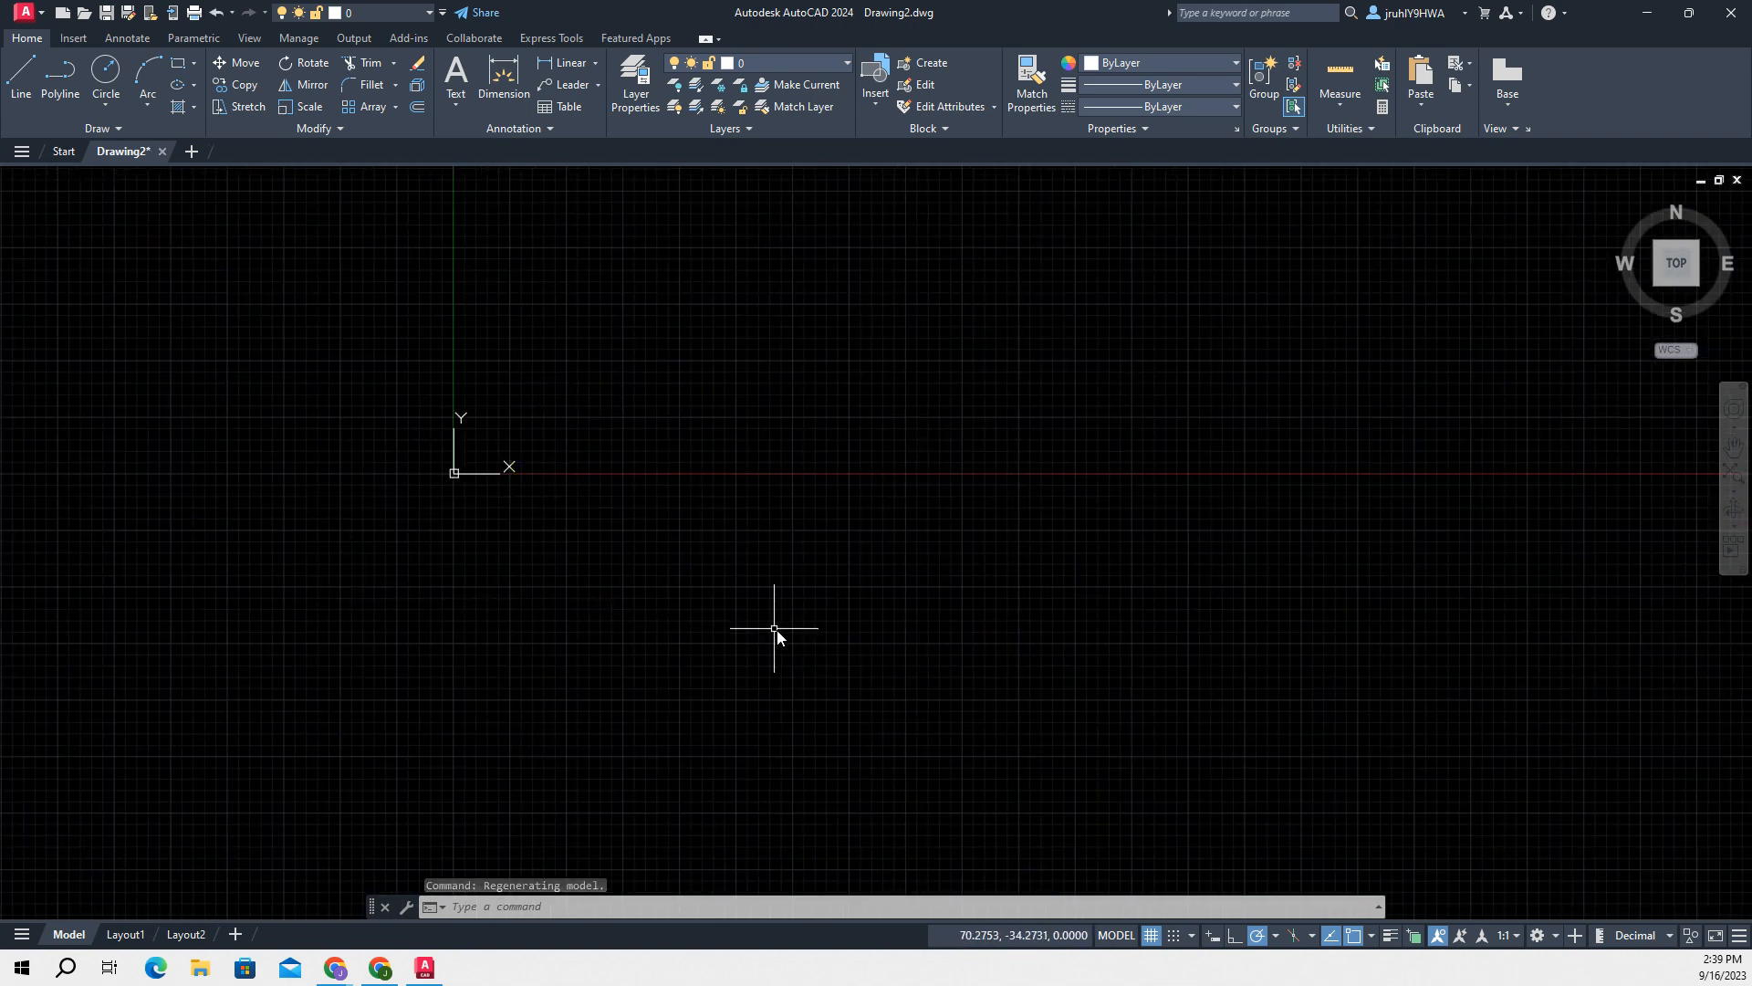
scroll(780, 633, "up", 3)
scroll(743, 610, "down", 2)
scroll(712, 584, "up", 1)
scroll(497, 572, "down", 1)
middle_click_drag(451, 511, 503, 689)
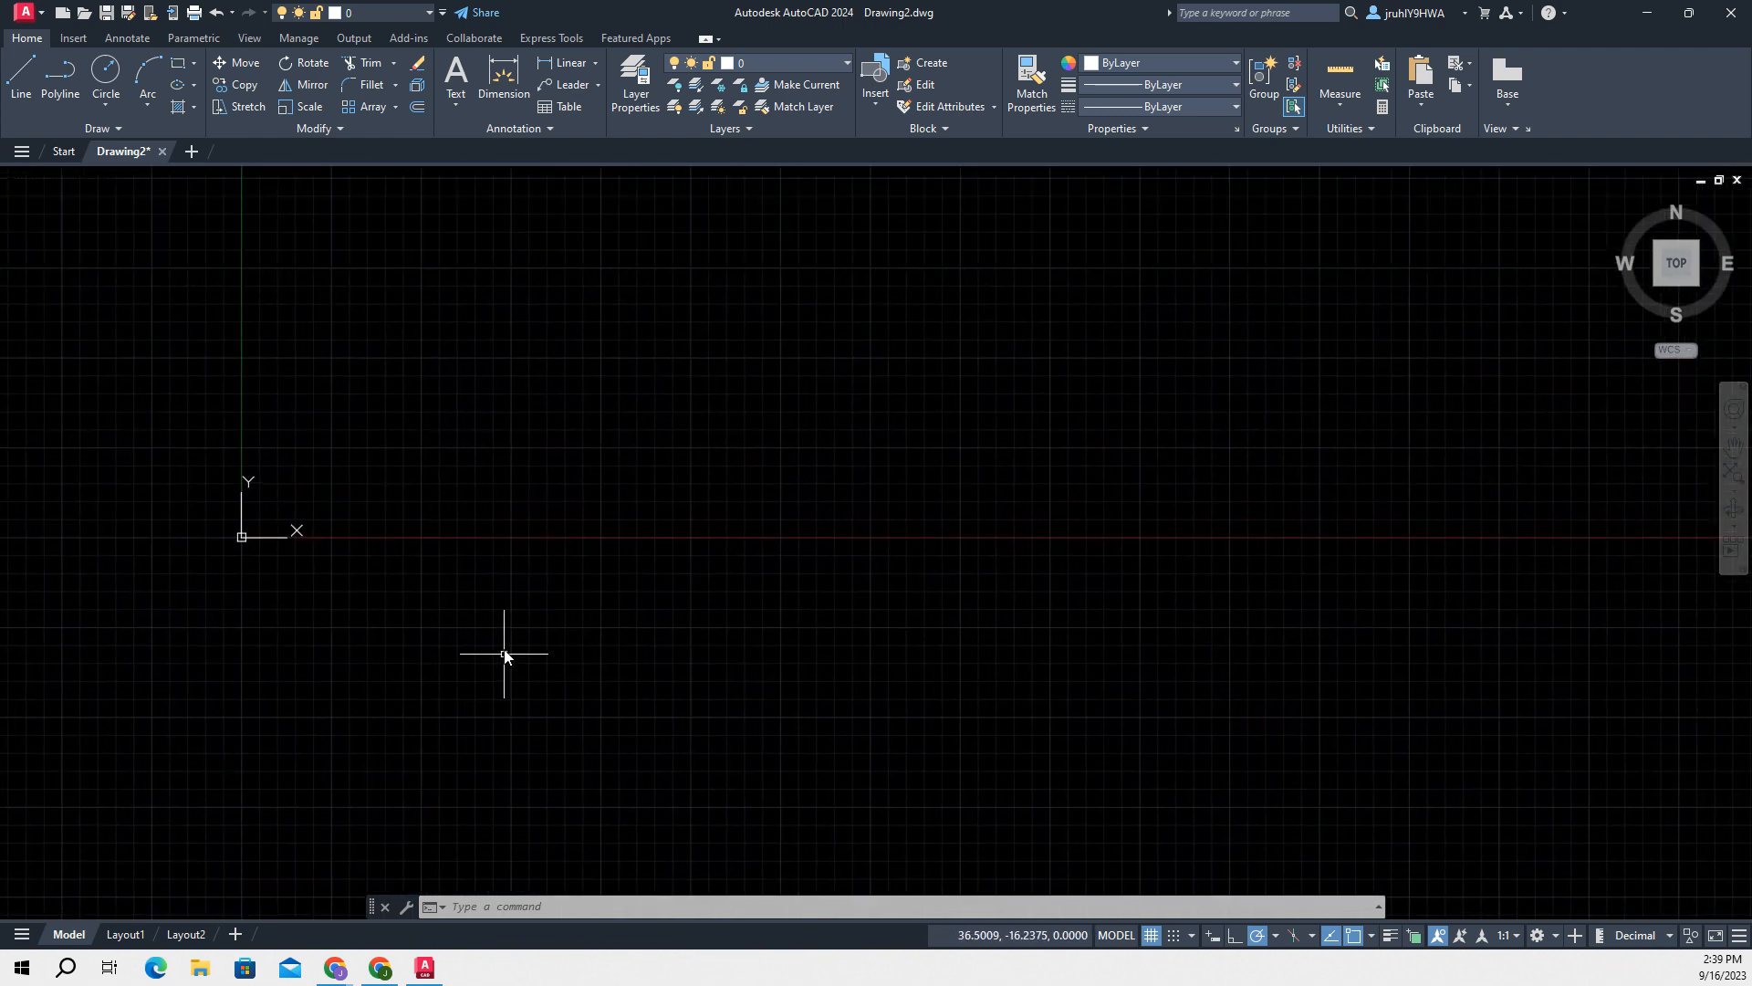
scroll(501, 602, "up", 2)
- Start a rectangle with its first corner at 0,0 and turn on dynamic input
left_click(575, 913)
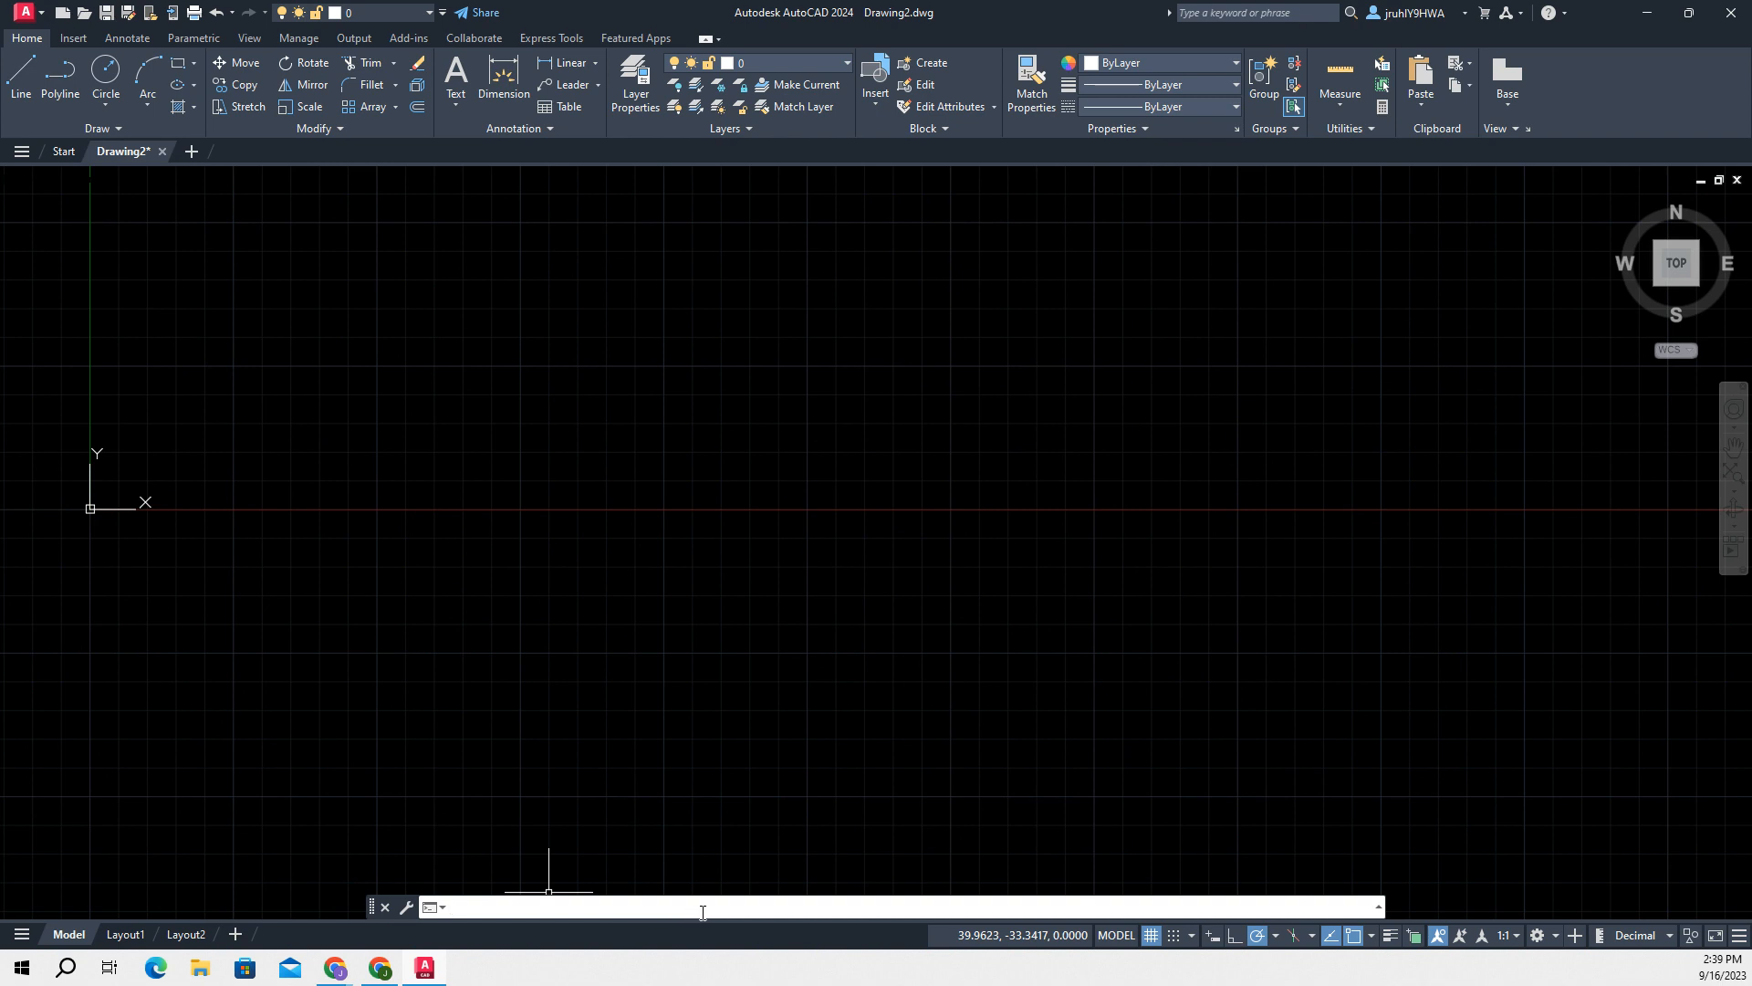
type("rect")
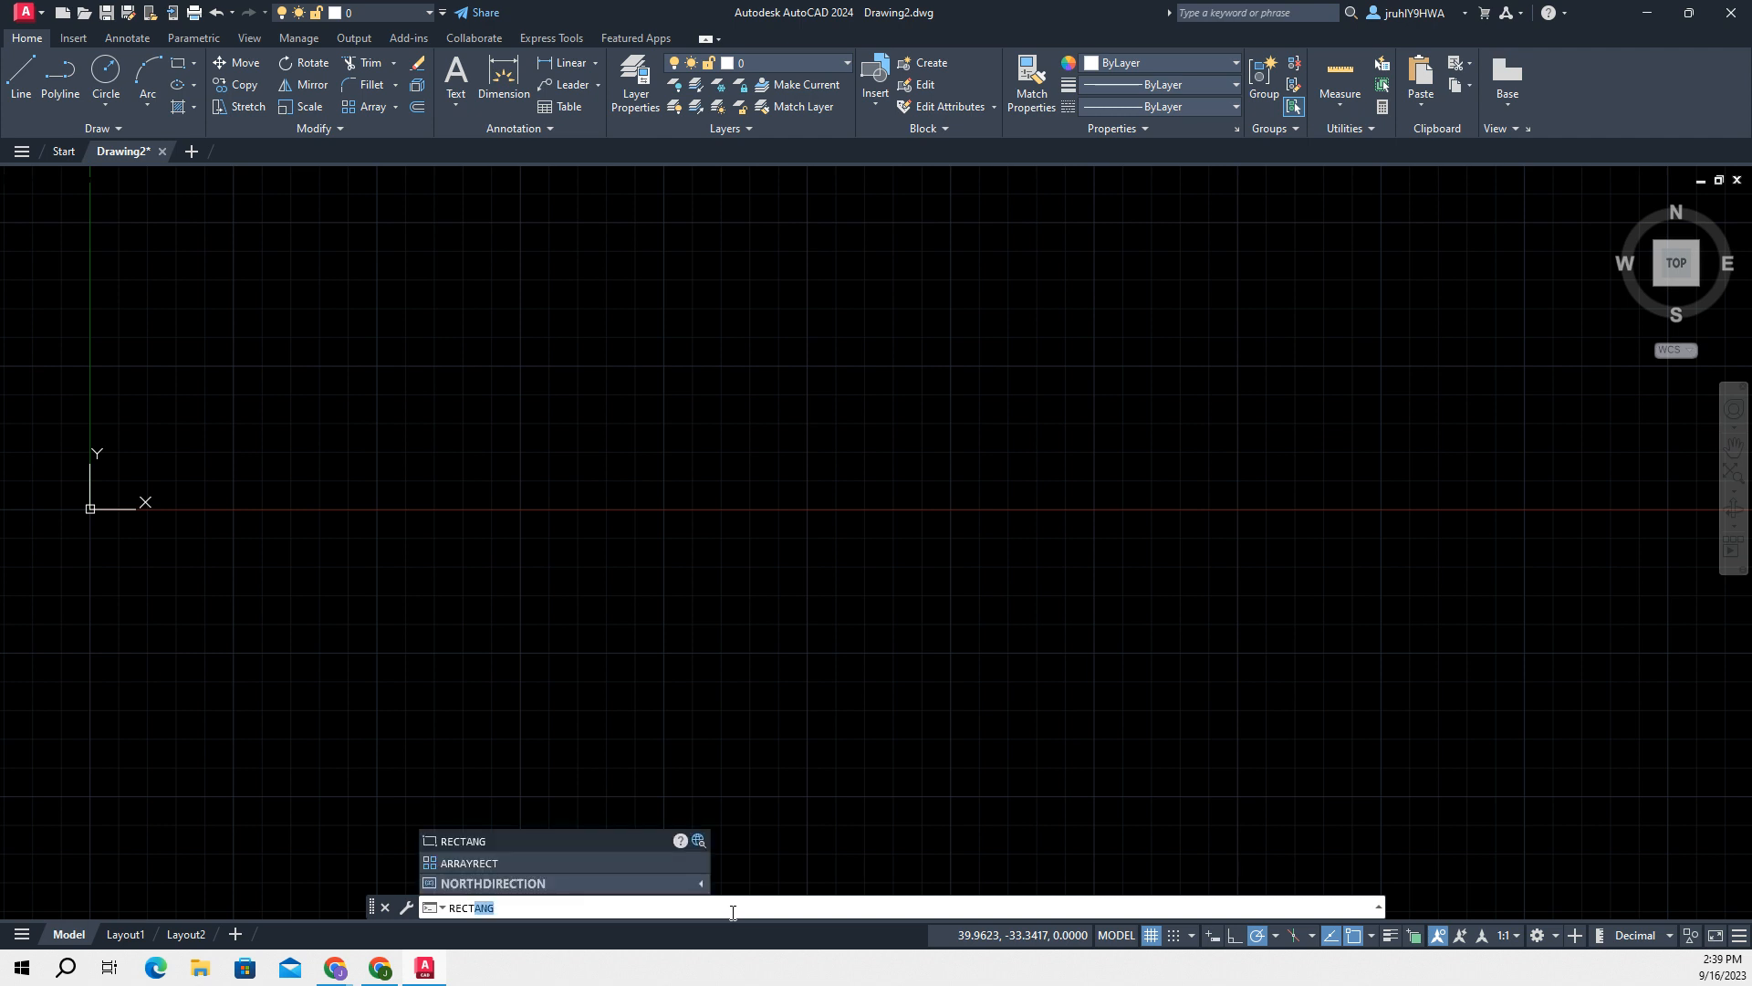
key("Return")
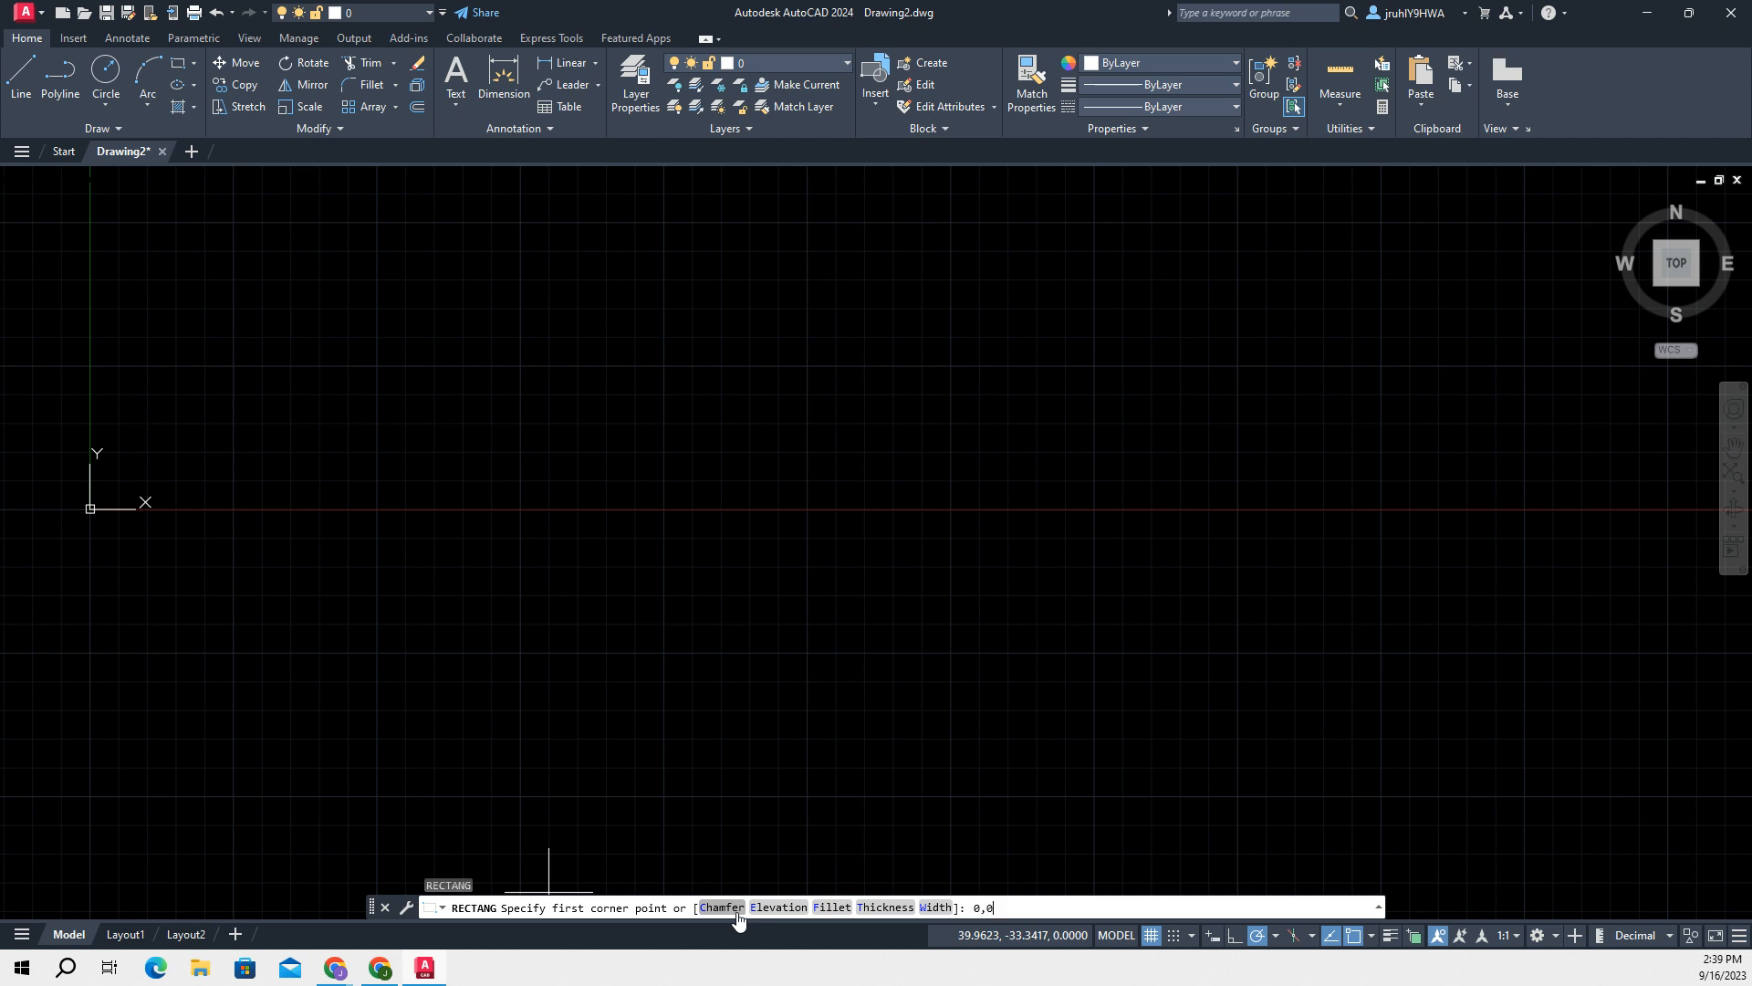
key("Return")
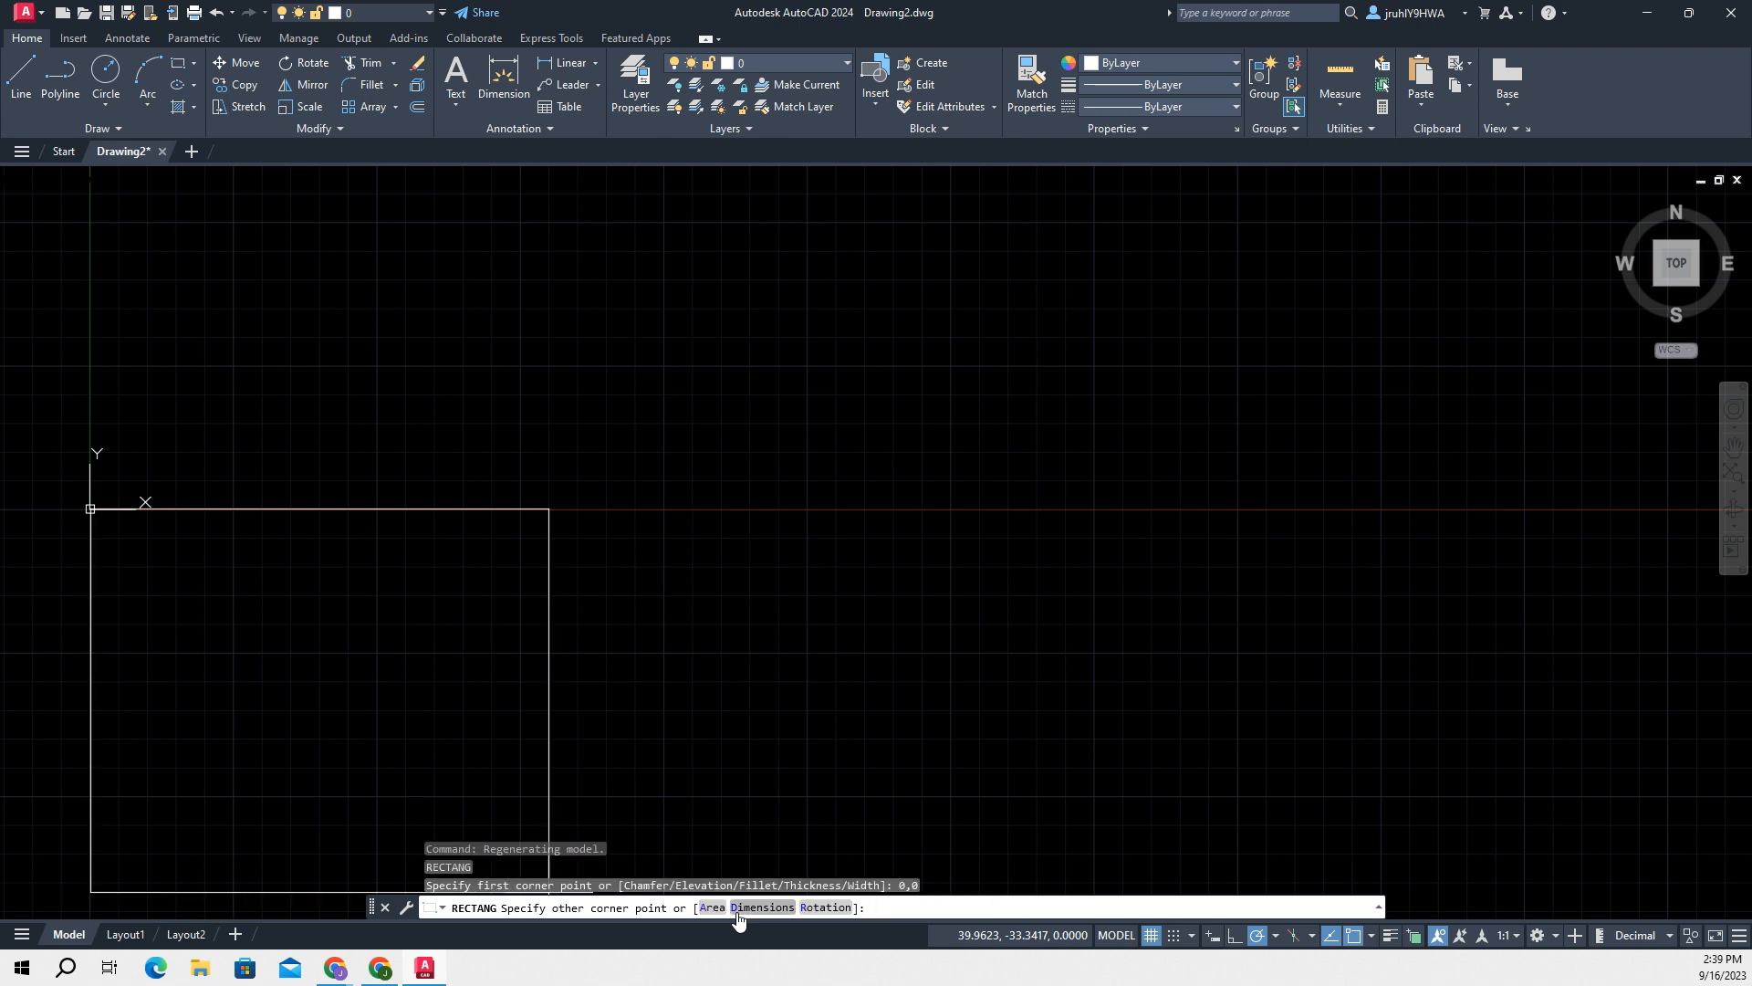
key("F12")
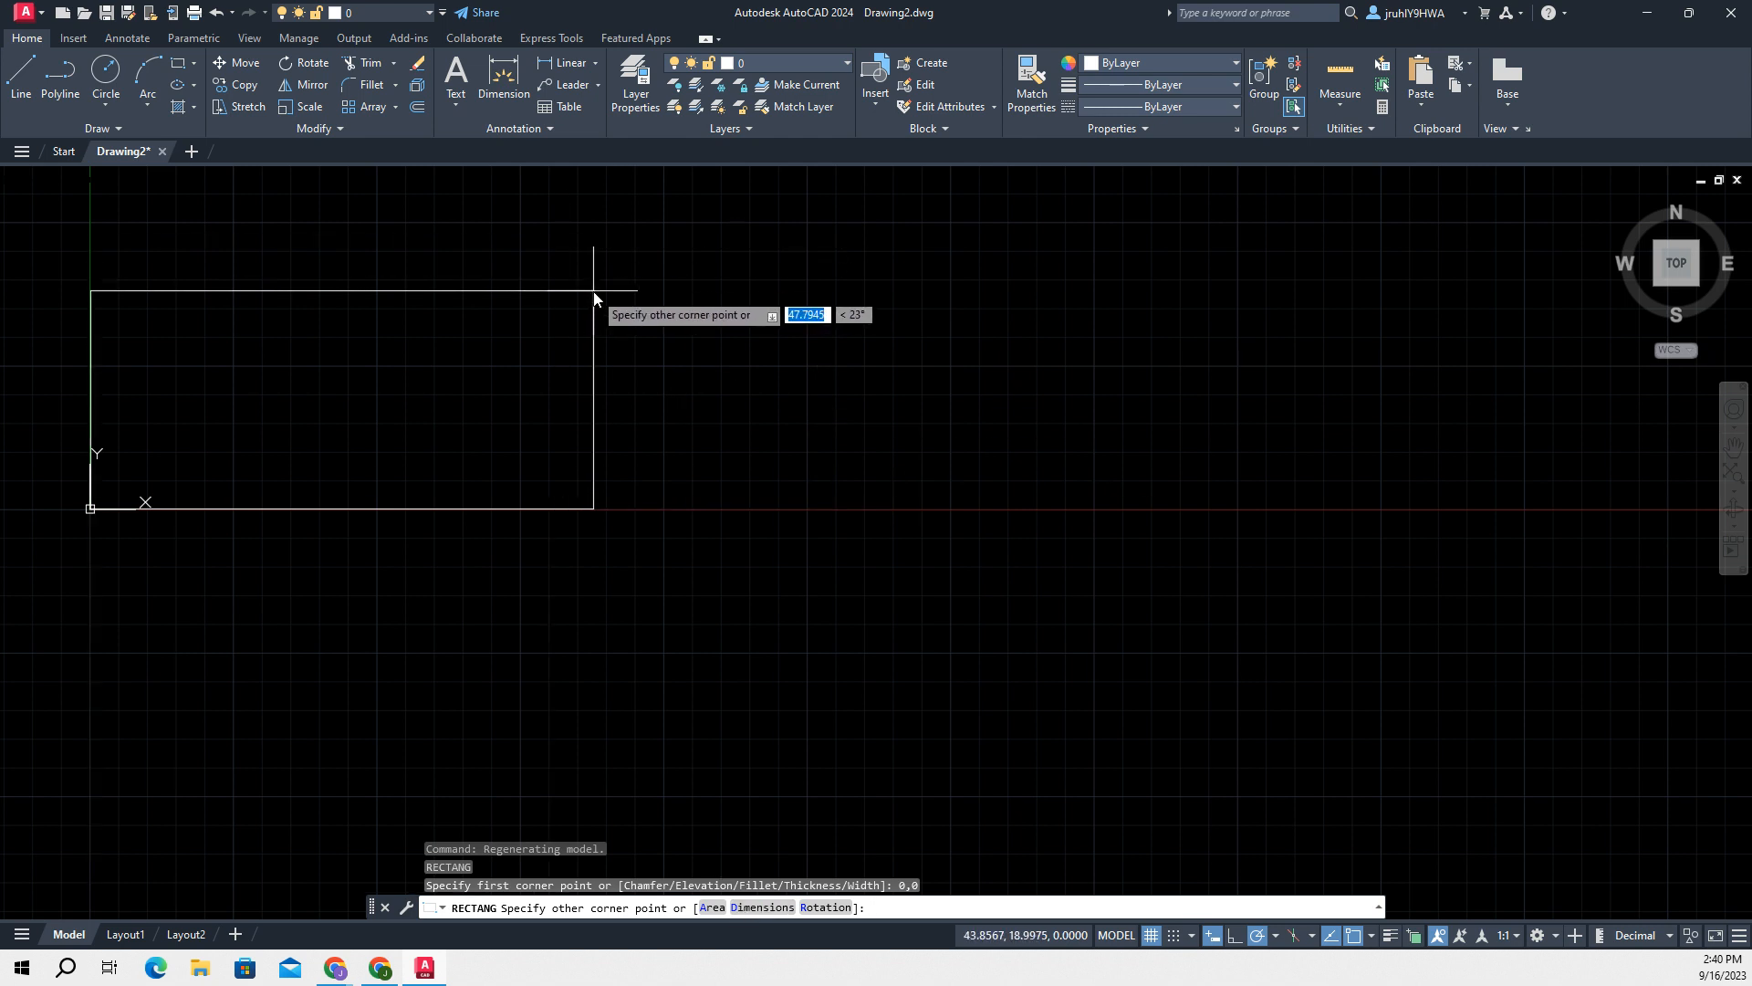
type("10")
key("Tab")
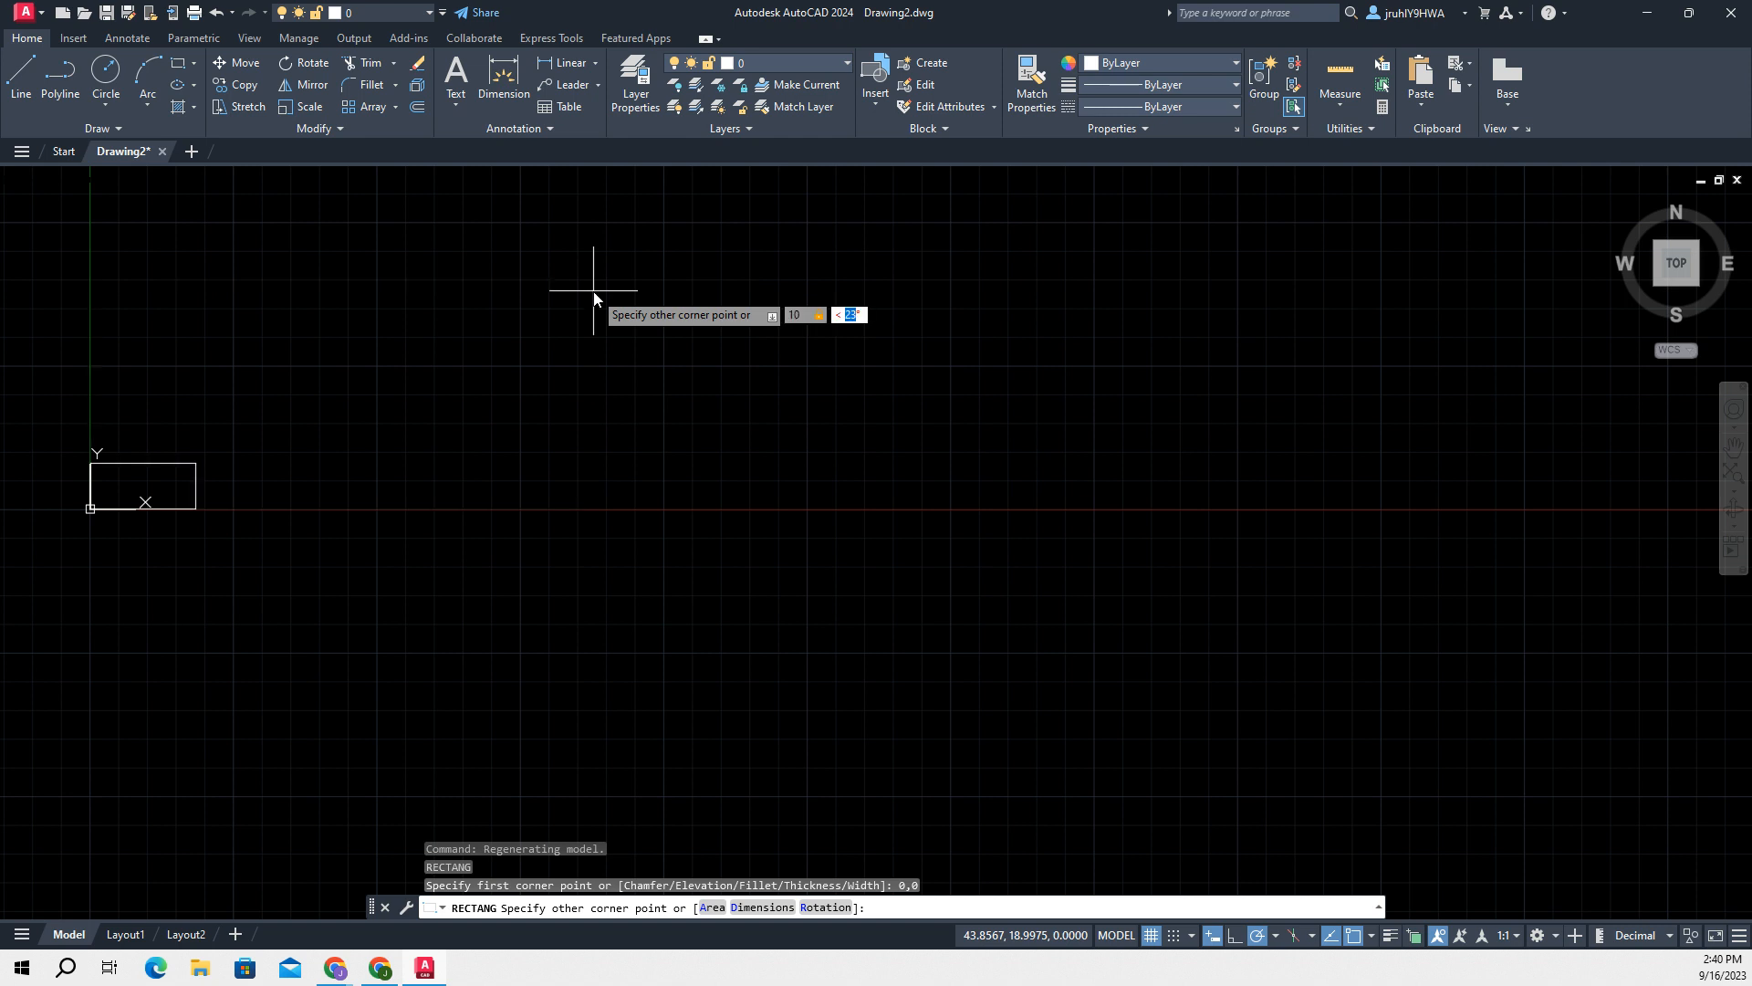
type("7")
key("Tab")
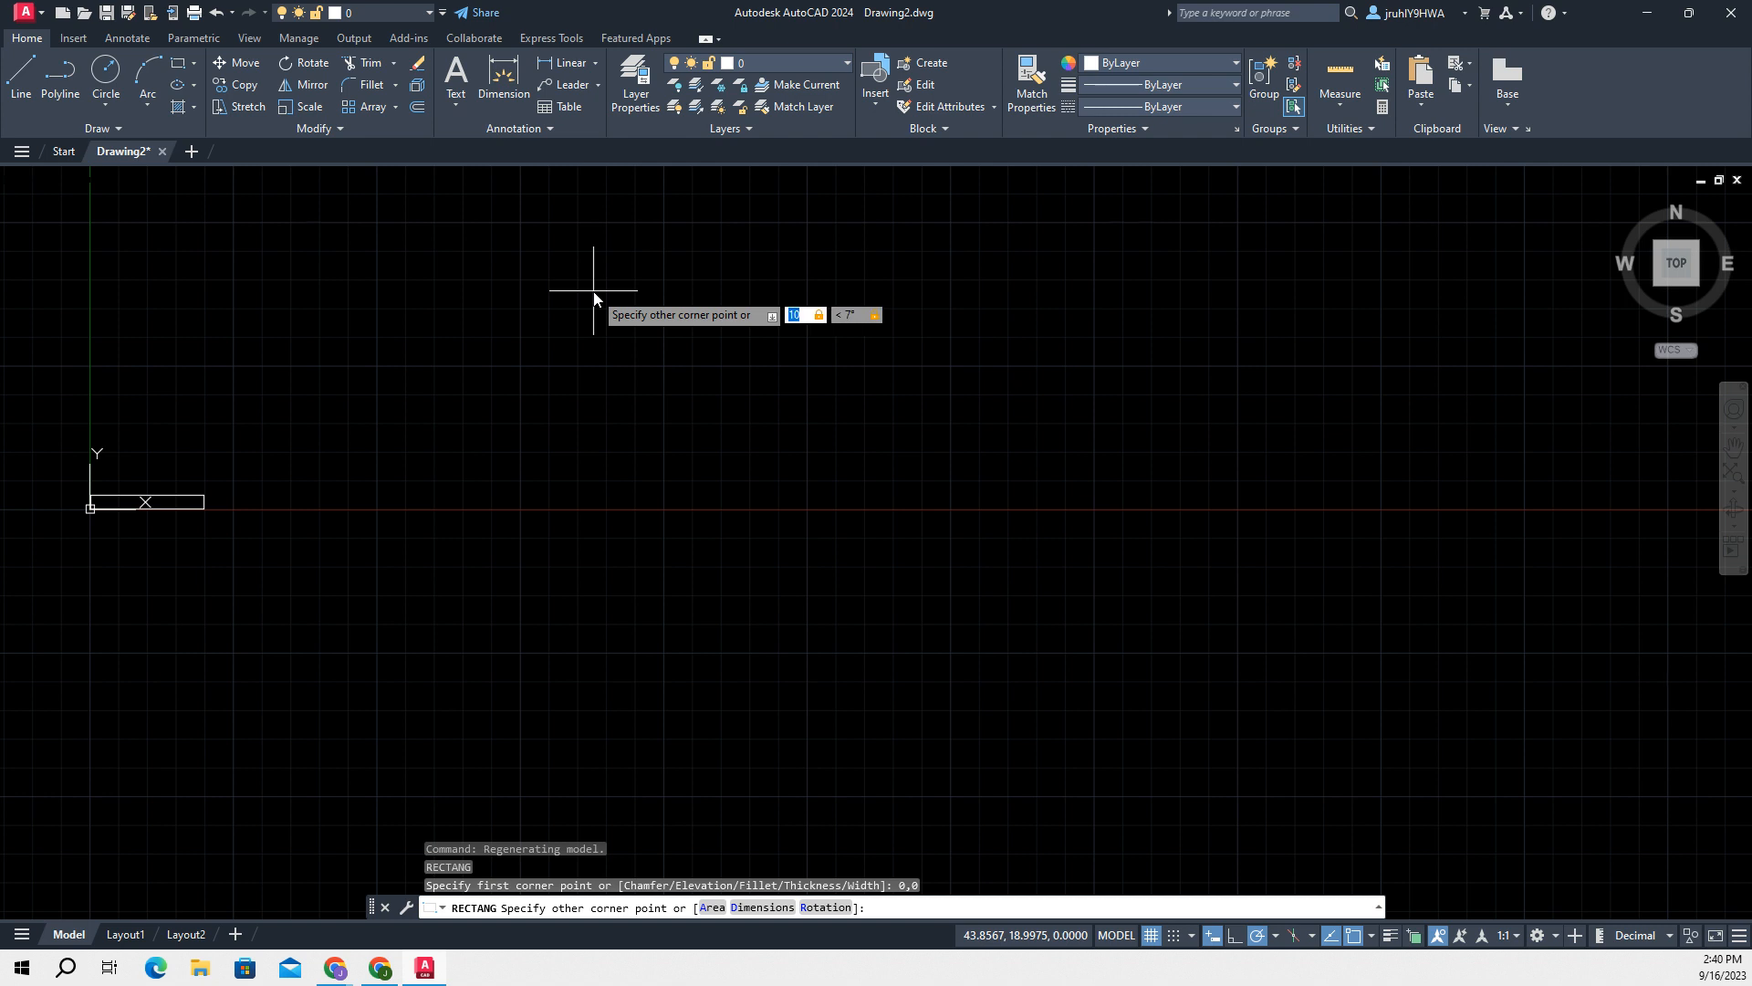
key("Tab")
key("Escape")
- Draw a rectangle with its first corner at 0,0, 10 units wide and 7 units high
type("RE")
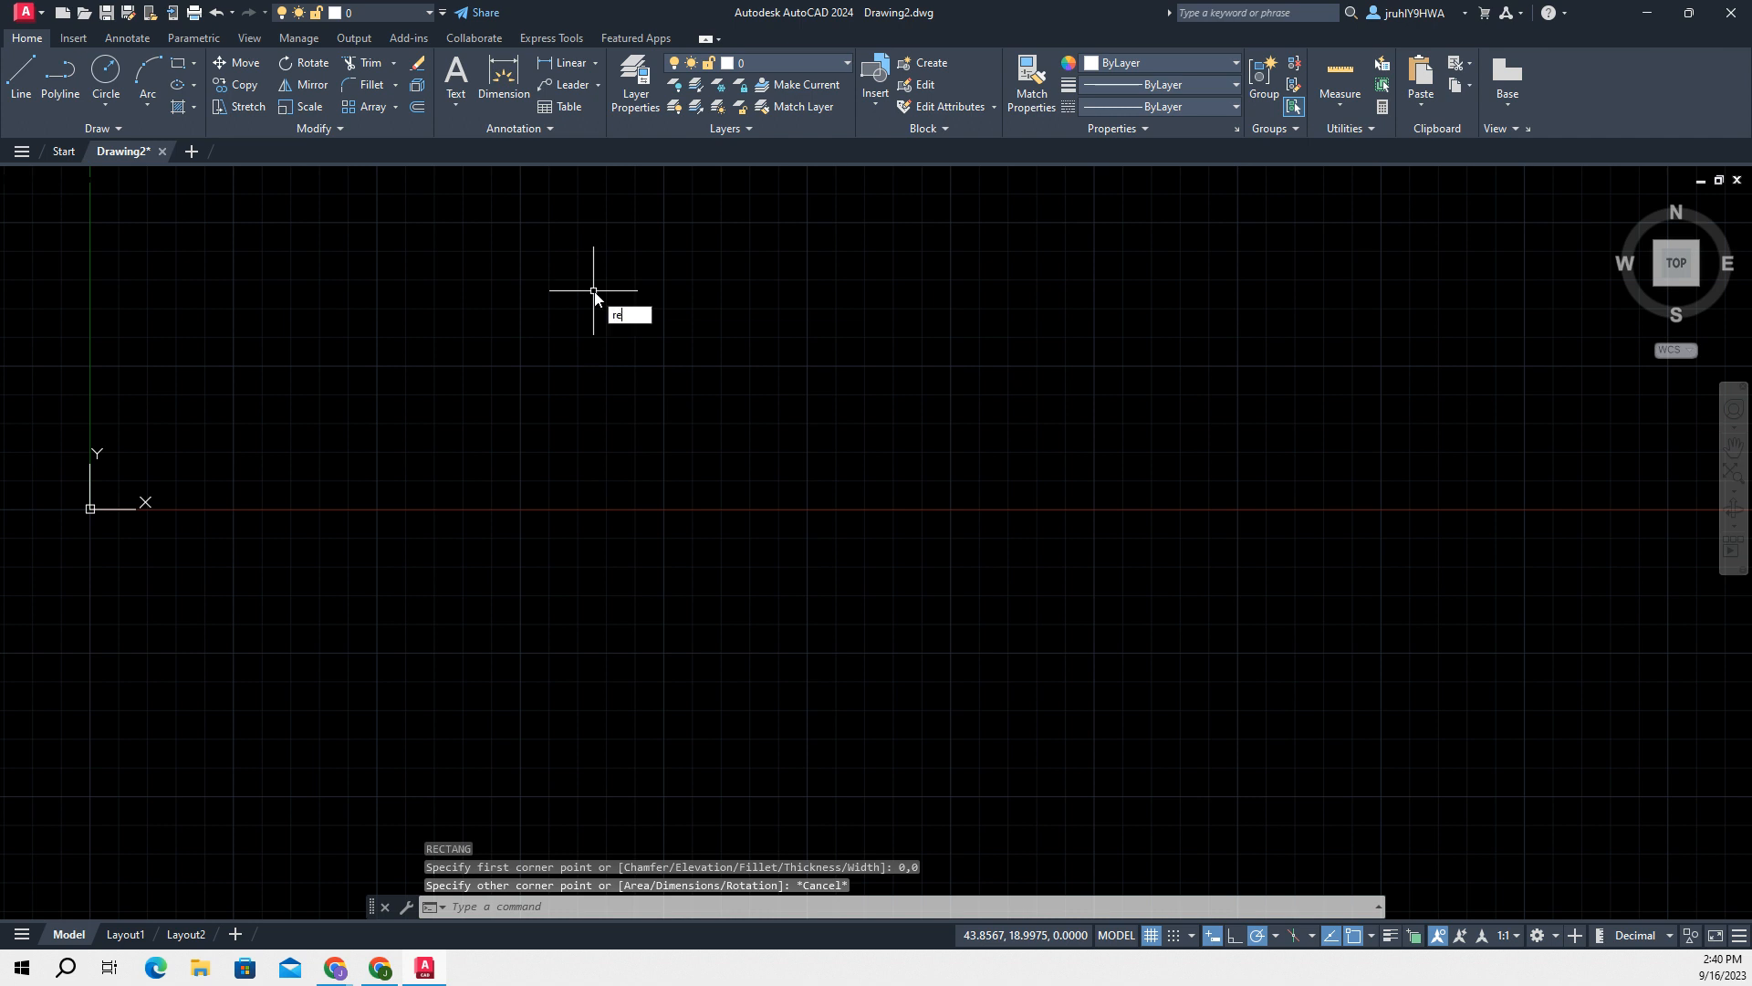
type("CT")
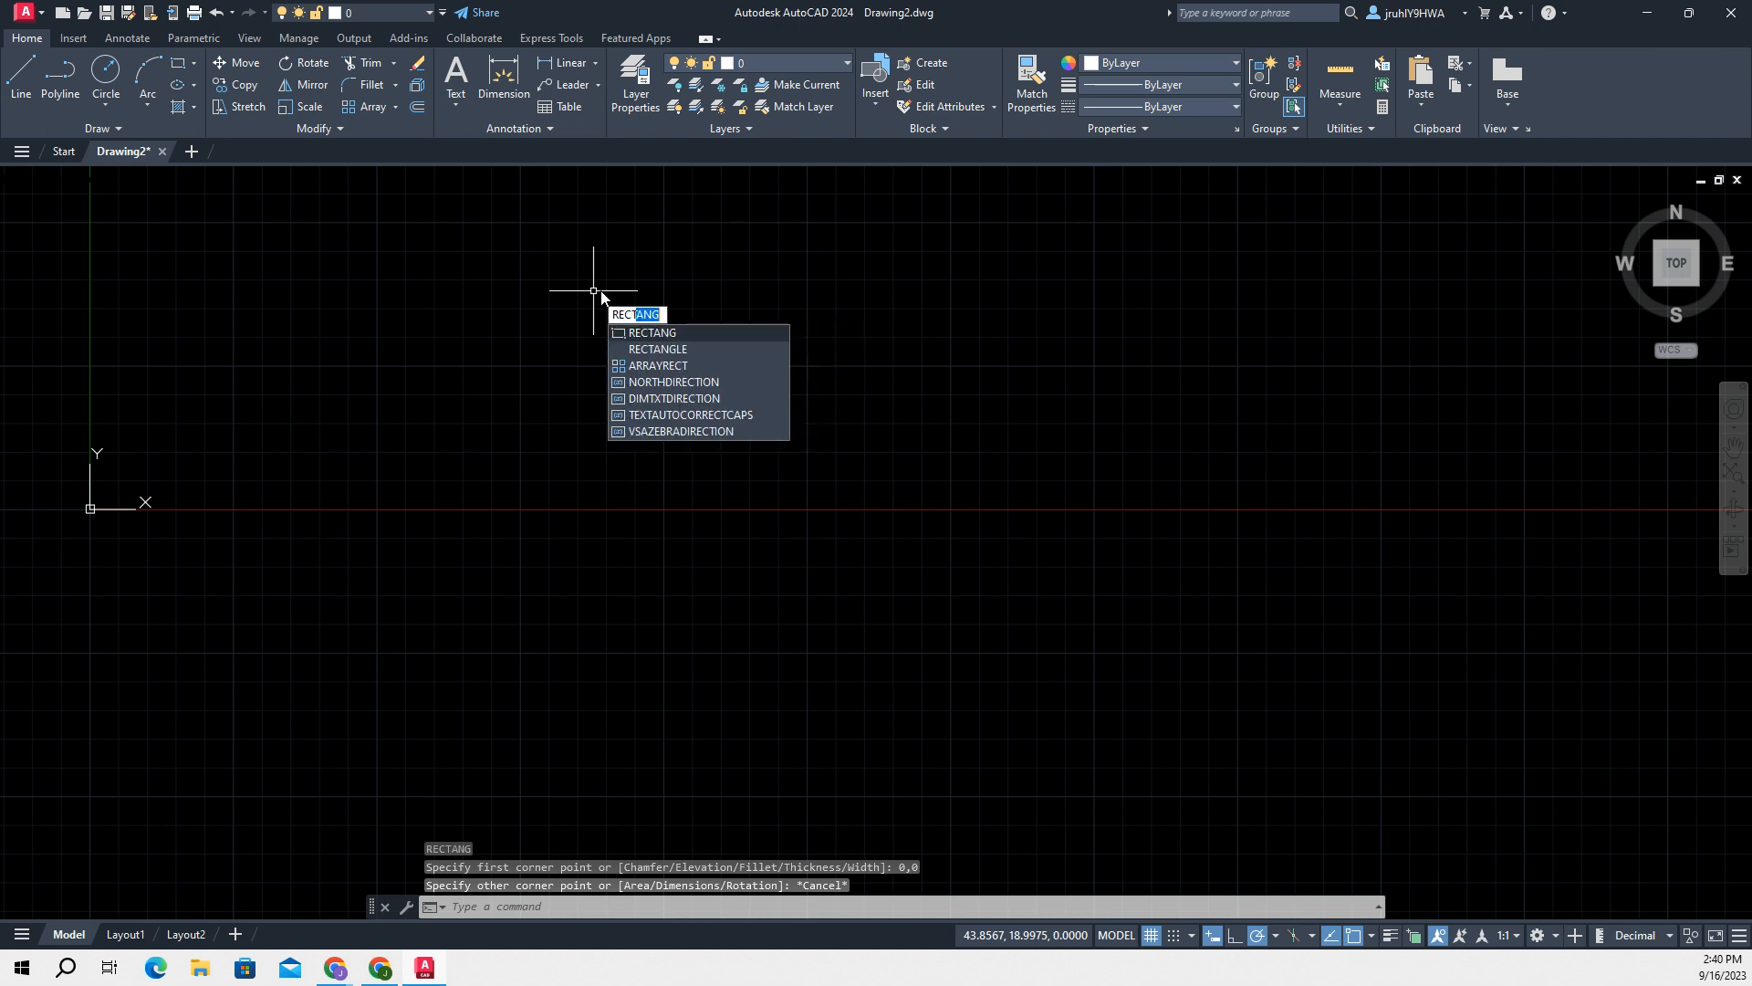
key("Return")
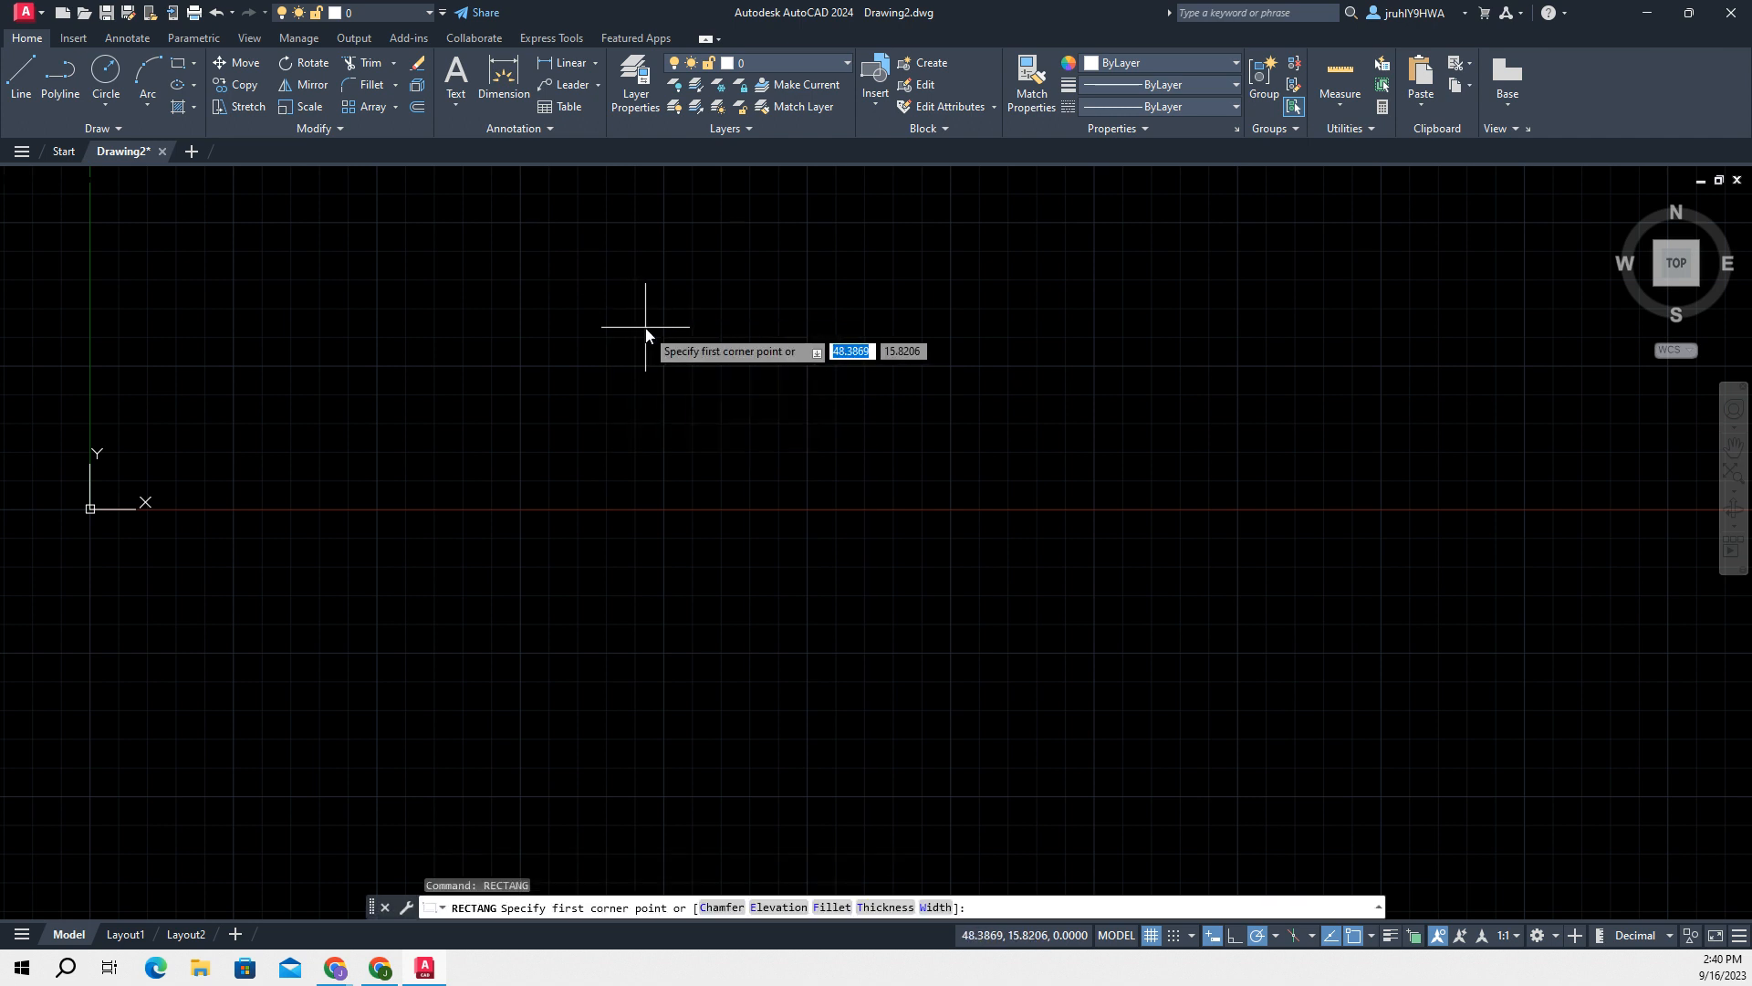
type("0,0")
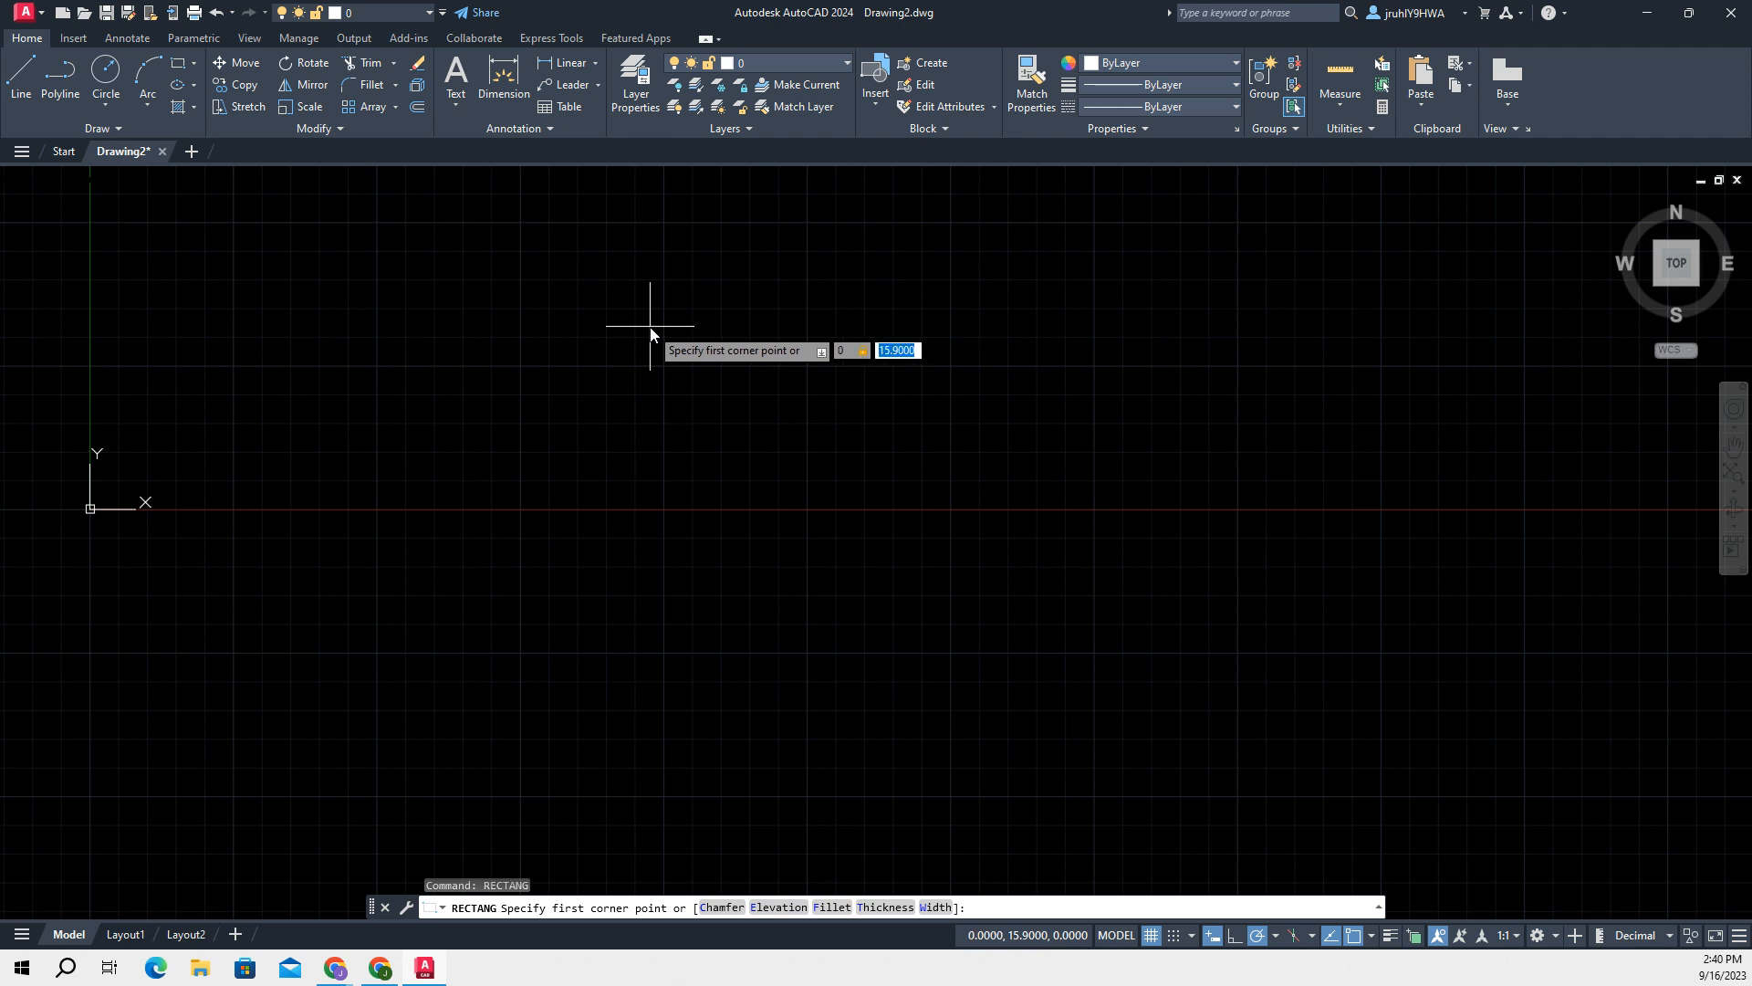
key("Return")
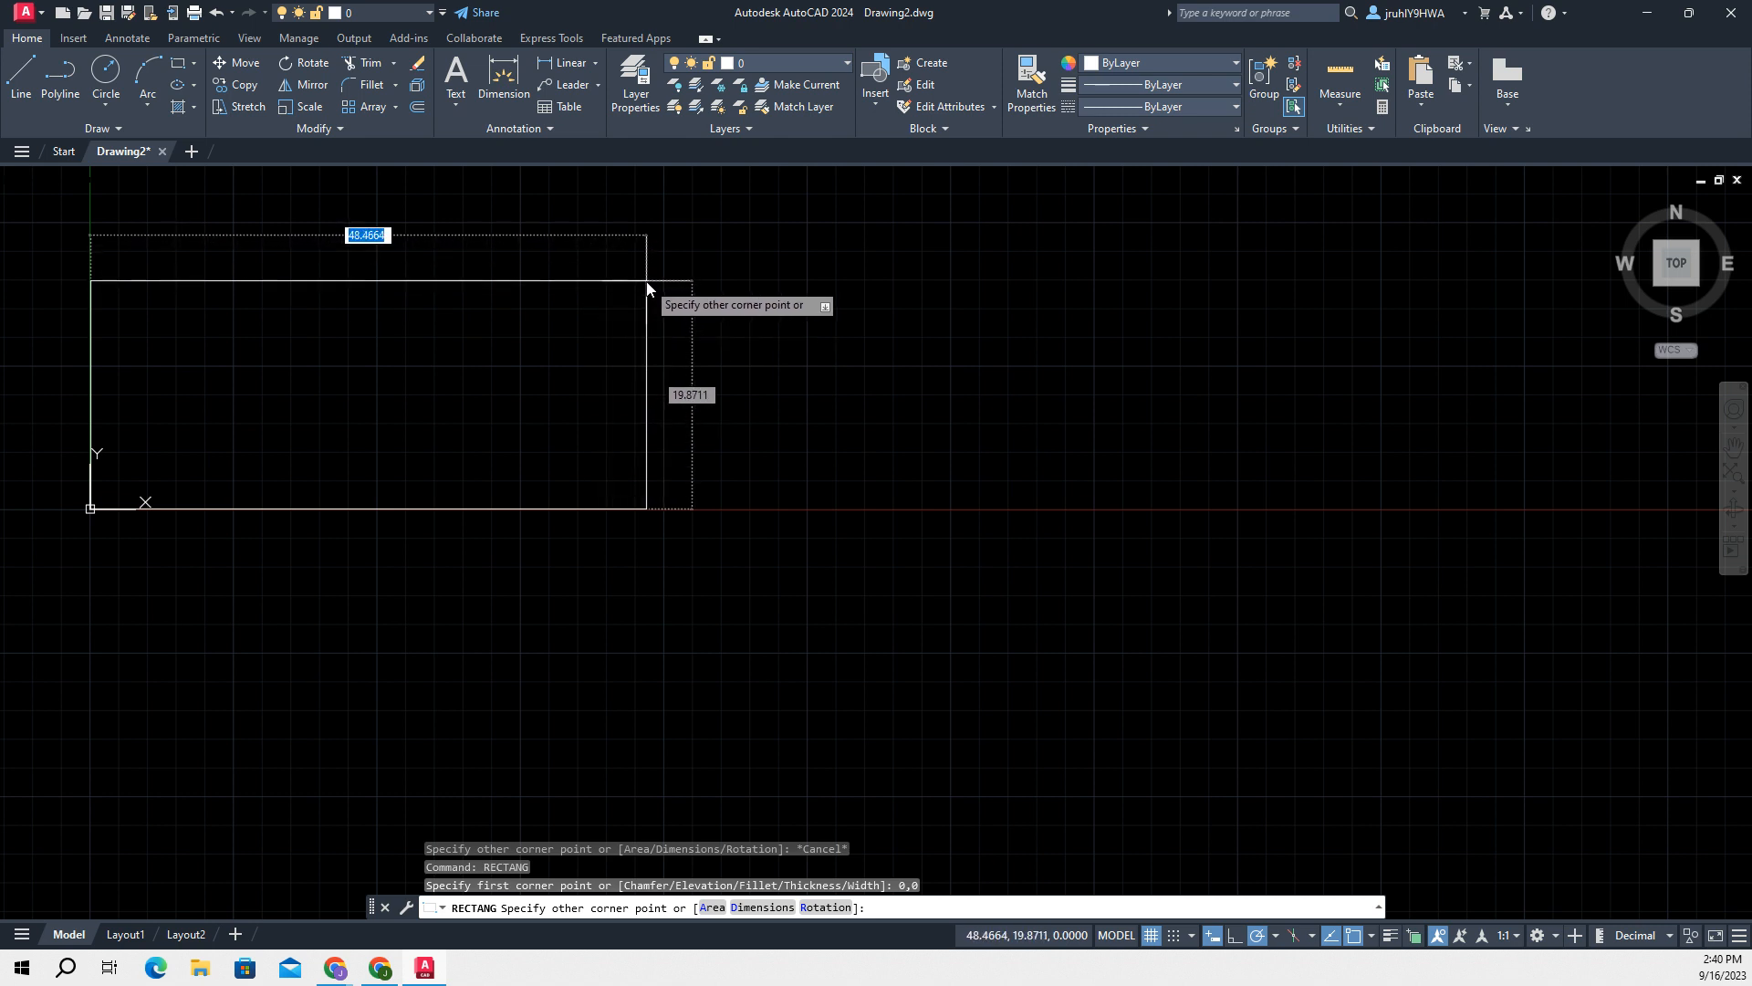
type("10")
key("Tab")
type("7")
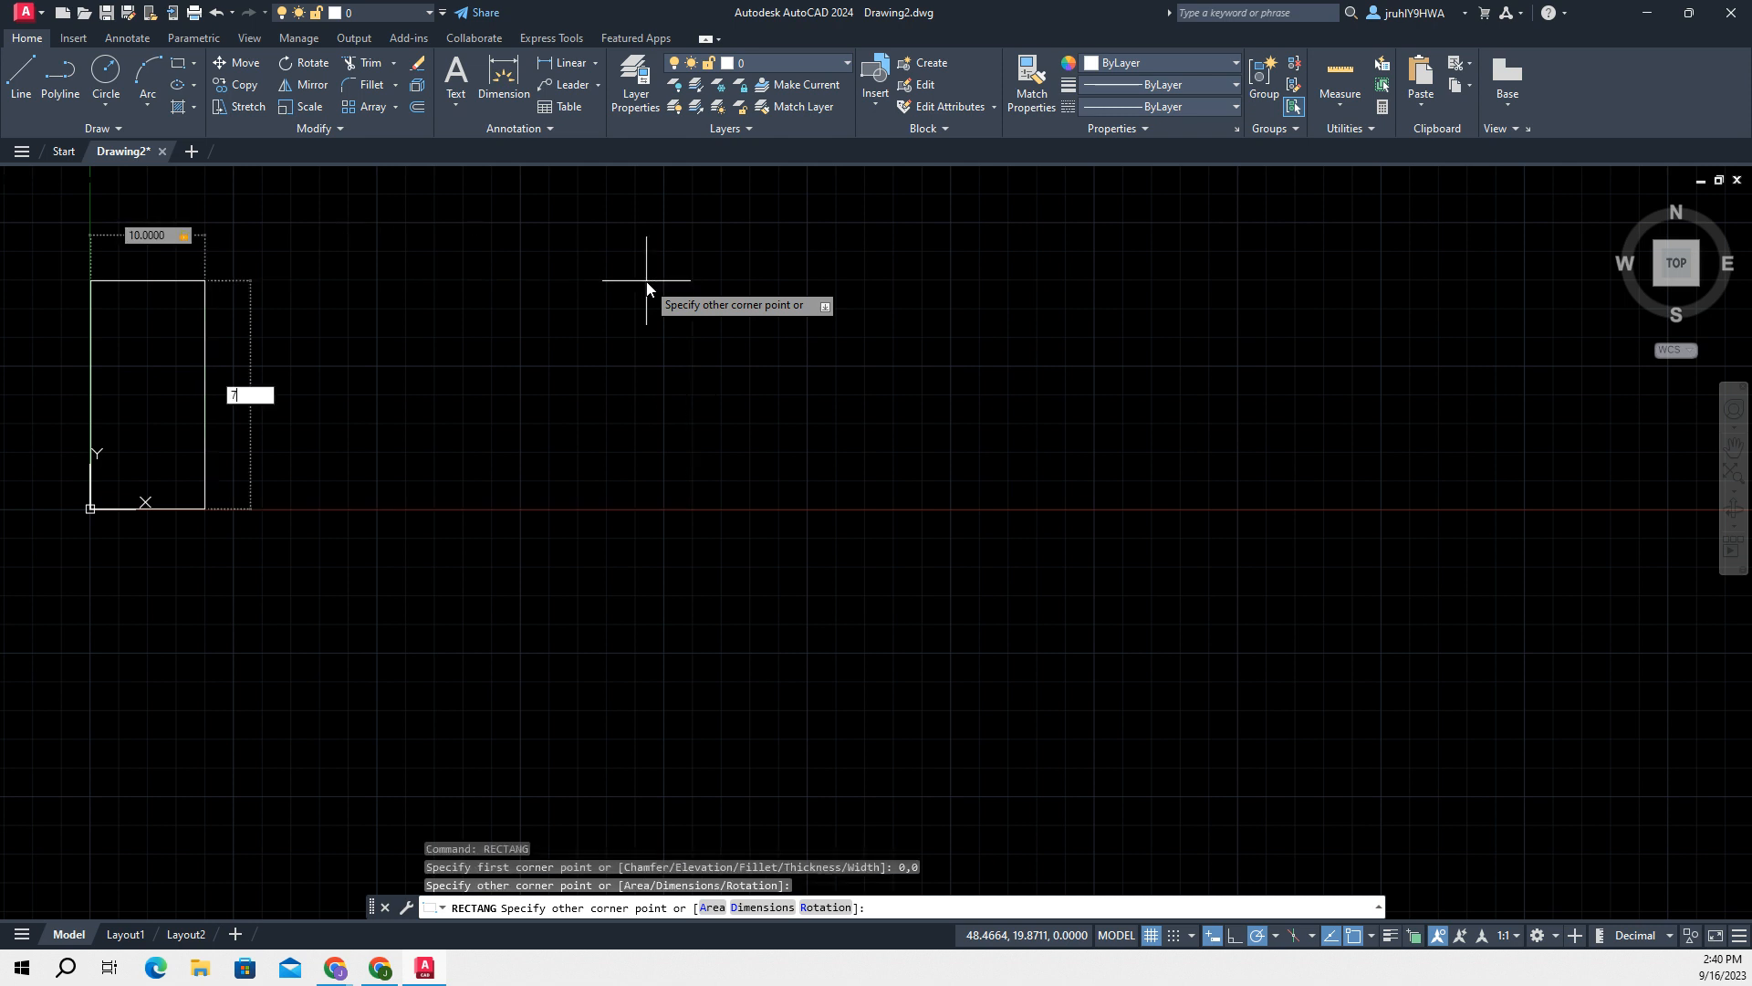
key("Tab")
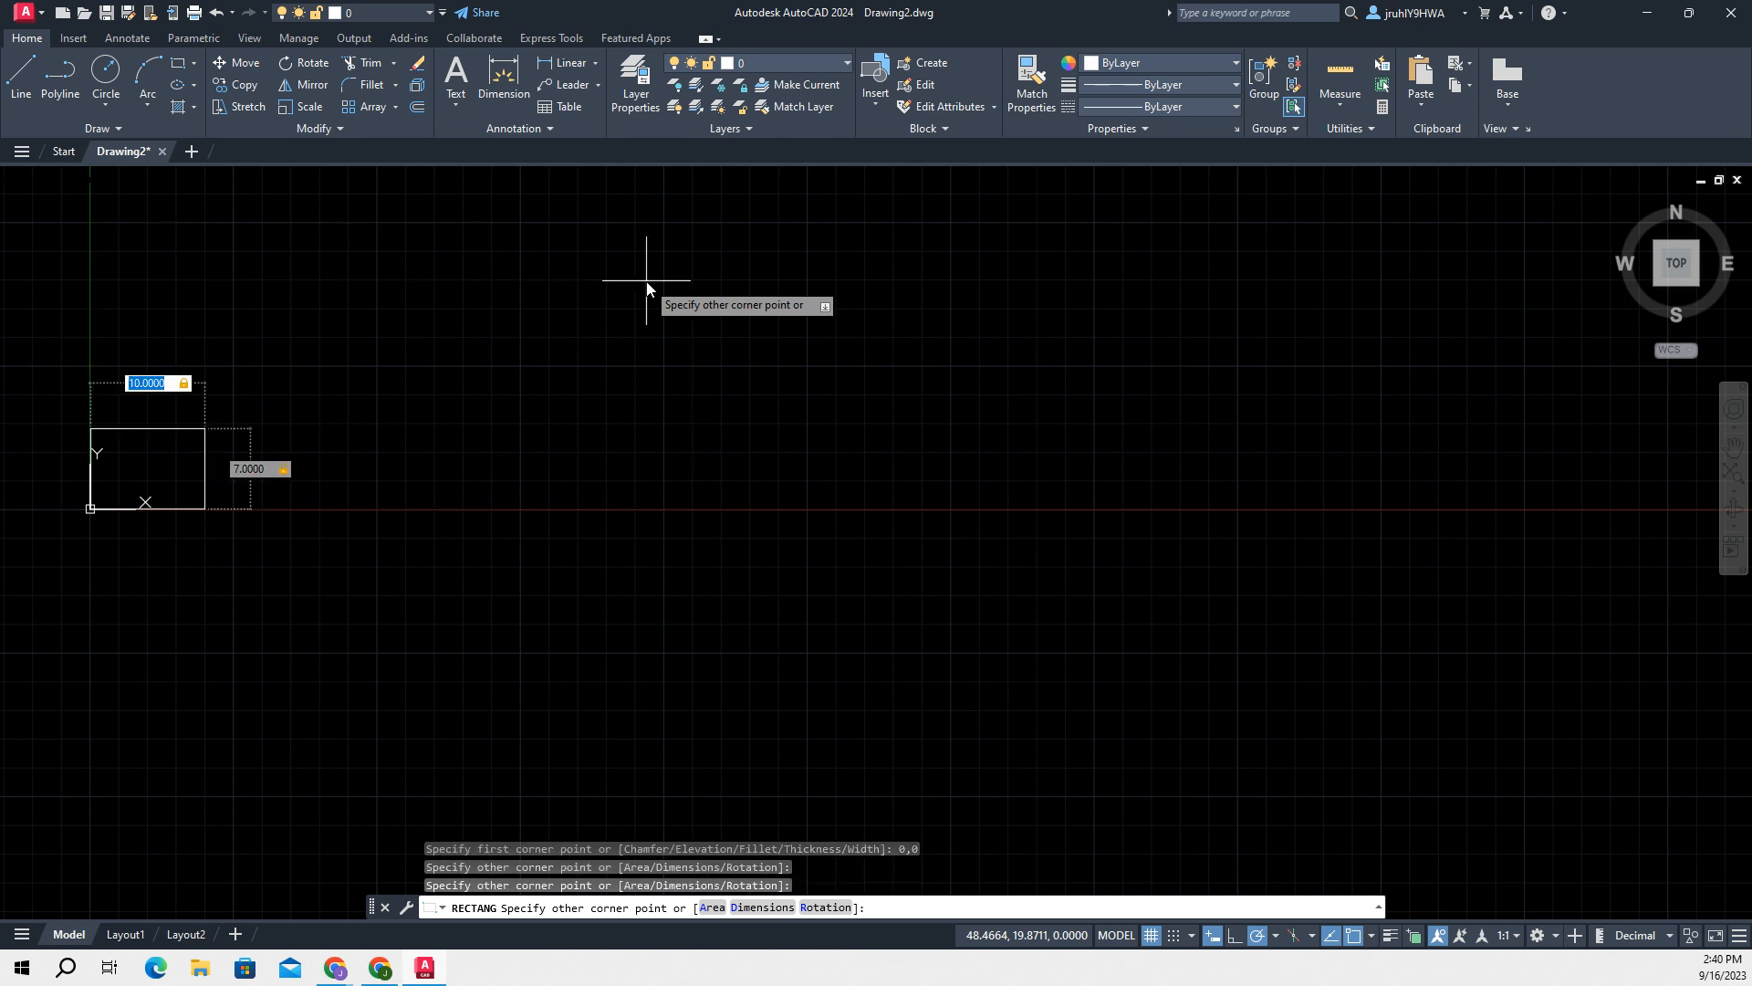
key("Return")
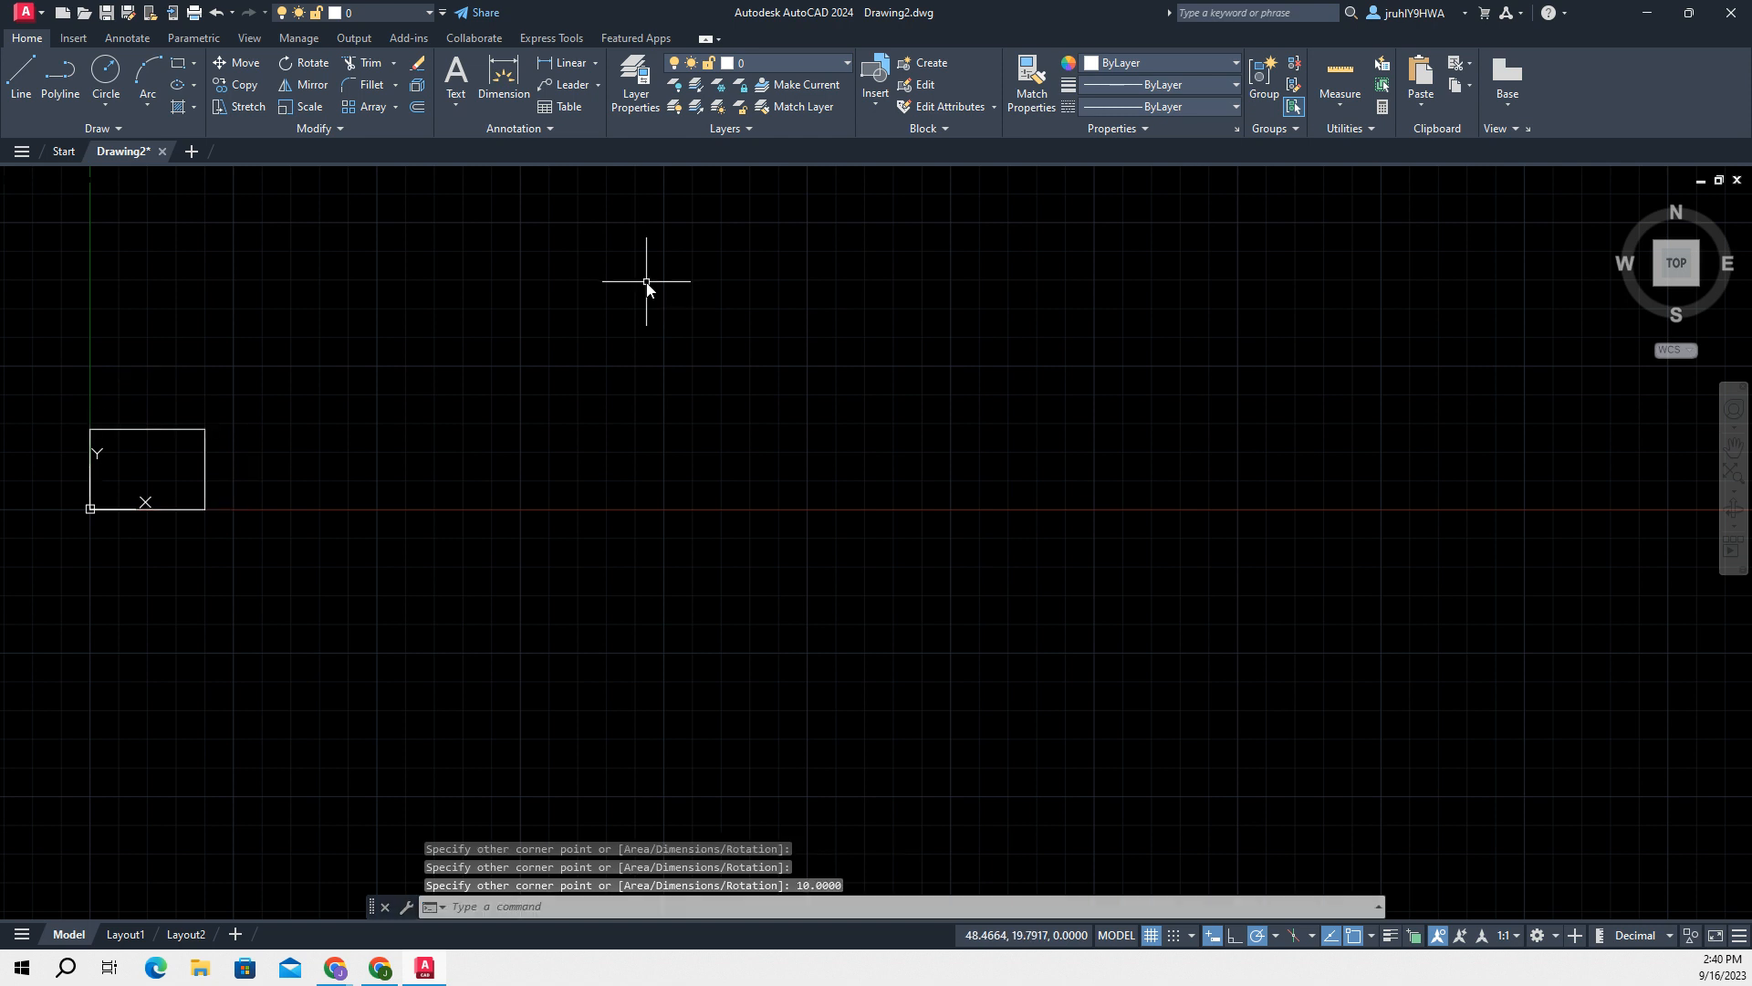
- Draw a second rectangle inside the first, starting at .75,.75, 1 unit wide and 3 units high
mouse_move(216, 440)
middle_mouse_down()
mouse_move(604, 506)
mouse_move(545, 514)
middle_mouse_up()
scroll(545, 507, "up", 4)
middle_click_drag(346, 516, 427, 512)
scroll(427, 512, "up", 4)
mouse_move(544, 516)
middle_mouse_down()
mouse_move(450, 529)
mouse_move(451, 501)
middle_mouse_up()
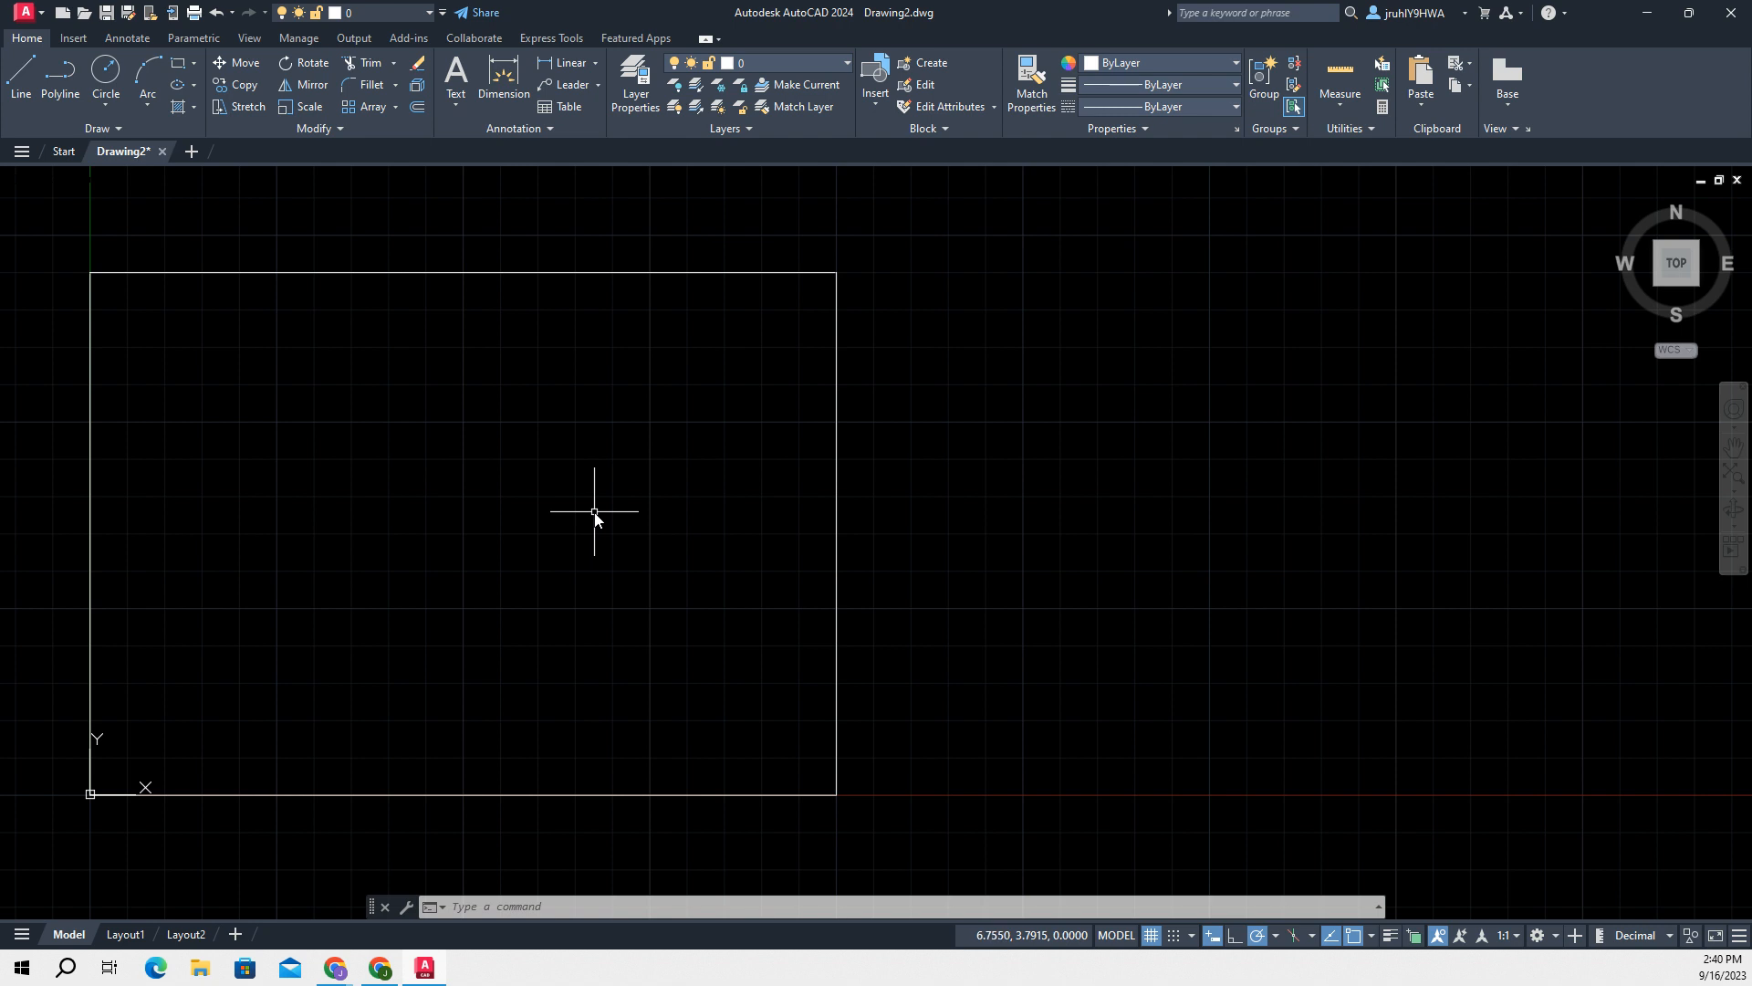
type("c")
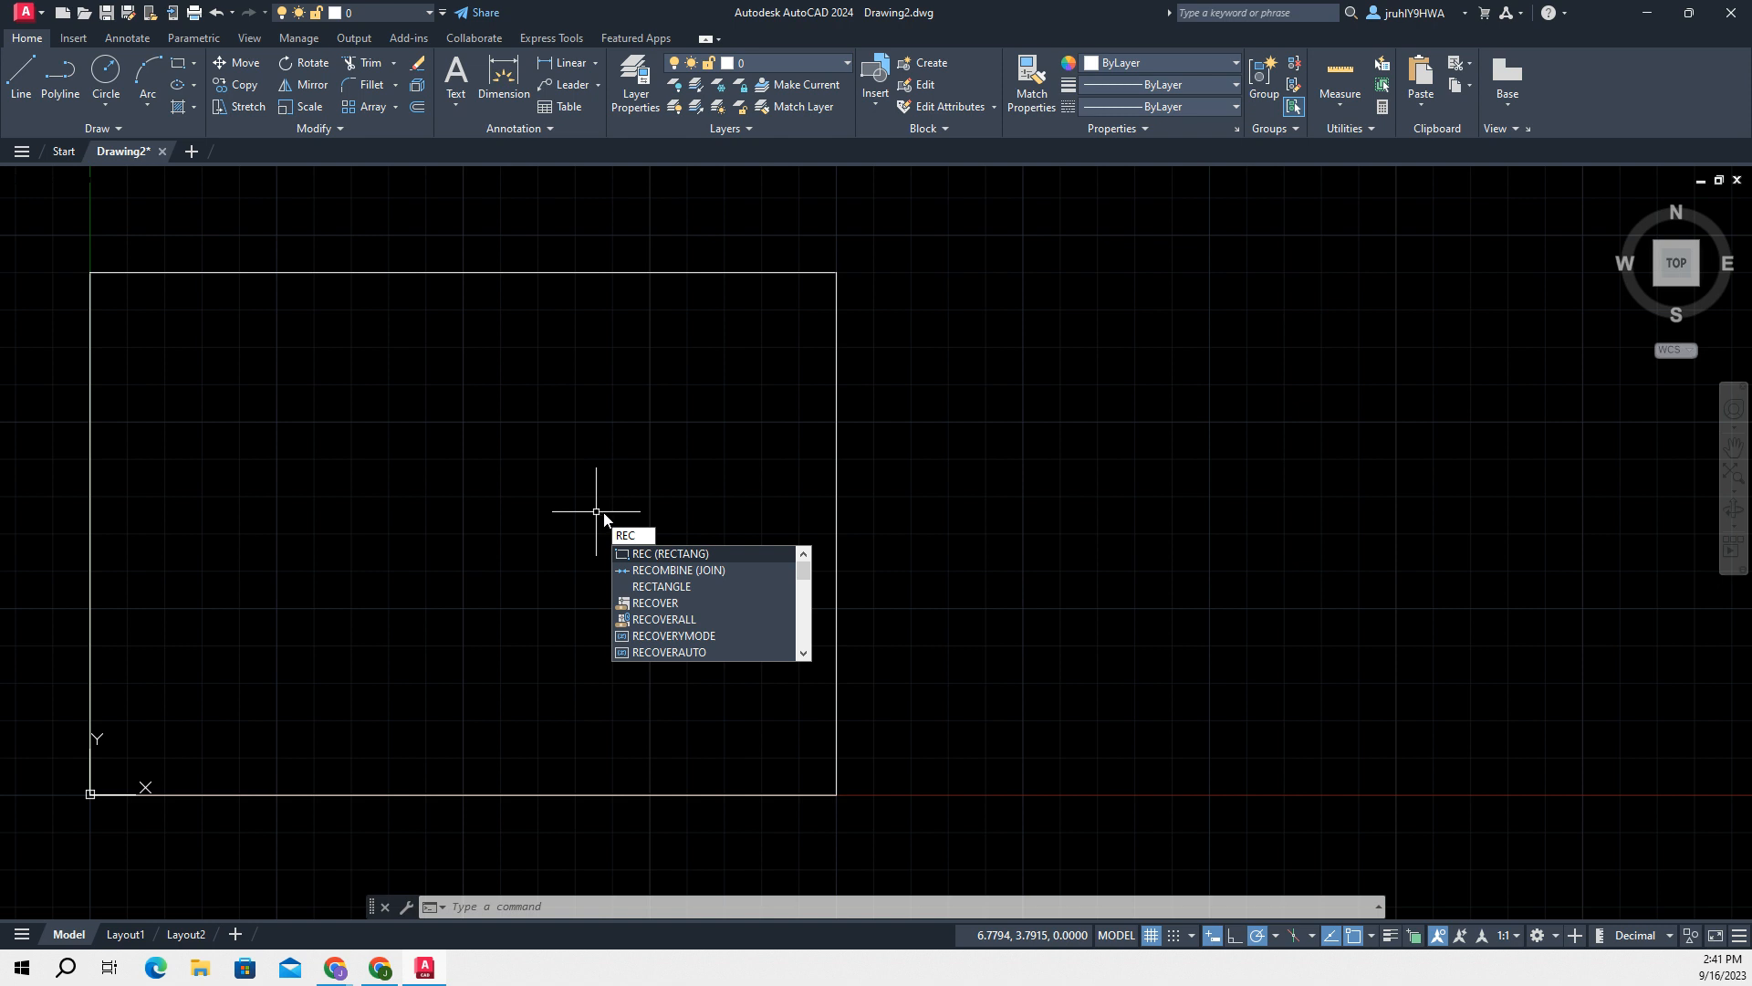
key("Return")
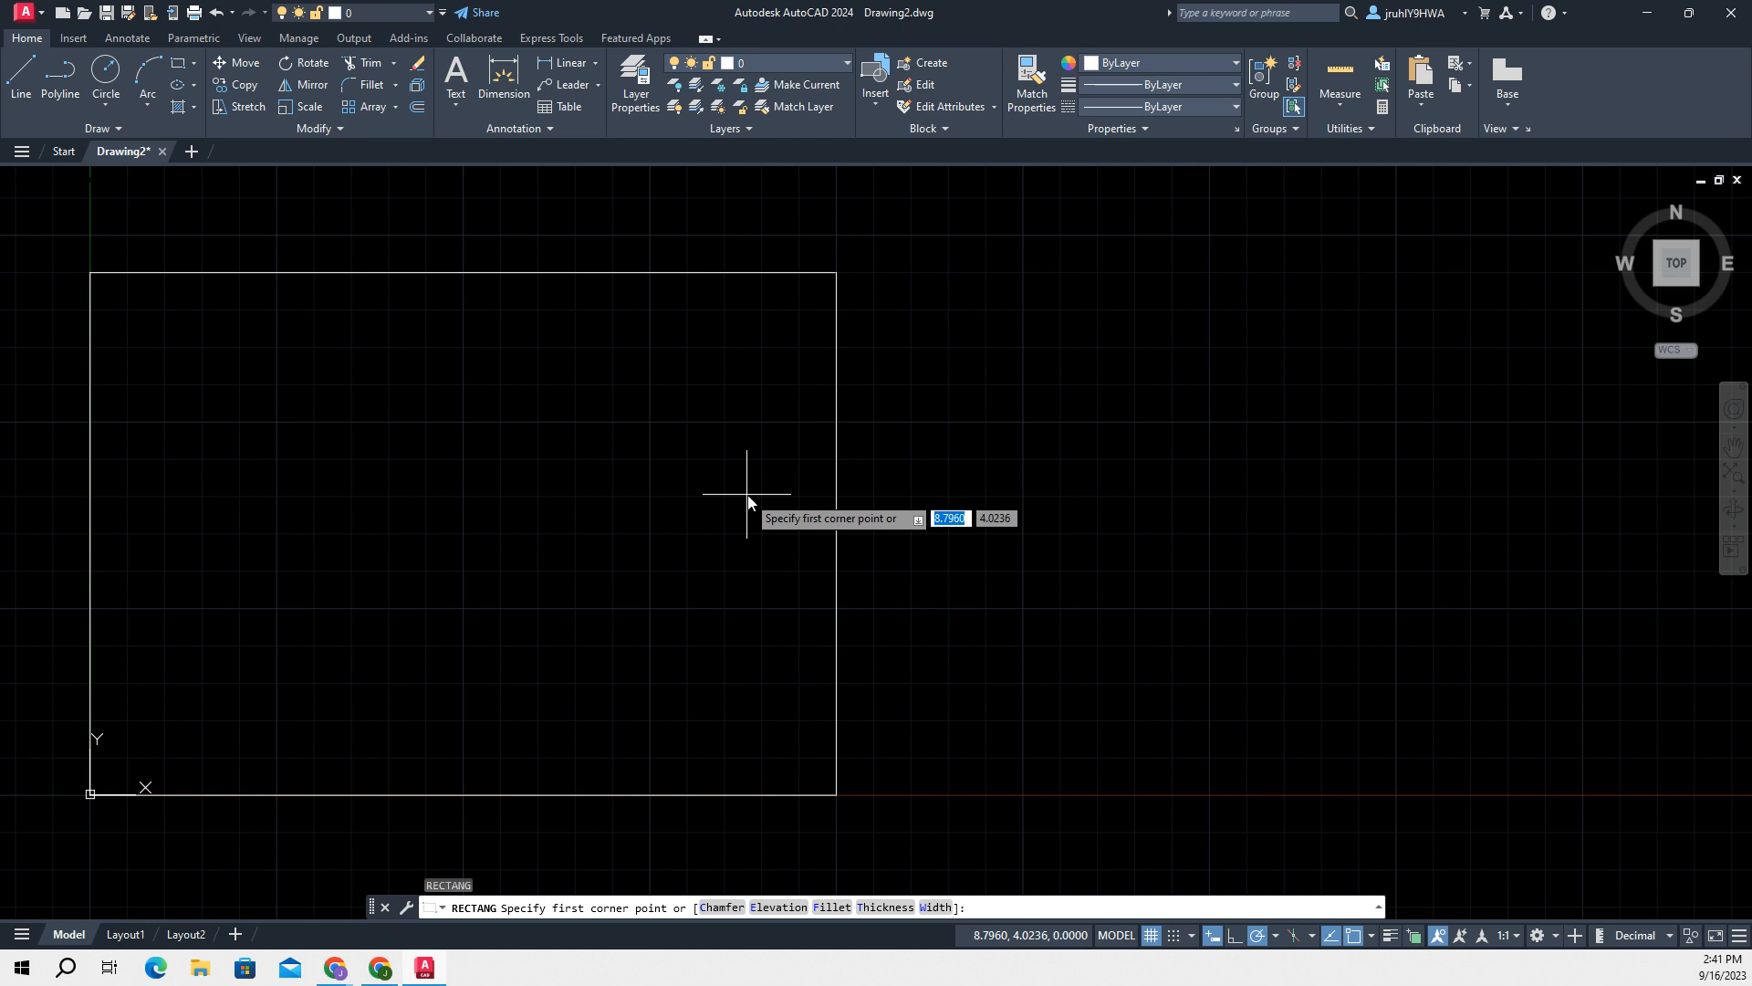
type(".75")
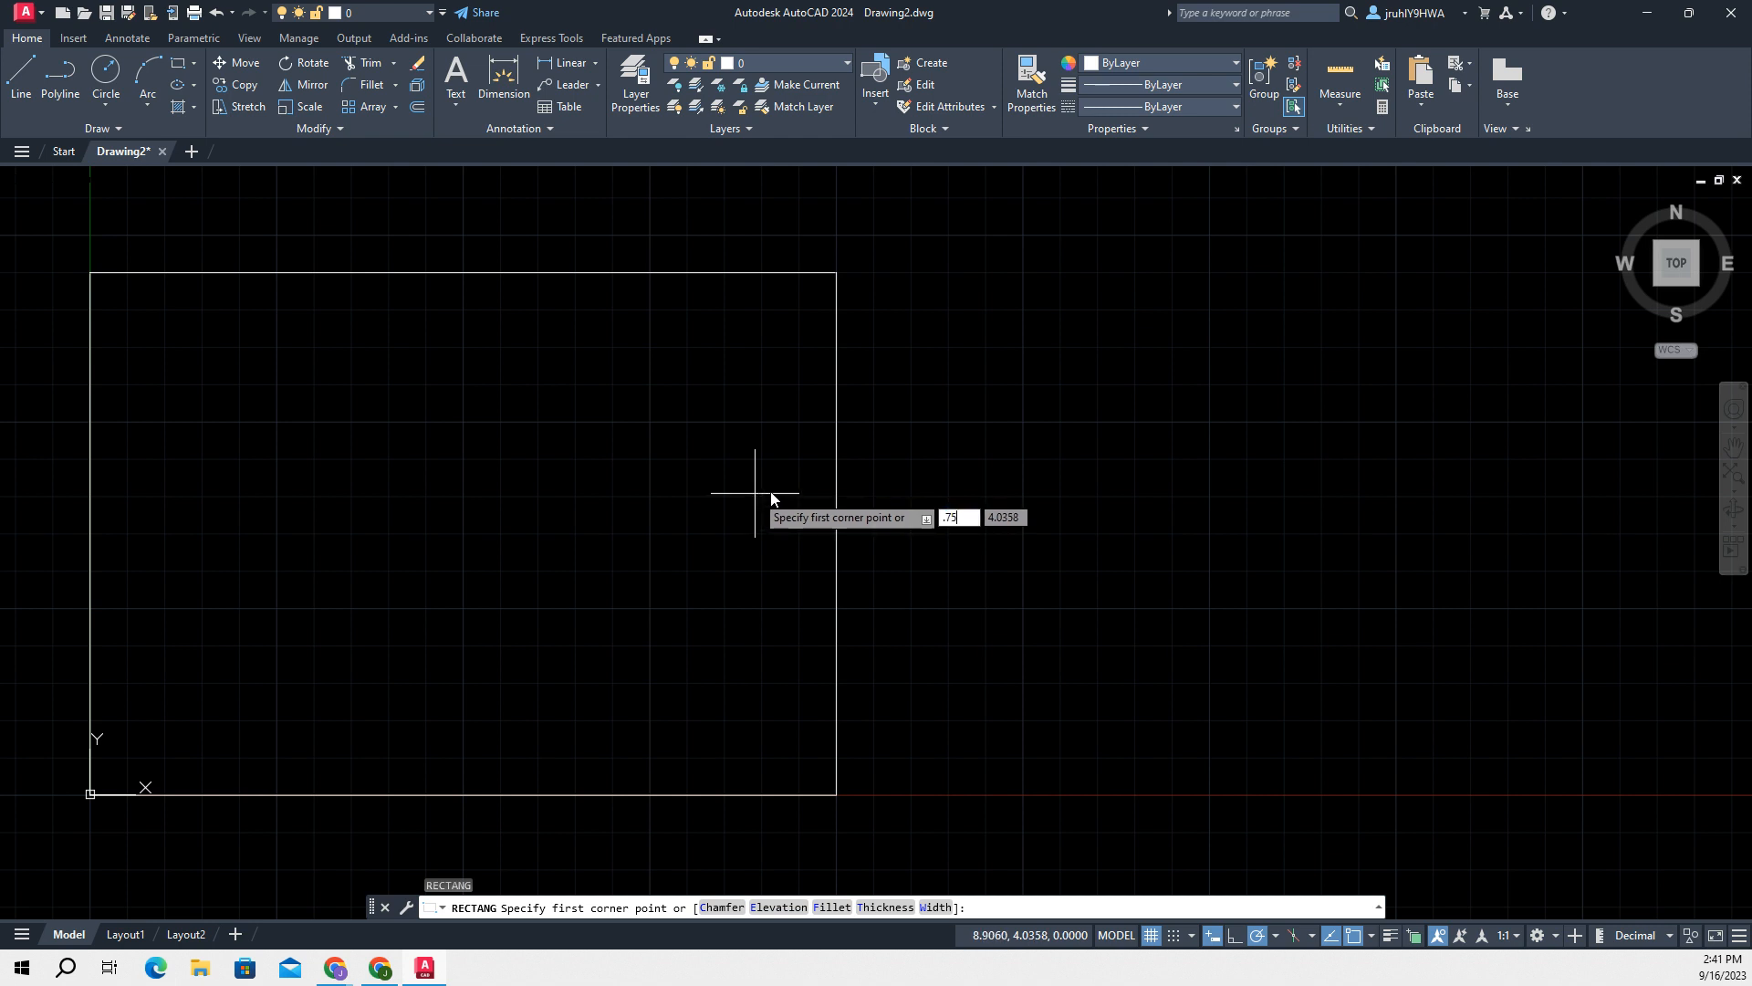
key("Tab")
type(".")
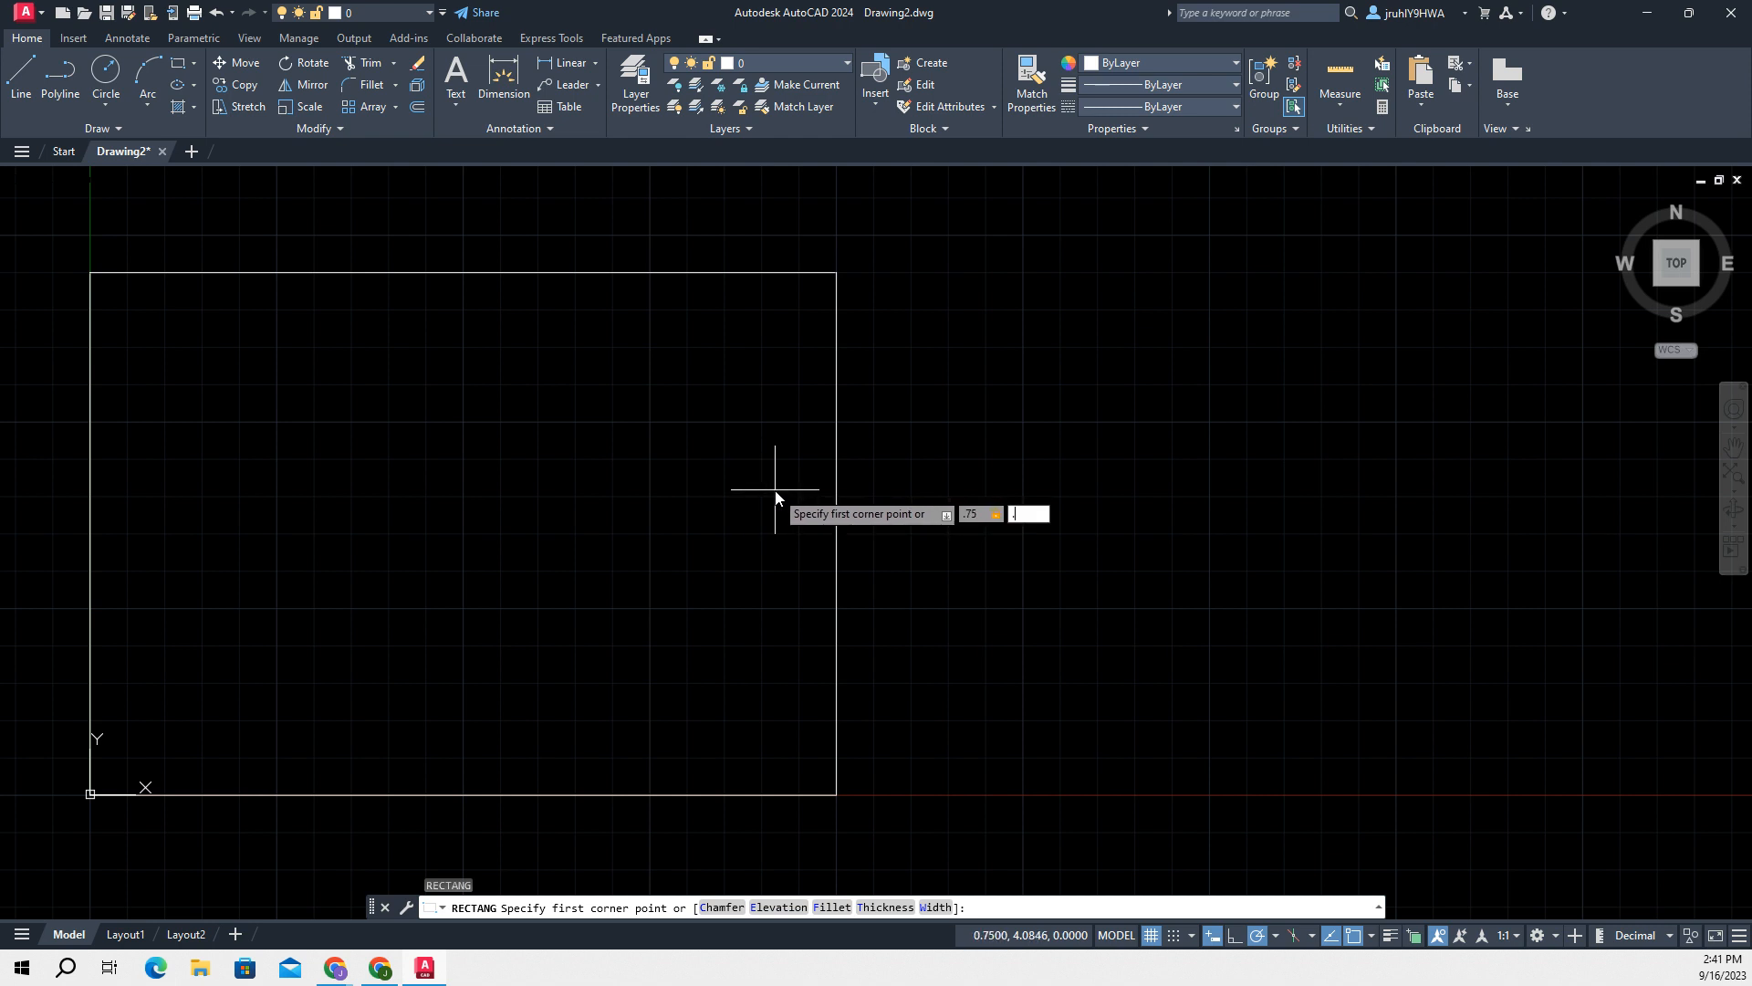
key("Return")
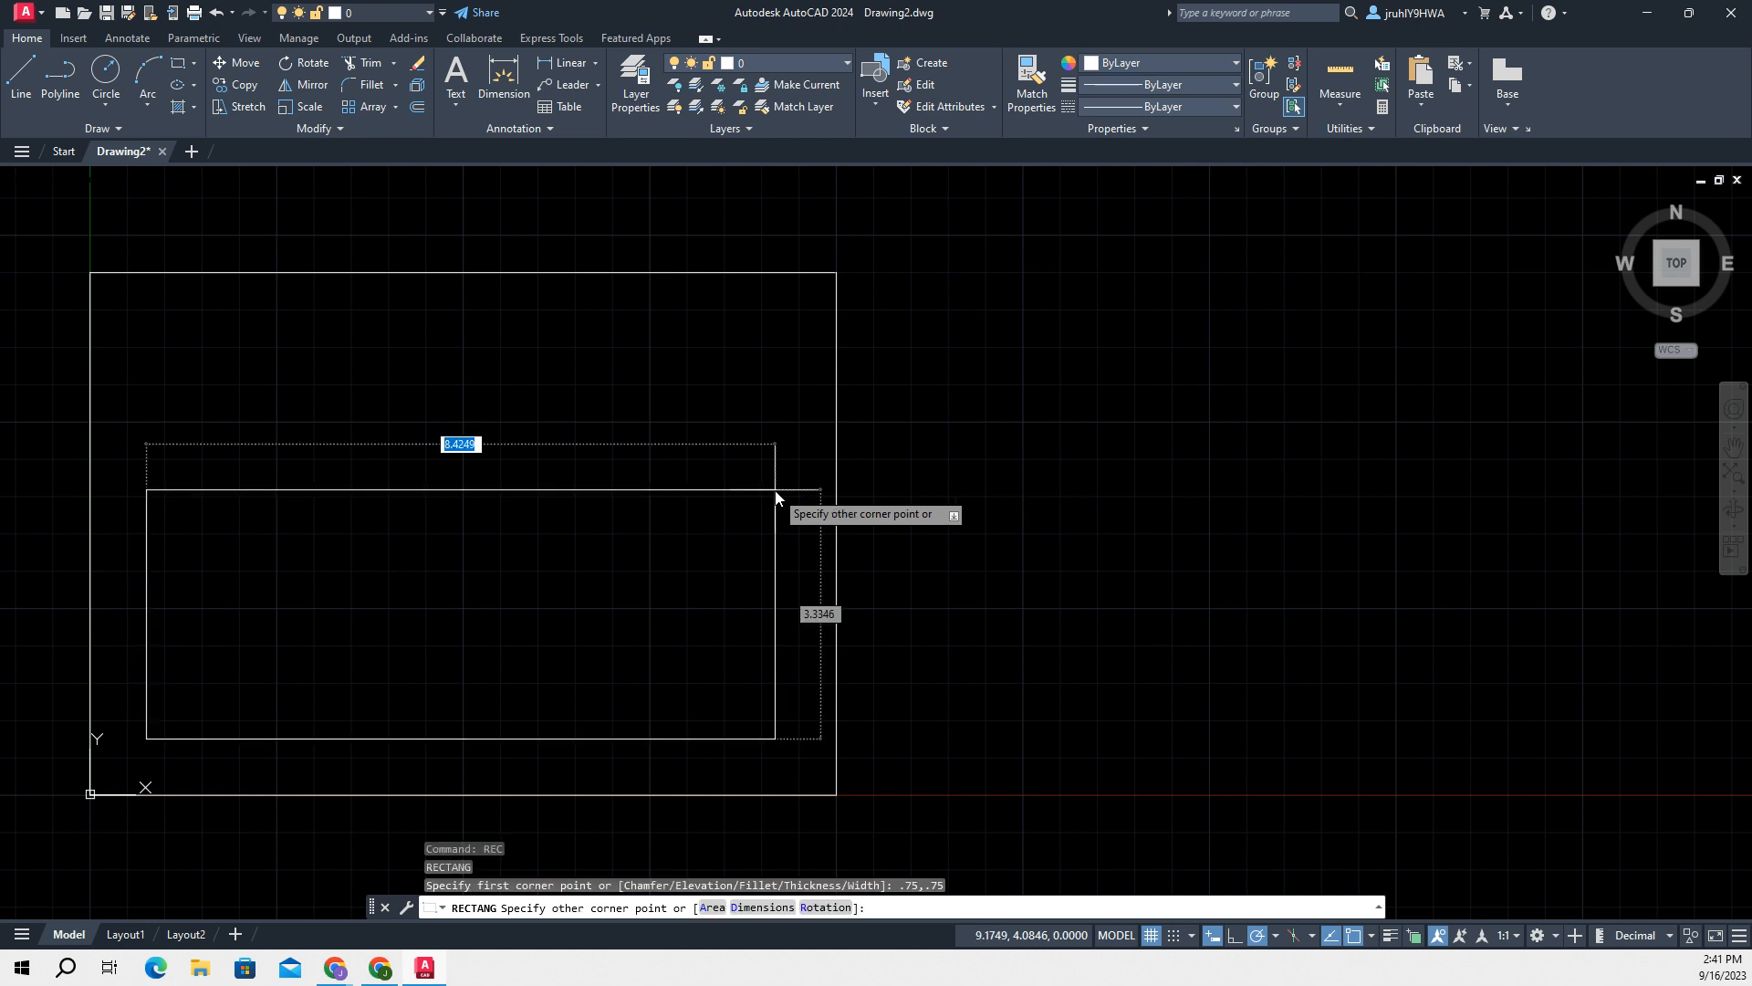
type("1")
key("Tab")
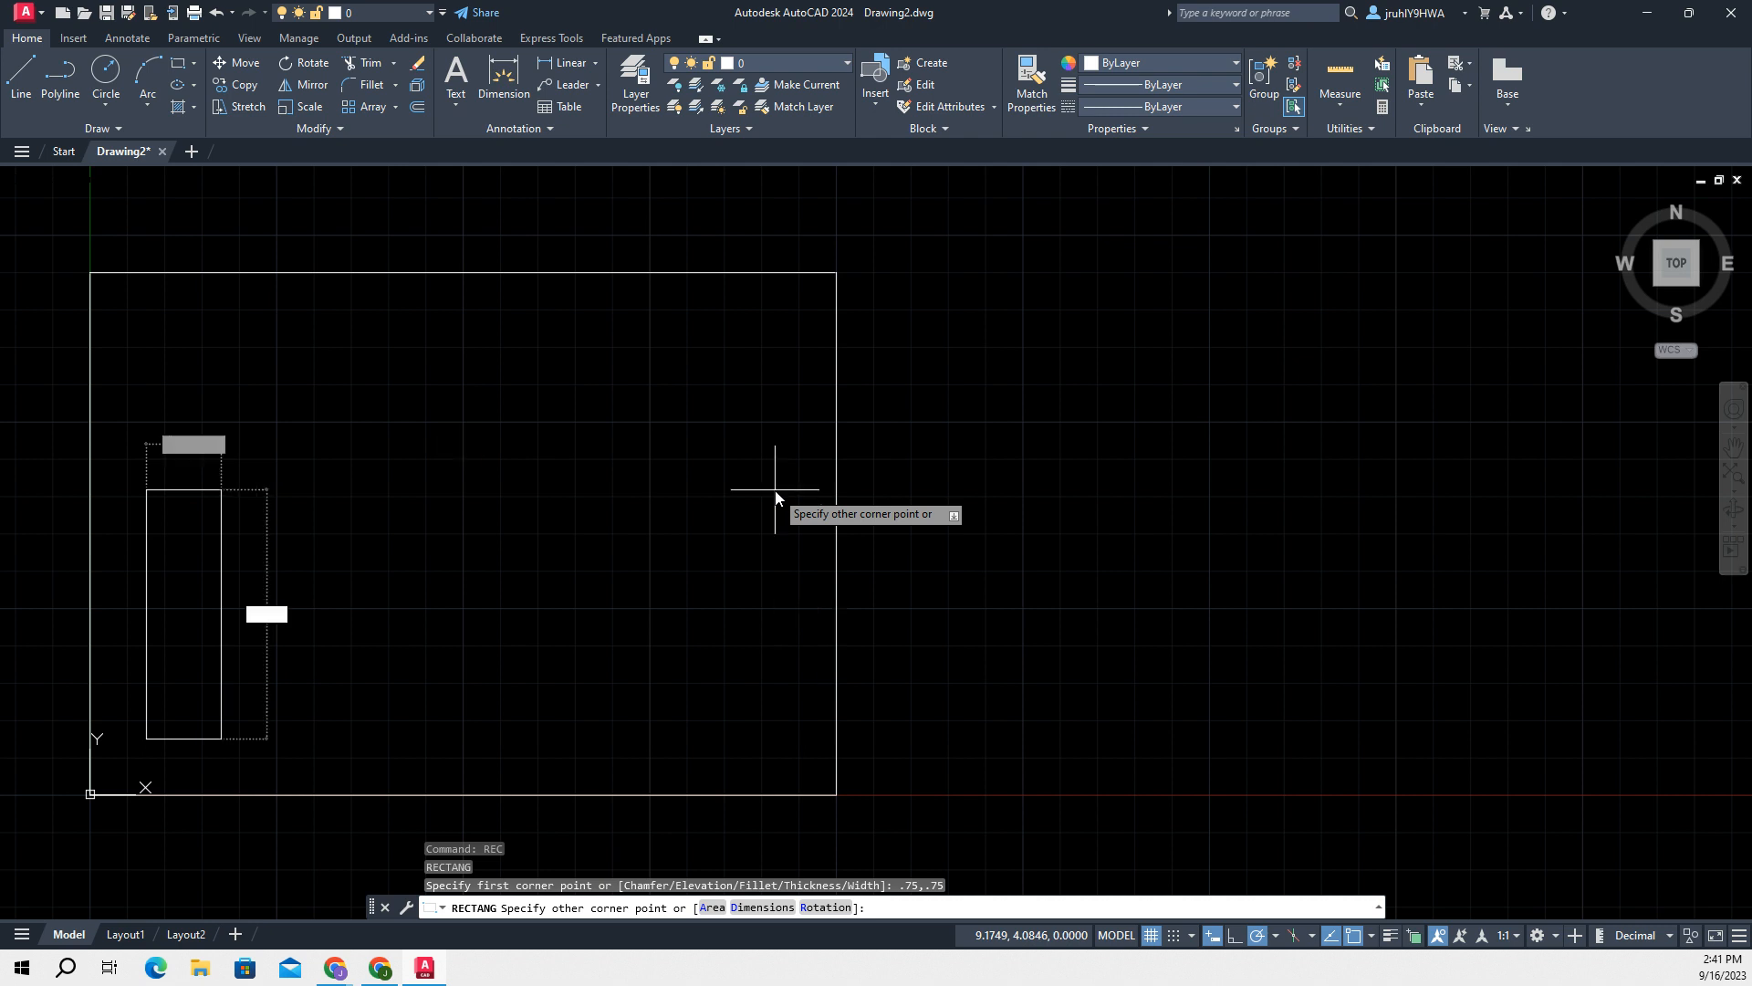
type("3")
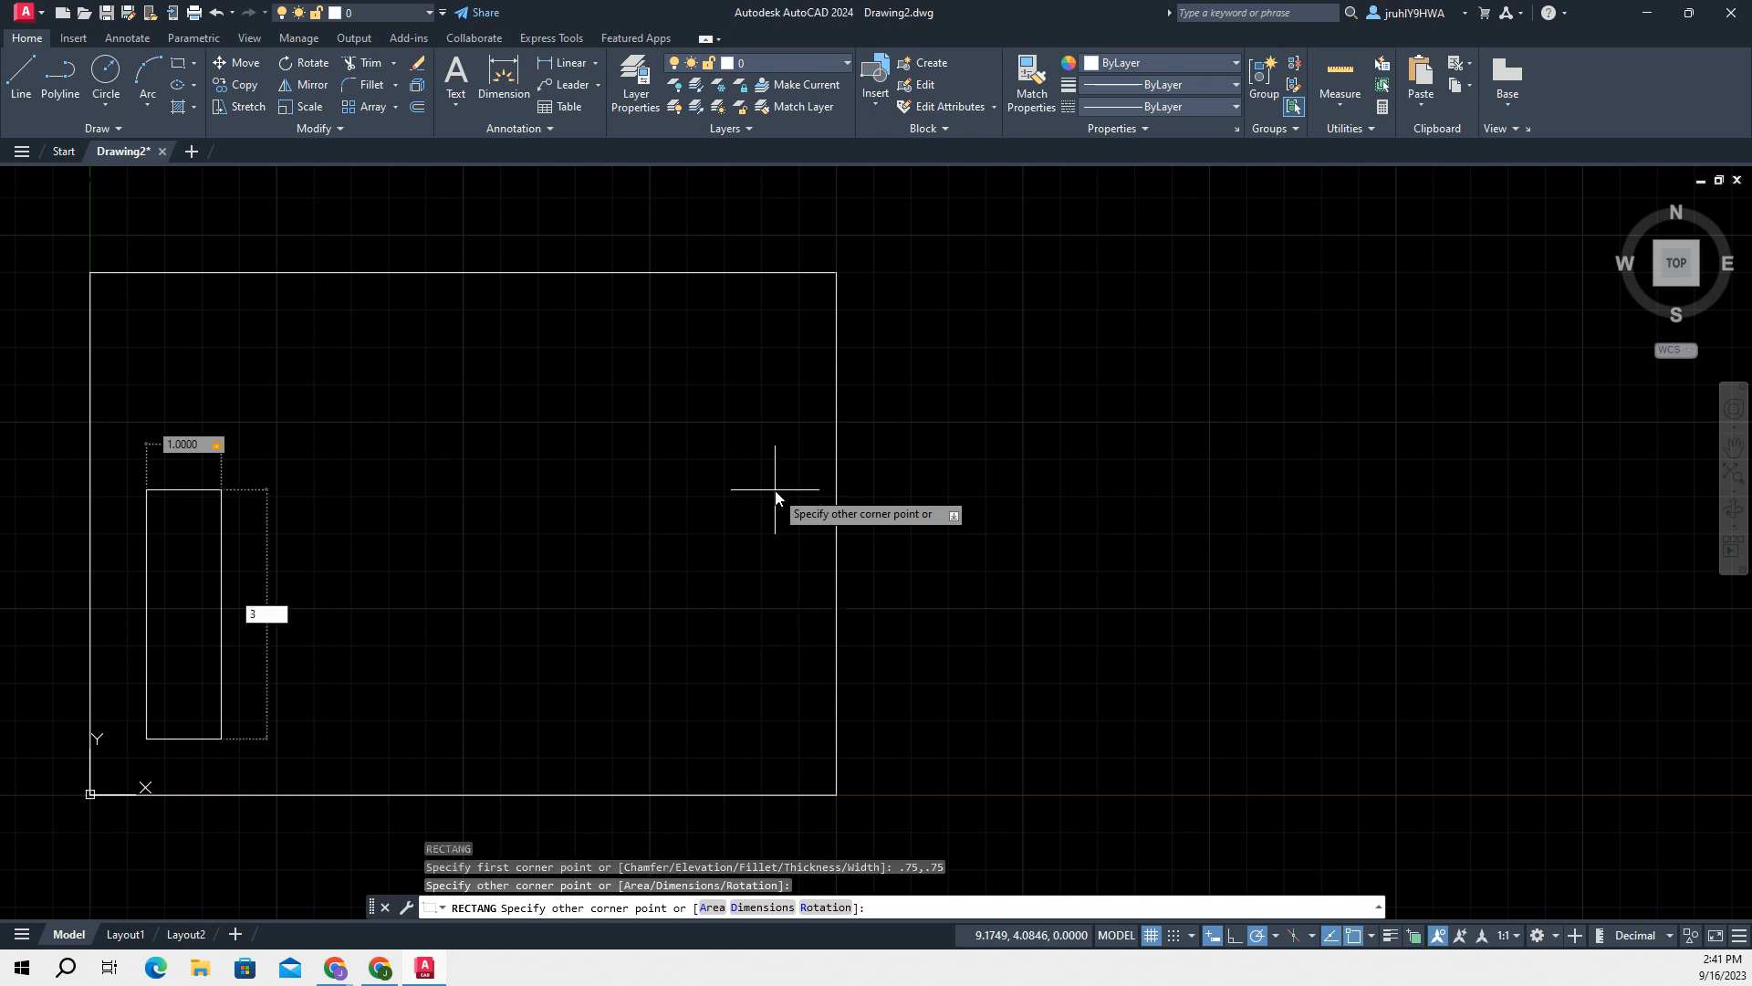
key("Return")
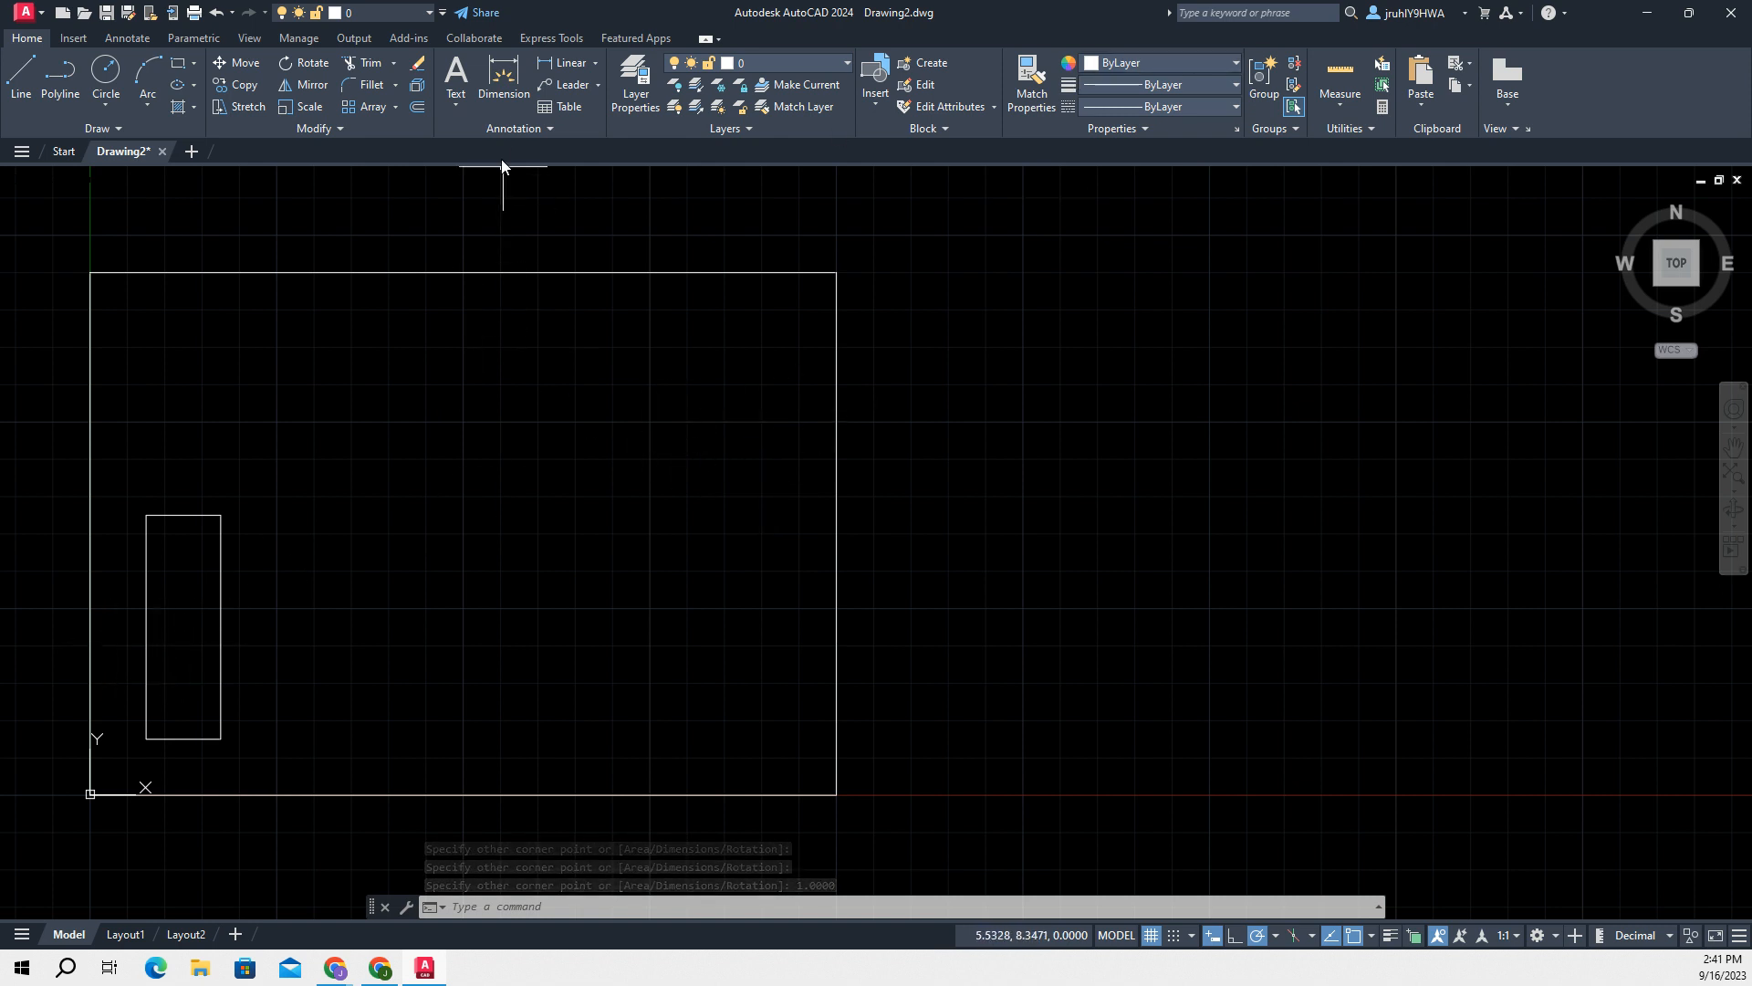
- Quick-measure the outer rectangle's width and height
left_click(1342, 86)
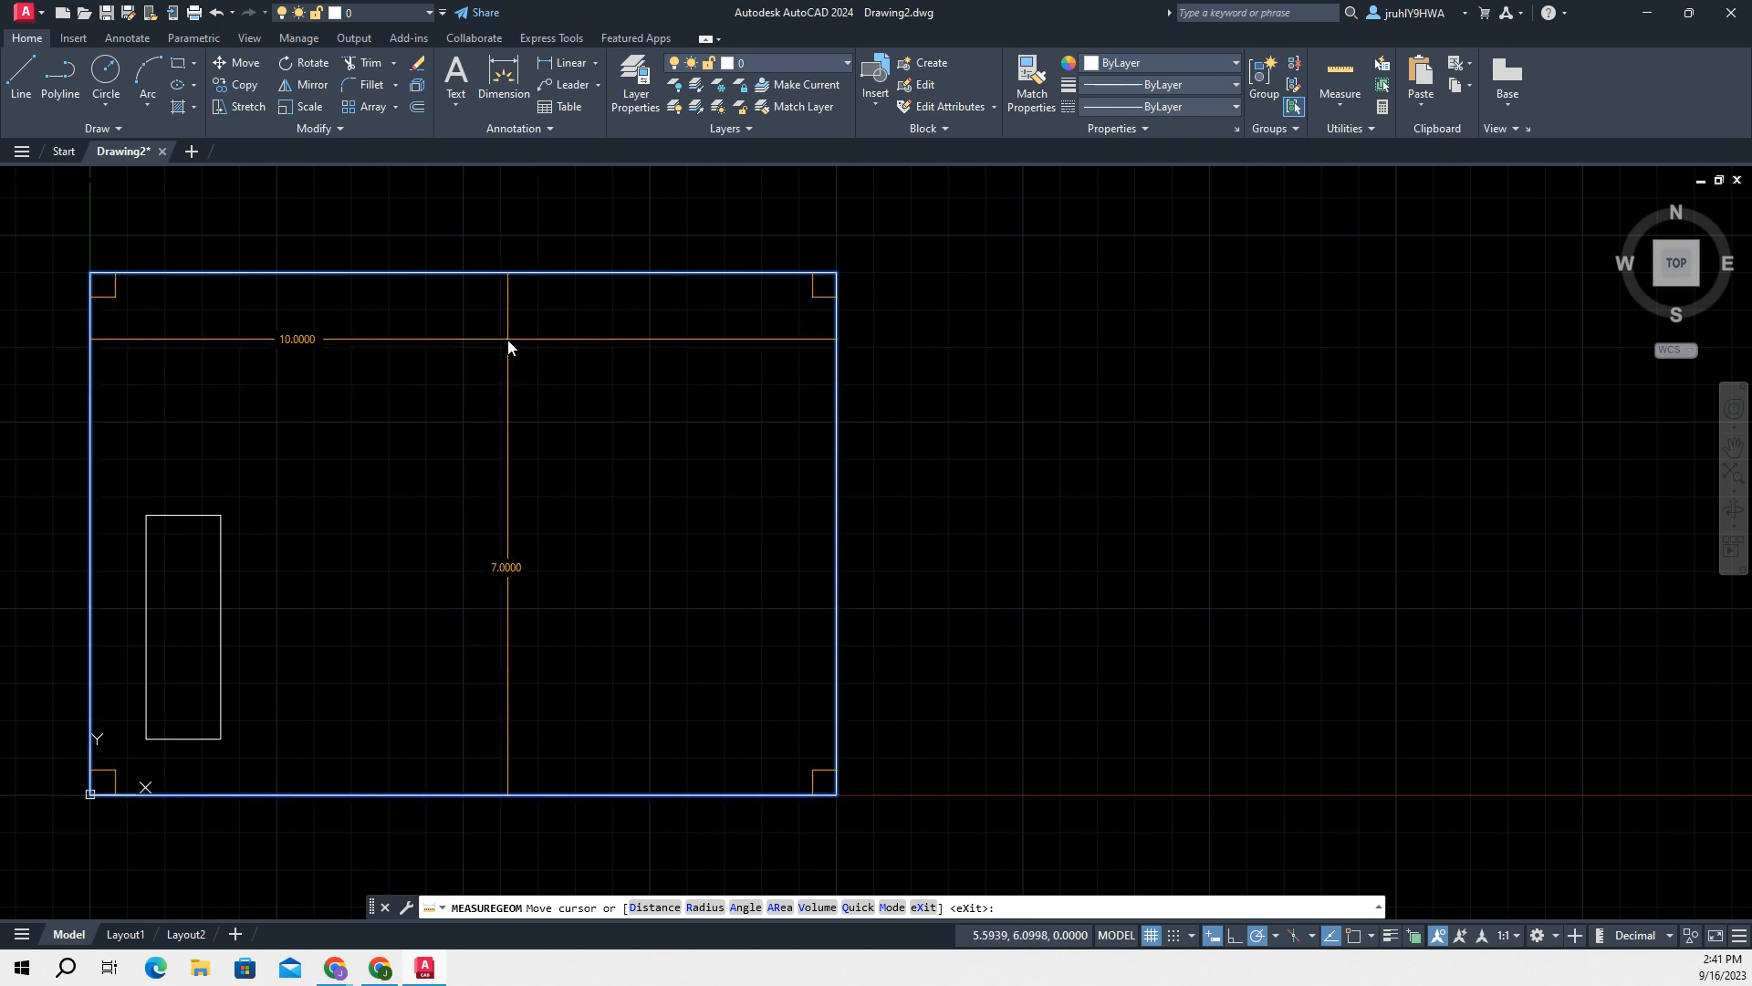
key("Escape")
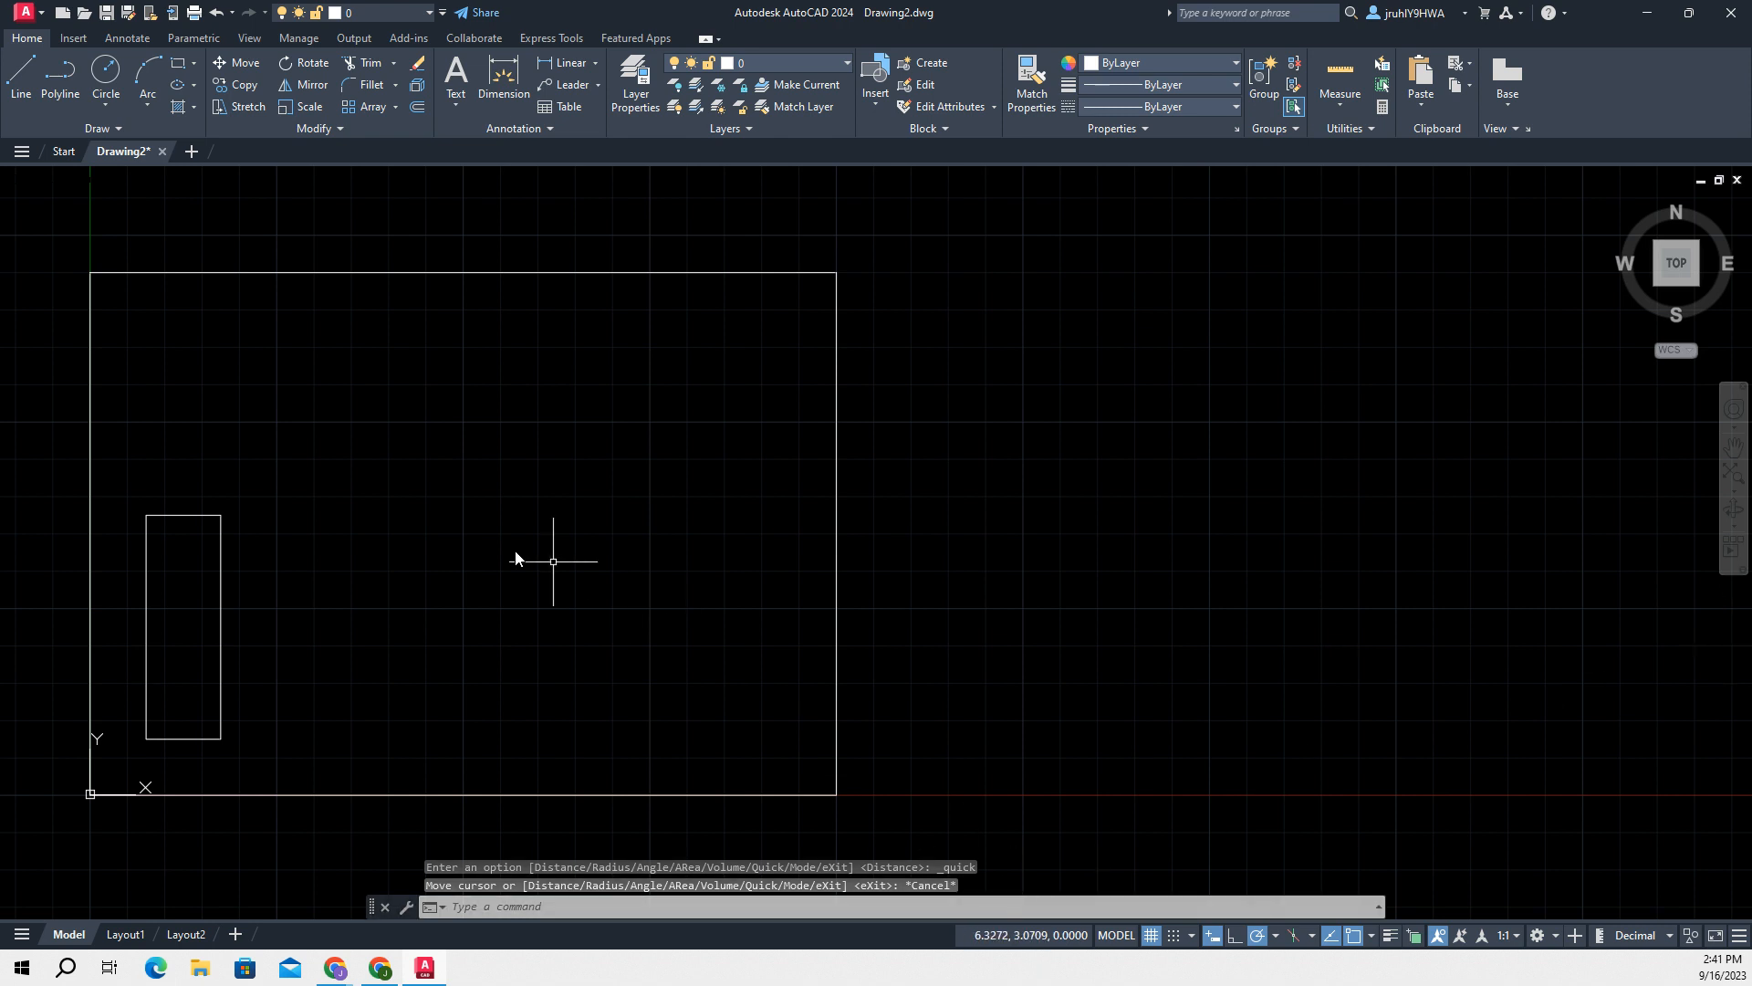
- Rotate the inner rectangle by -90 degrees about its lower-right corner
type("RO")
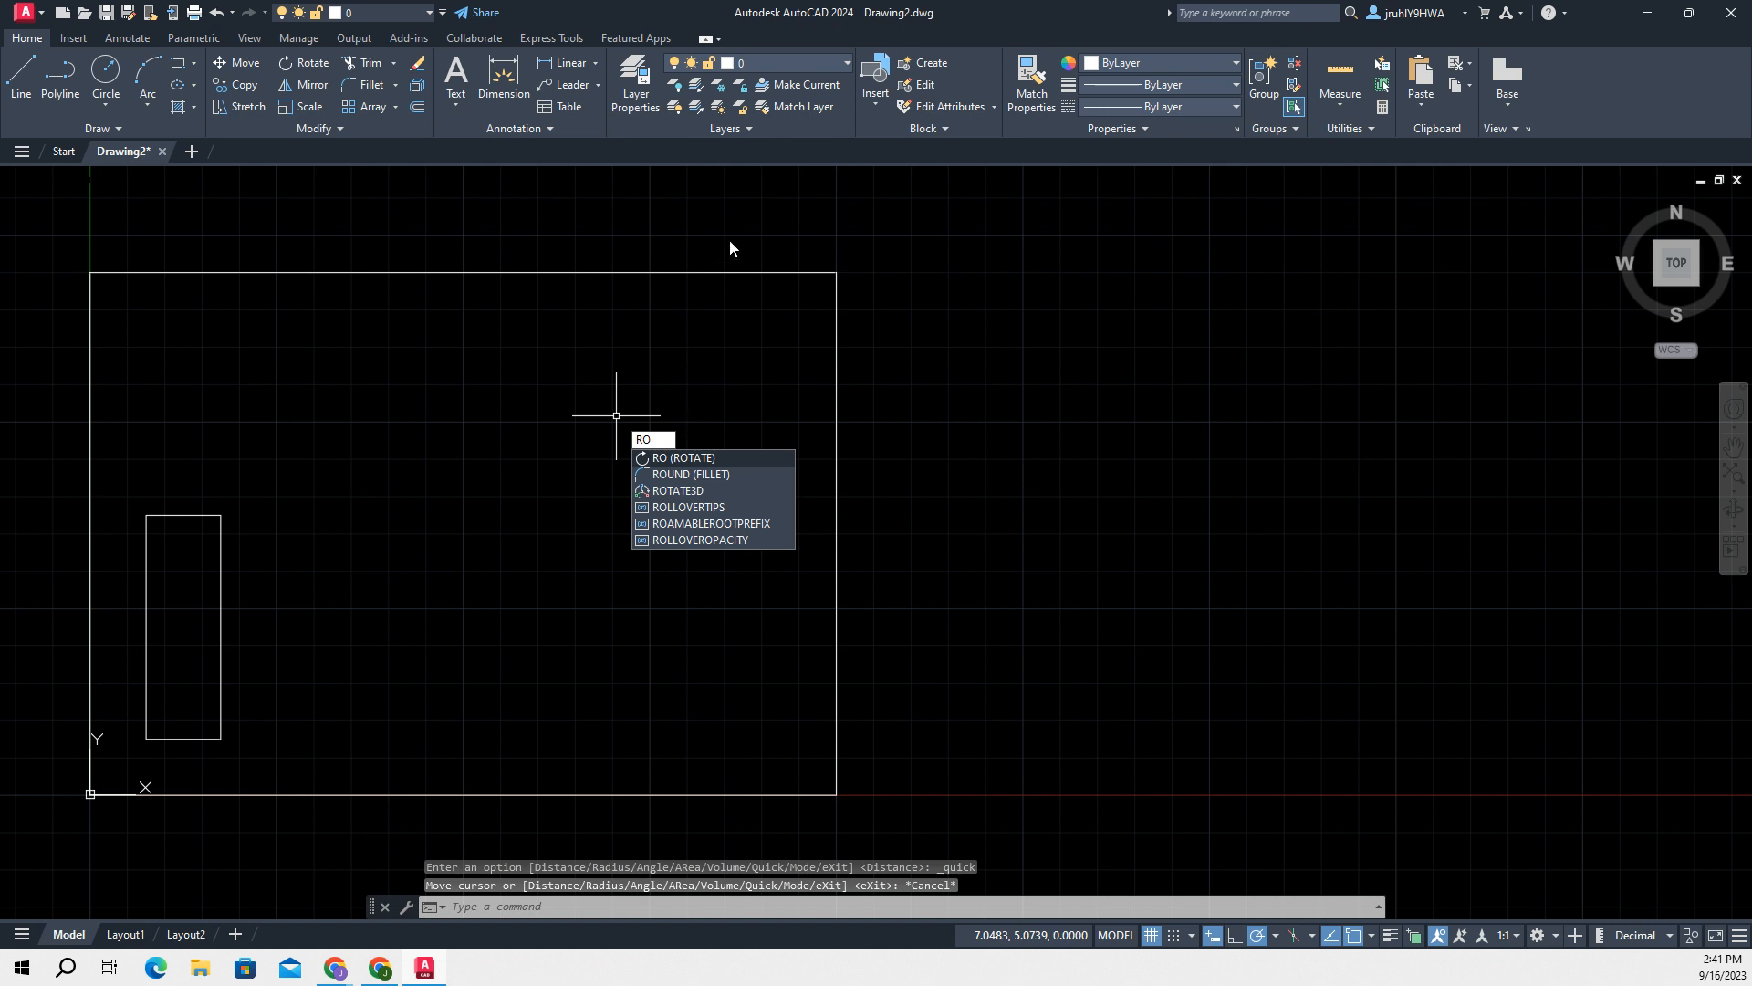
left_click(666, 459)
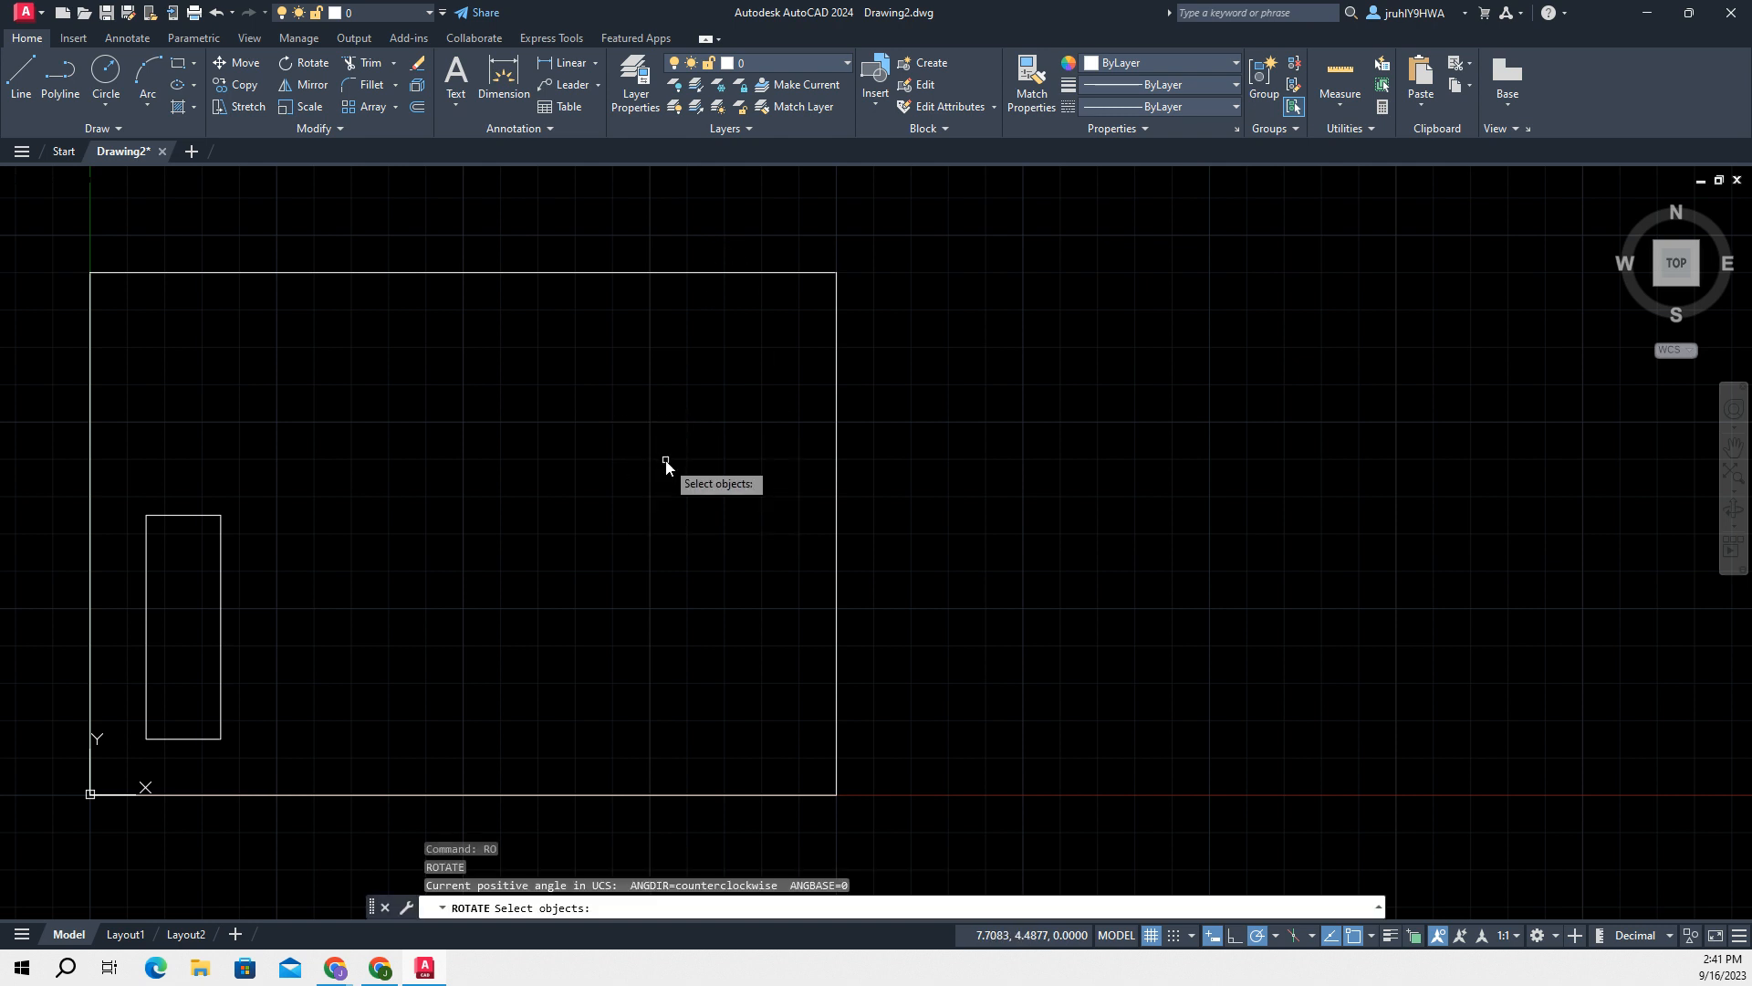
left_click(219, 632)
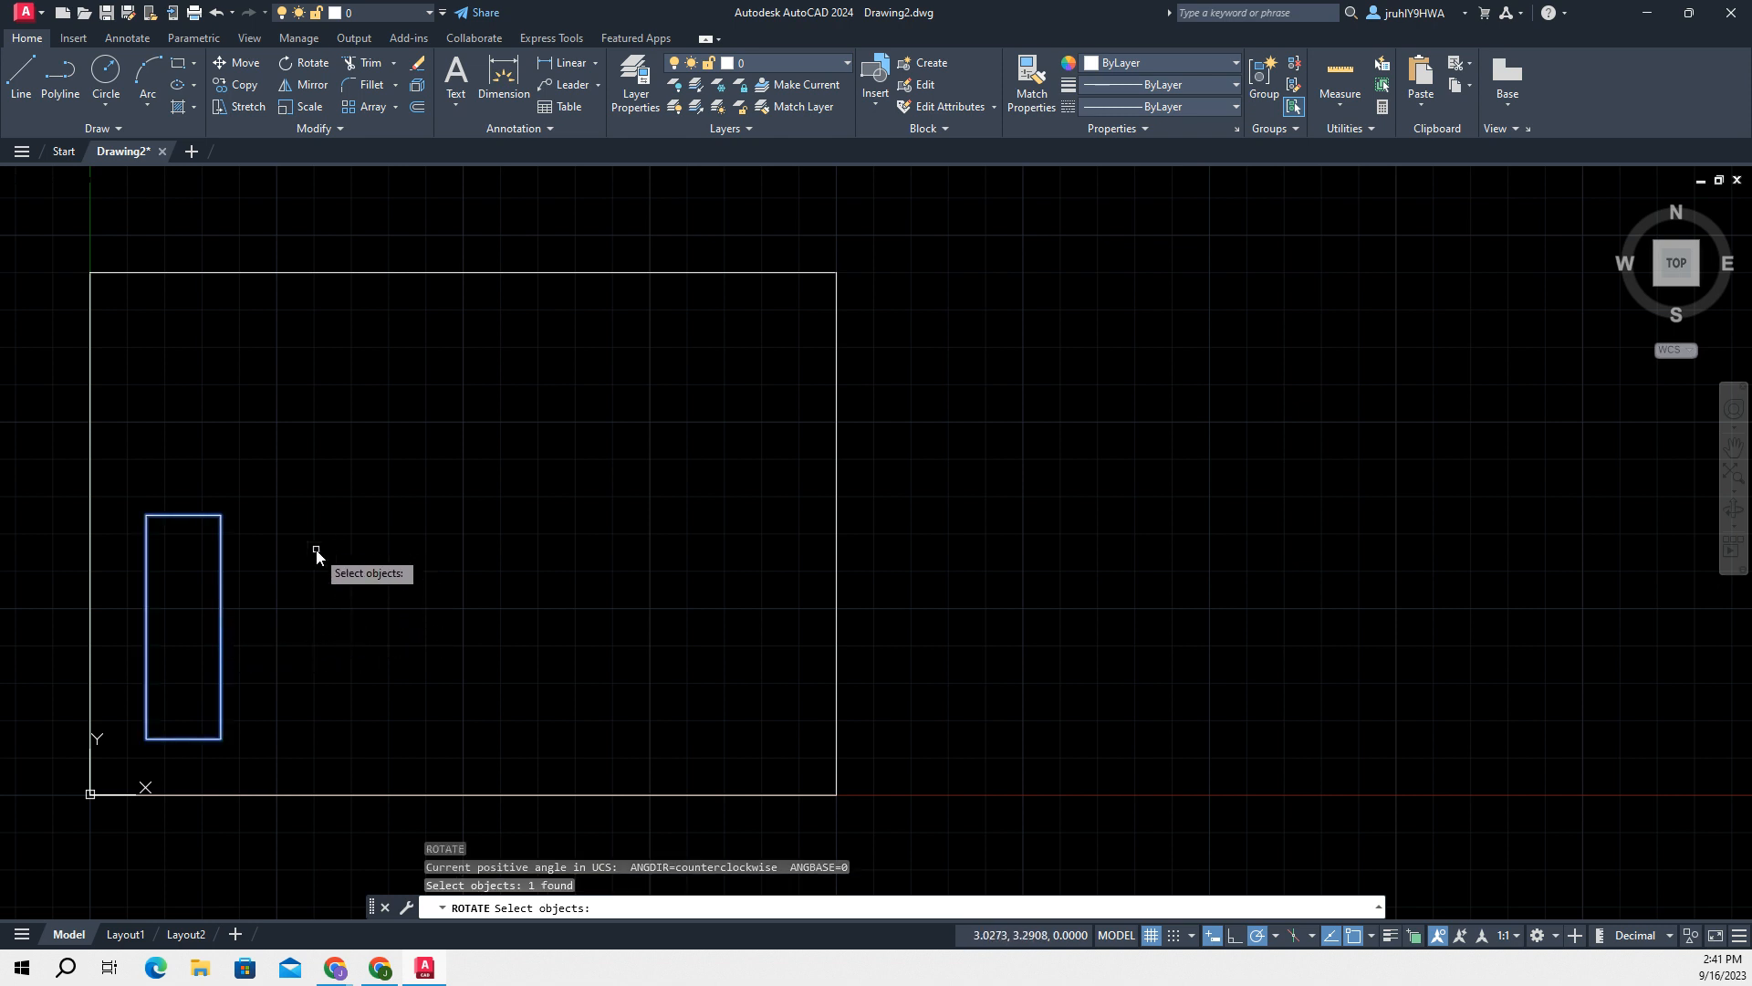
key("Return")
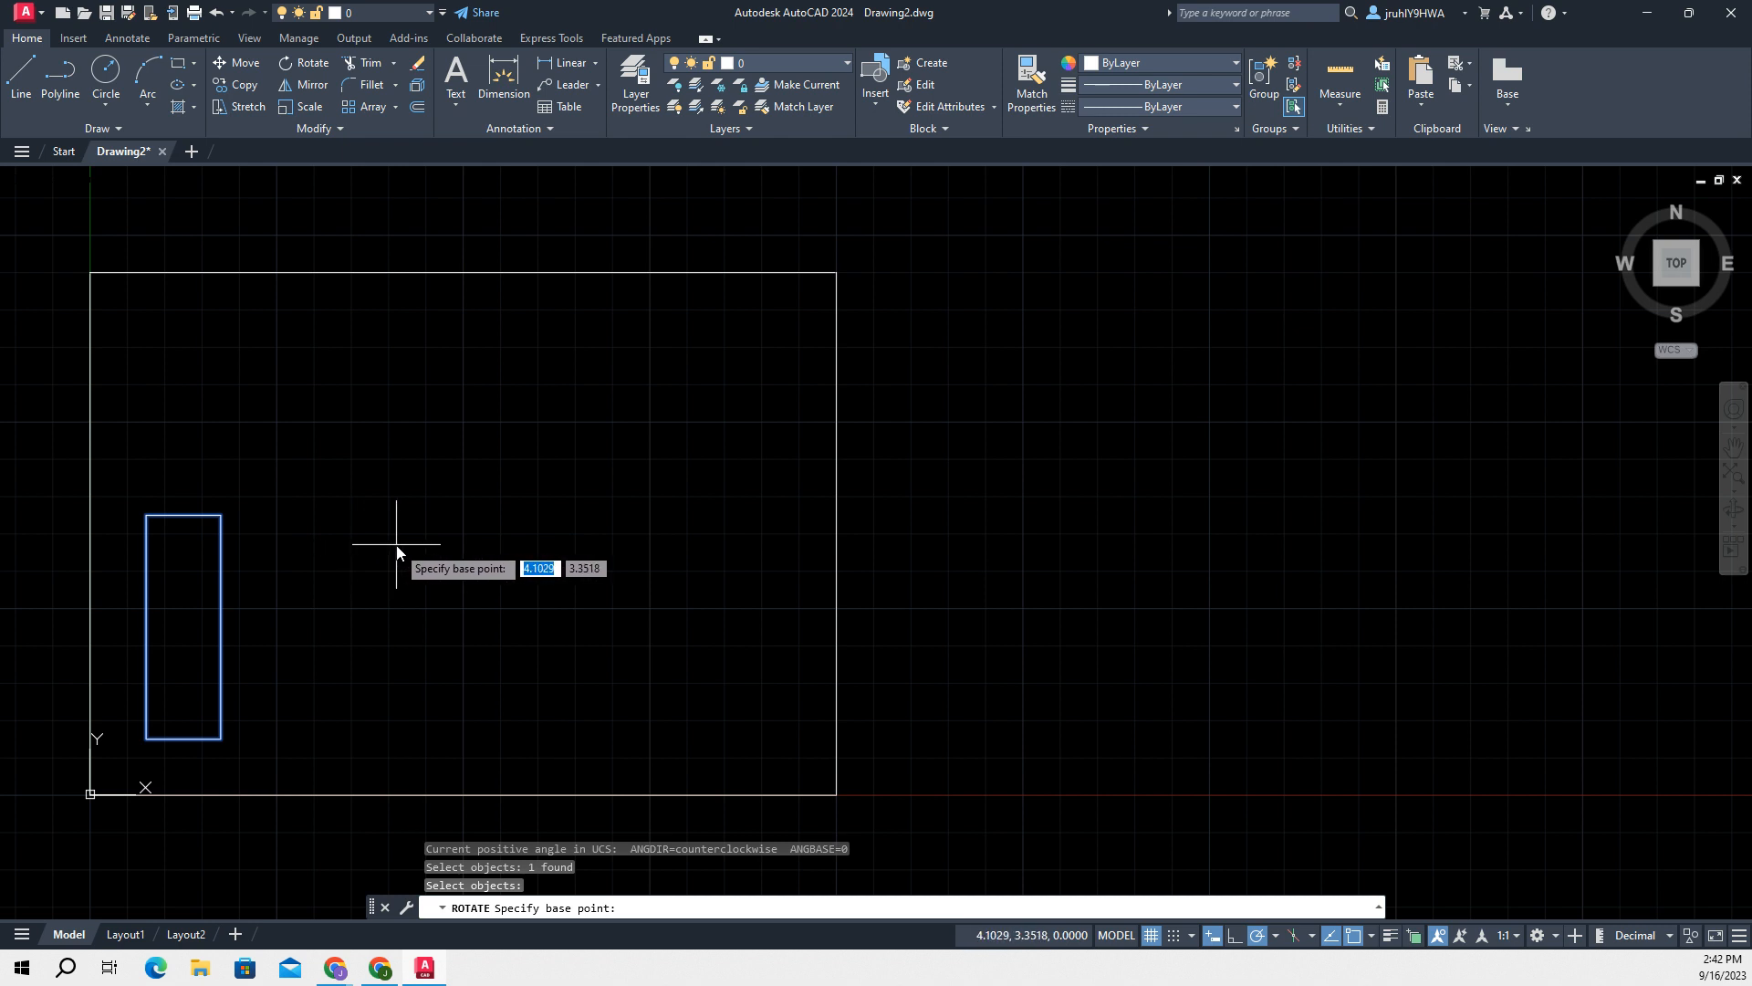
left_click(222, 745)
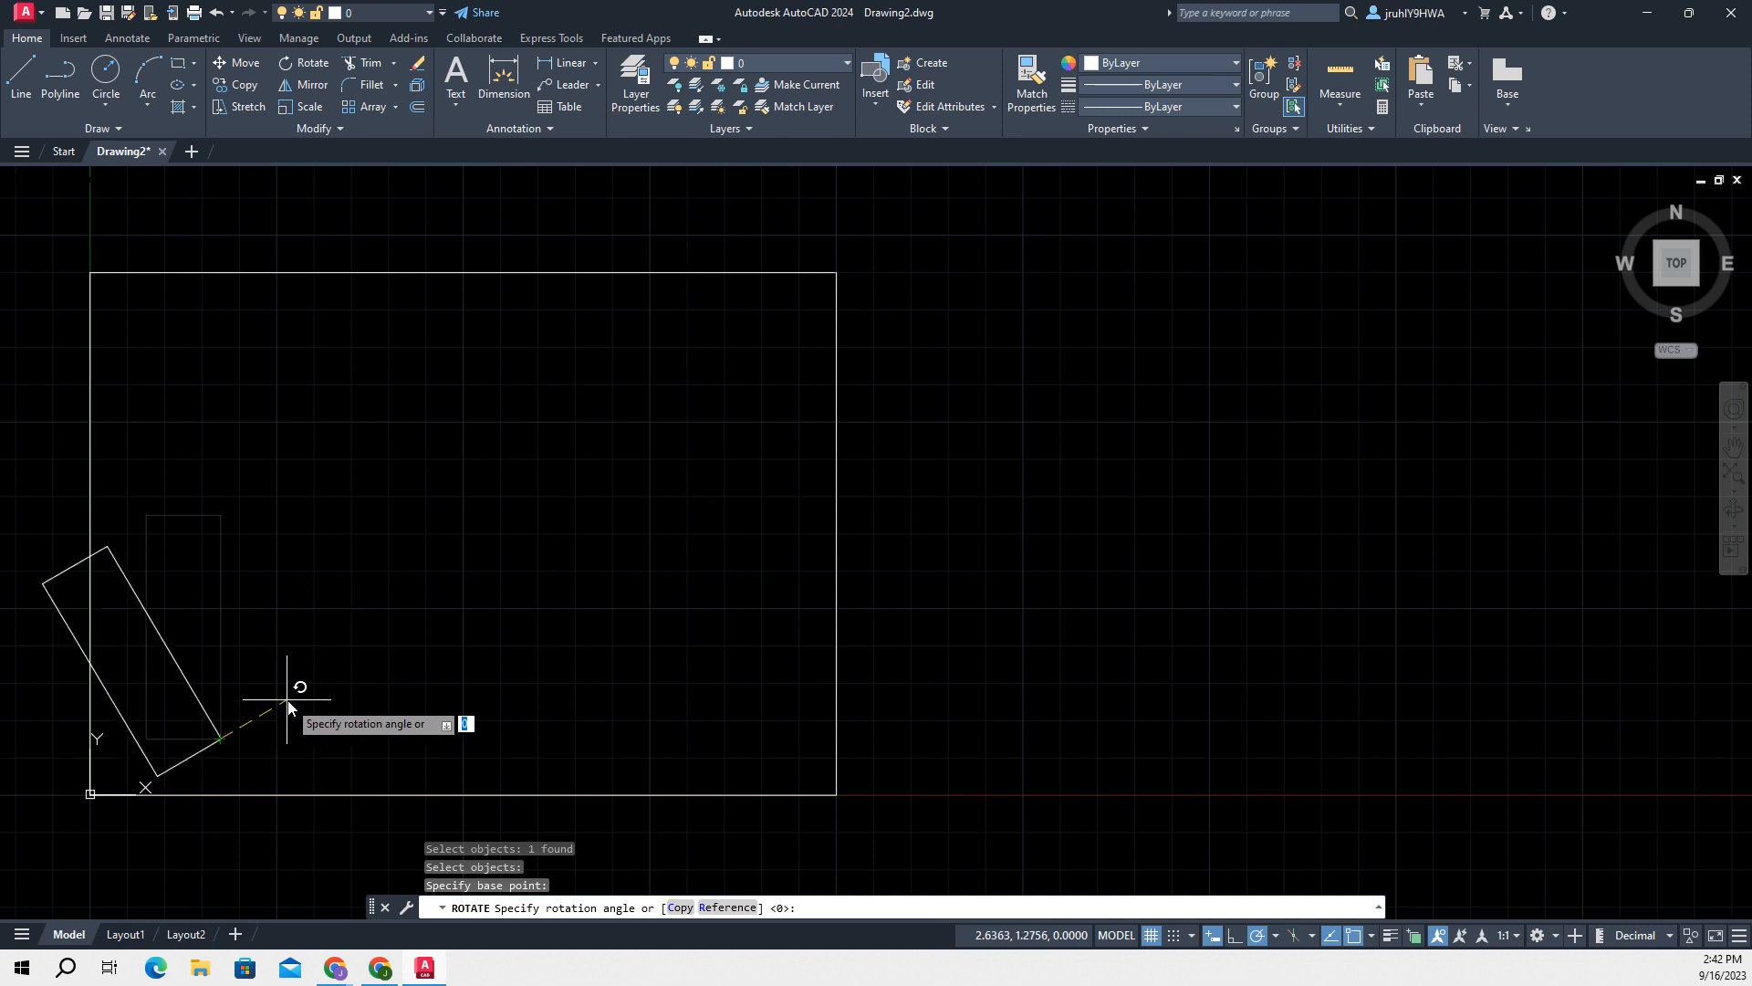
type("-90")
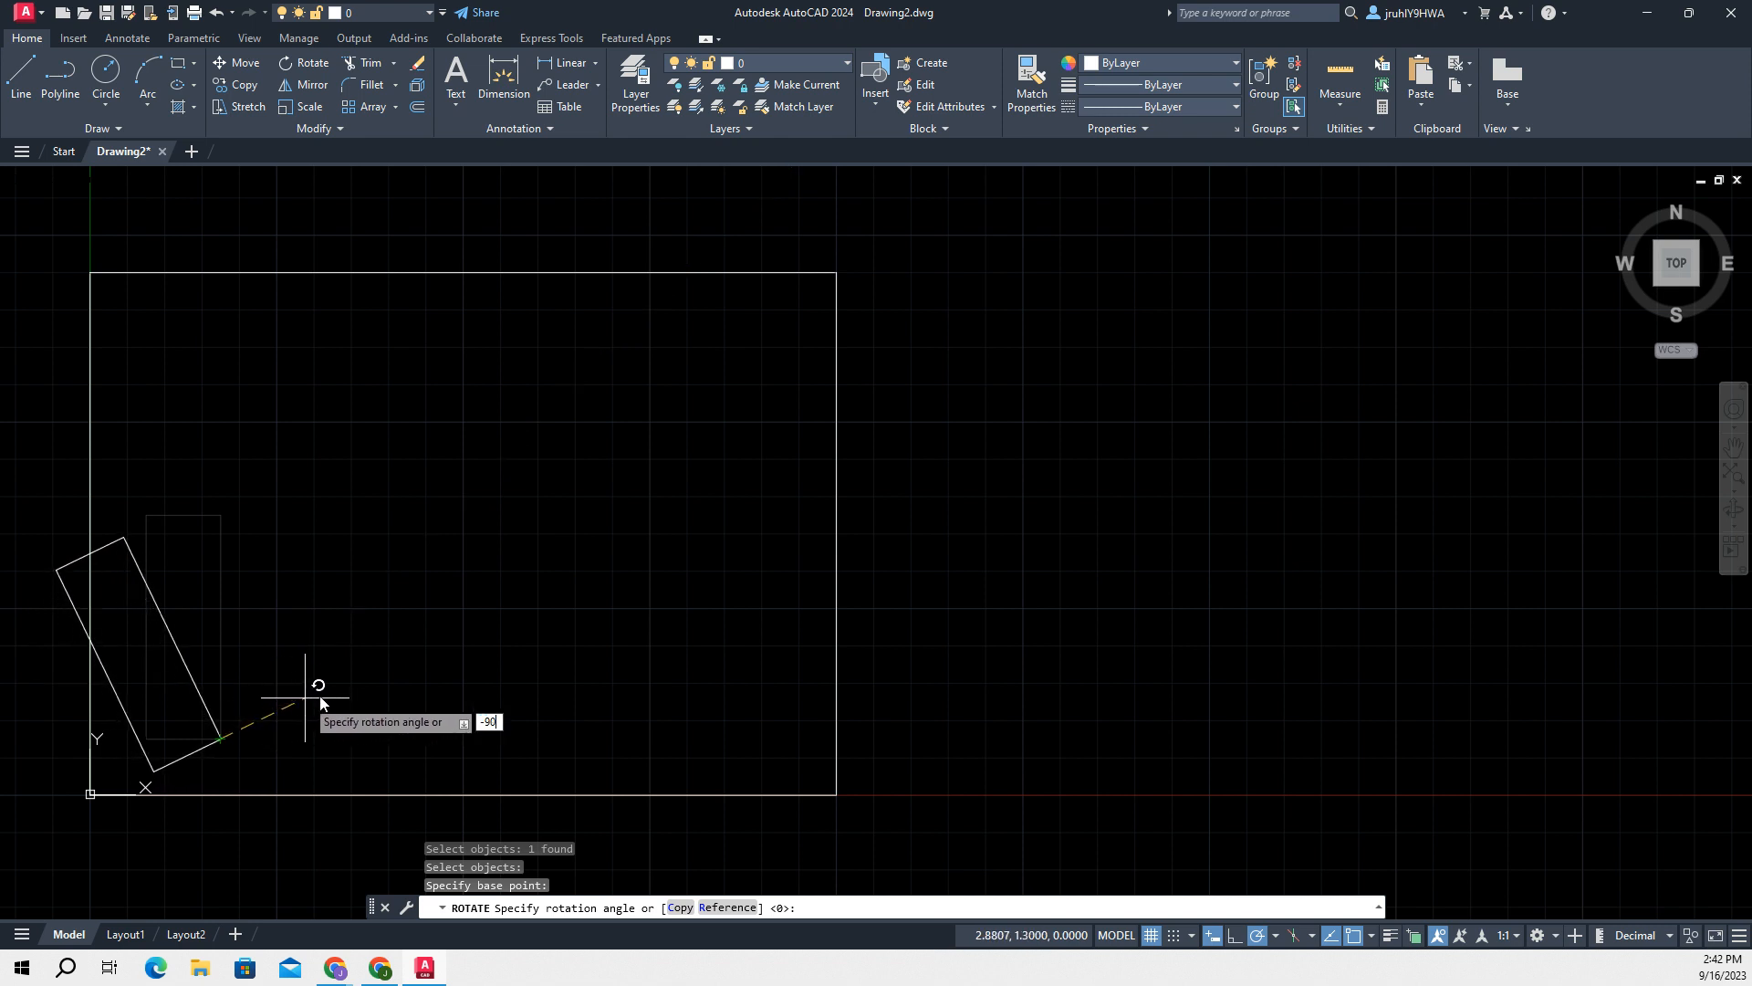
key("Return")
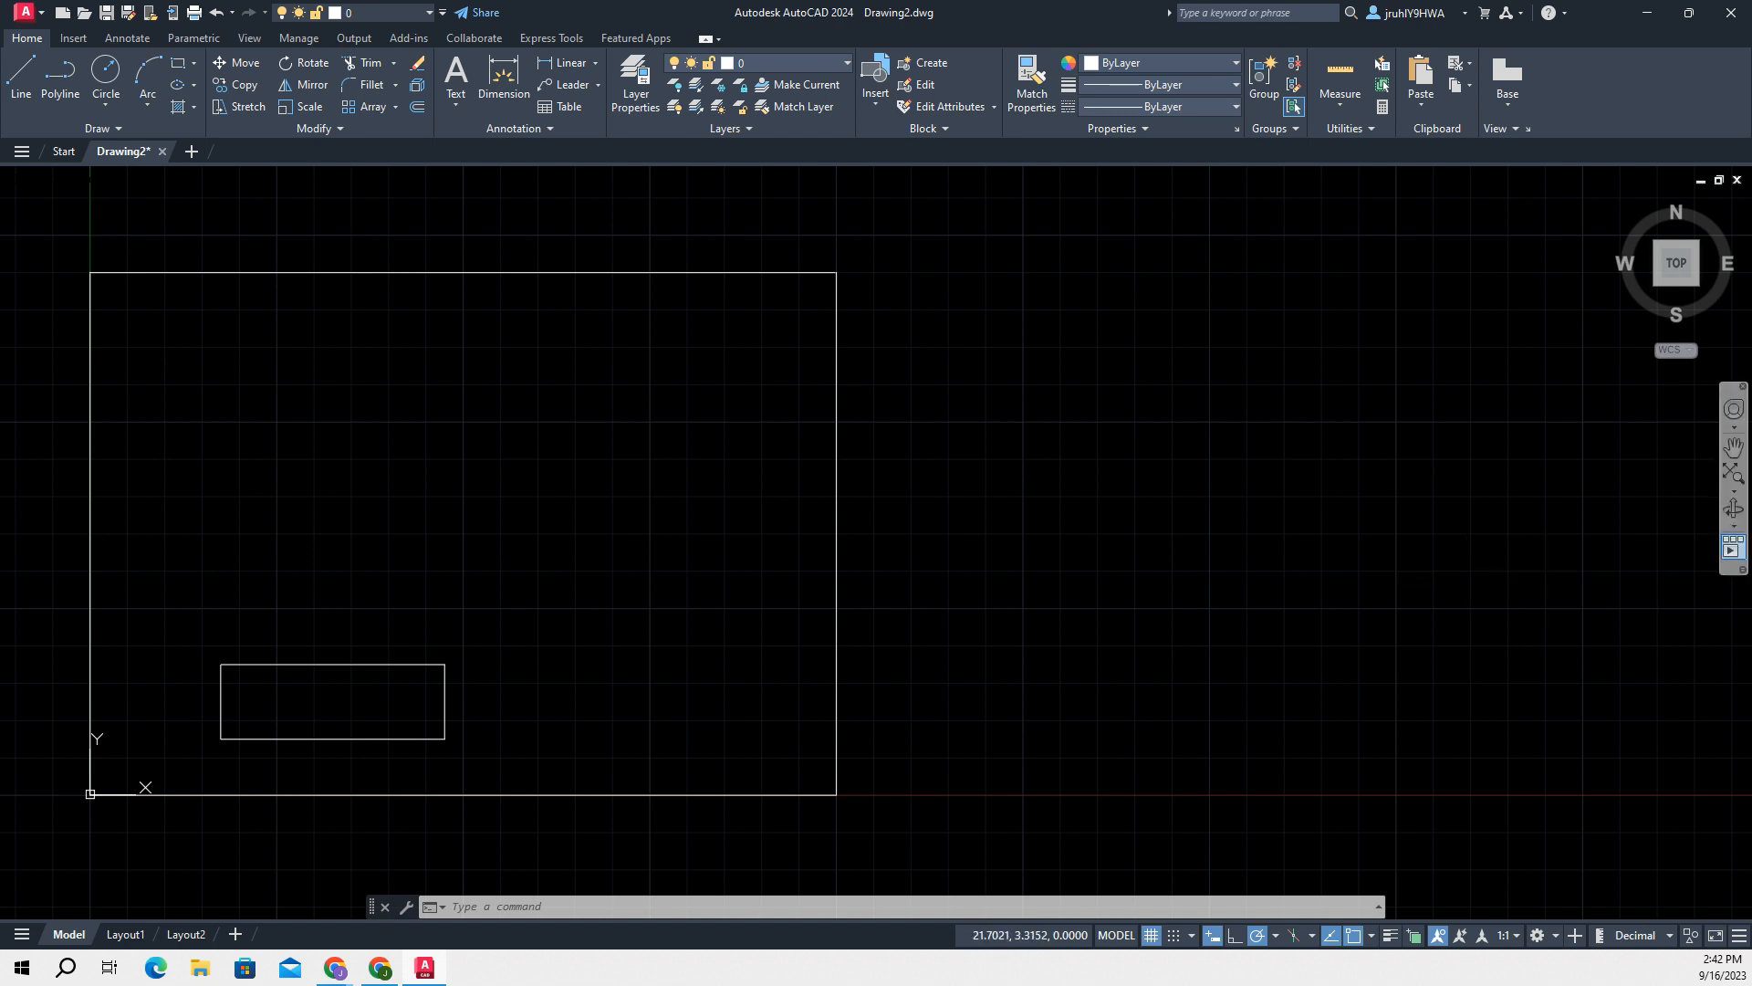
- Copy the inner rectangle 2 units at 90 degrees, using its upper-left corner as the base point
type("COP")
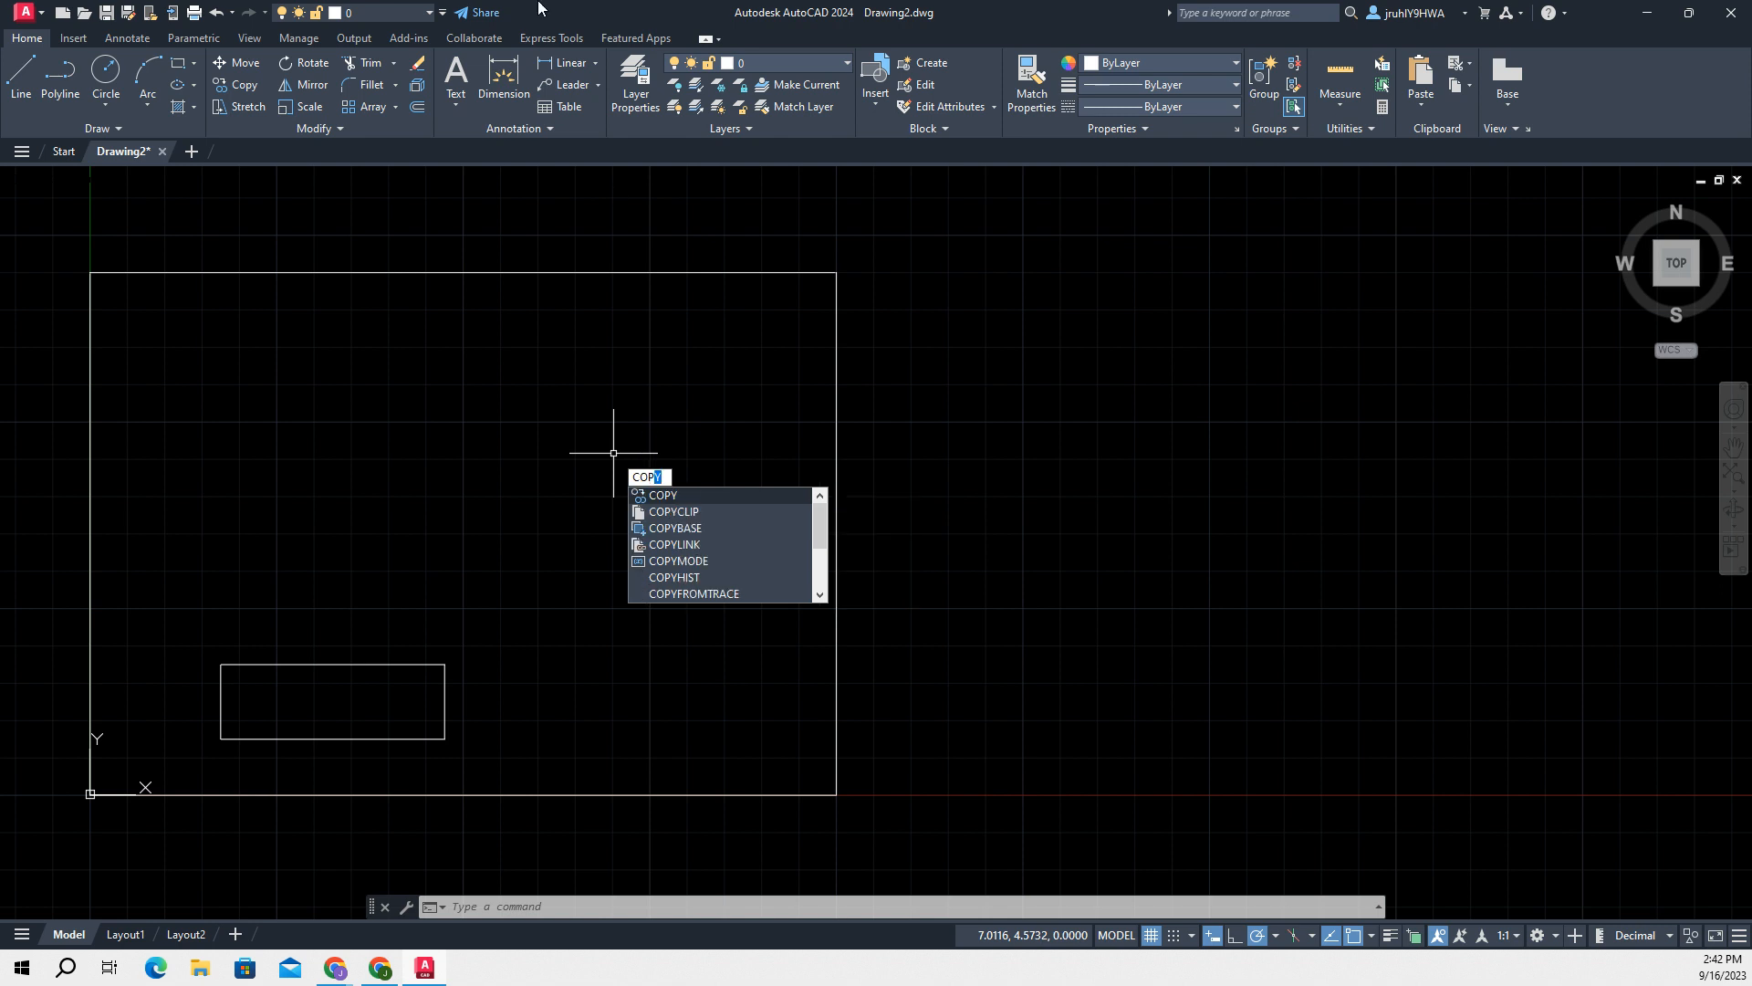
left_click(665, 495)
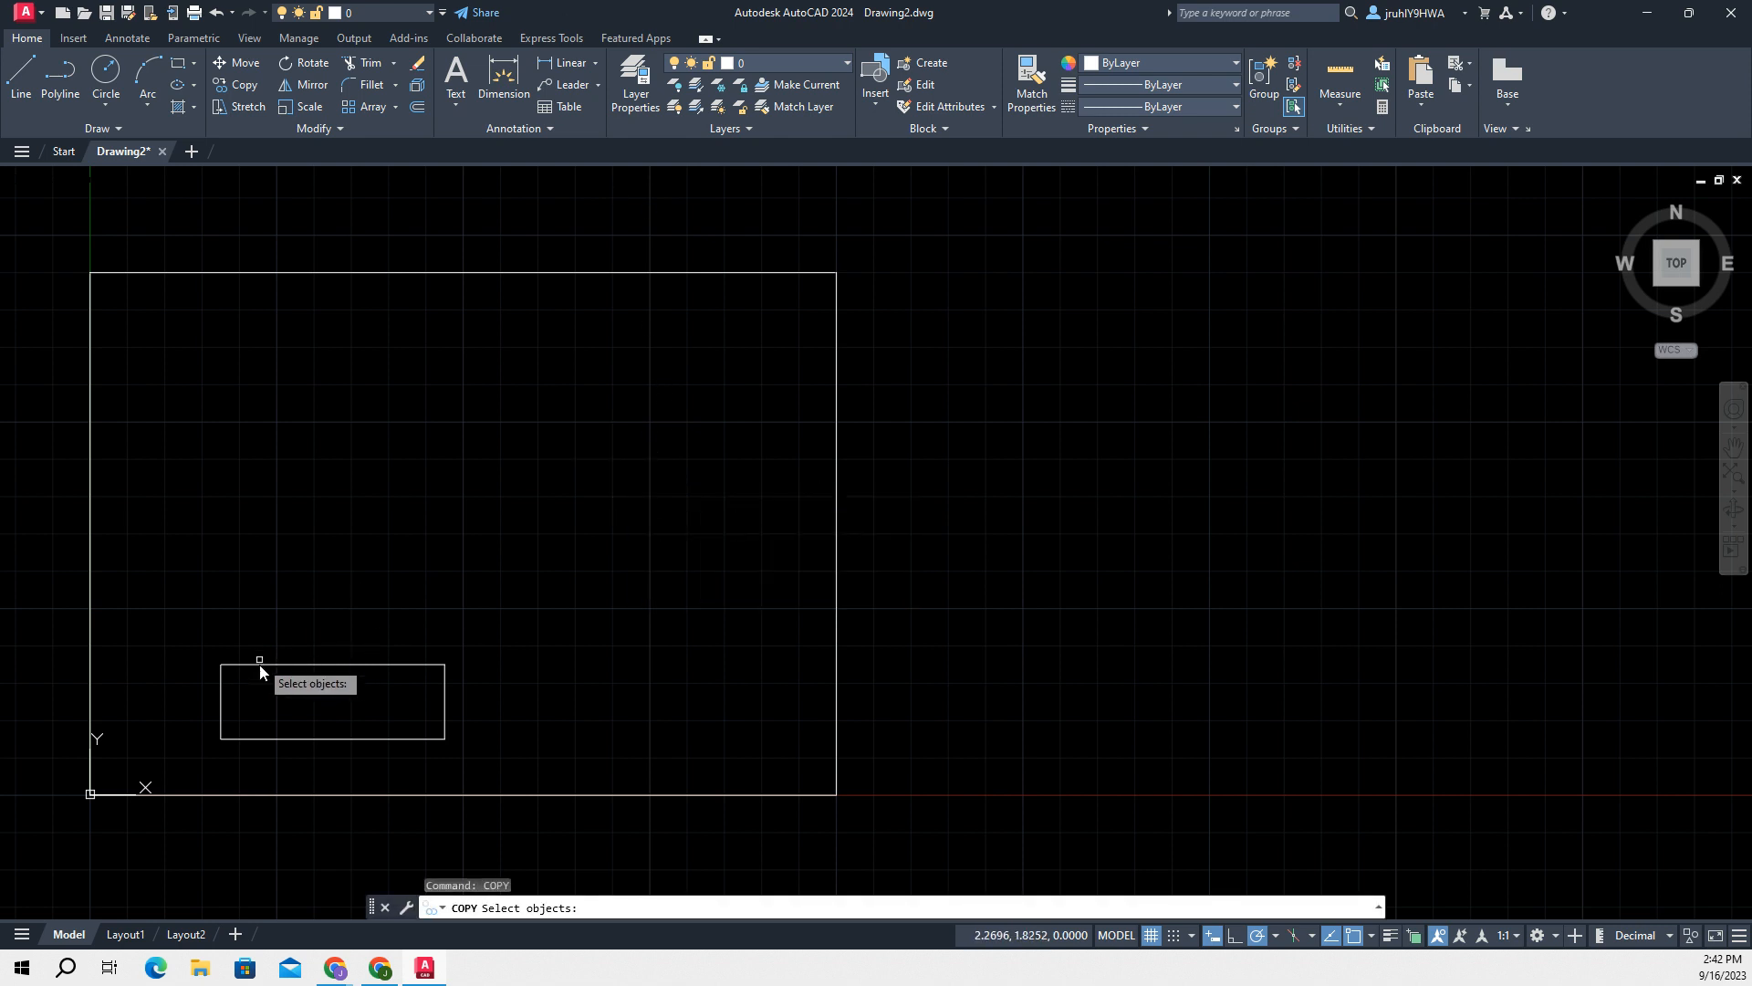
left_click(282, 665)
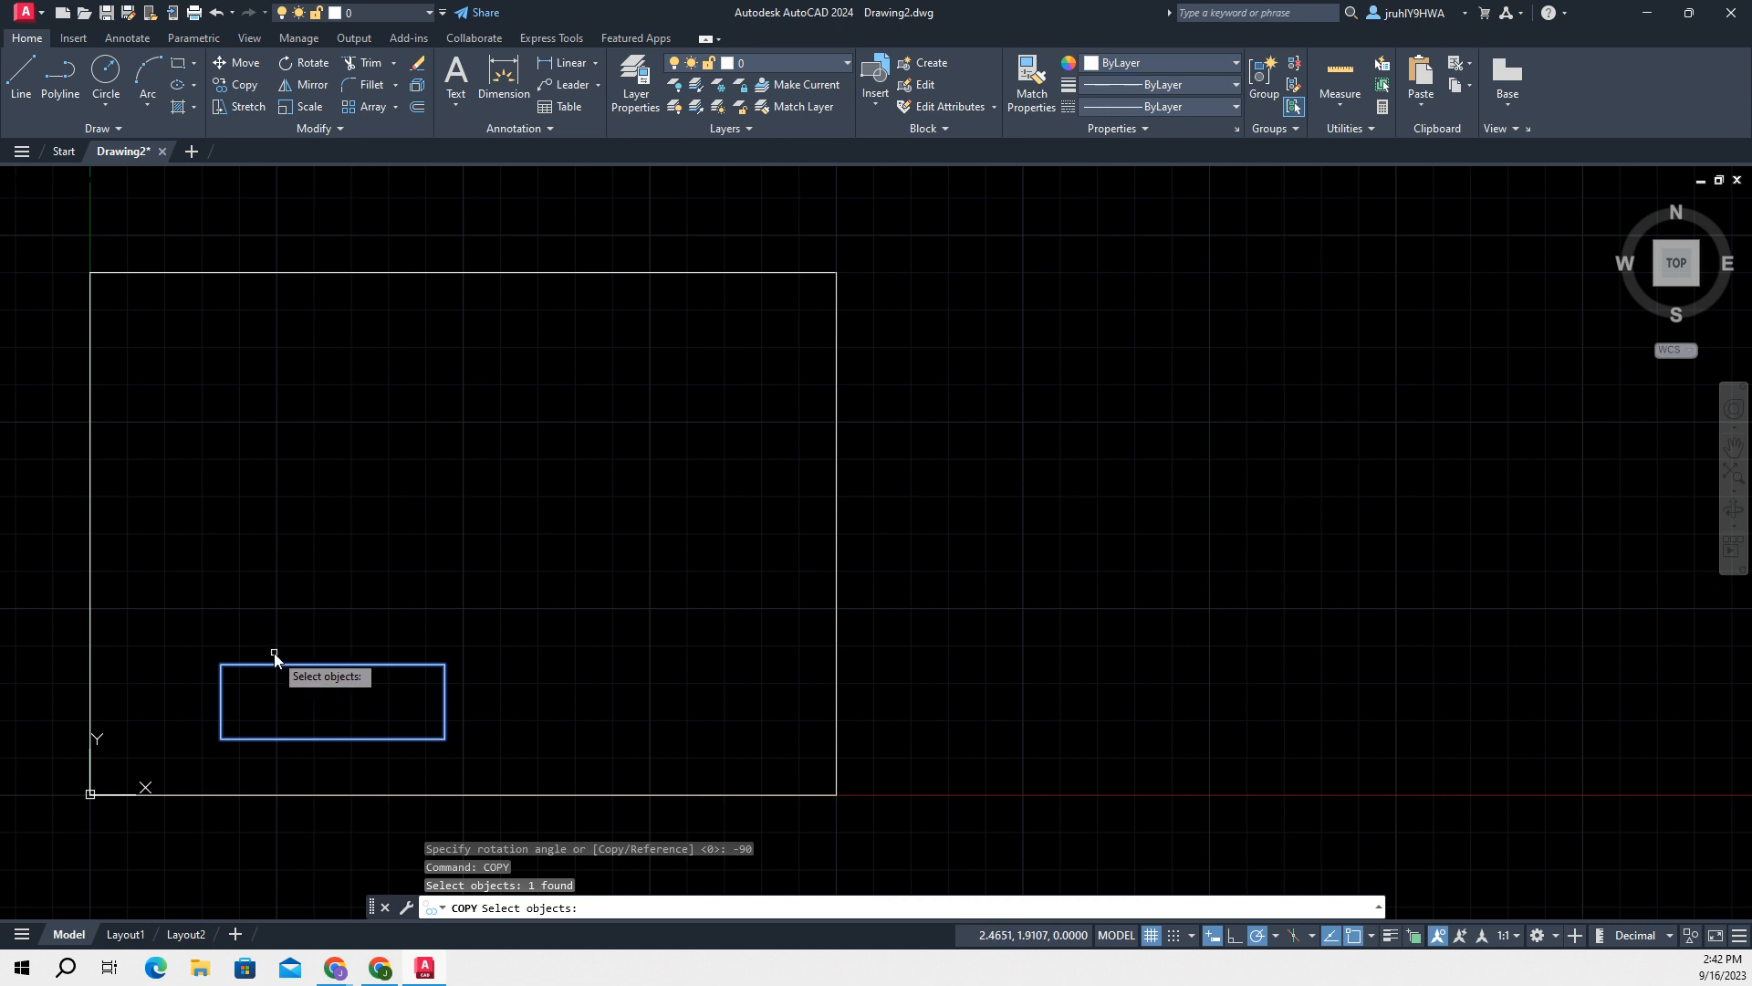
key("Return")
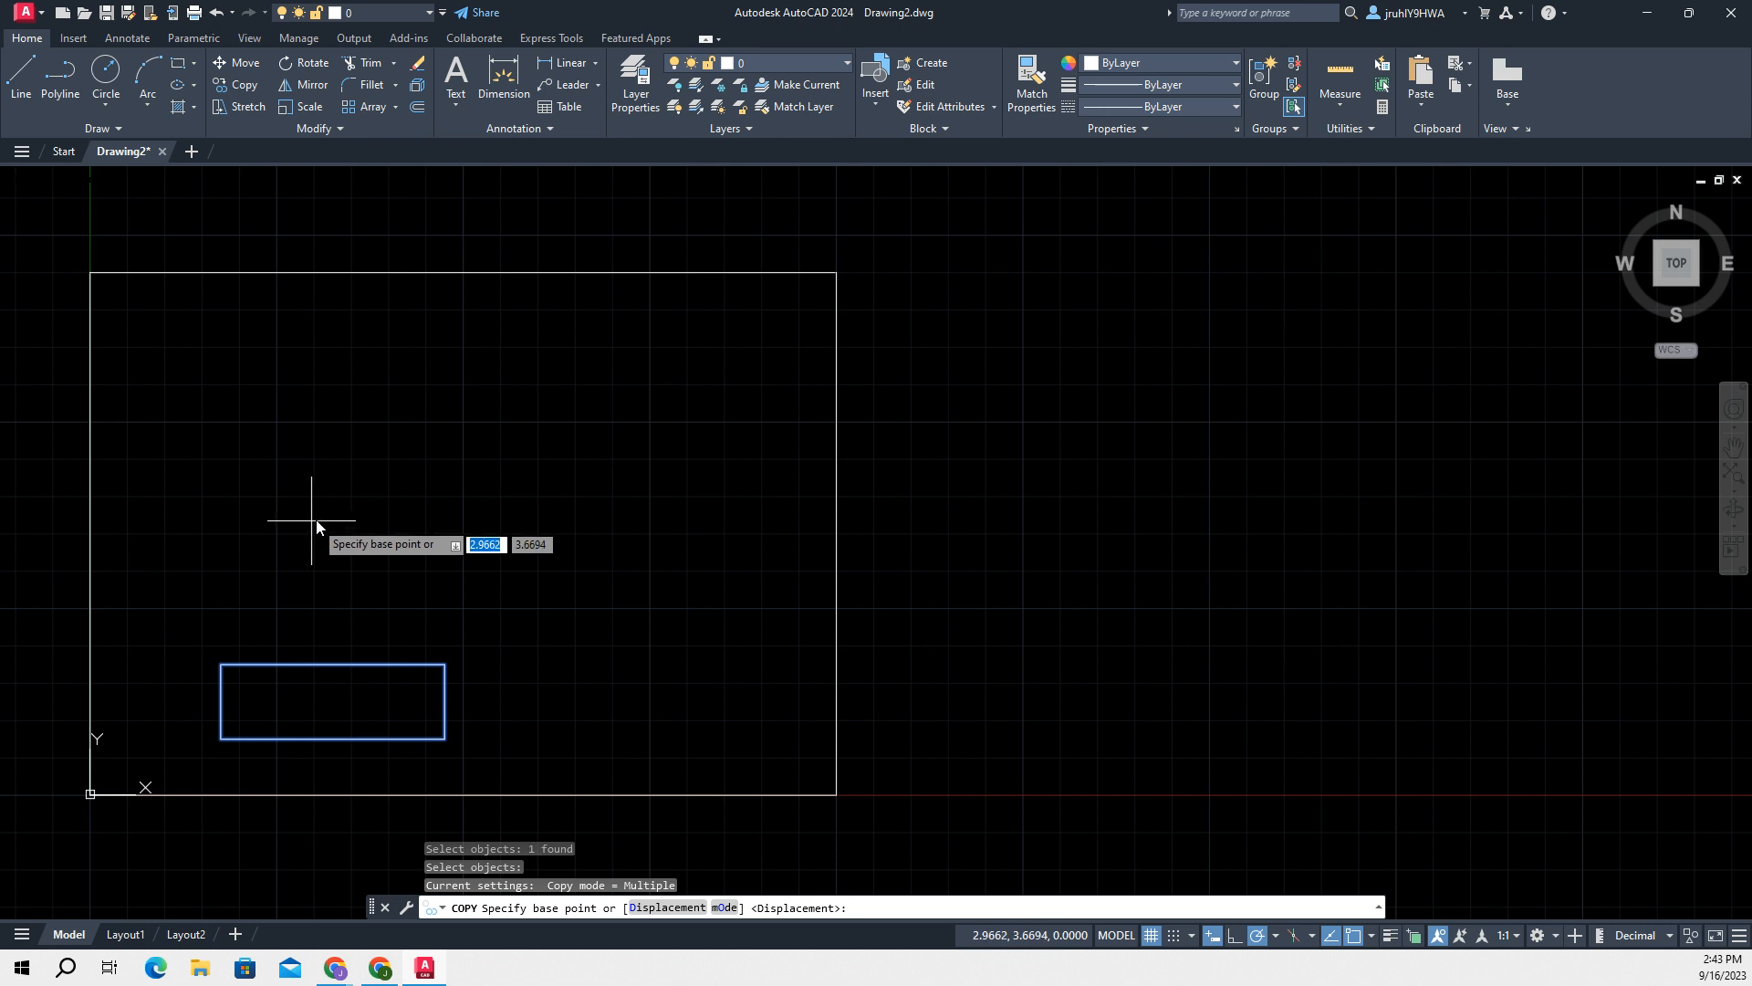
left_click(226, 673)
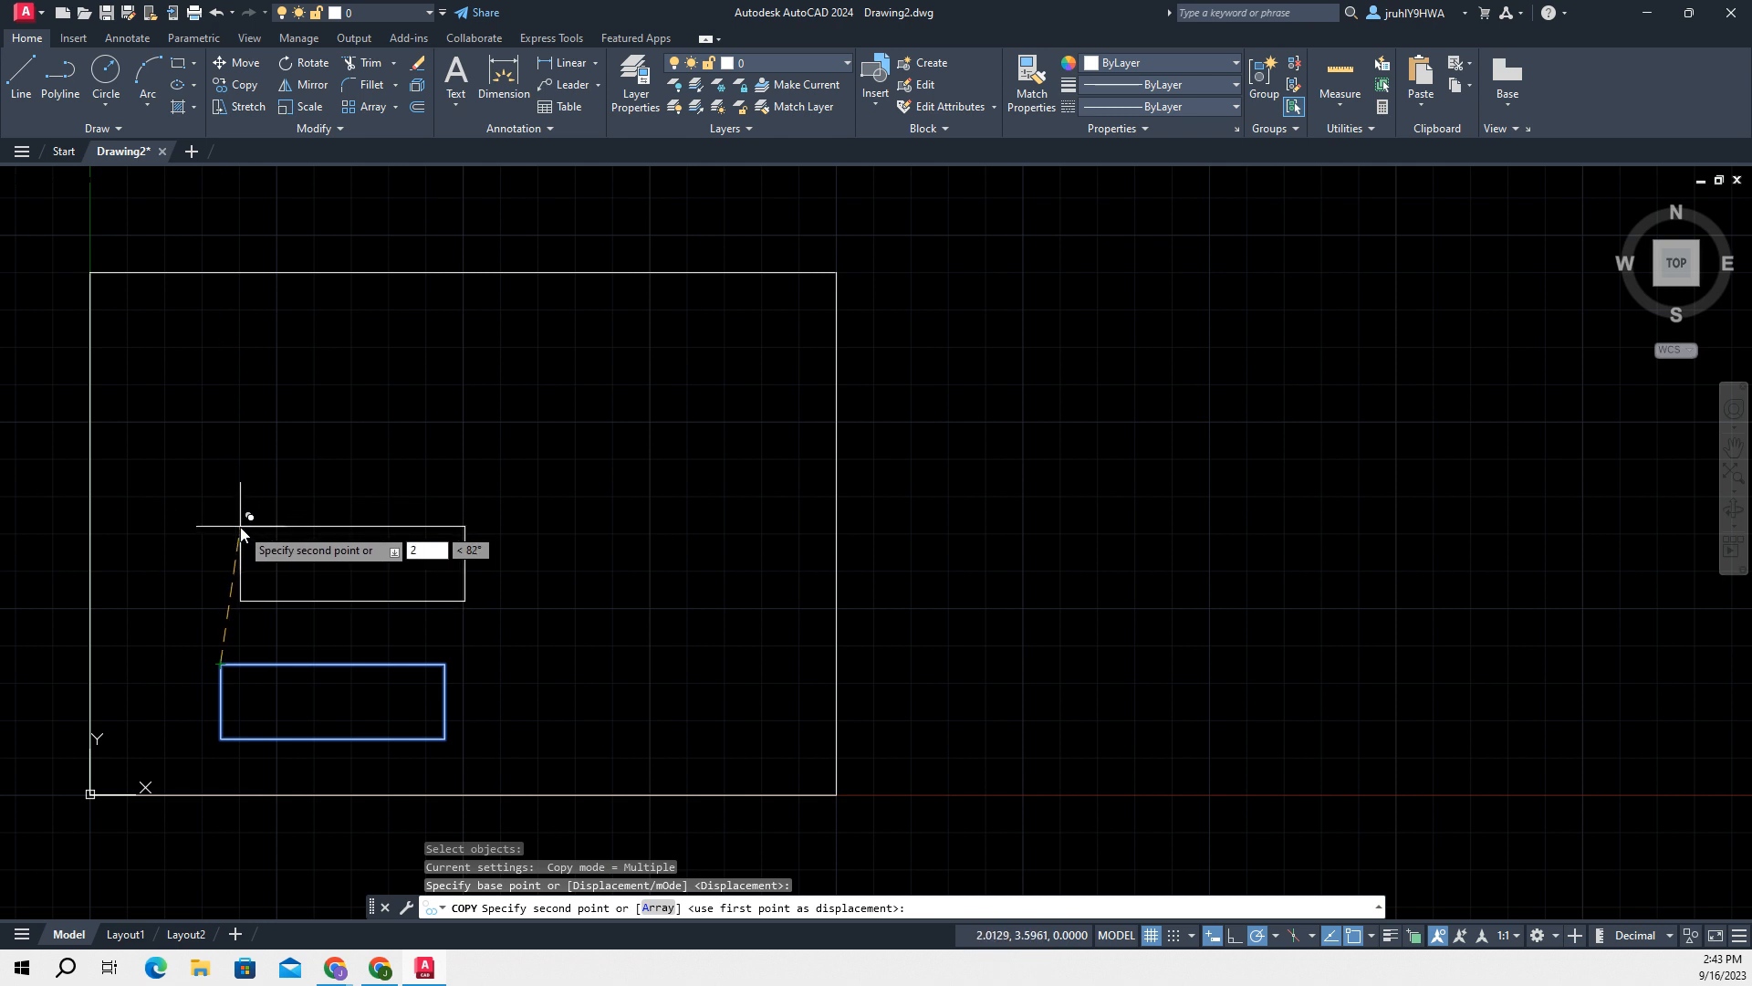
key("Tab")
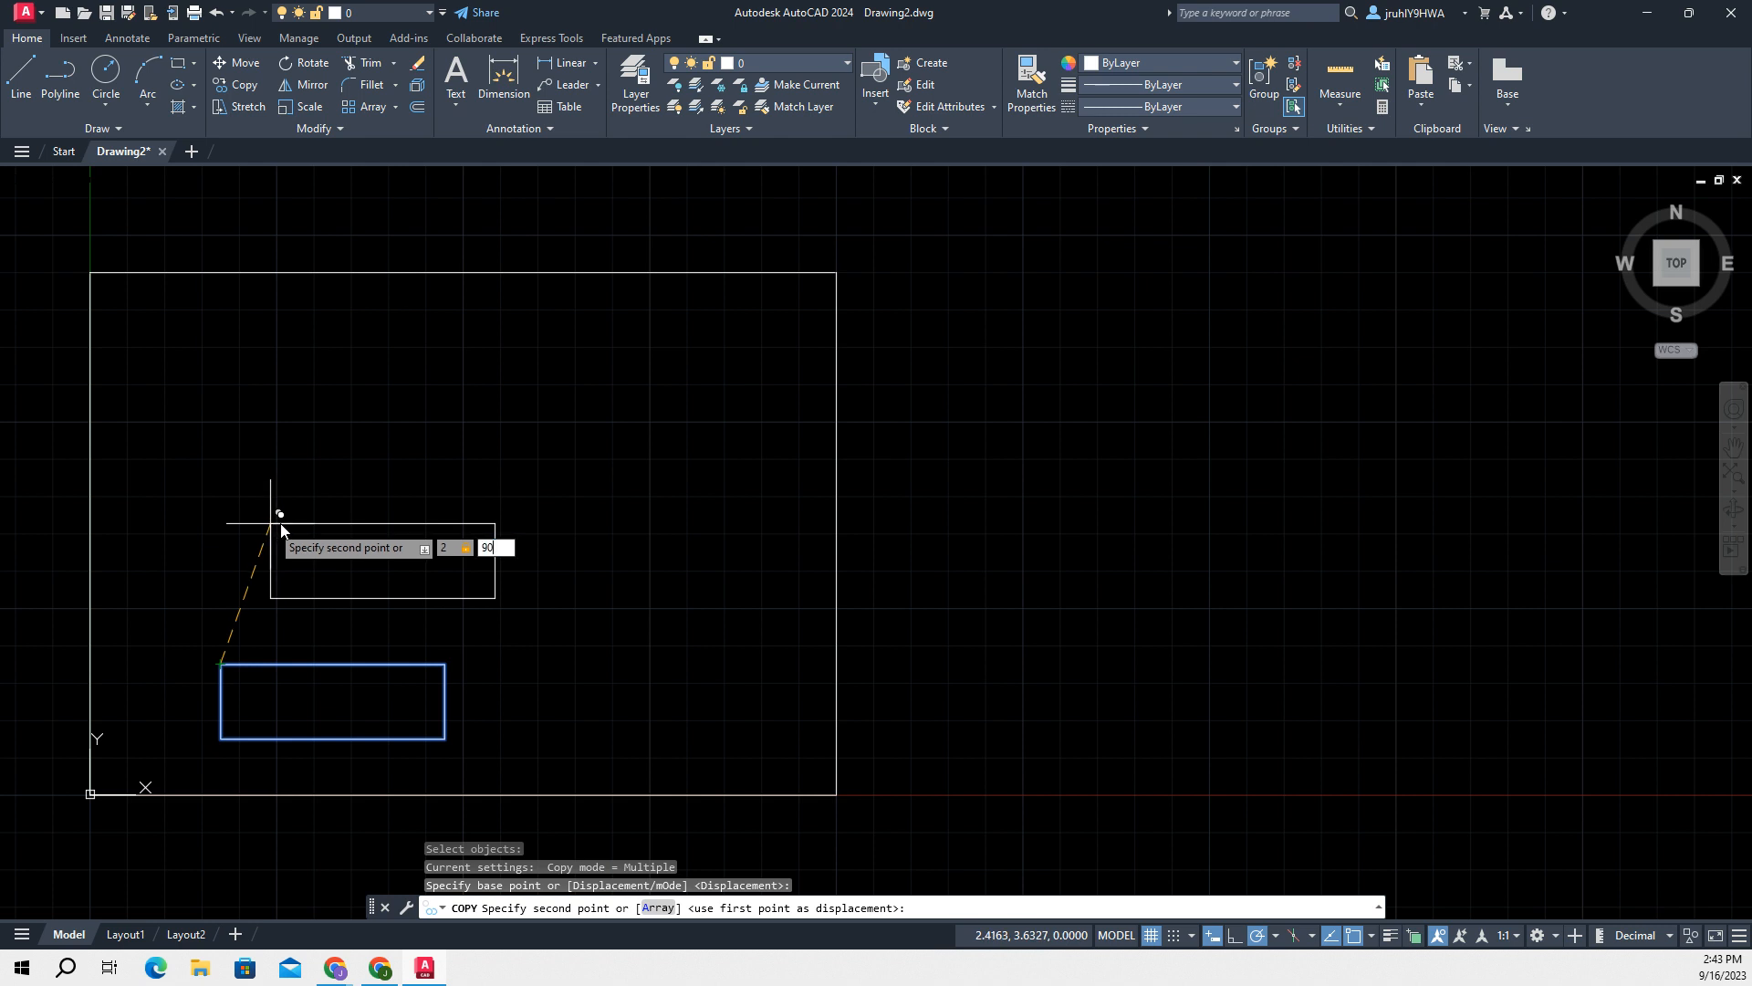
type("90")
key("Return")
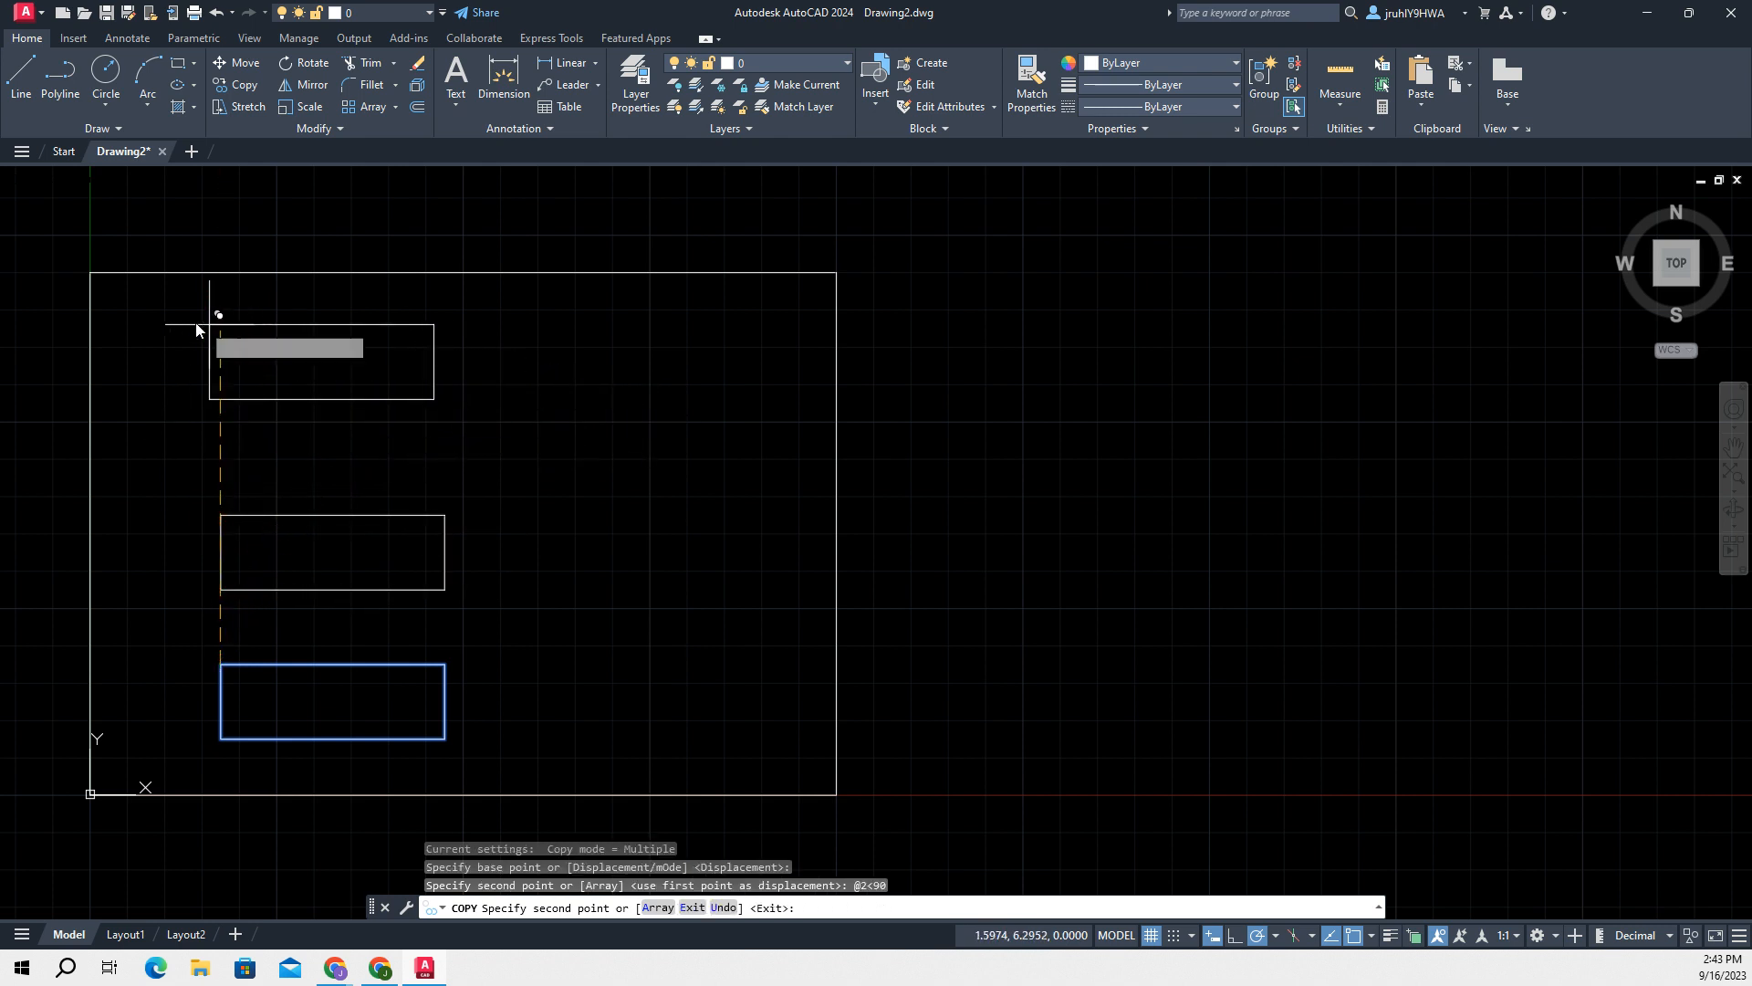
key("Escape")
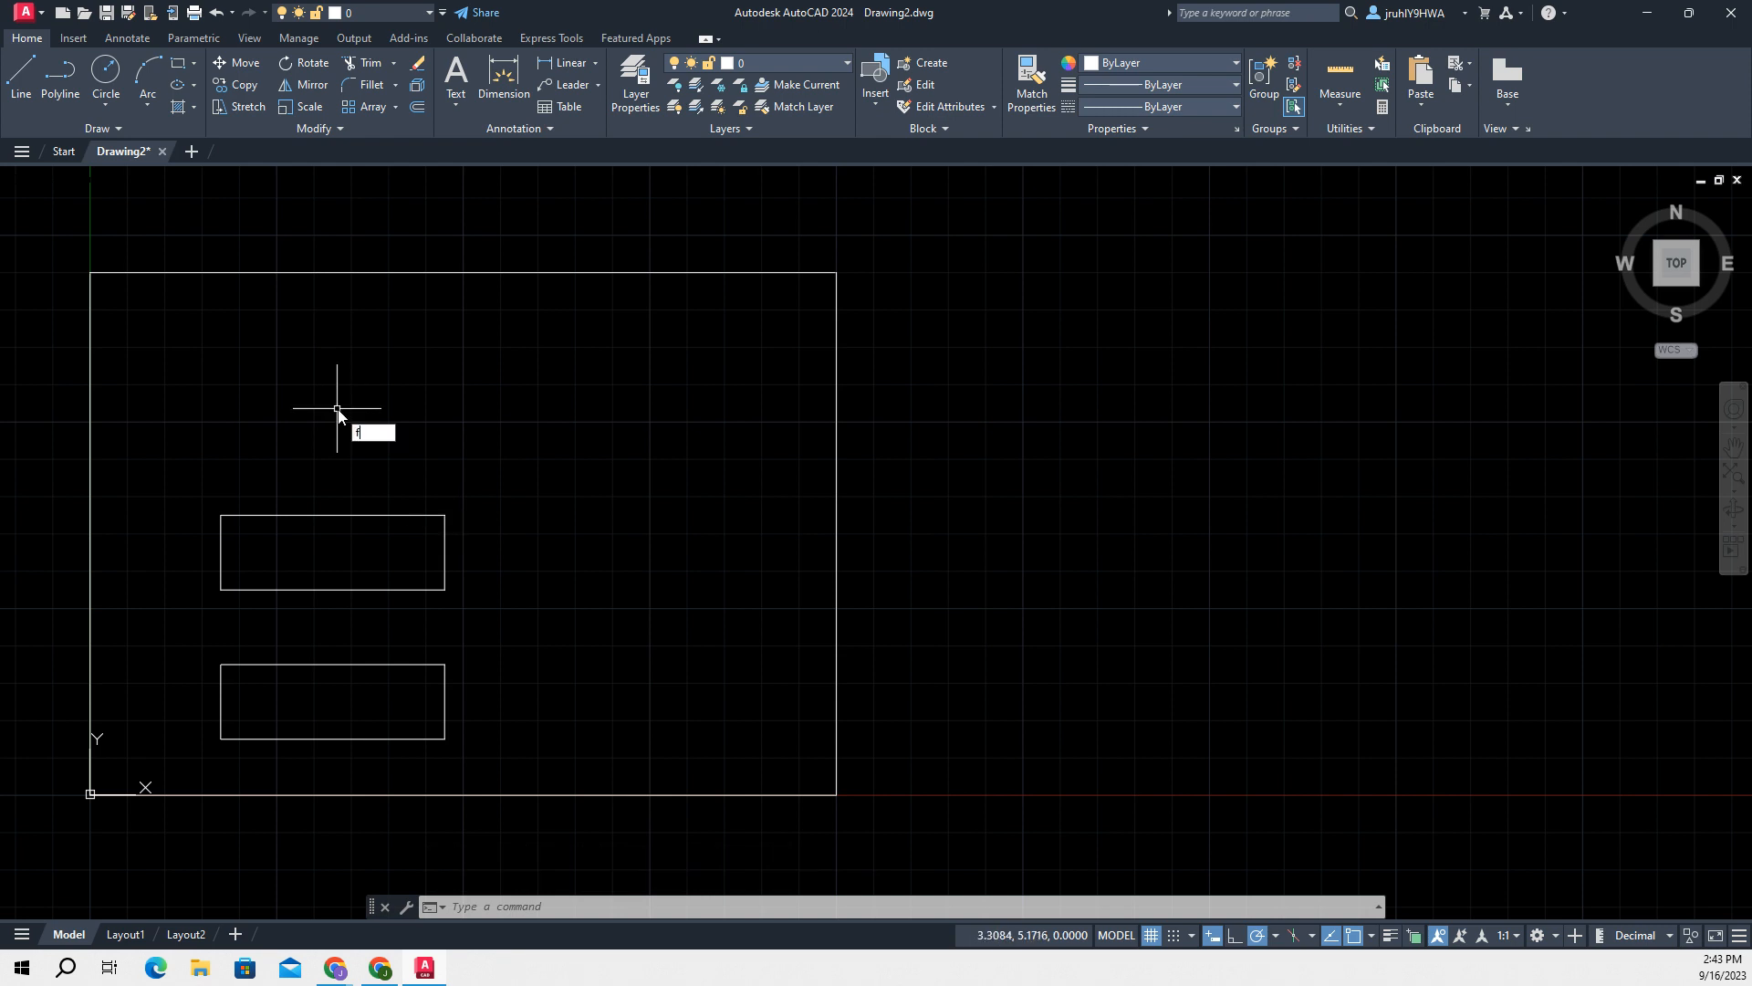
- Fillet the upper-left corner of the upper inner rectangle with a radius of .375
type("i")
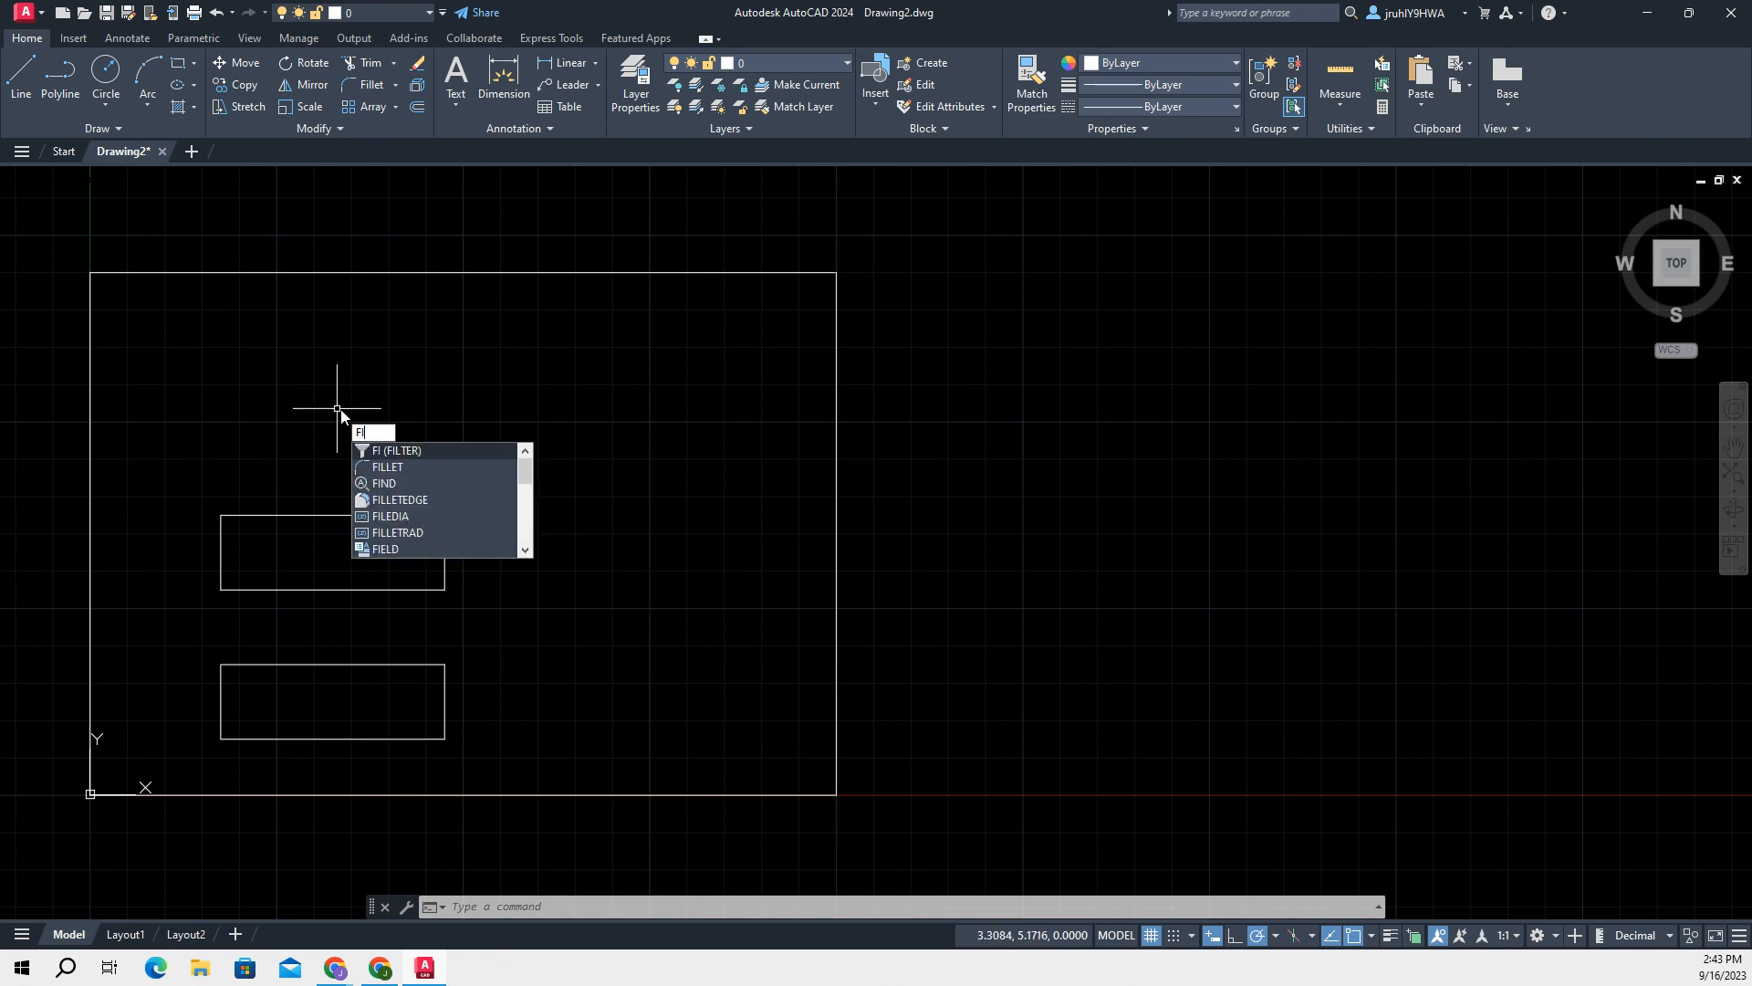
left_click(386, 467)
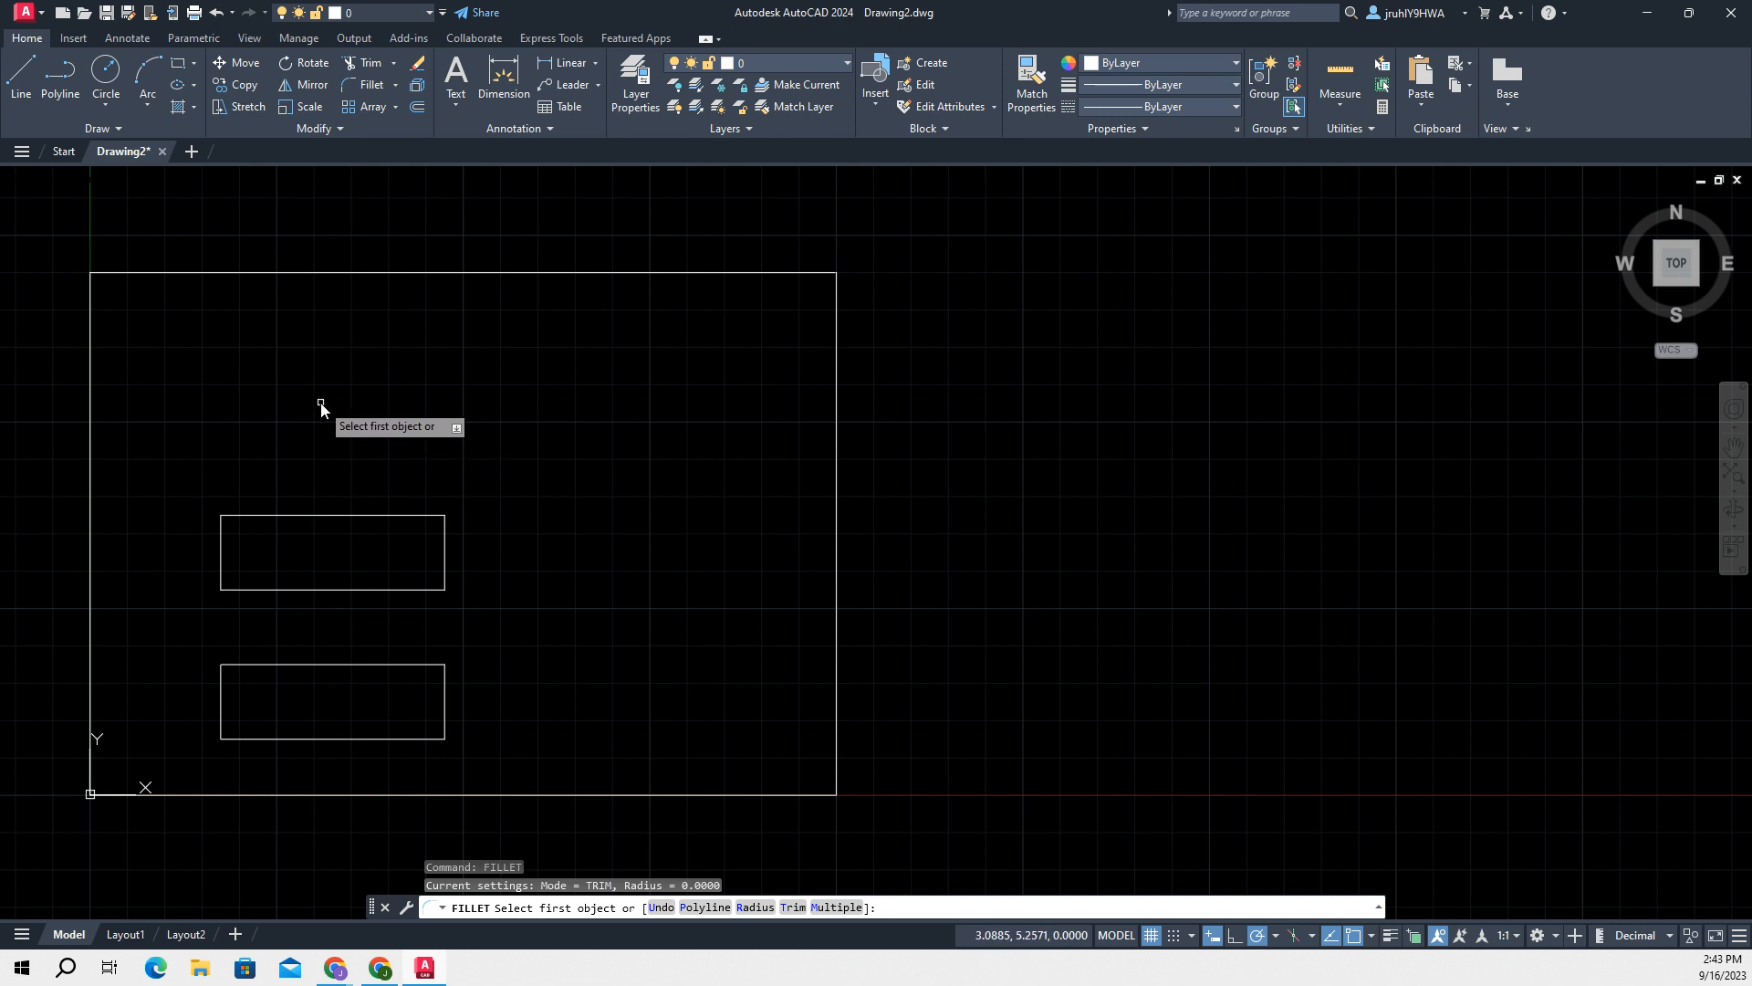
left_click(742, 907)
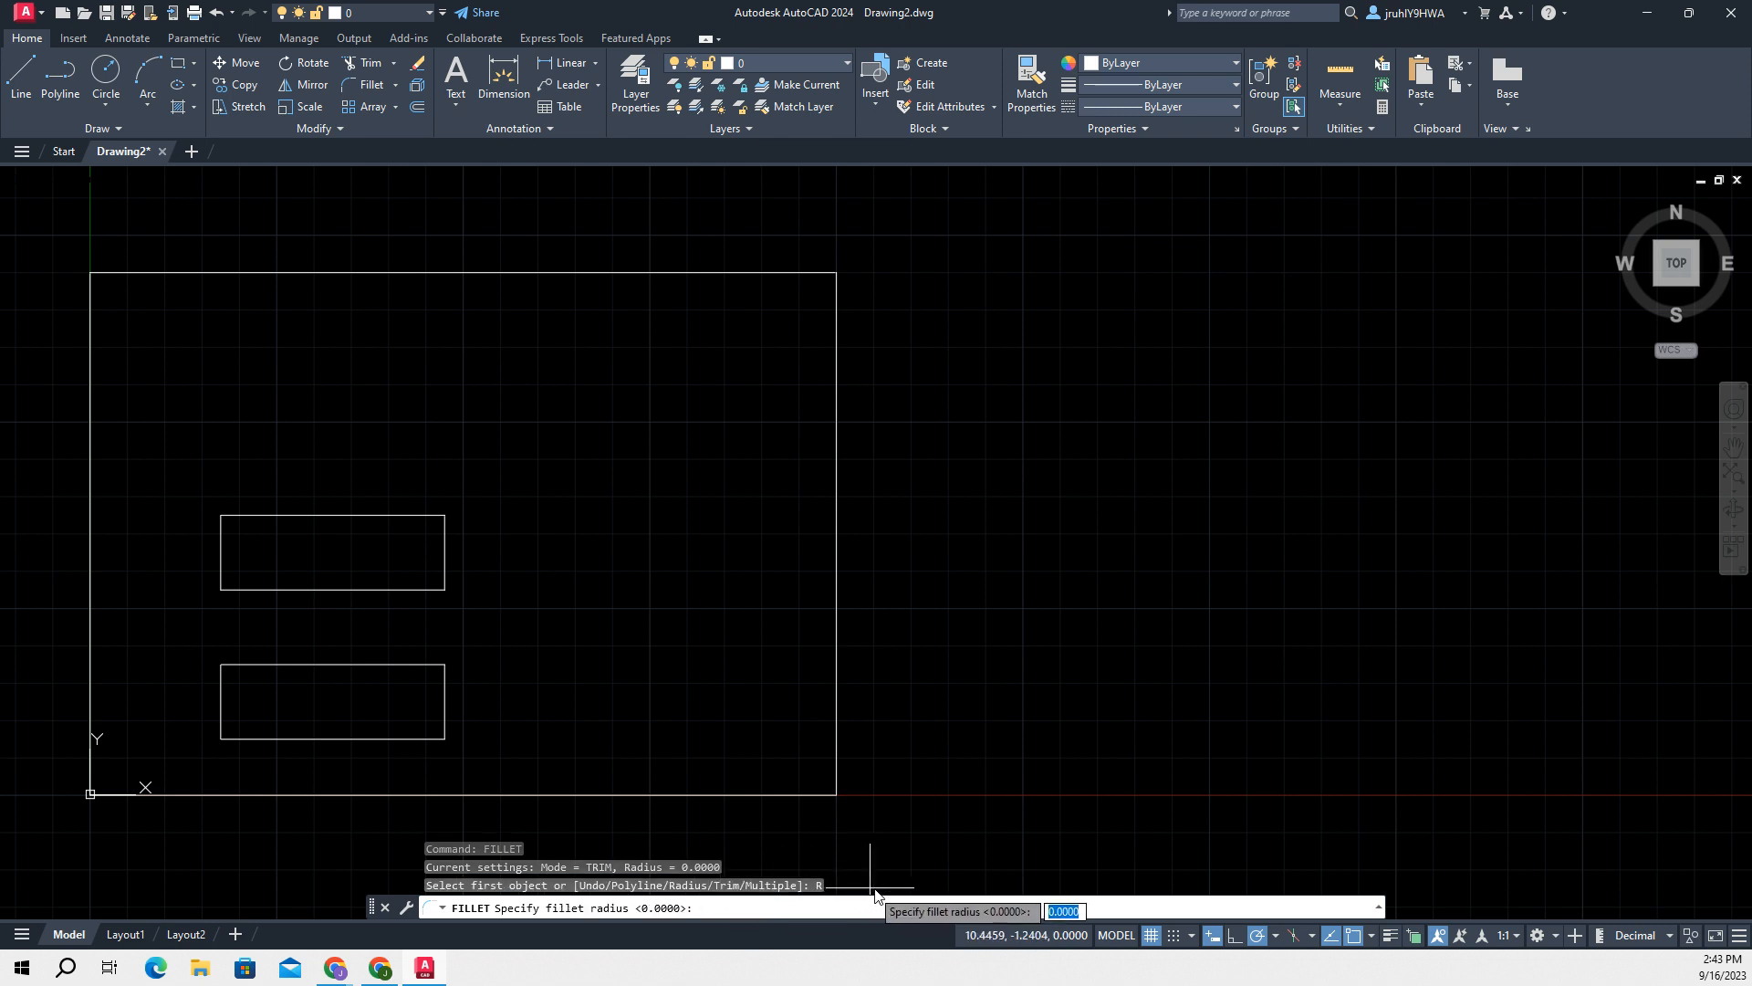
type(".375")
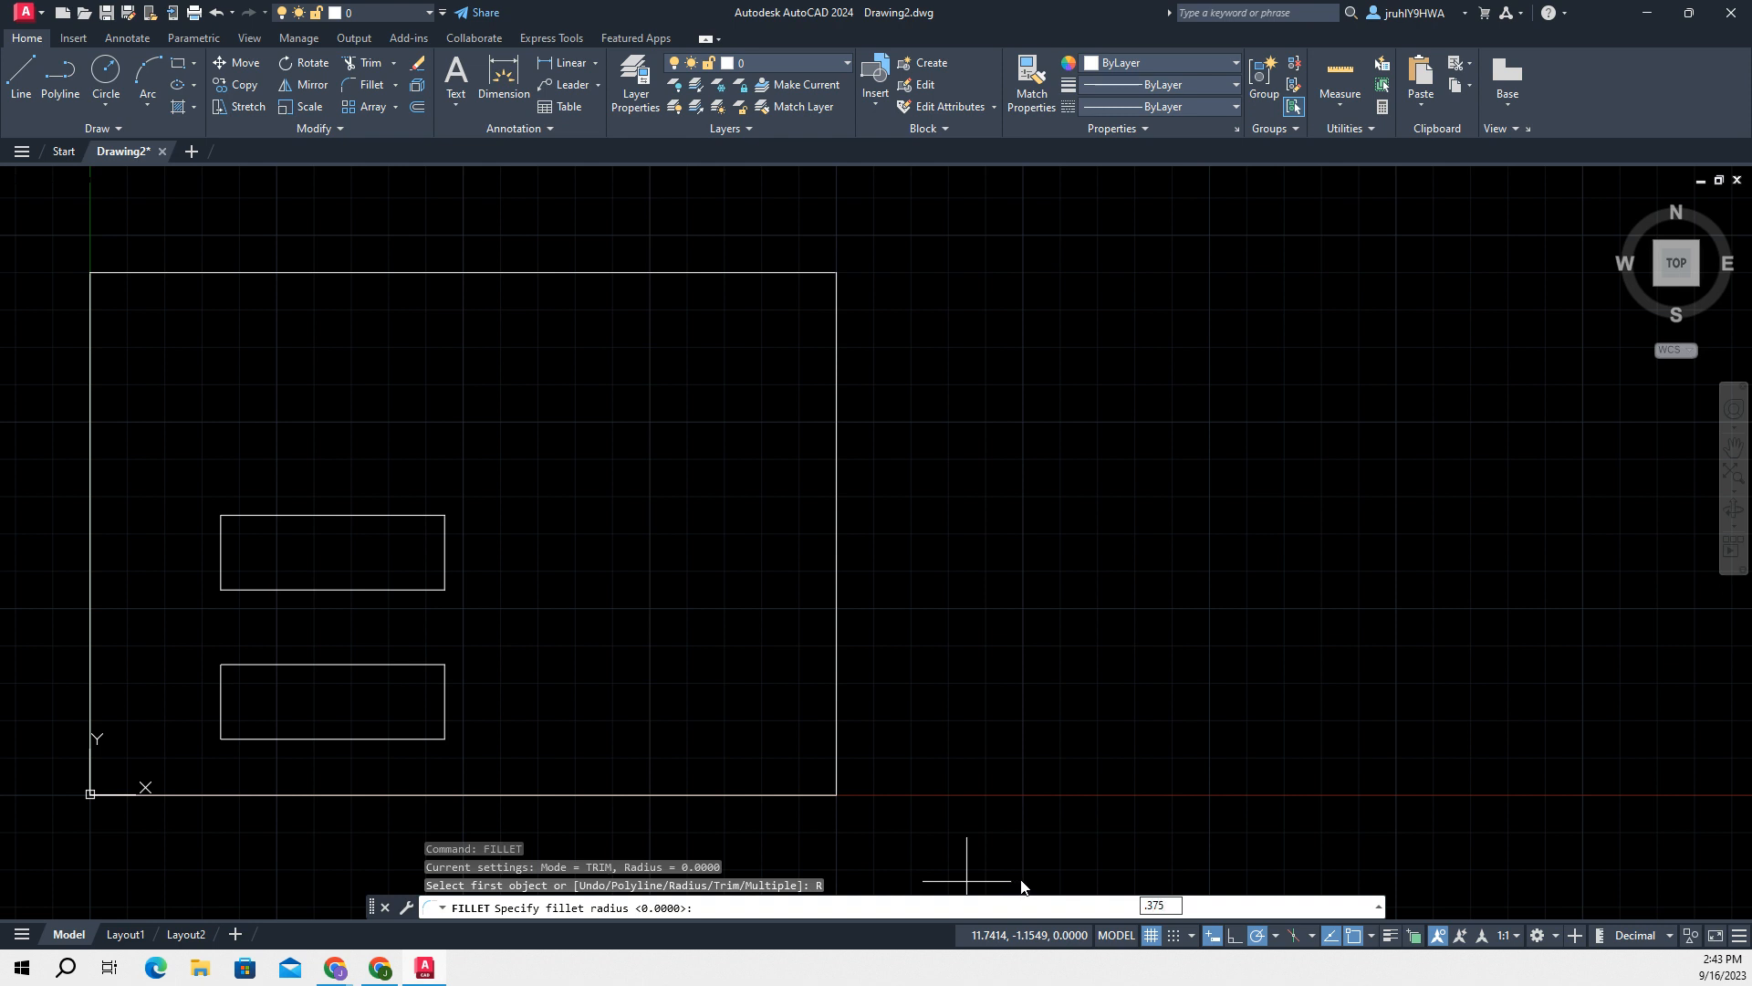
key("Return")
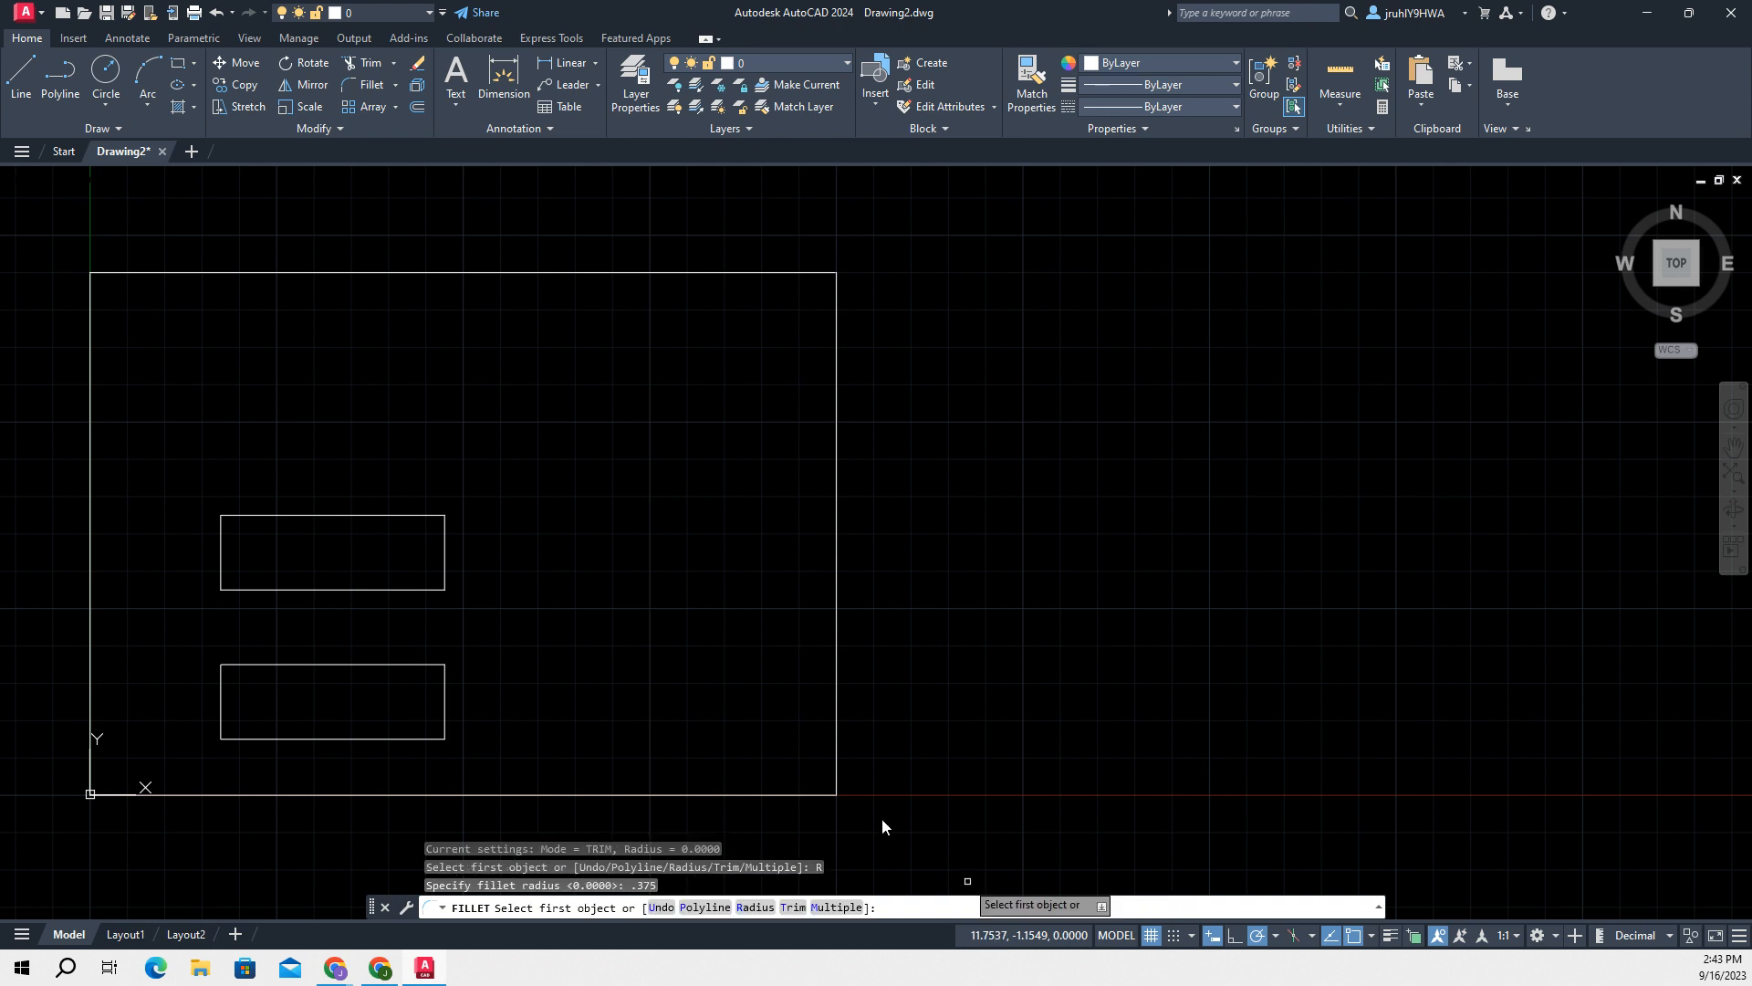
left_click(220, 564)
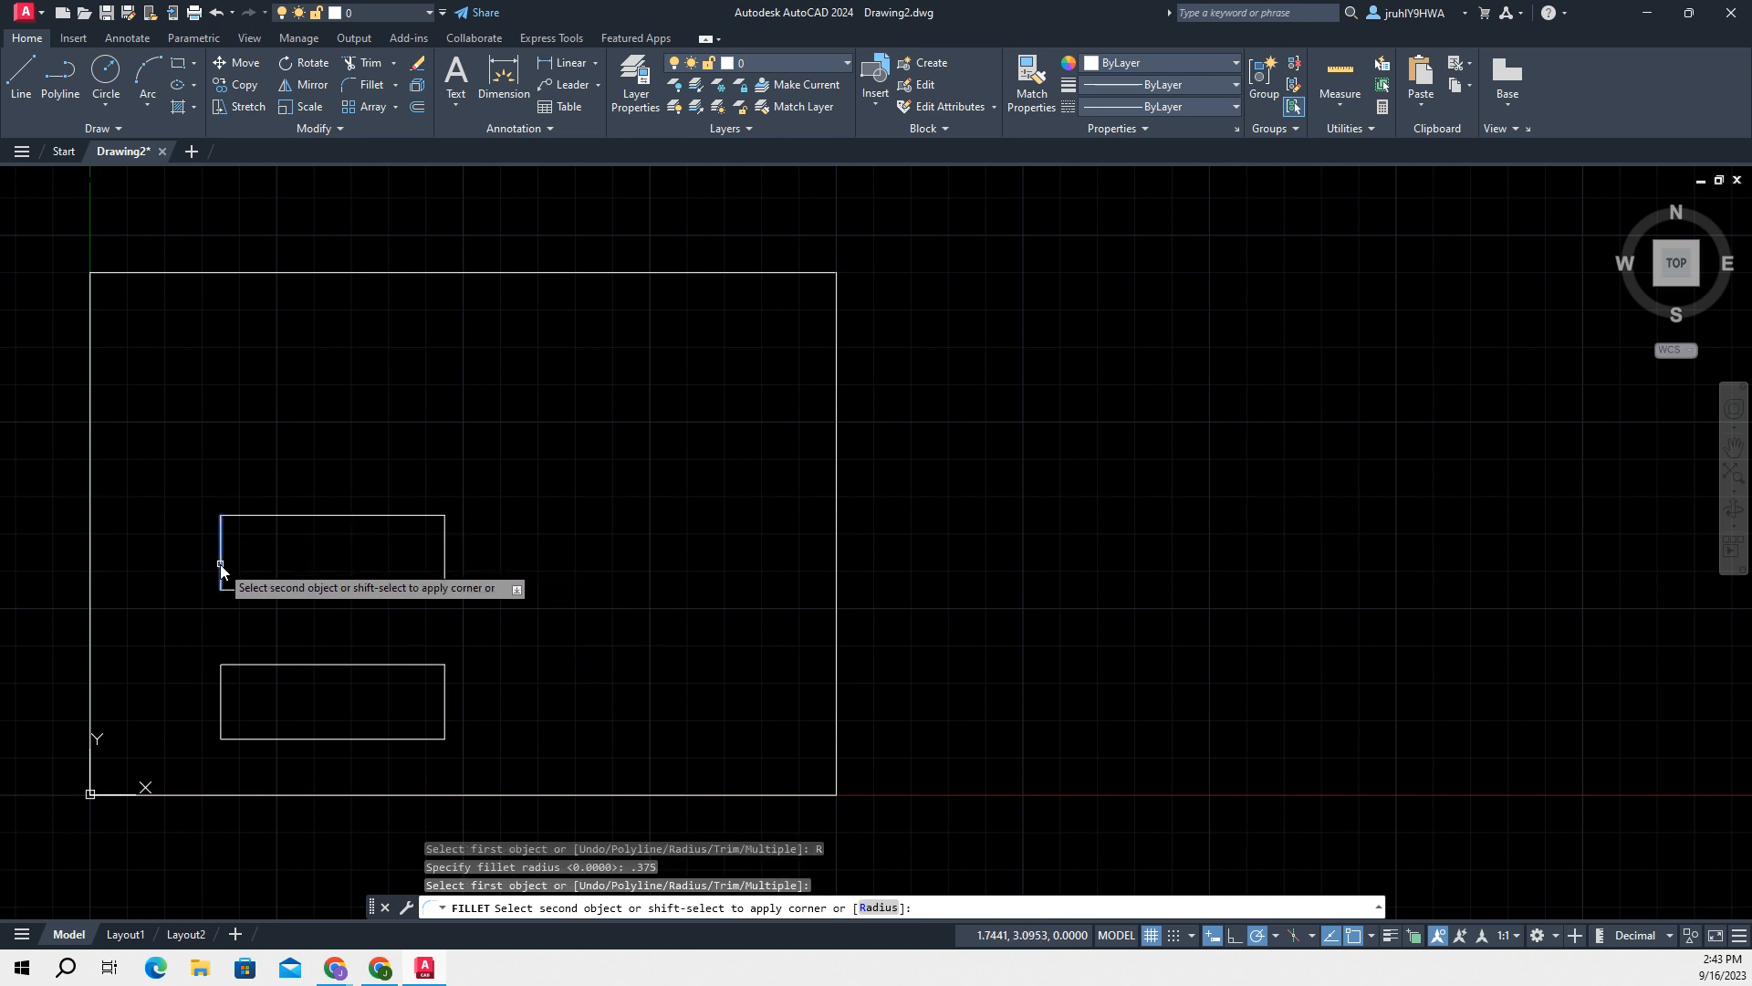
left_click(276, 517)
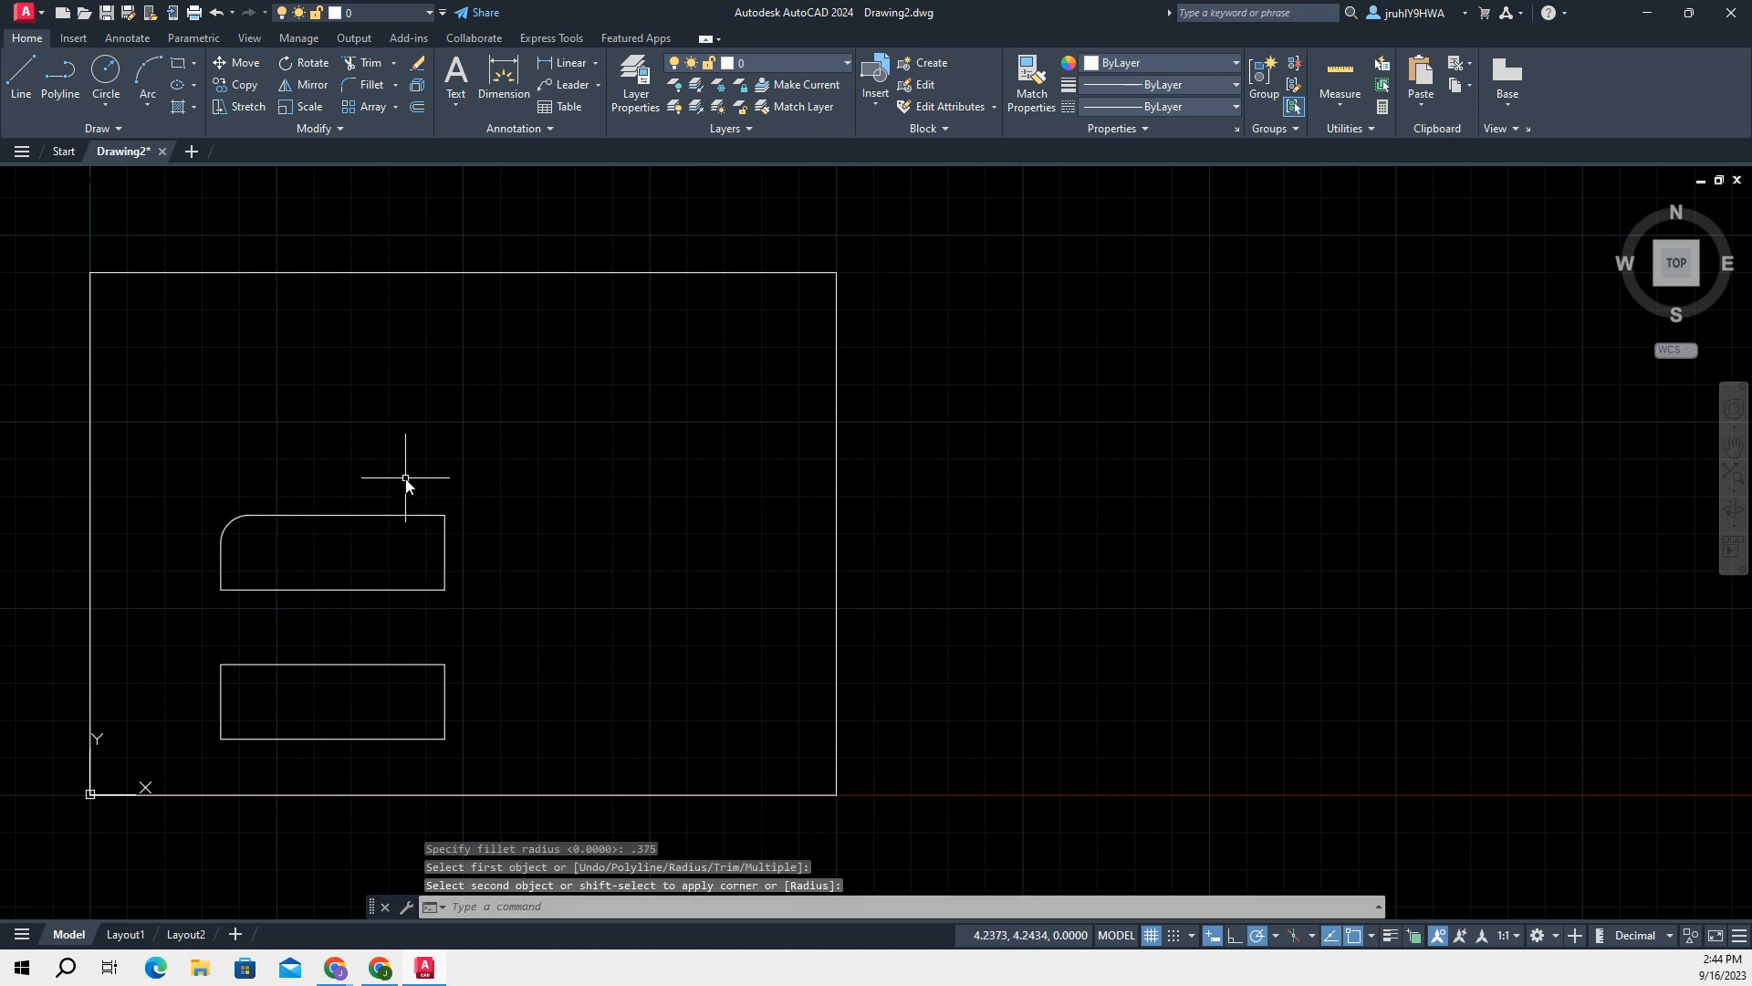
- Fillet the other three corners of the upper inner rectangle with the same .375 radius
key("Return")
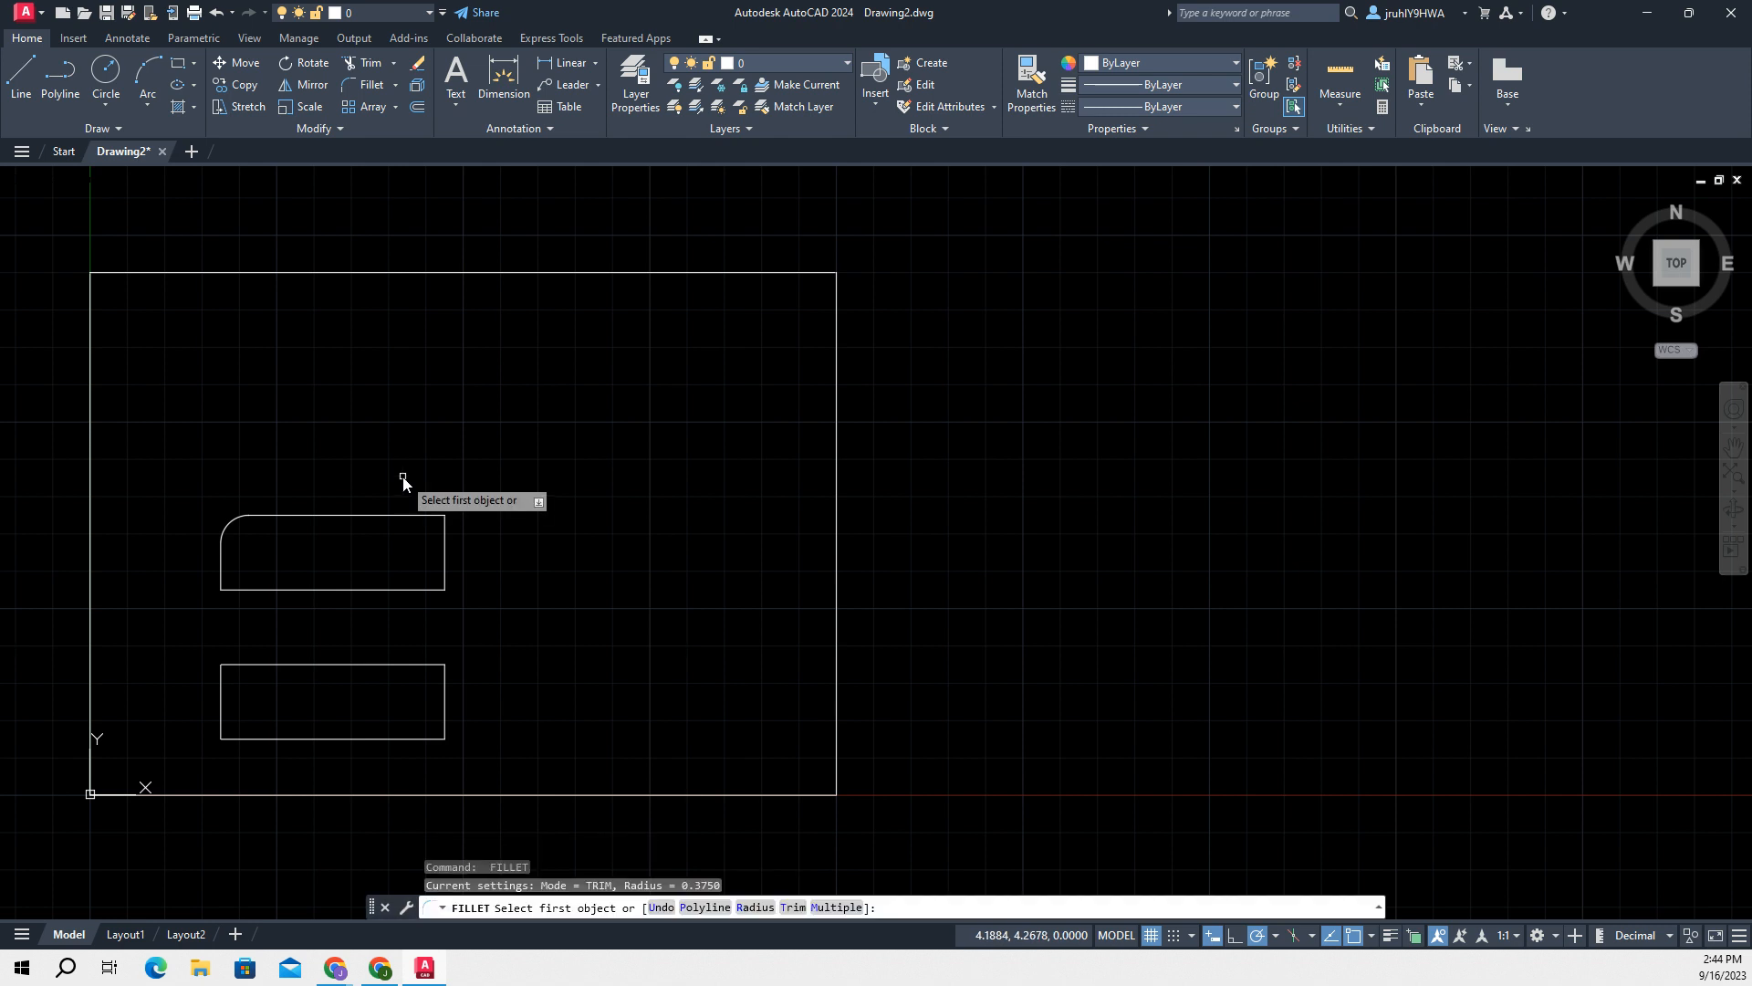
left_click(368, 517)
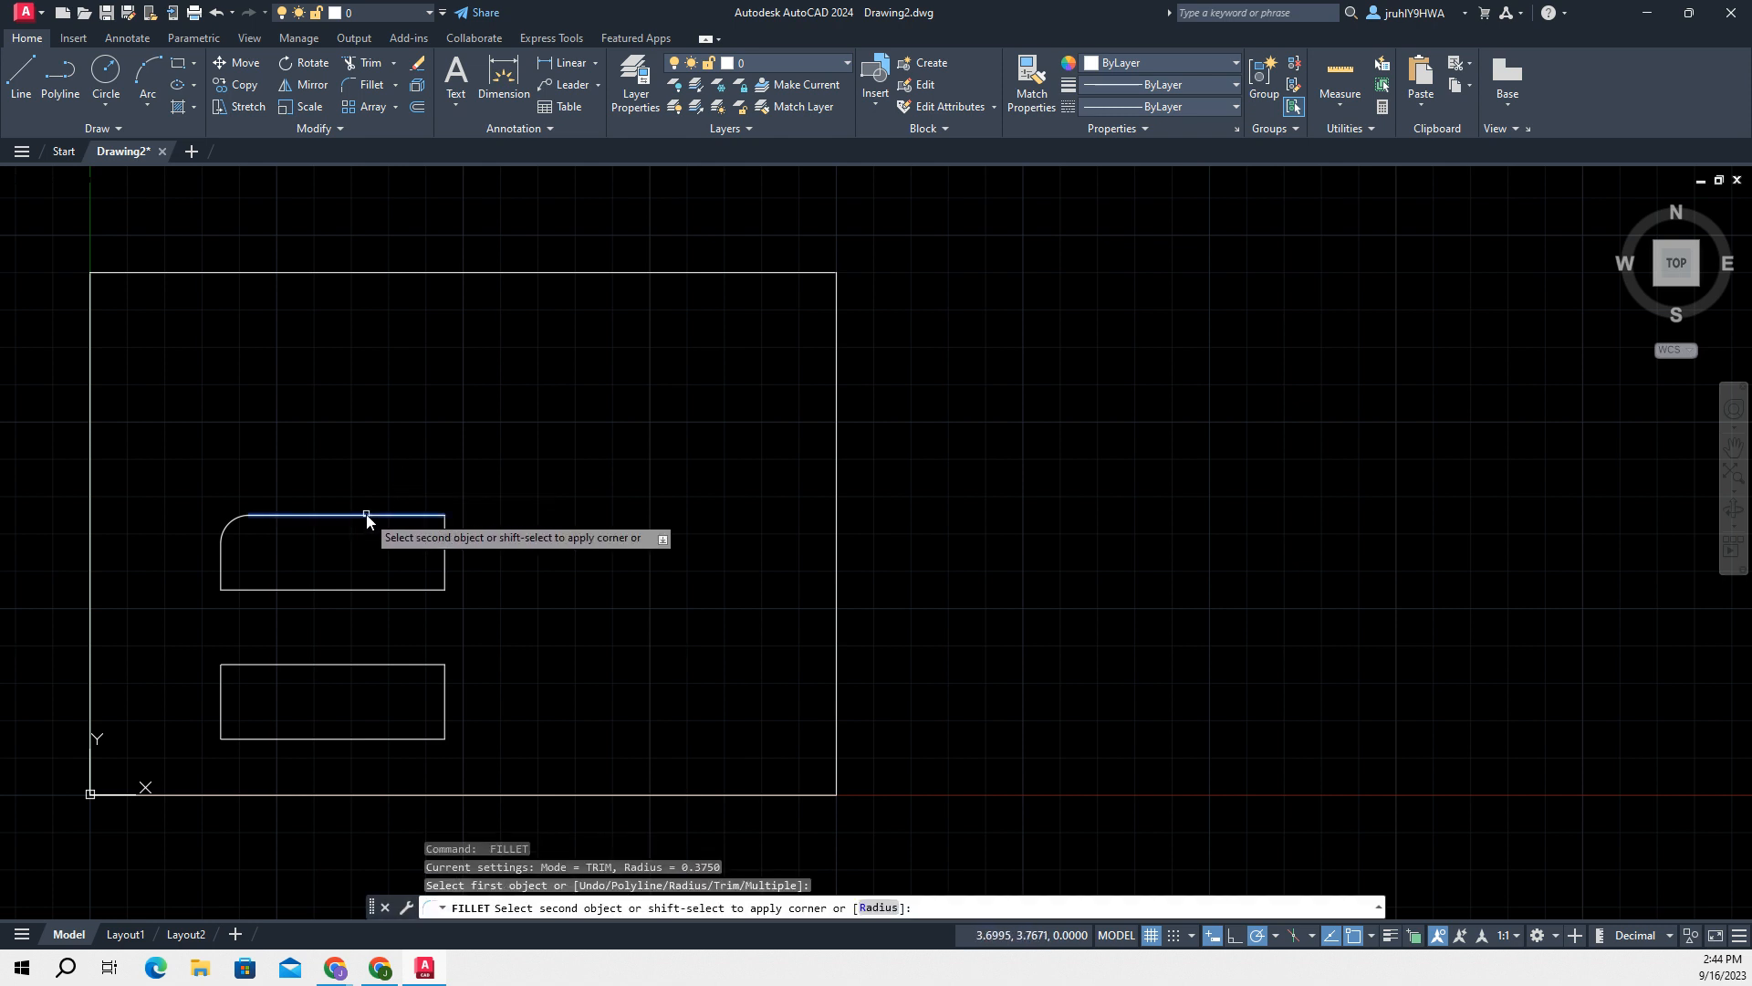
left_click(443, 544)
key("Return")
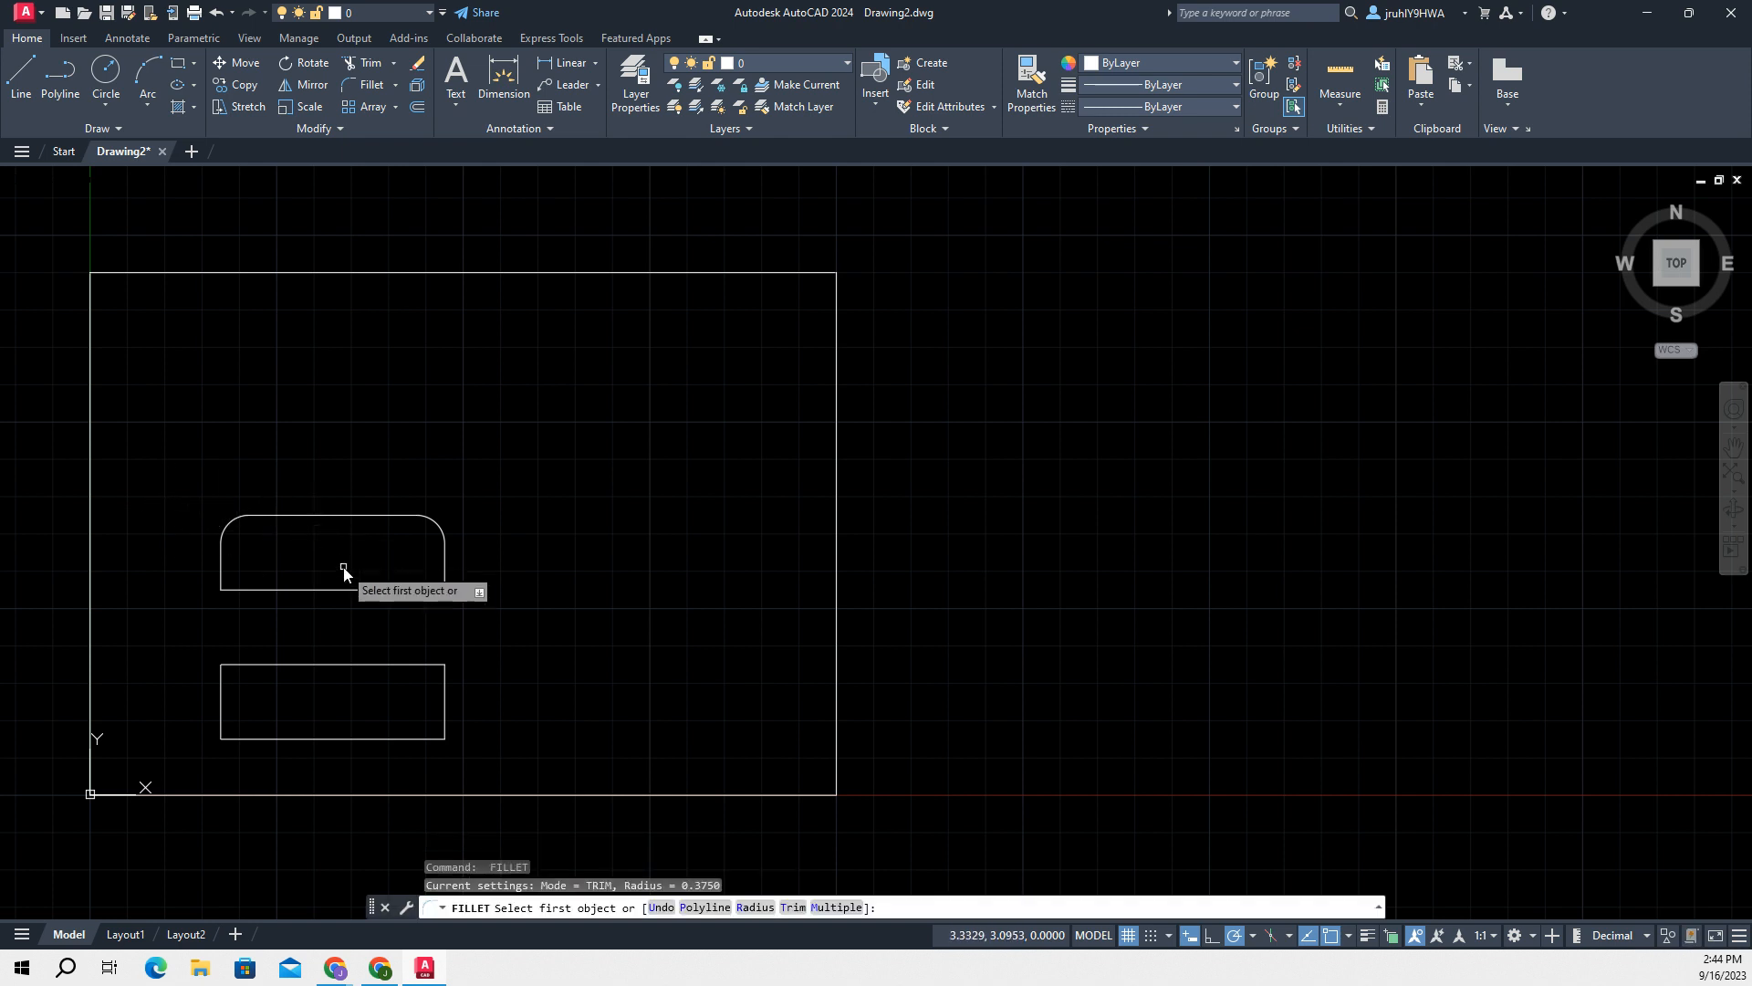
left_click(445, 573)
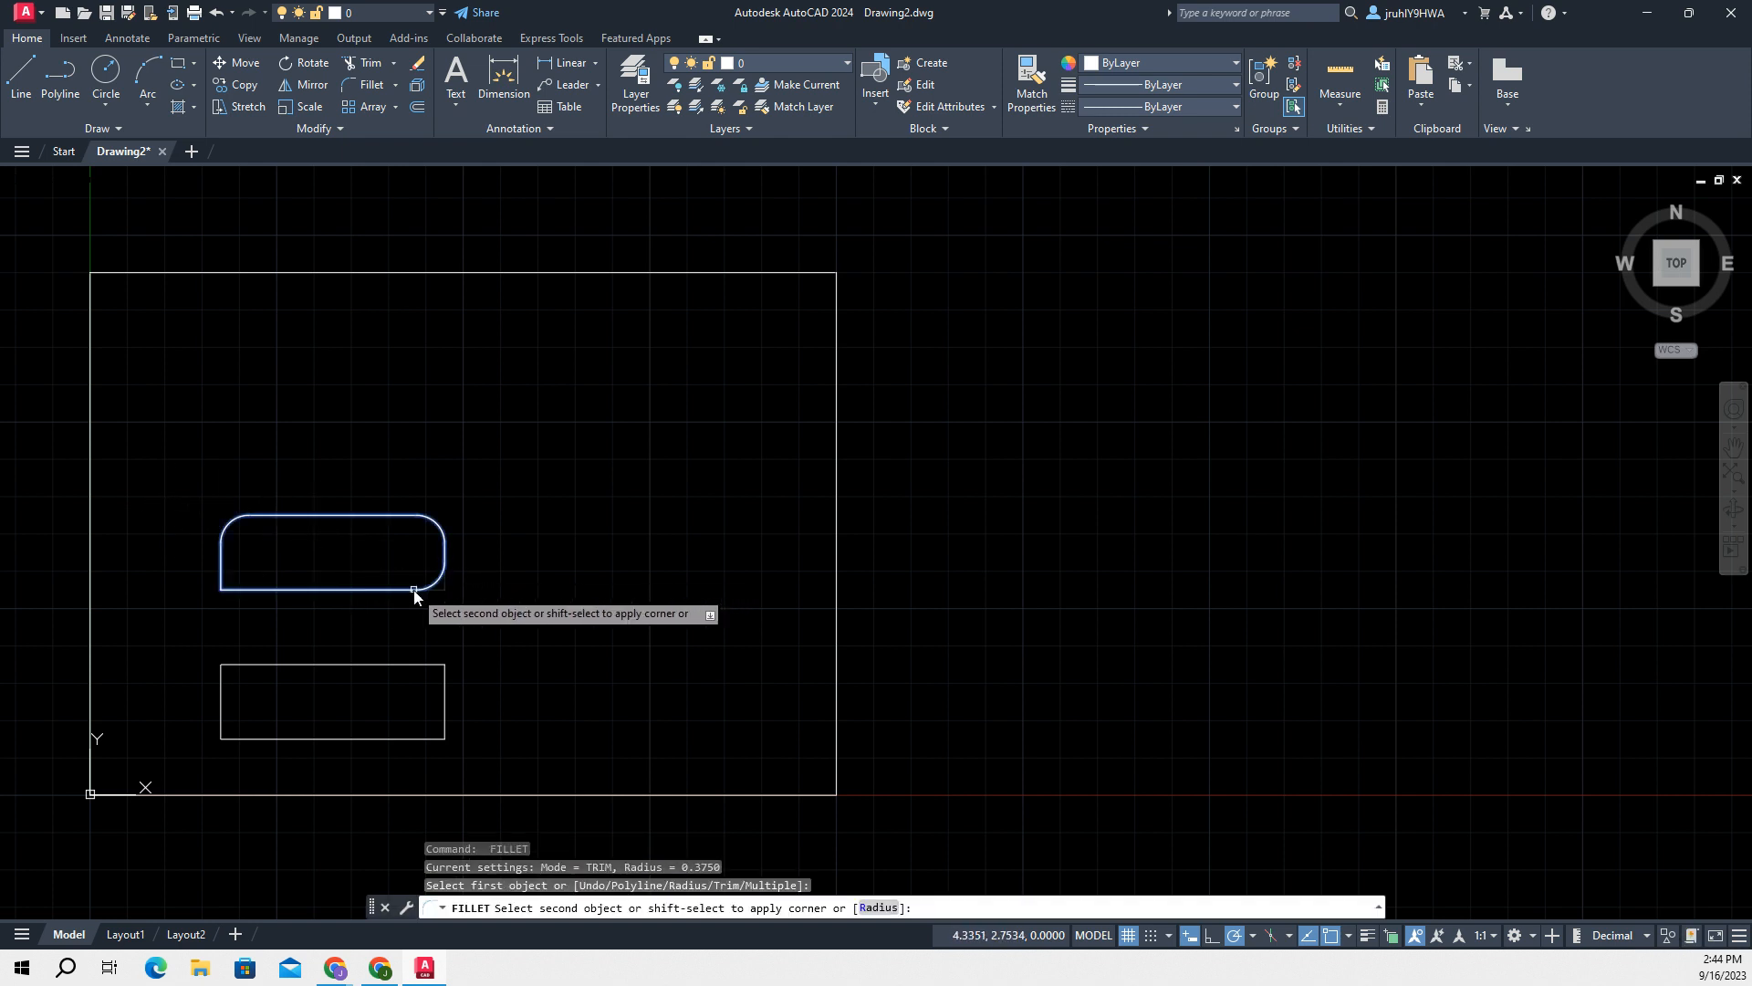
left_click(414, 591)
key("Return")
left_click(265, 591)
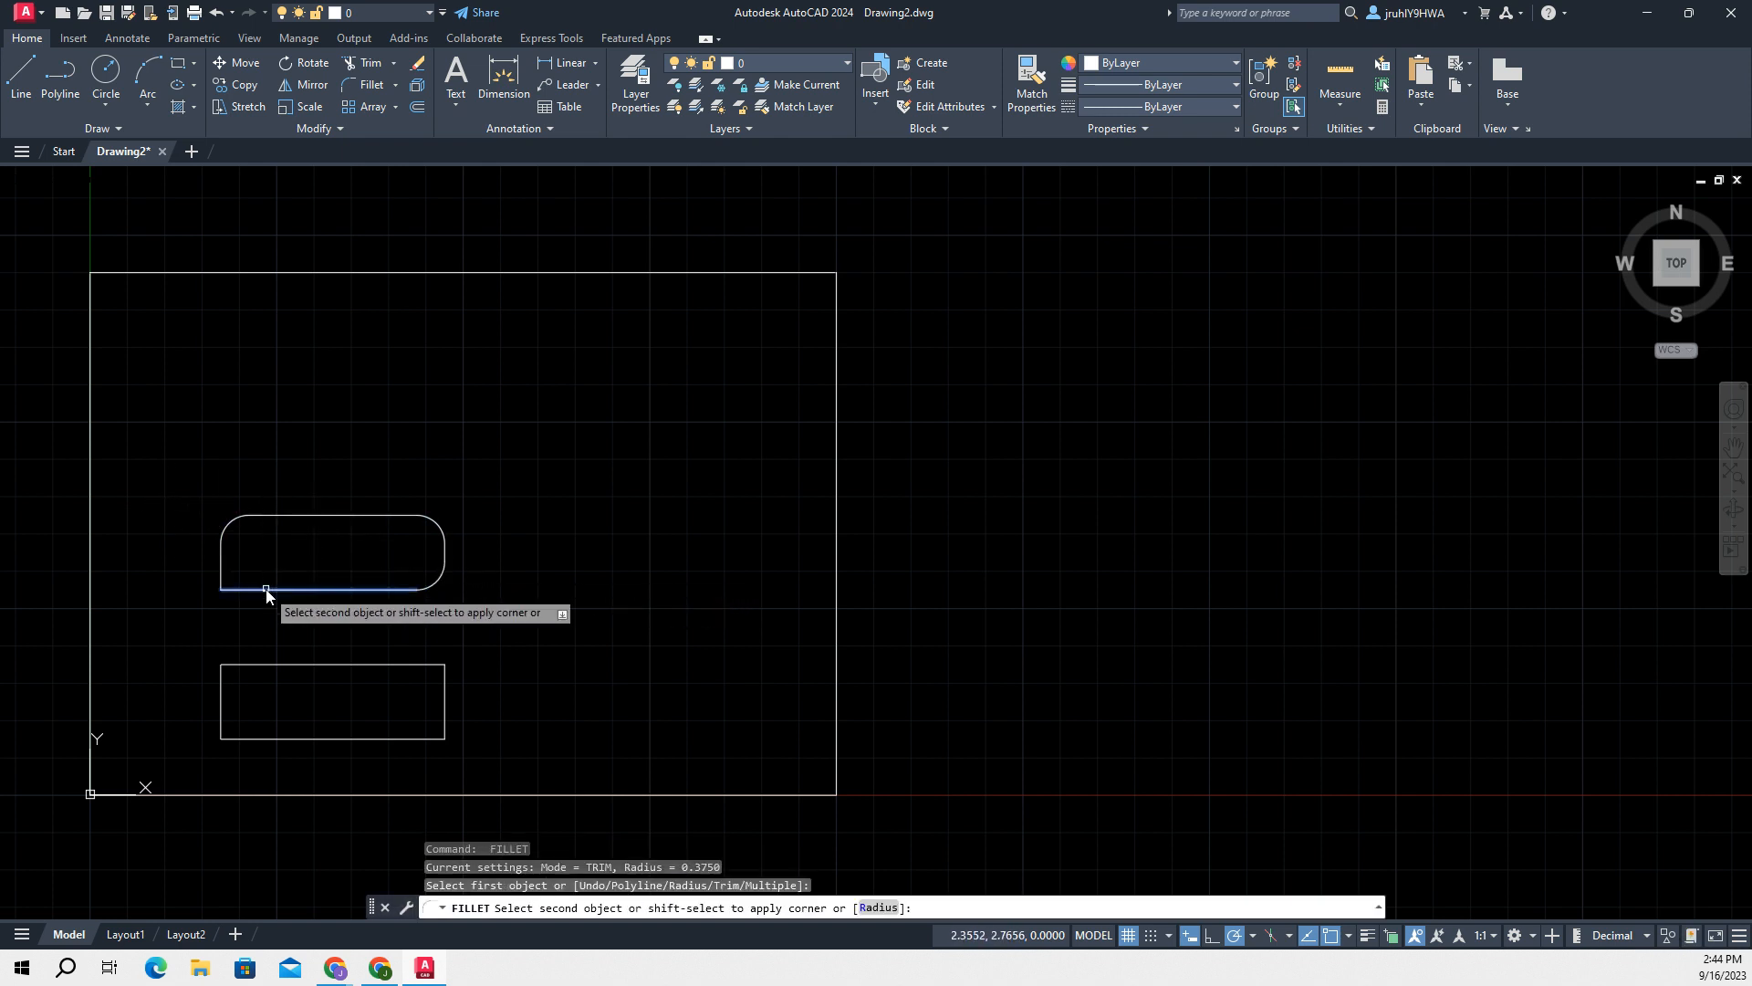
left_click(222, 573)
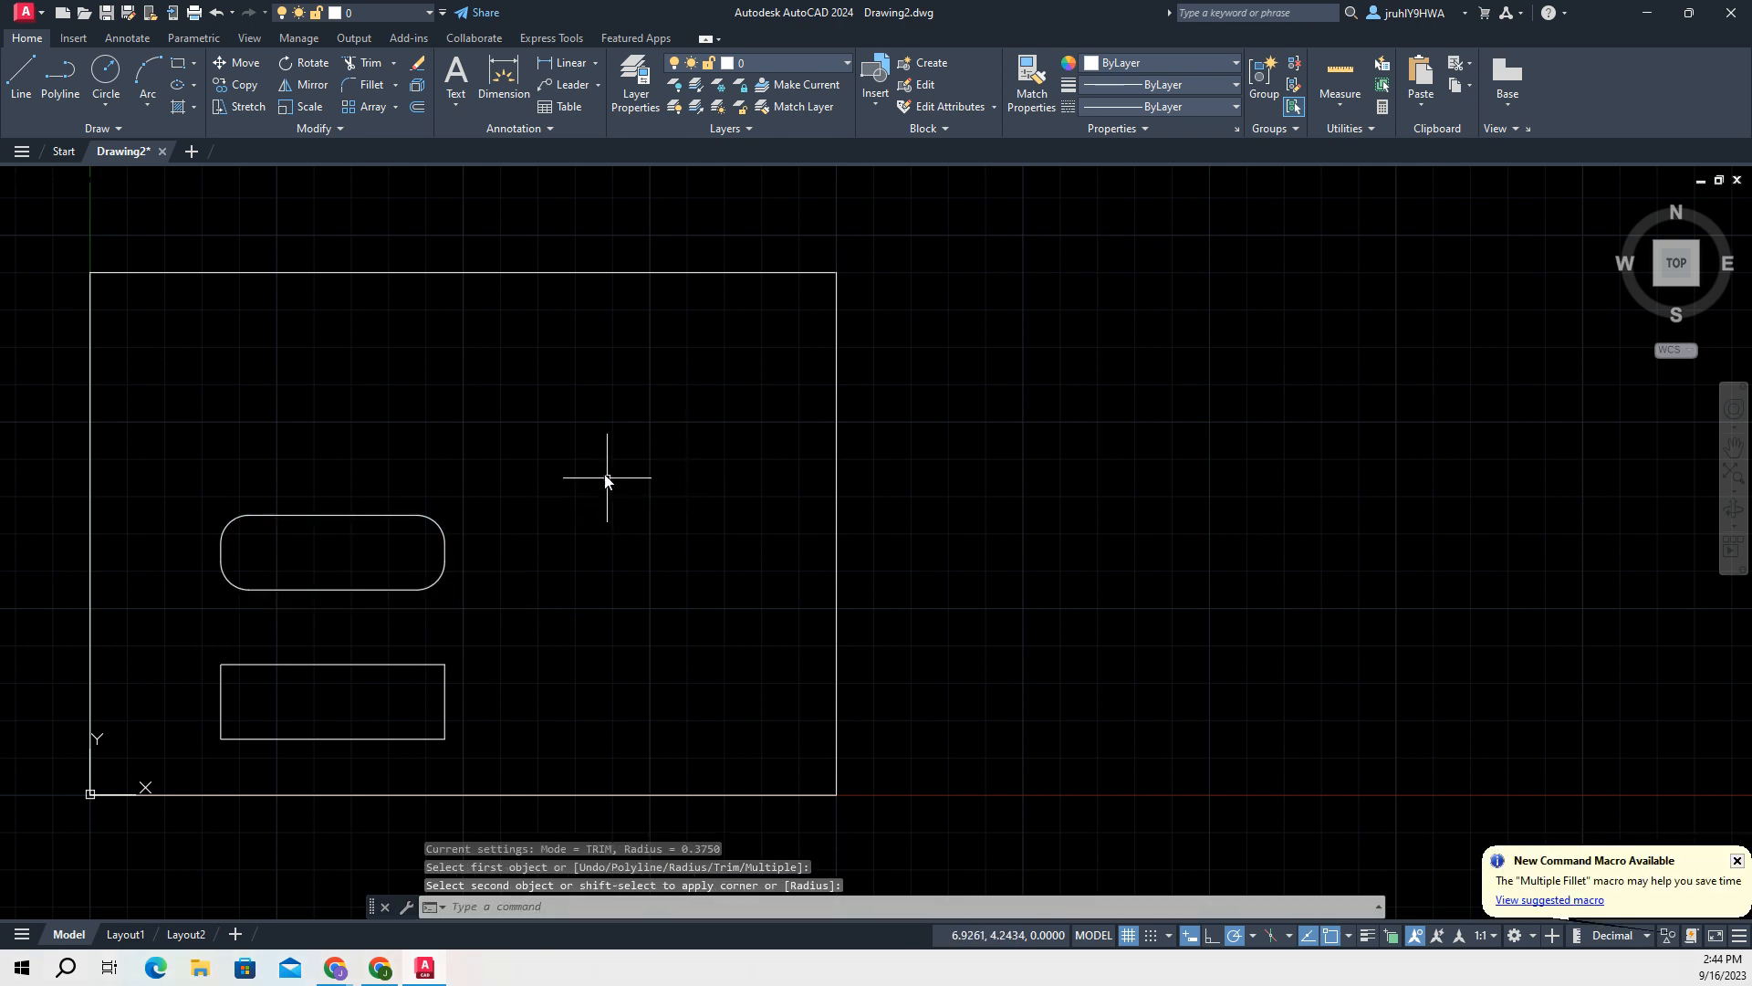
key("Escape")
key("Escape")
key("Escape")
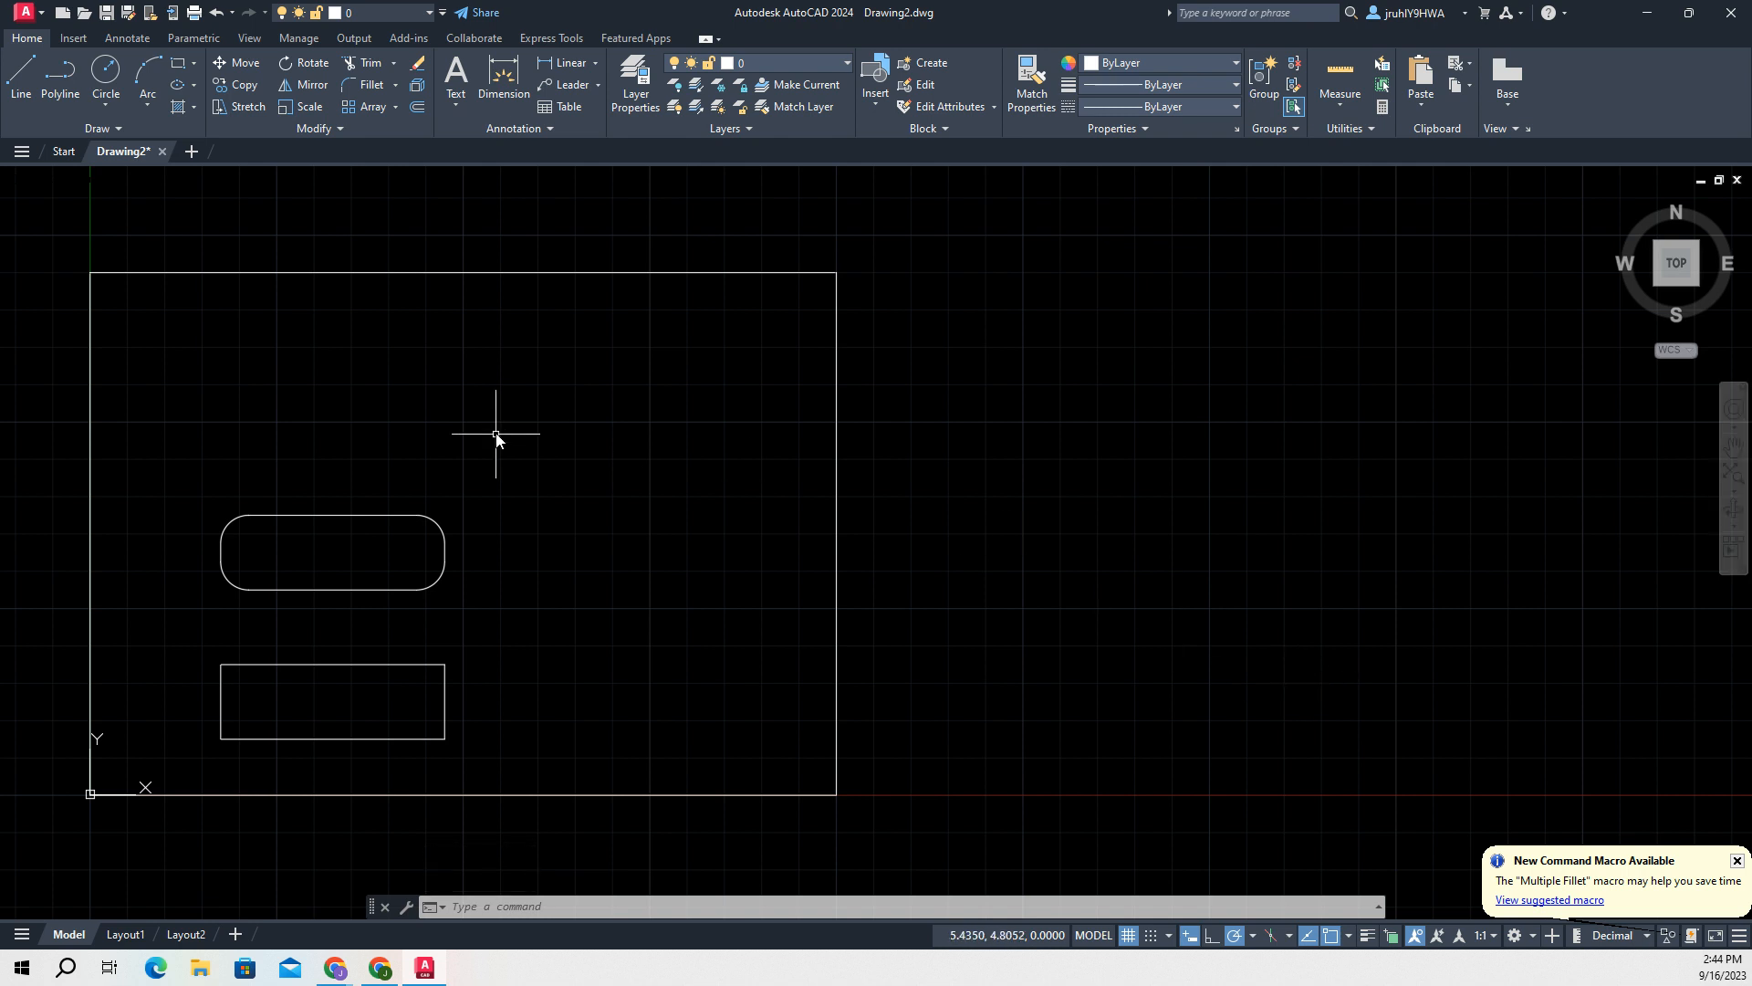
scroll(571, 484, "down", 2)
scroll(564, 486, "up", 2)
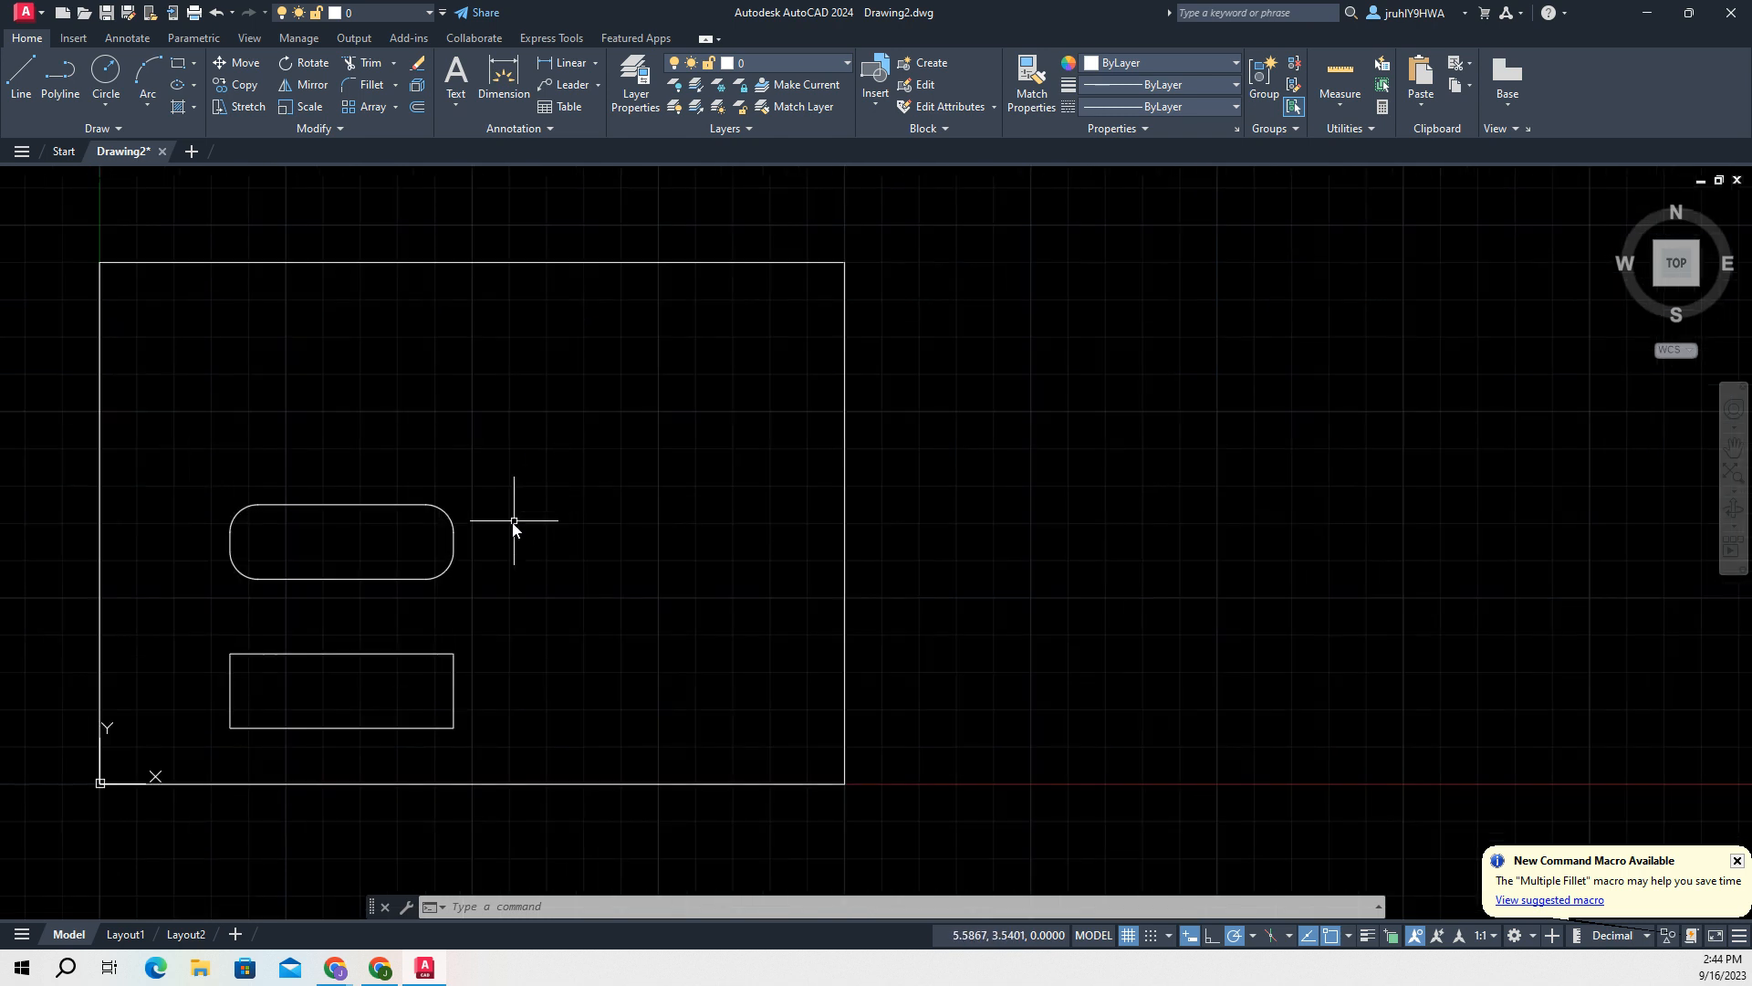
left_click(305, 655)
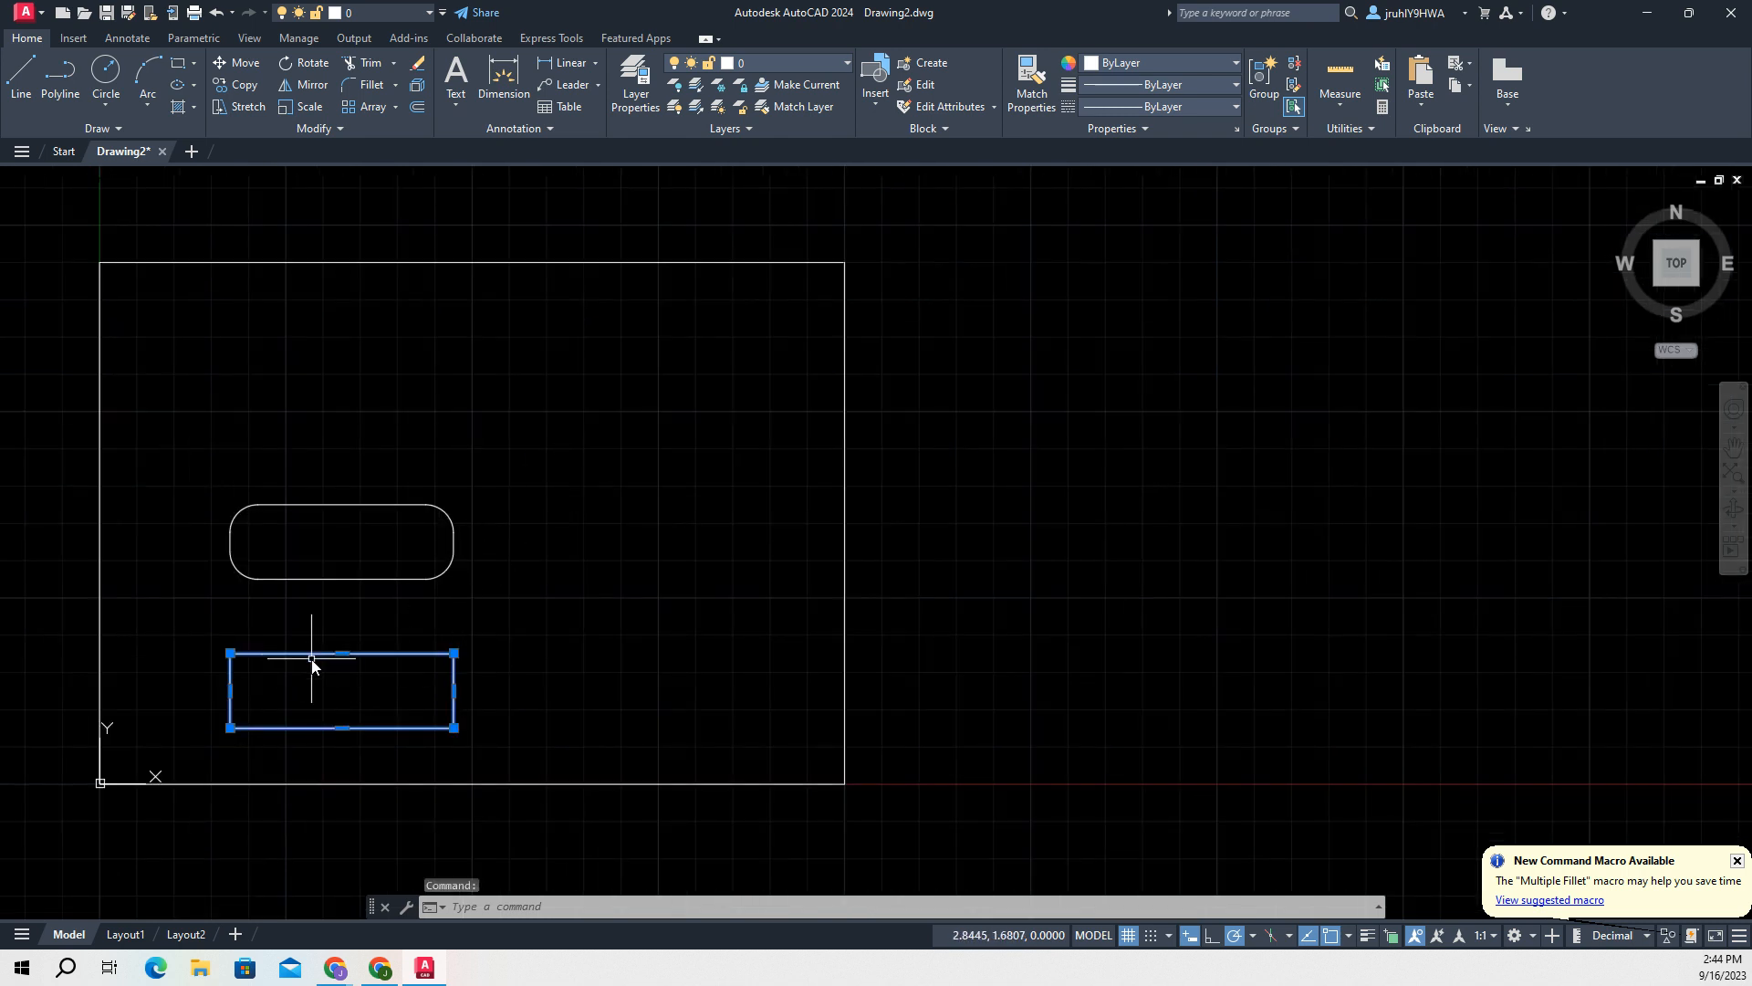
key("Escape")
key("Escape")
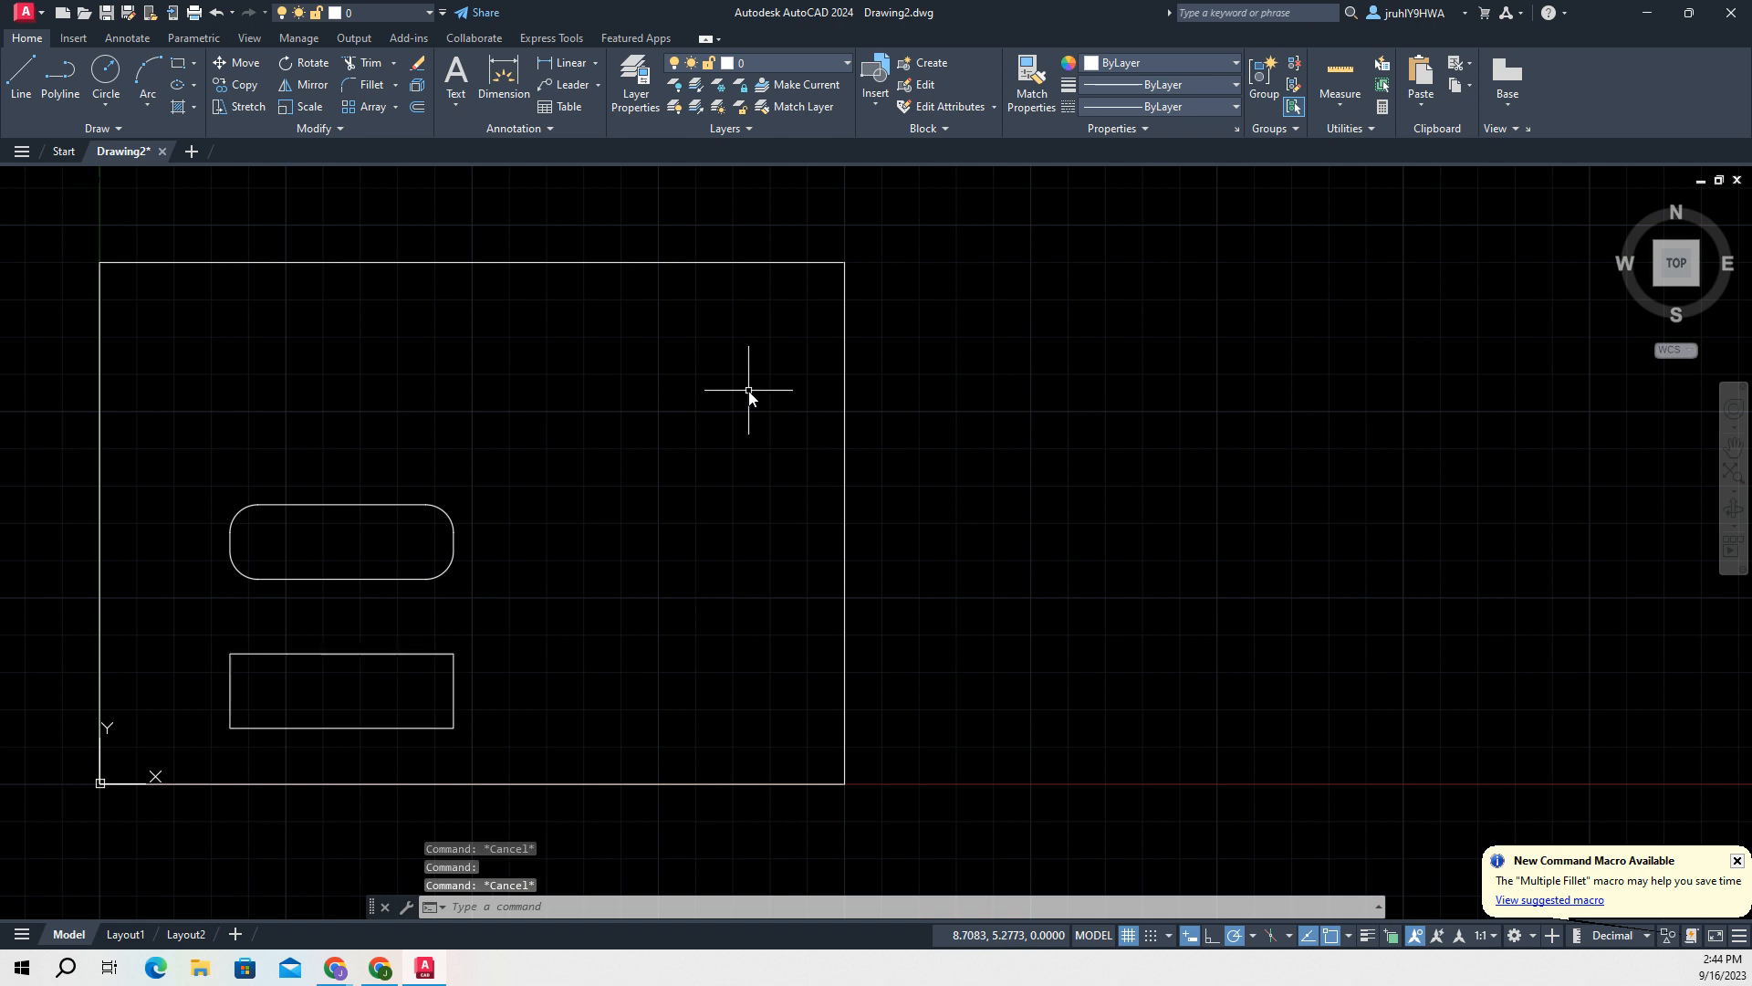
- Copy the bottom inner rectangle 4.5 units at 90 degrees, using its upper-left corner as the base point
type("Cop")
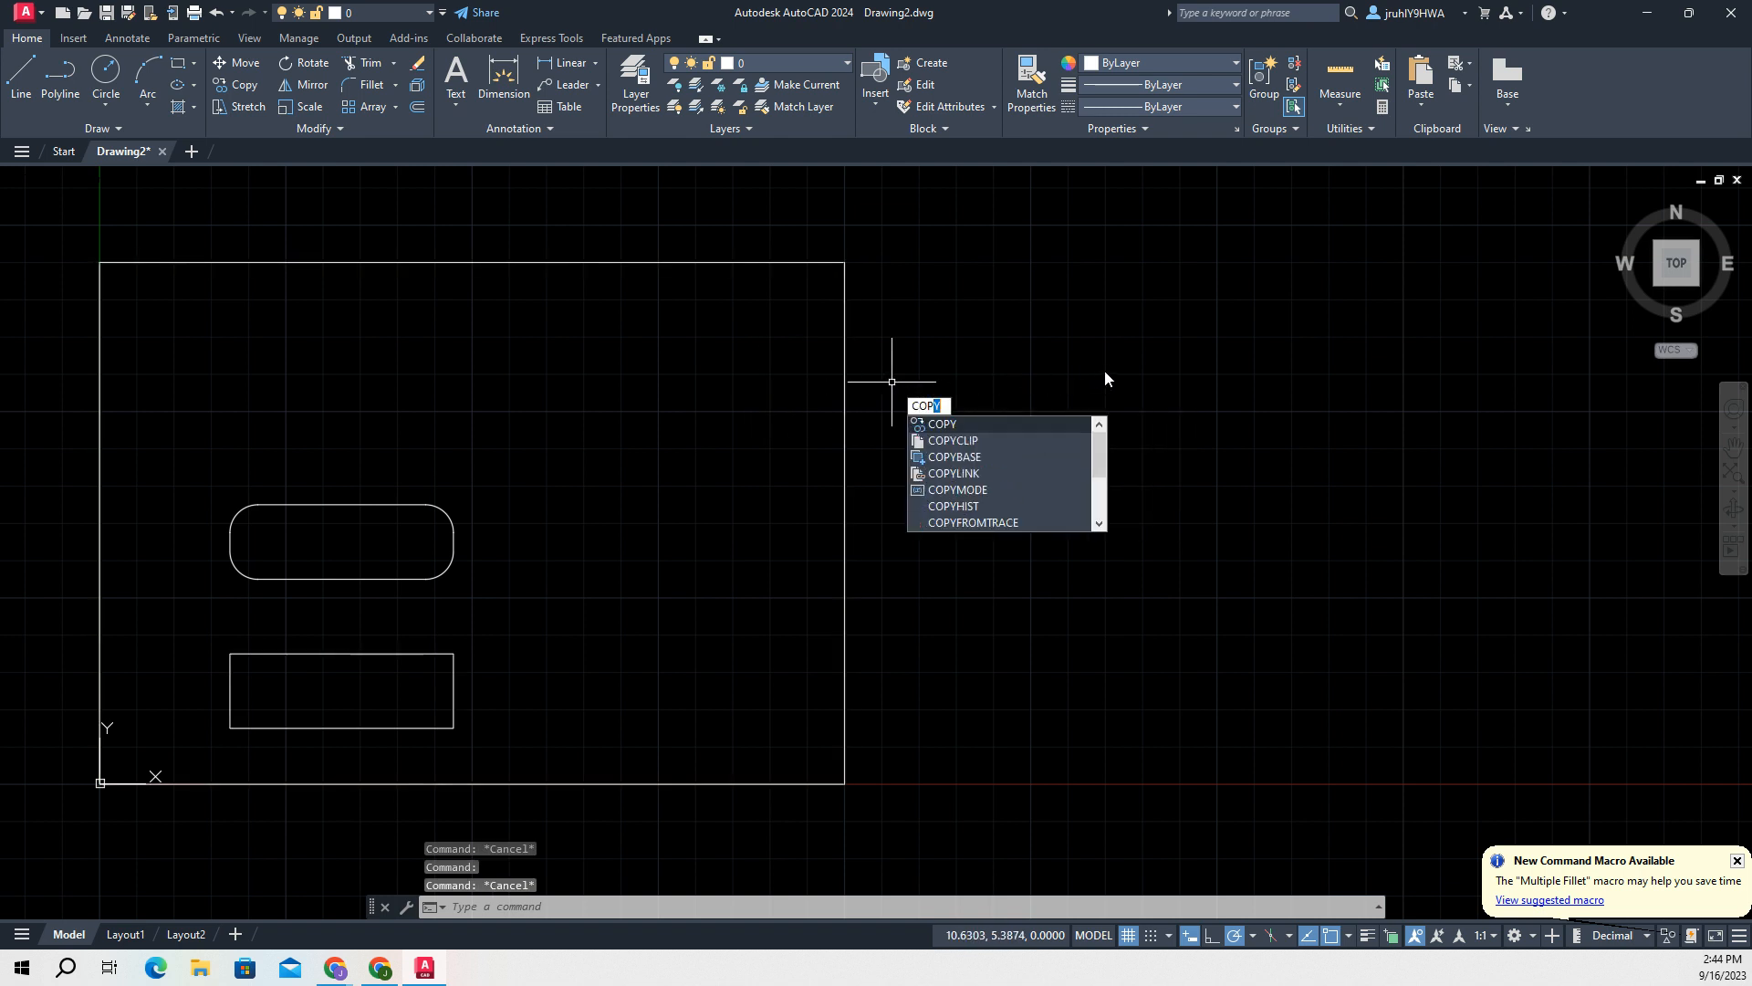
left_click(940, 424)
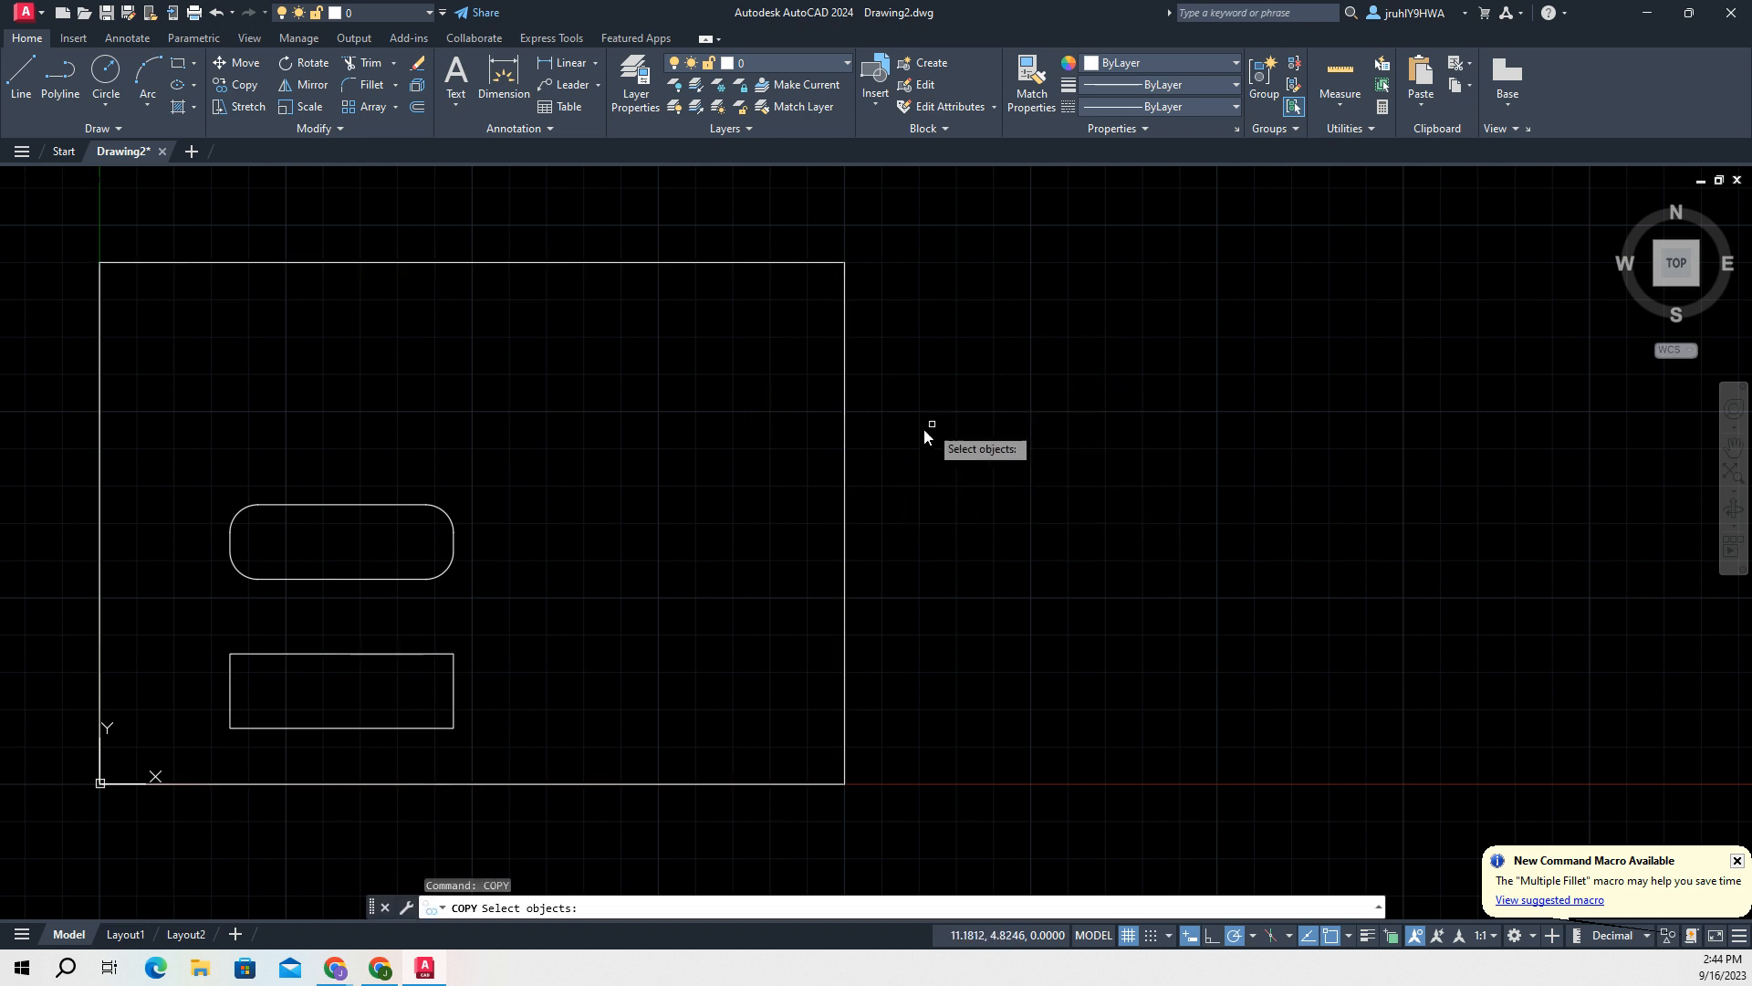
left_click(452, 687)
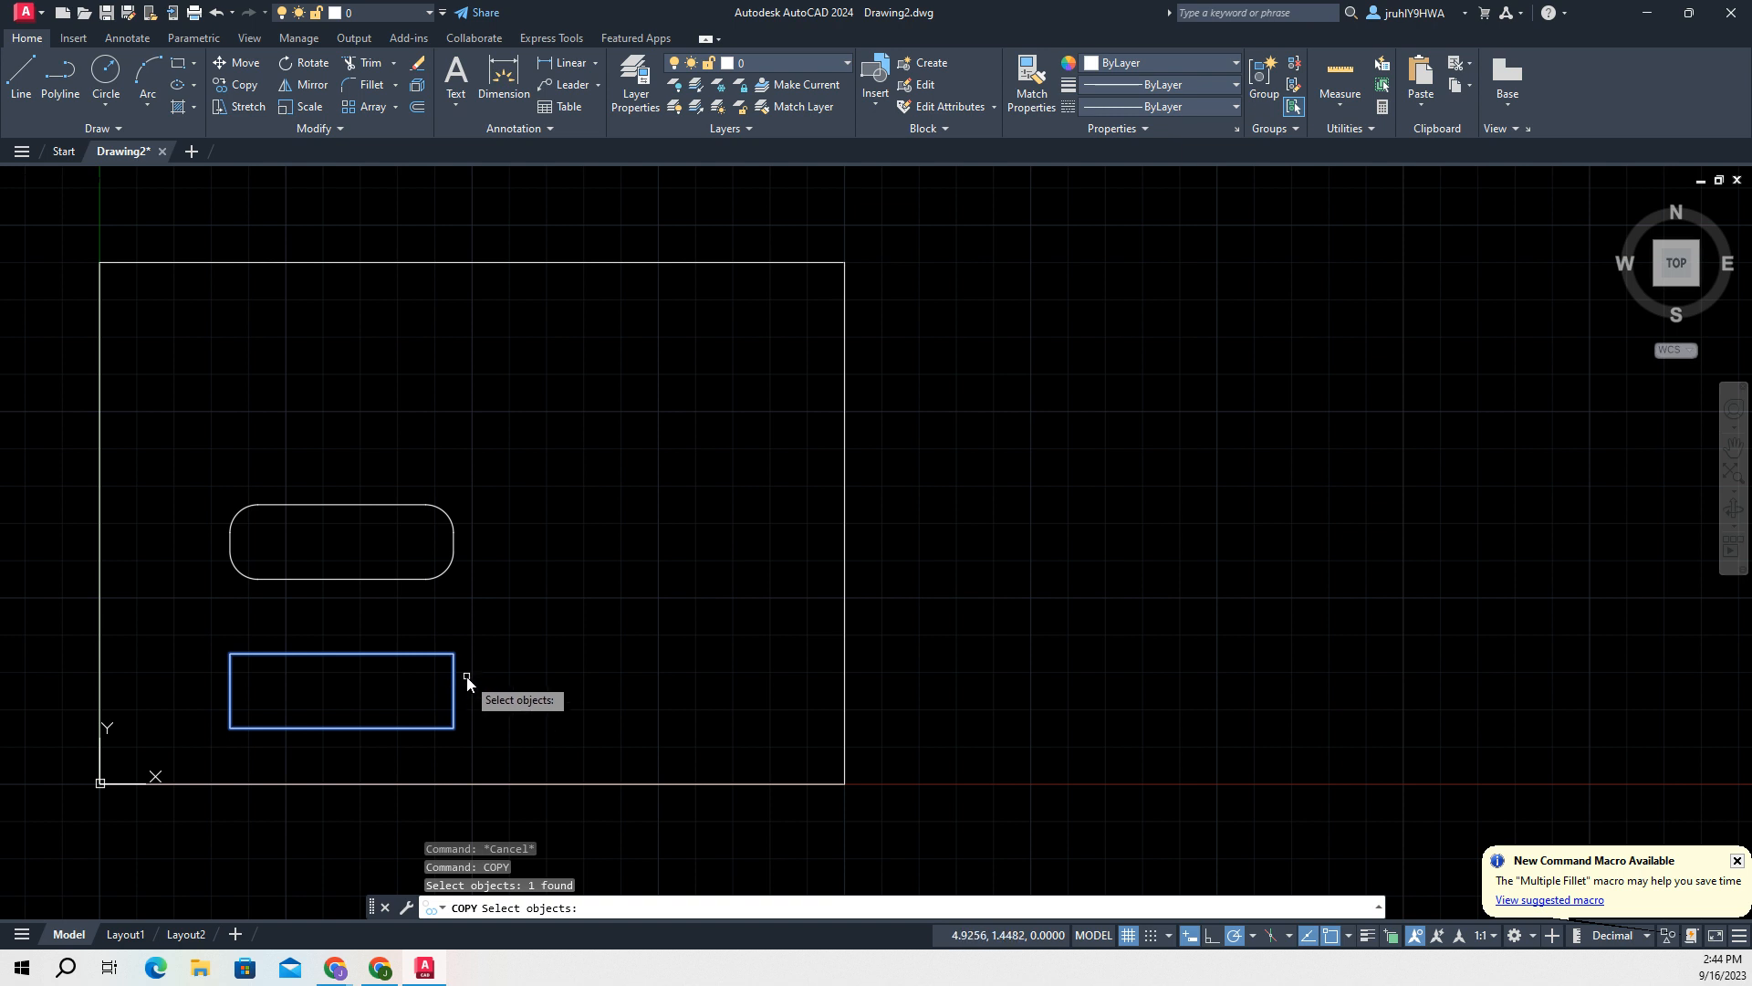
key("Return")
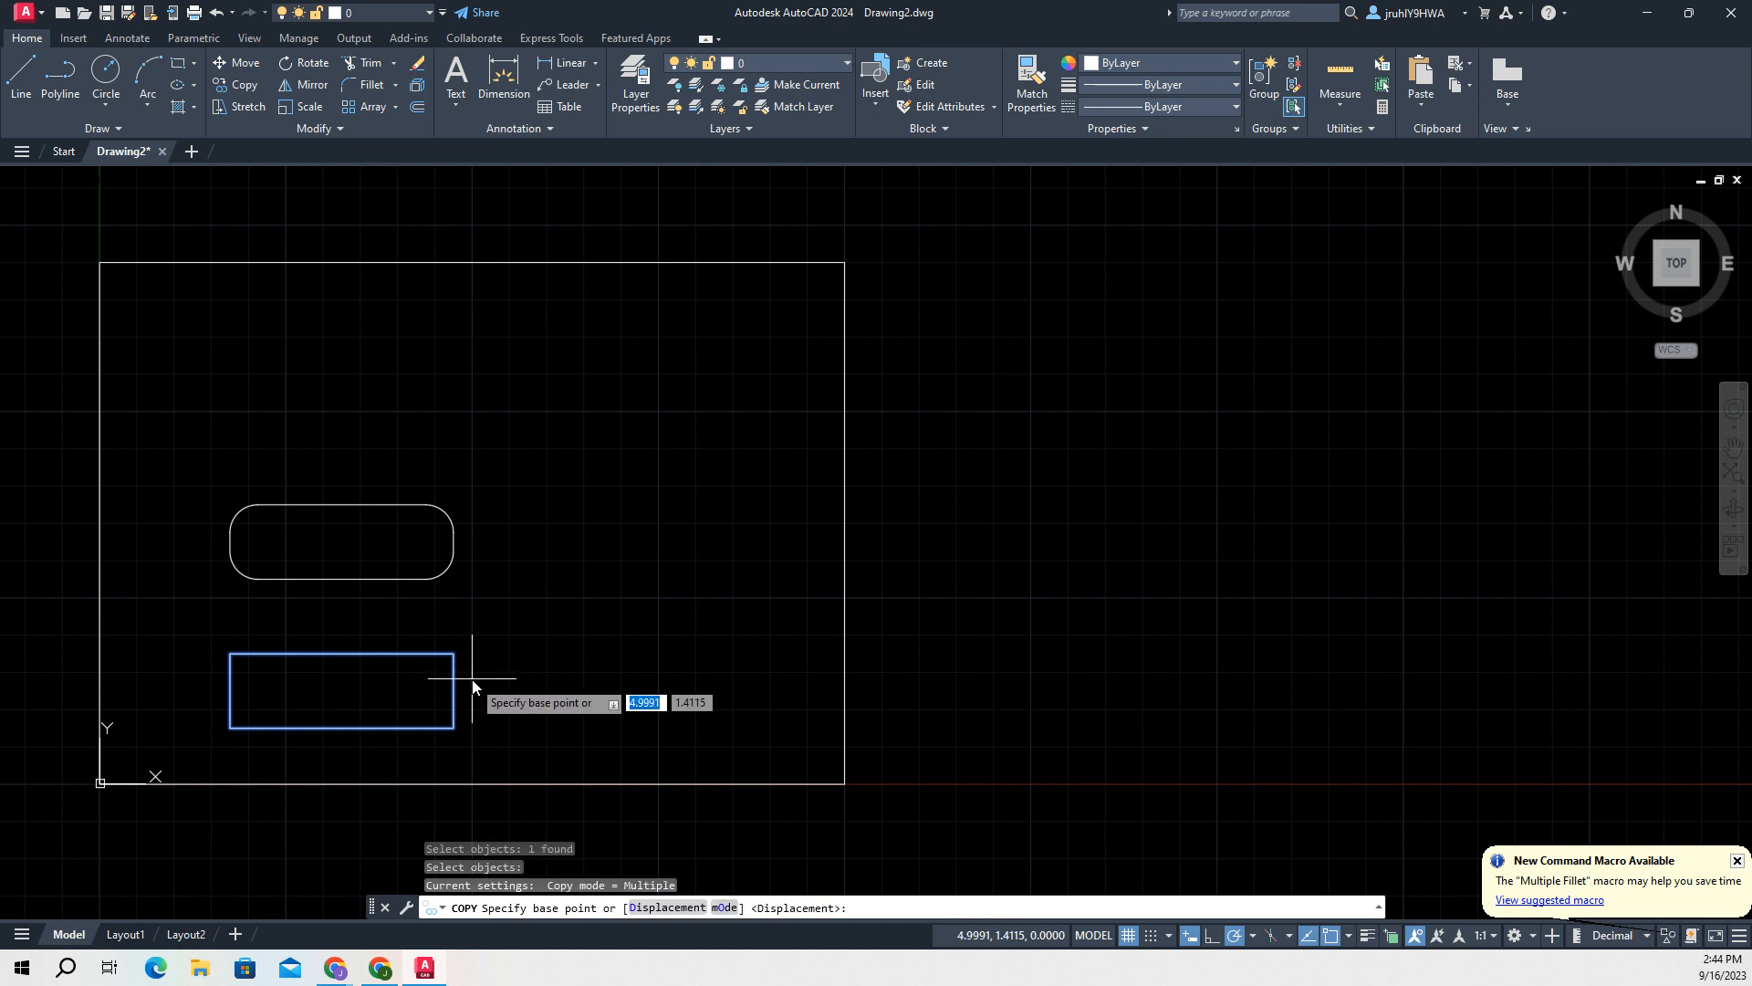
left_click(236, 655)
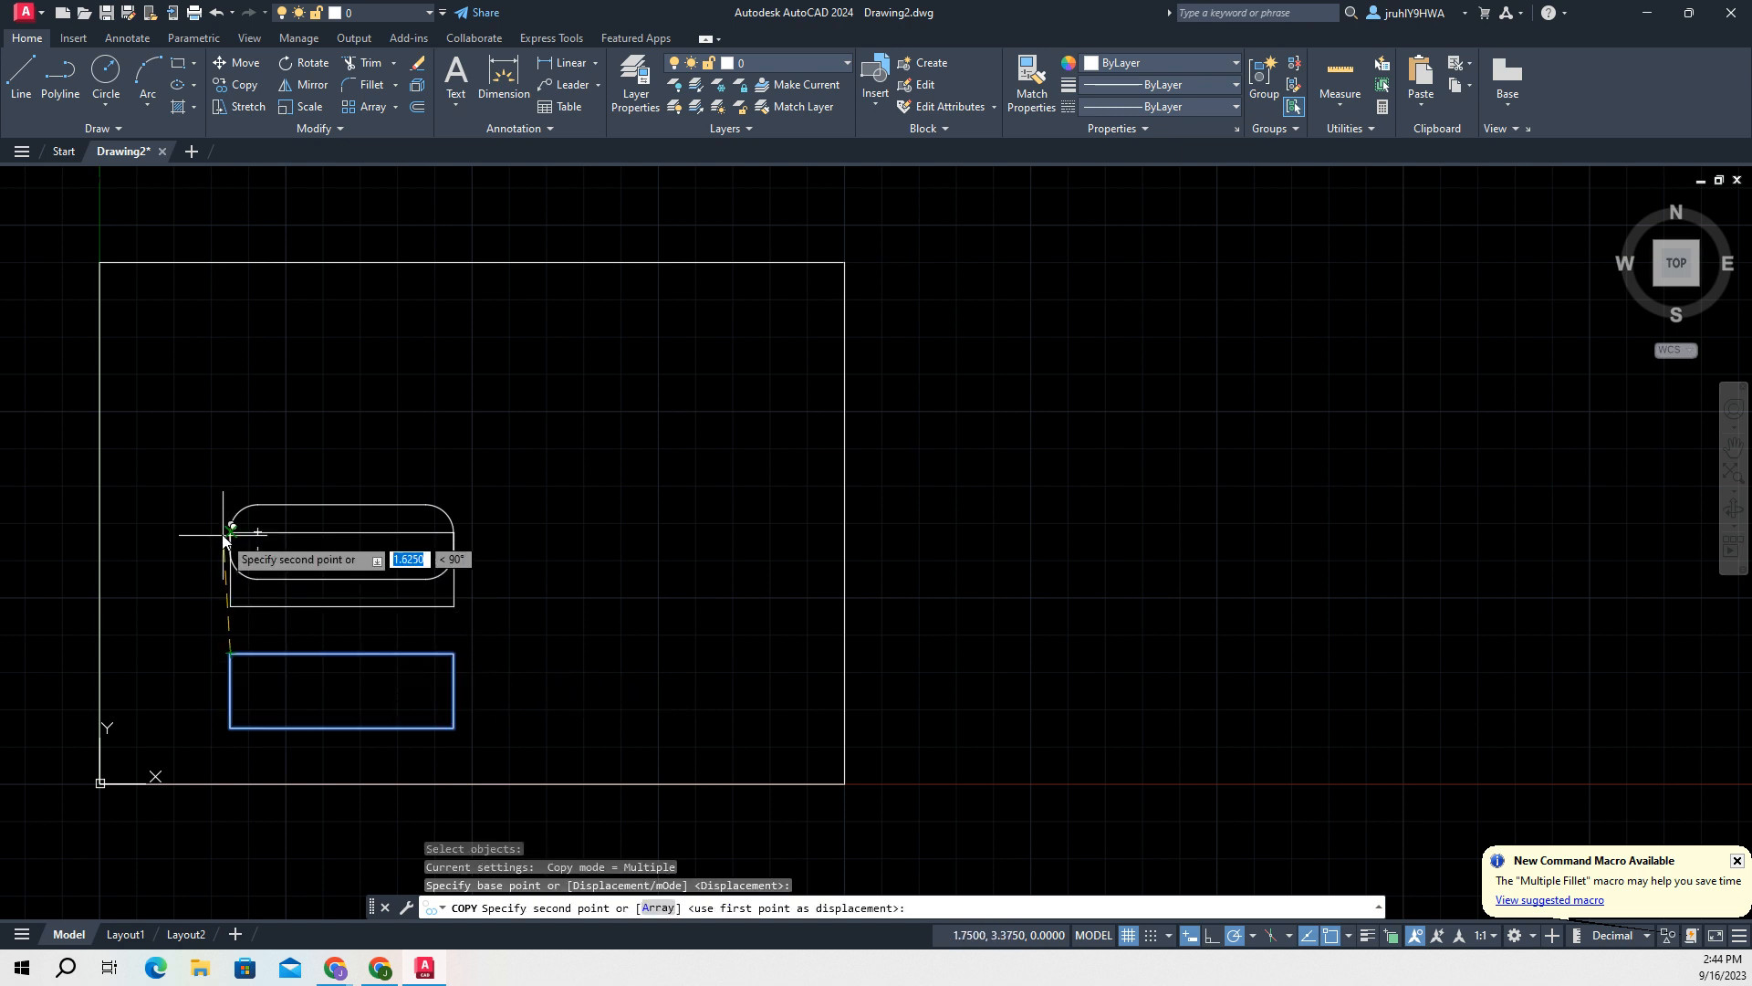
type("4.5")
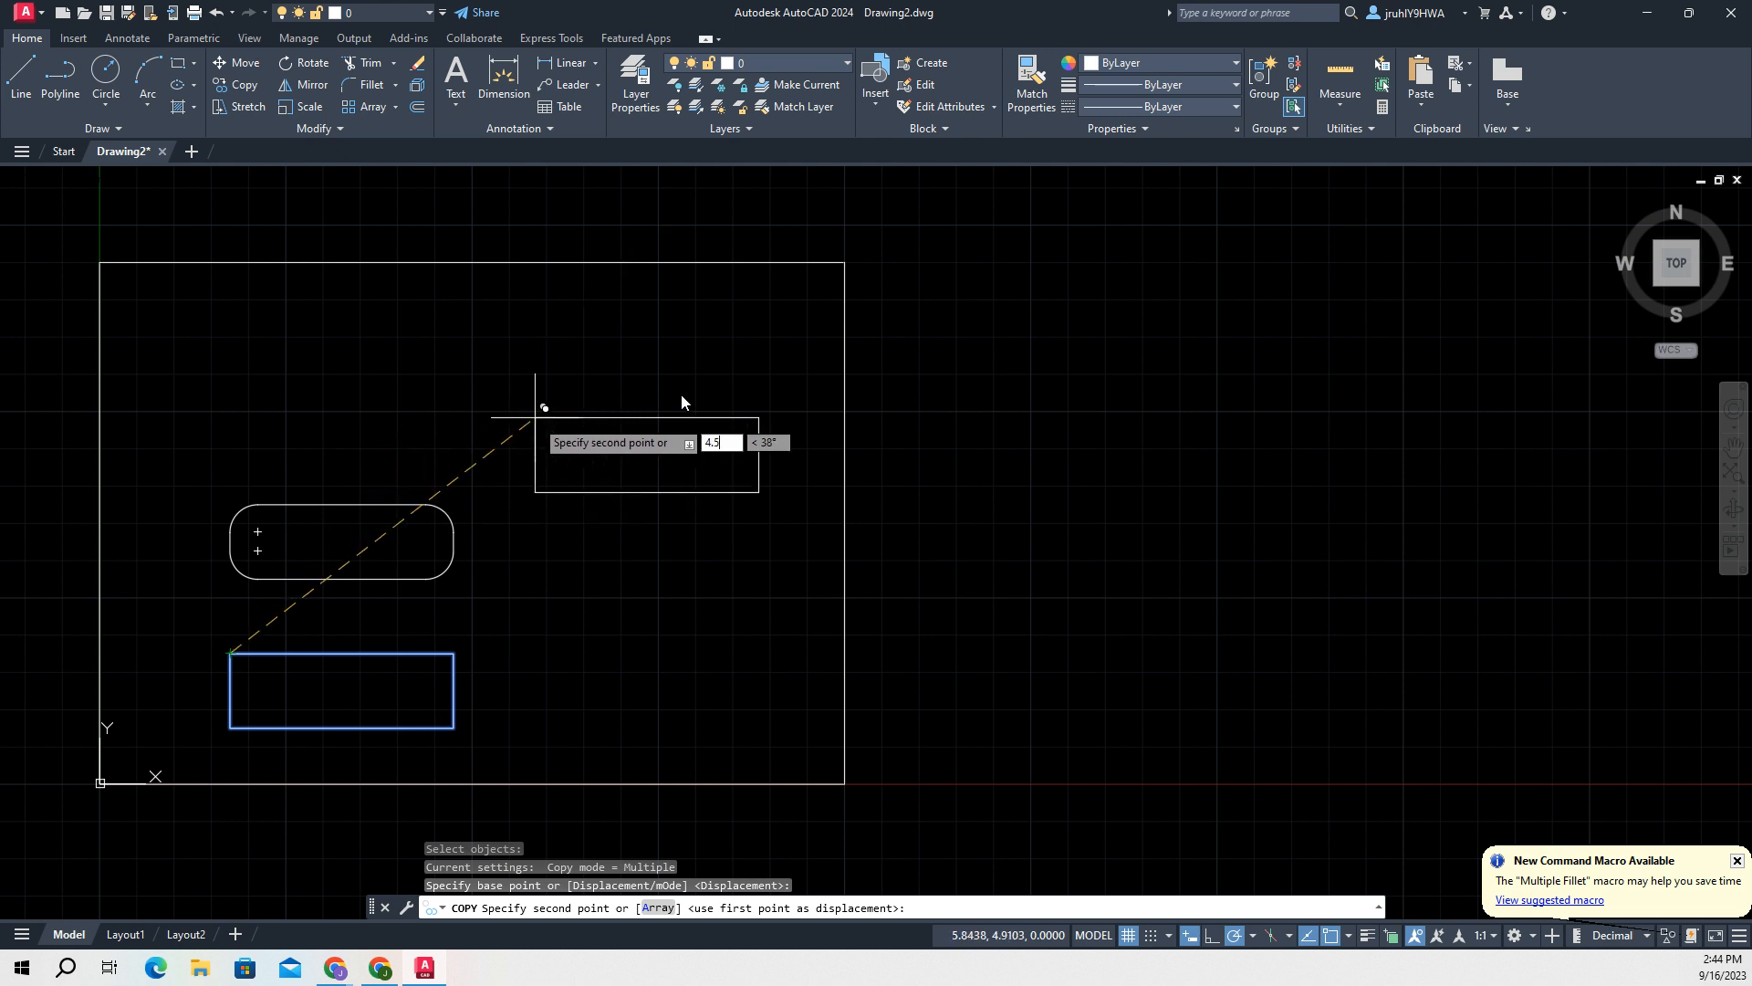
key("Tab")
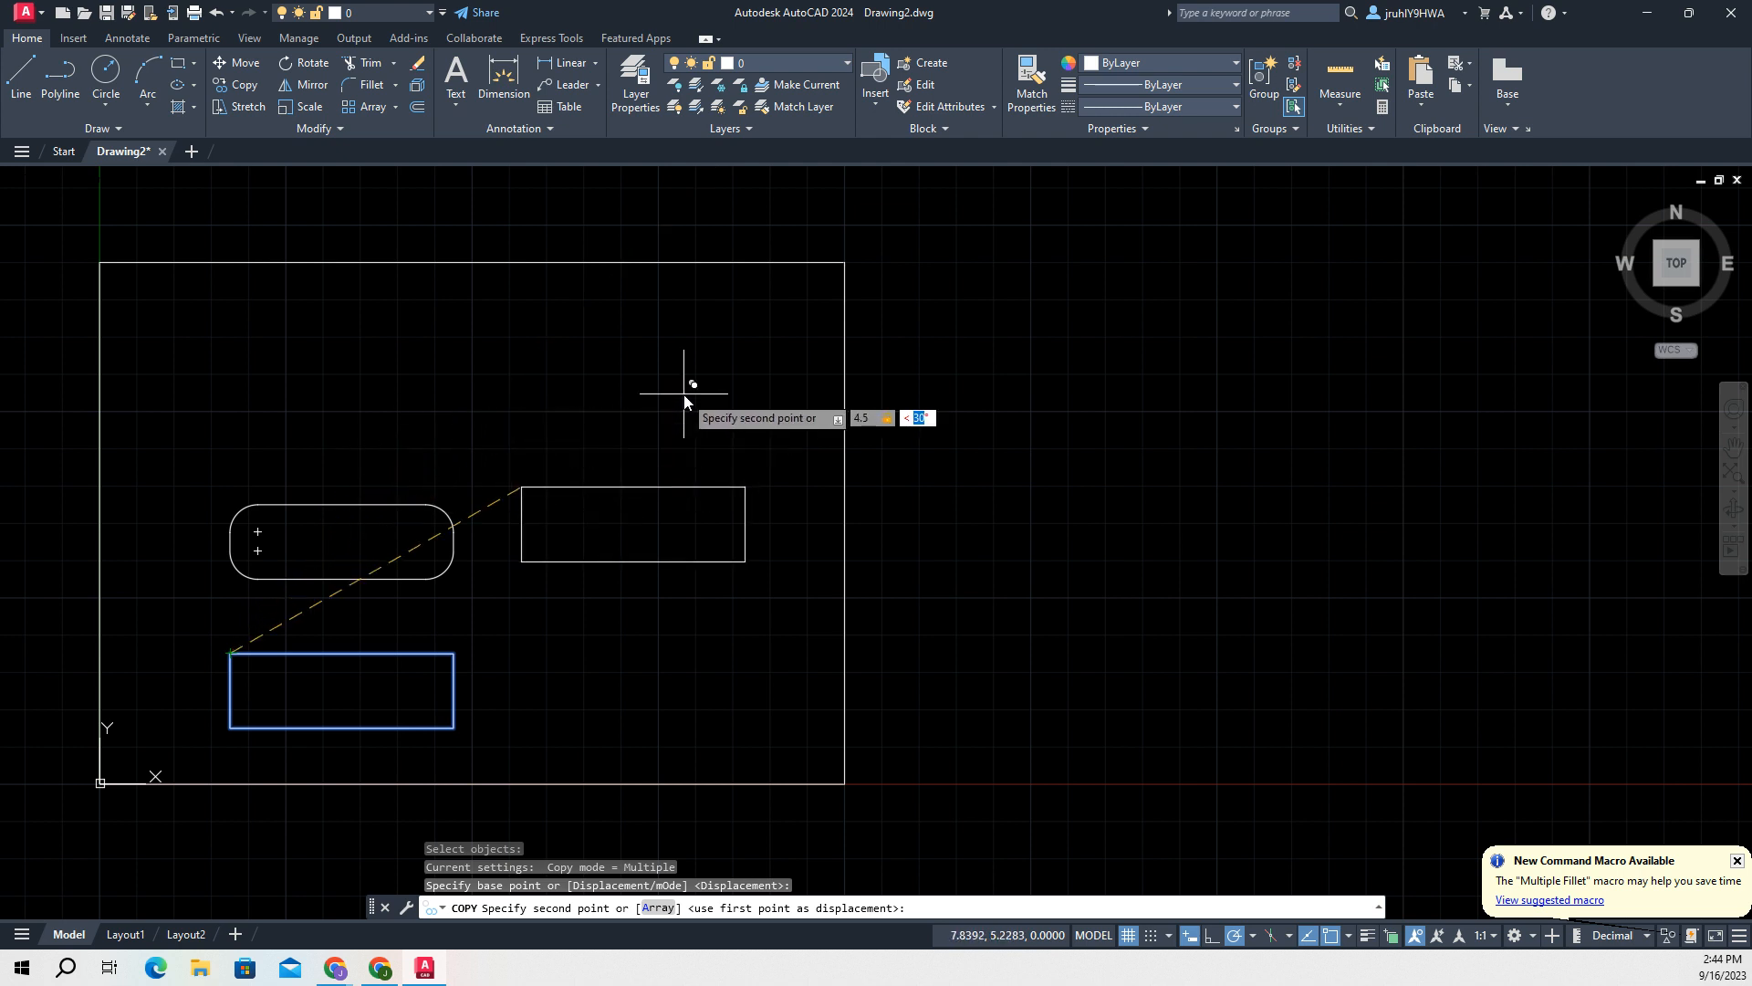
type("9")
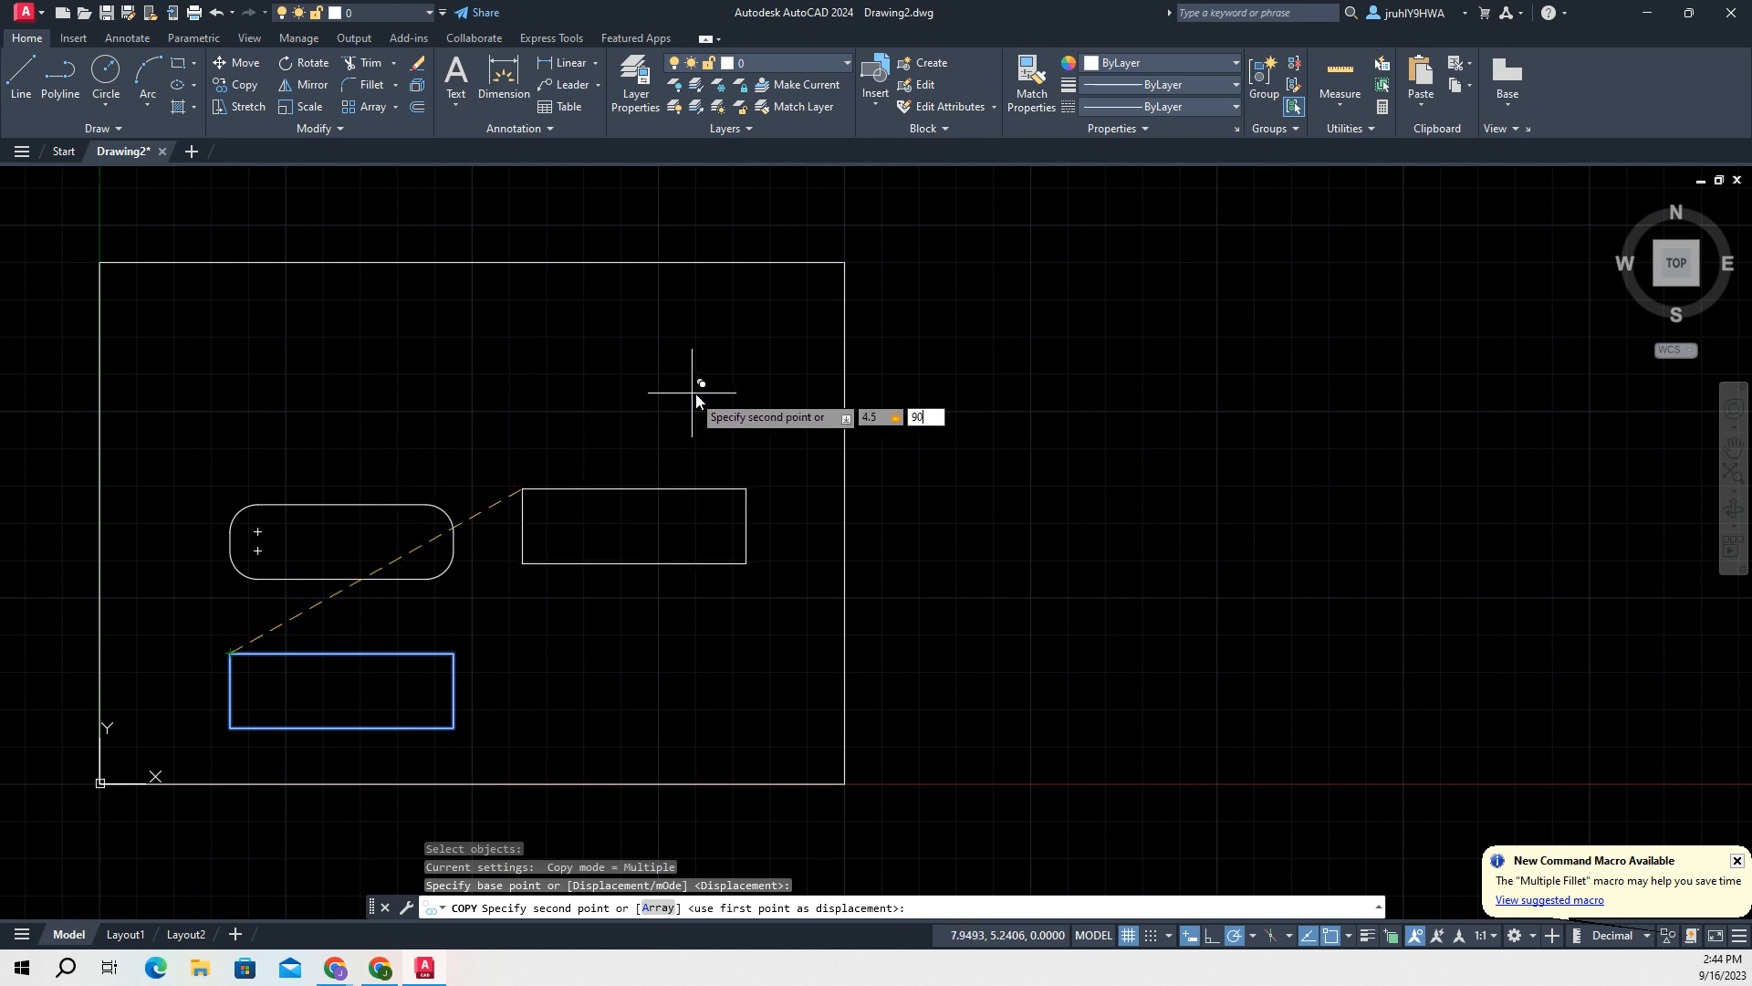
type("0")
key("Return")
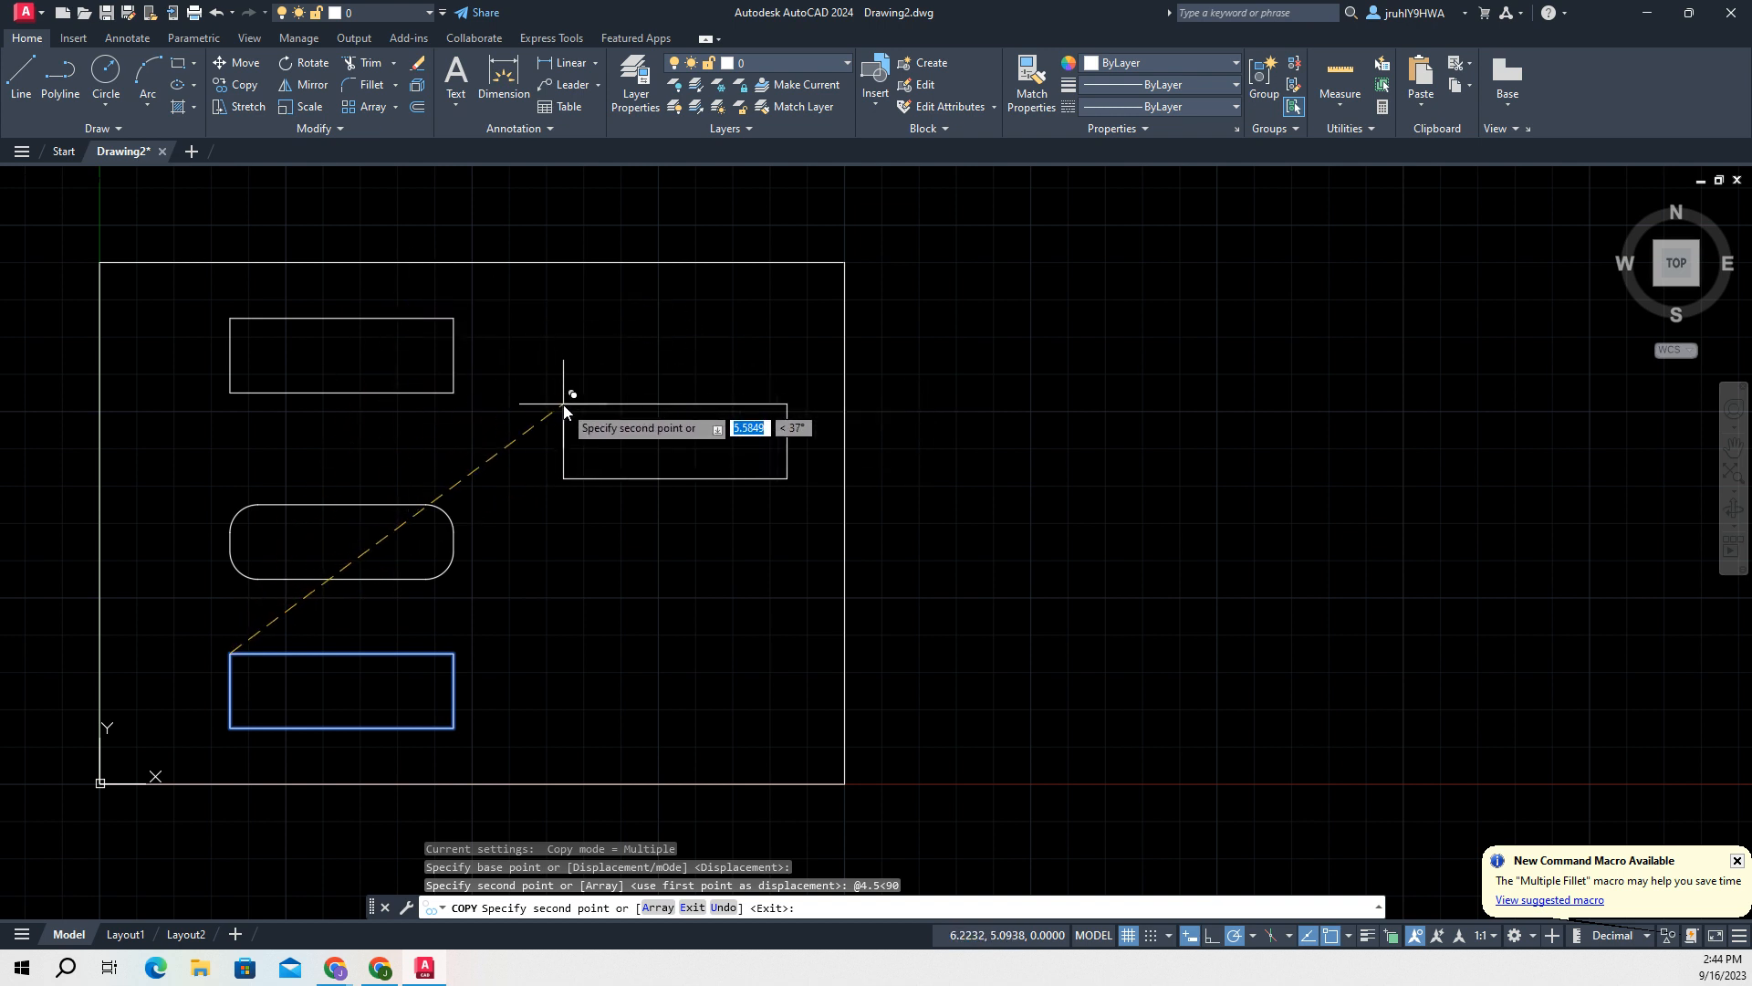
key("Escape")
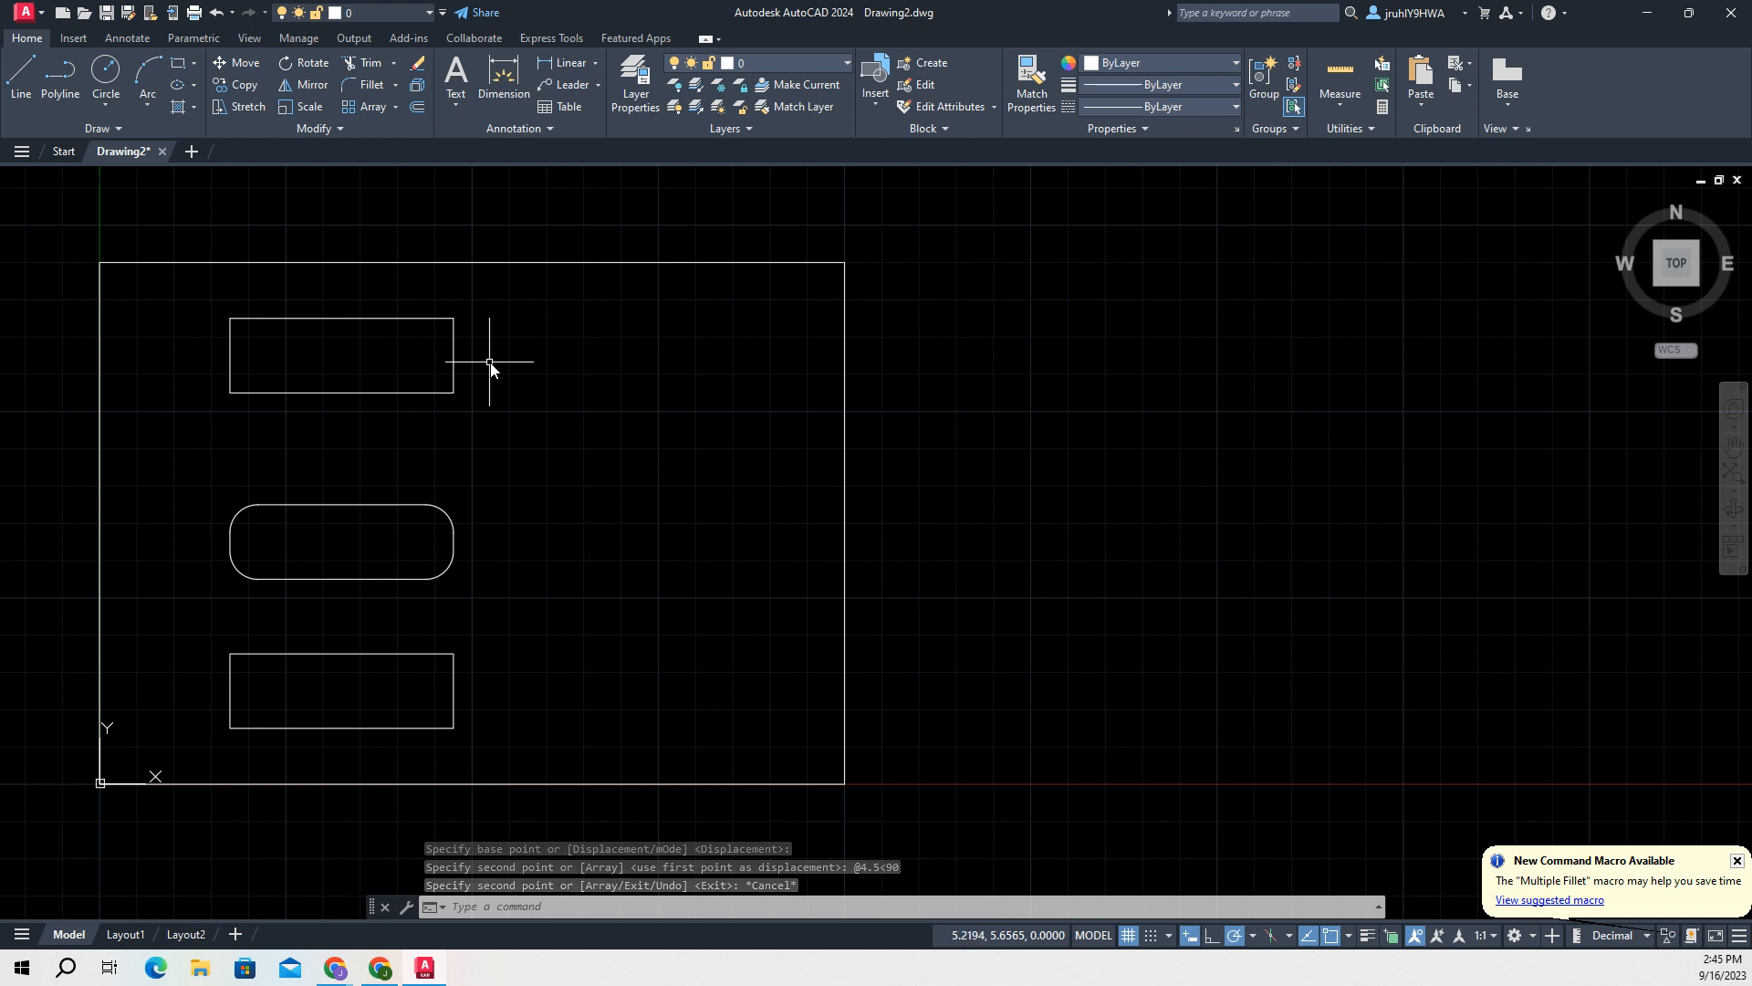
- Chamfer the upper-left corner of the topmost inner rectangle with both distances set to .375
type("cha")
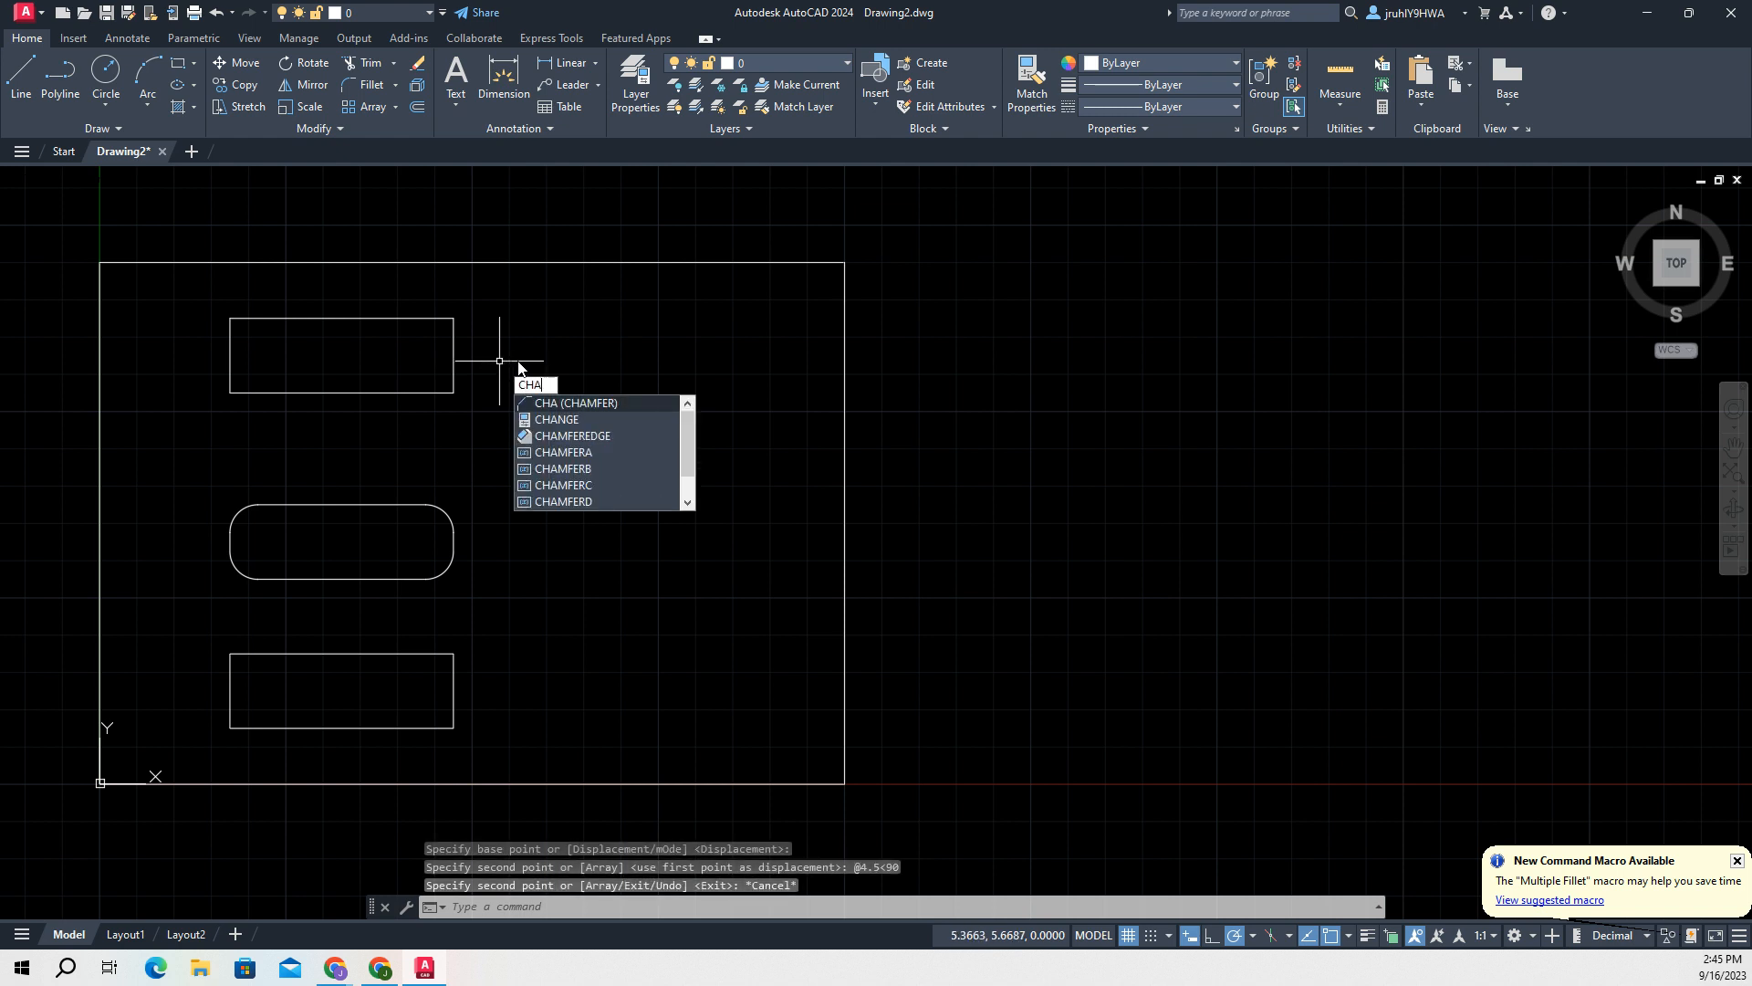
type("m")
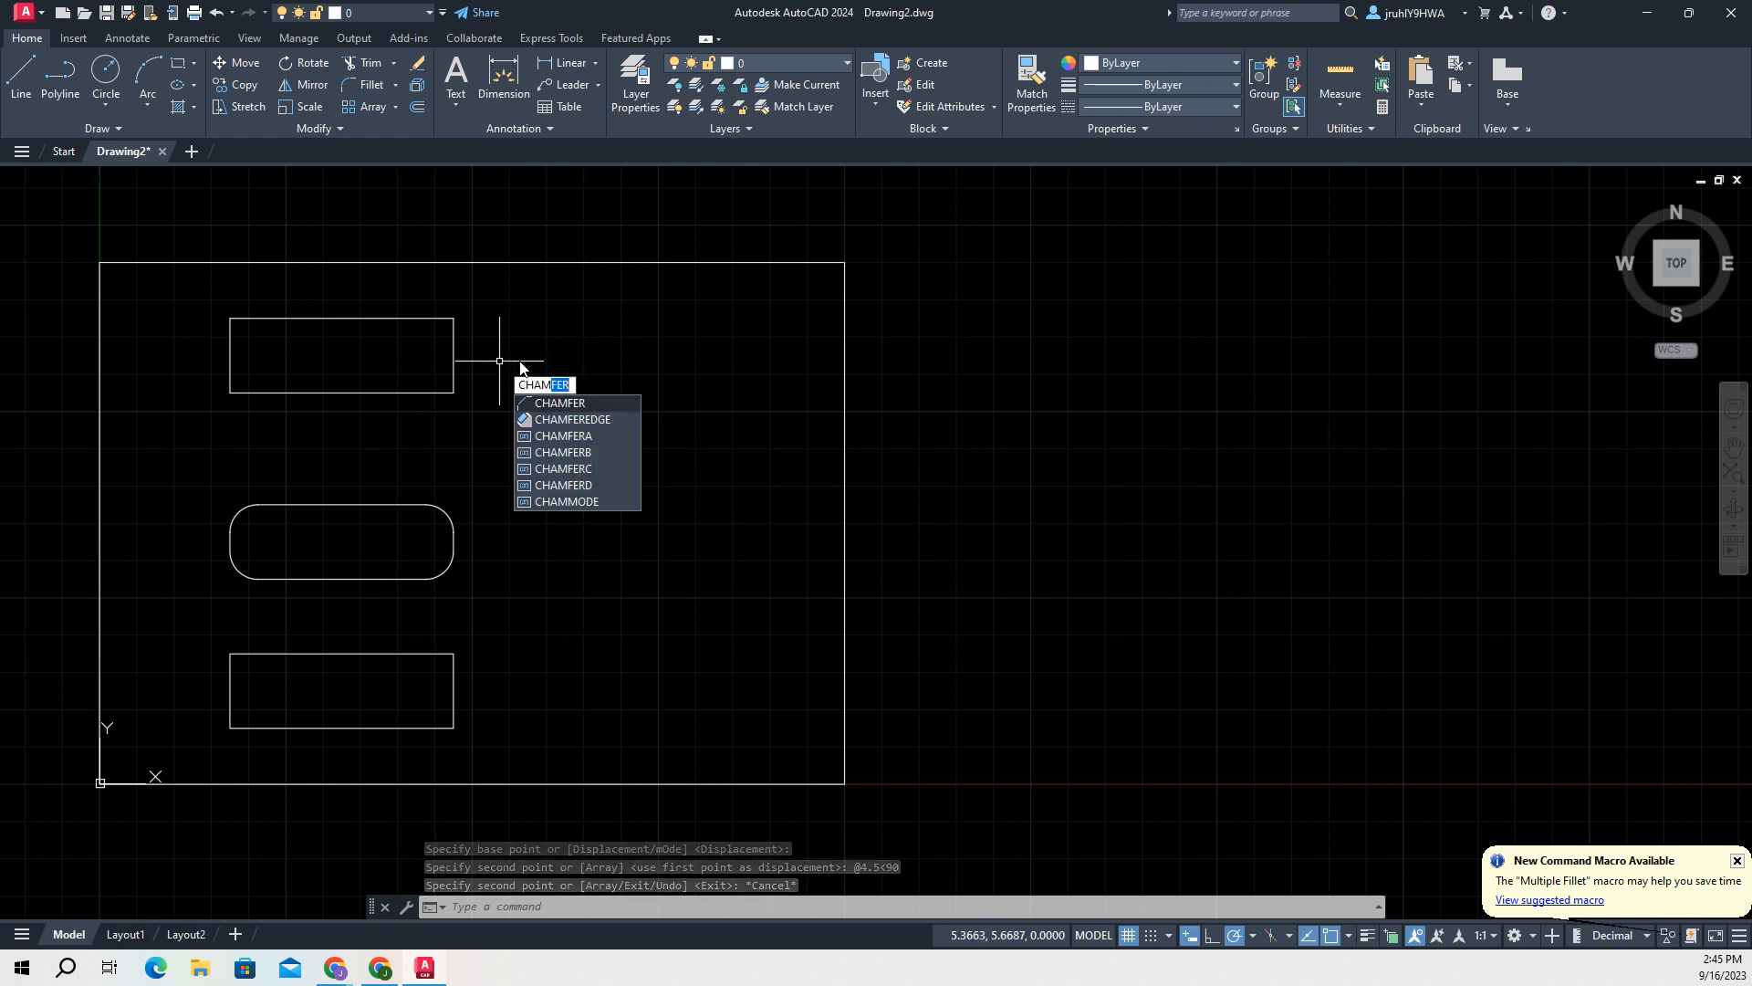
left_click(577, 407)
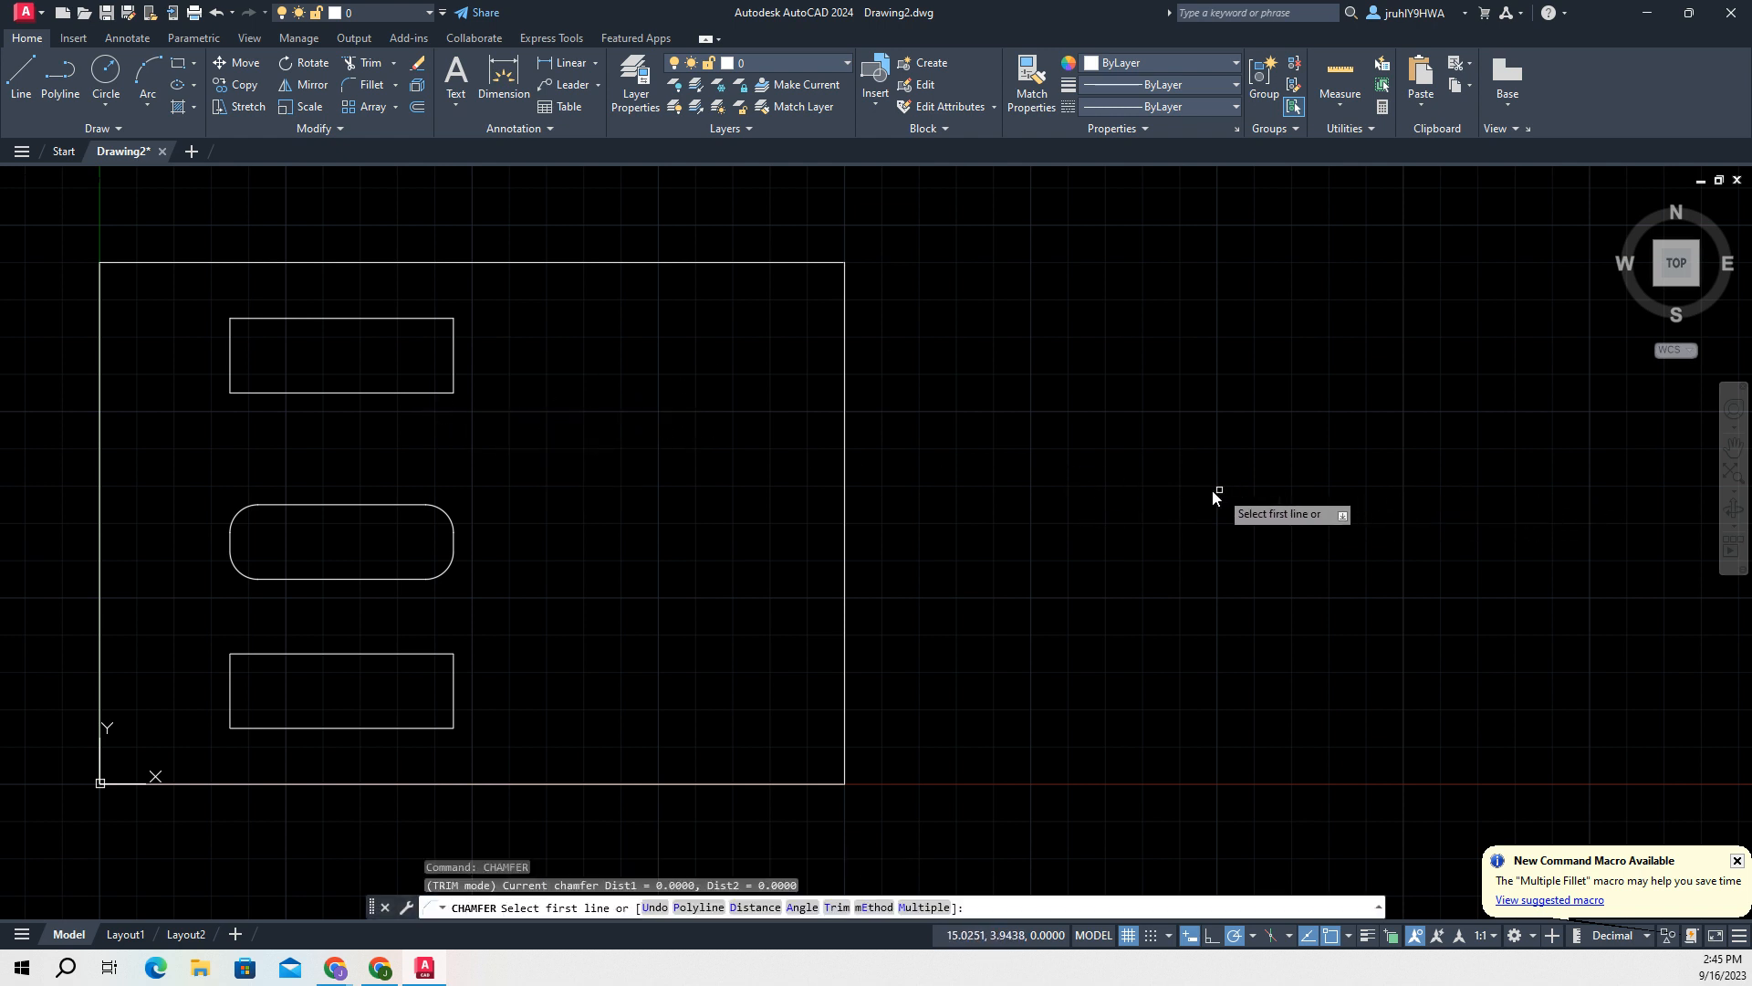
scroll(1040, 493, "down", 2)
scroll(1045, 494, "up", 2)
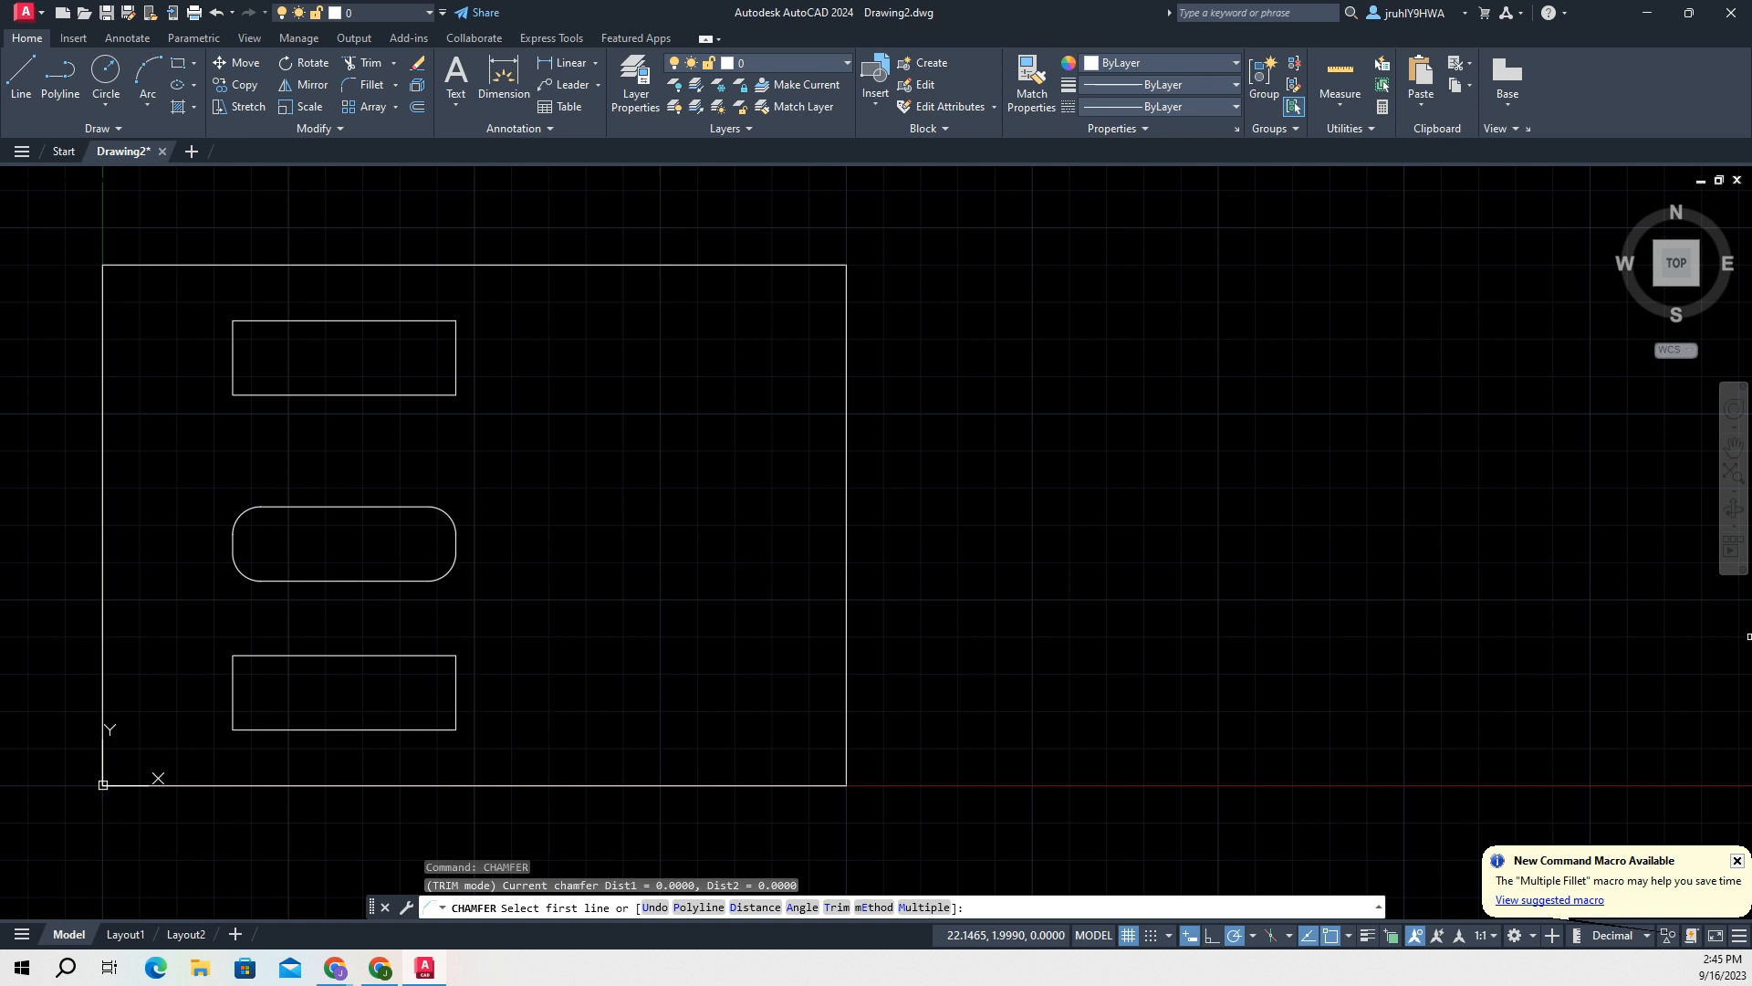
left_click(749, 915)
type(".375")
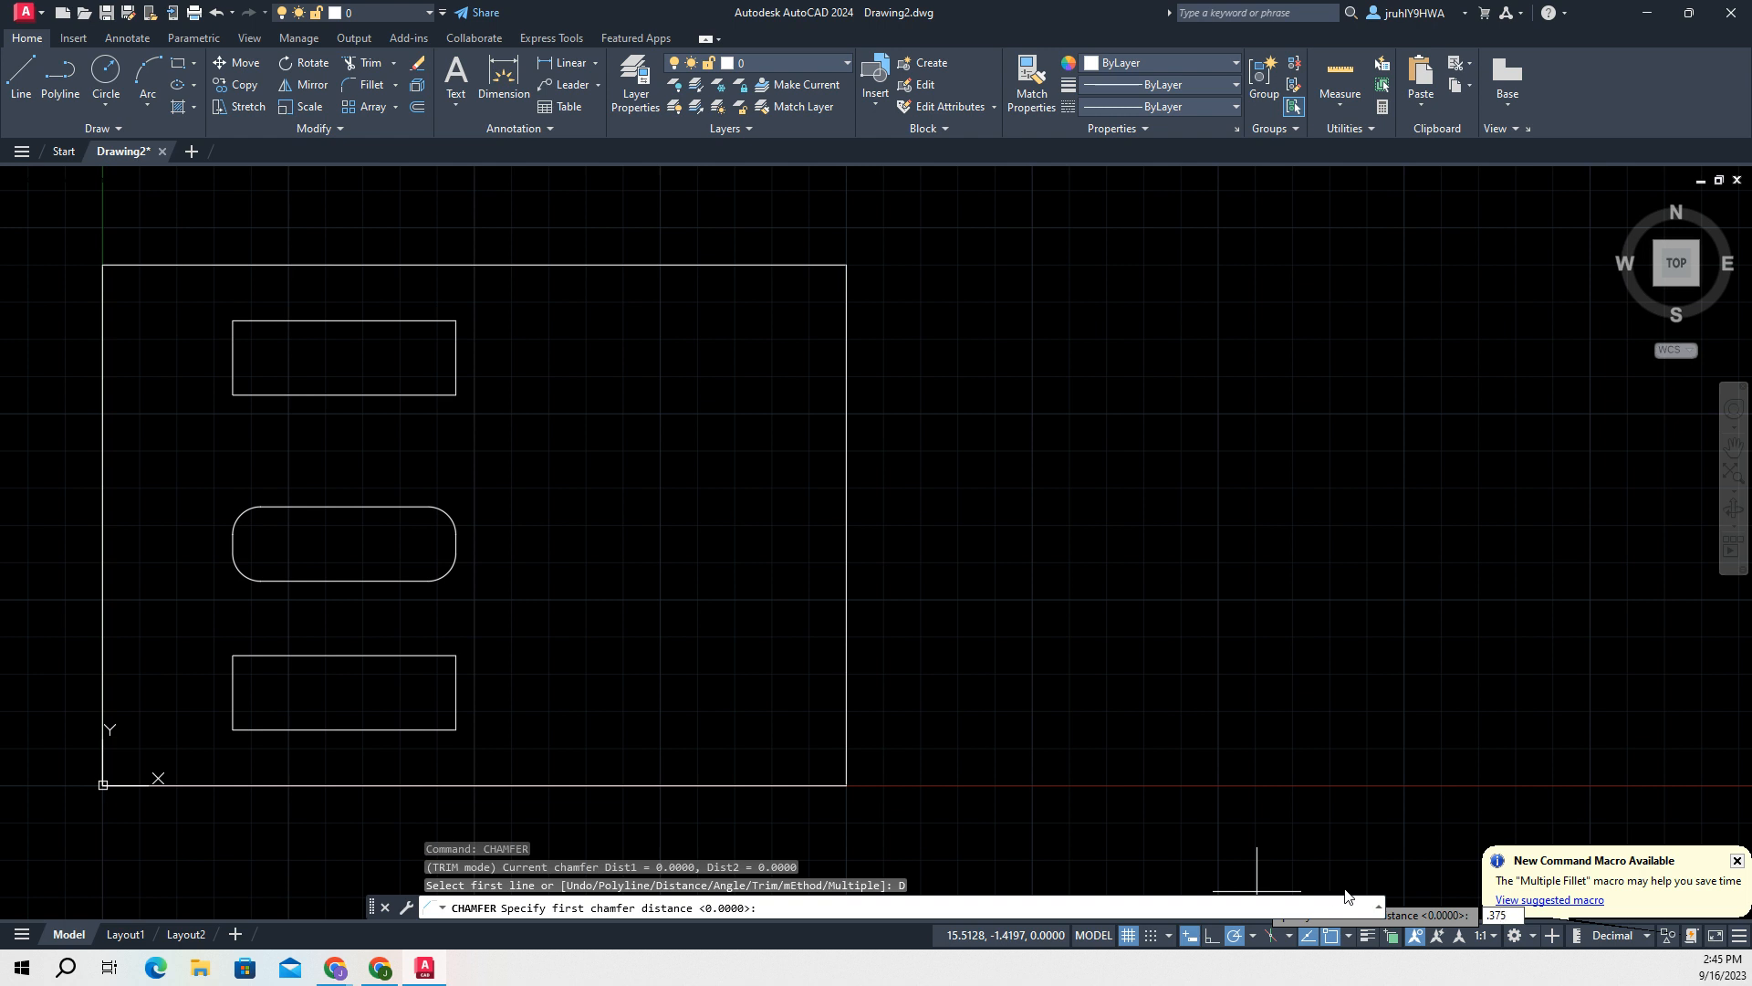
key("Return")
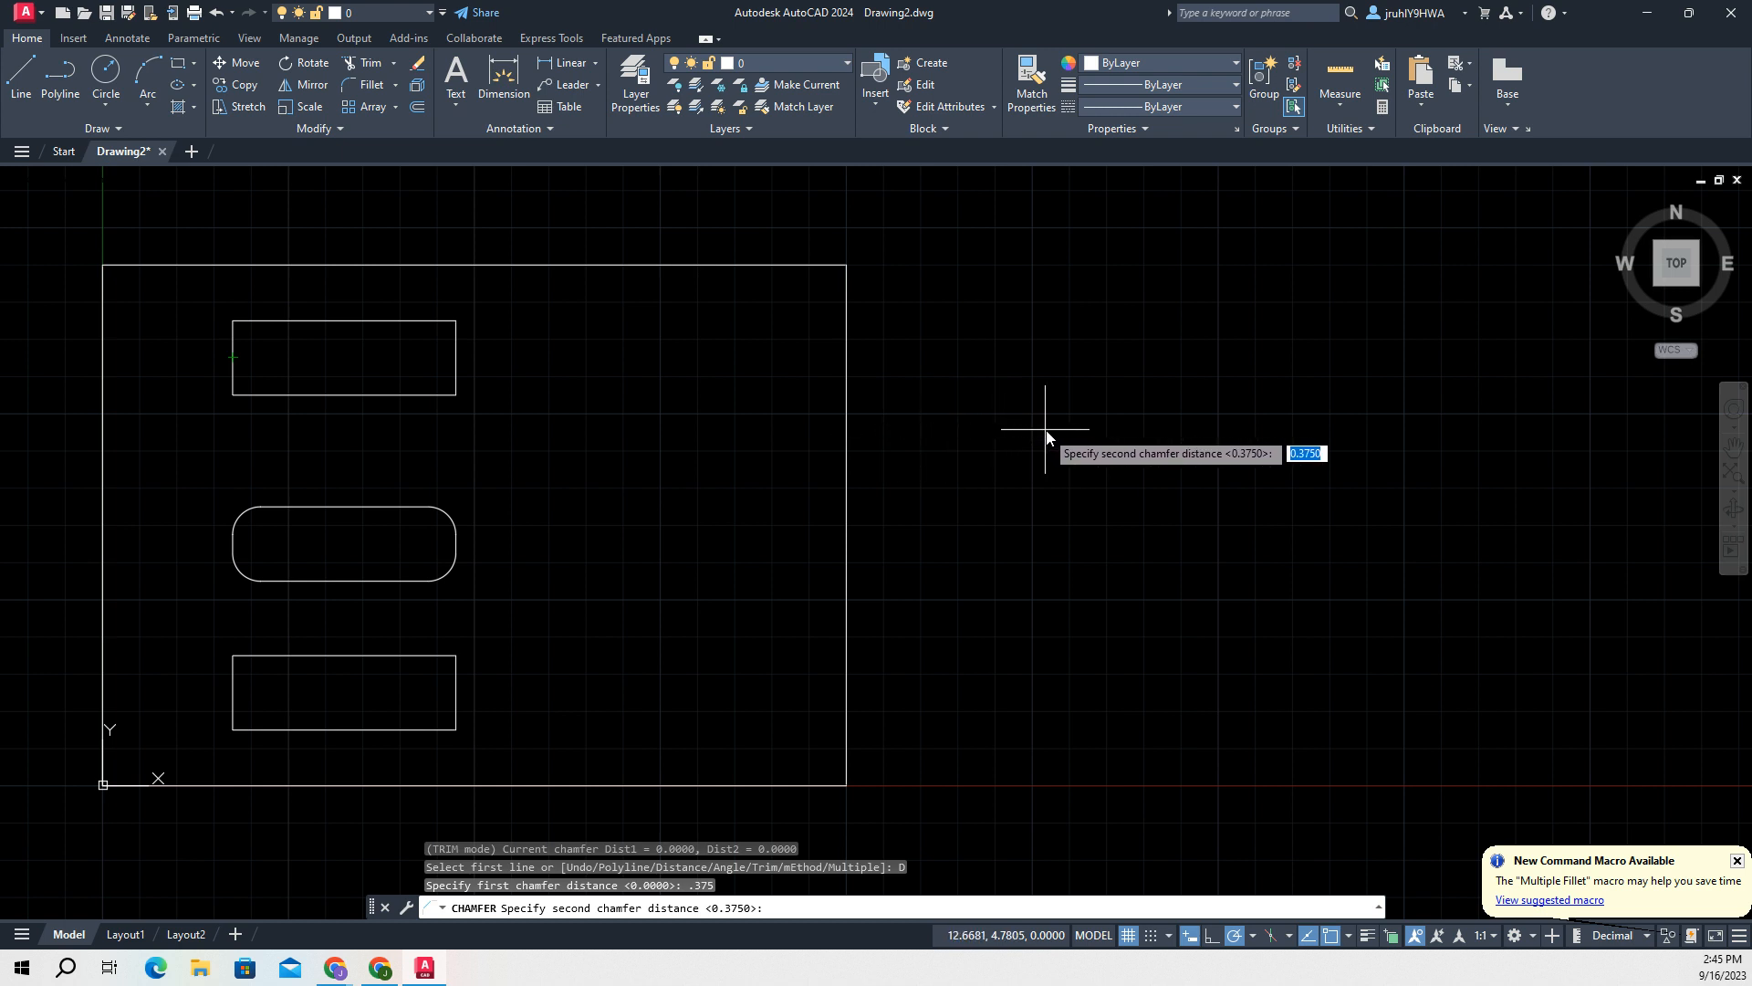
key("Return")
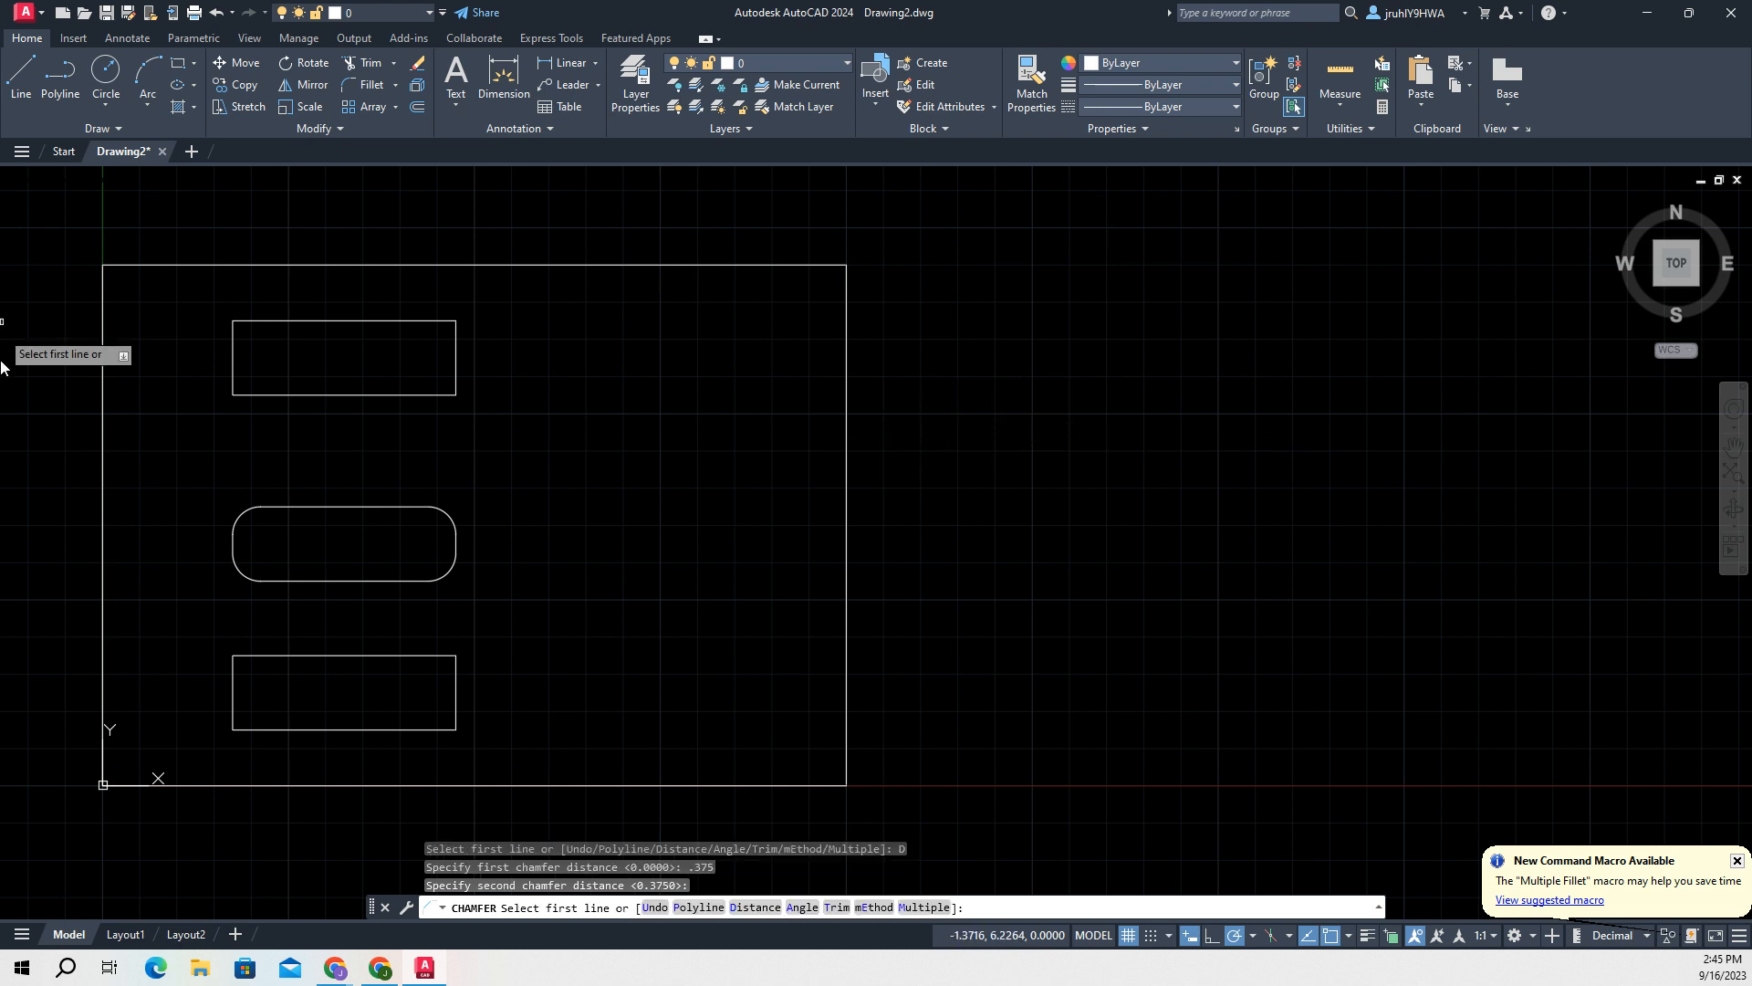
left_click(232, 363)
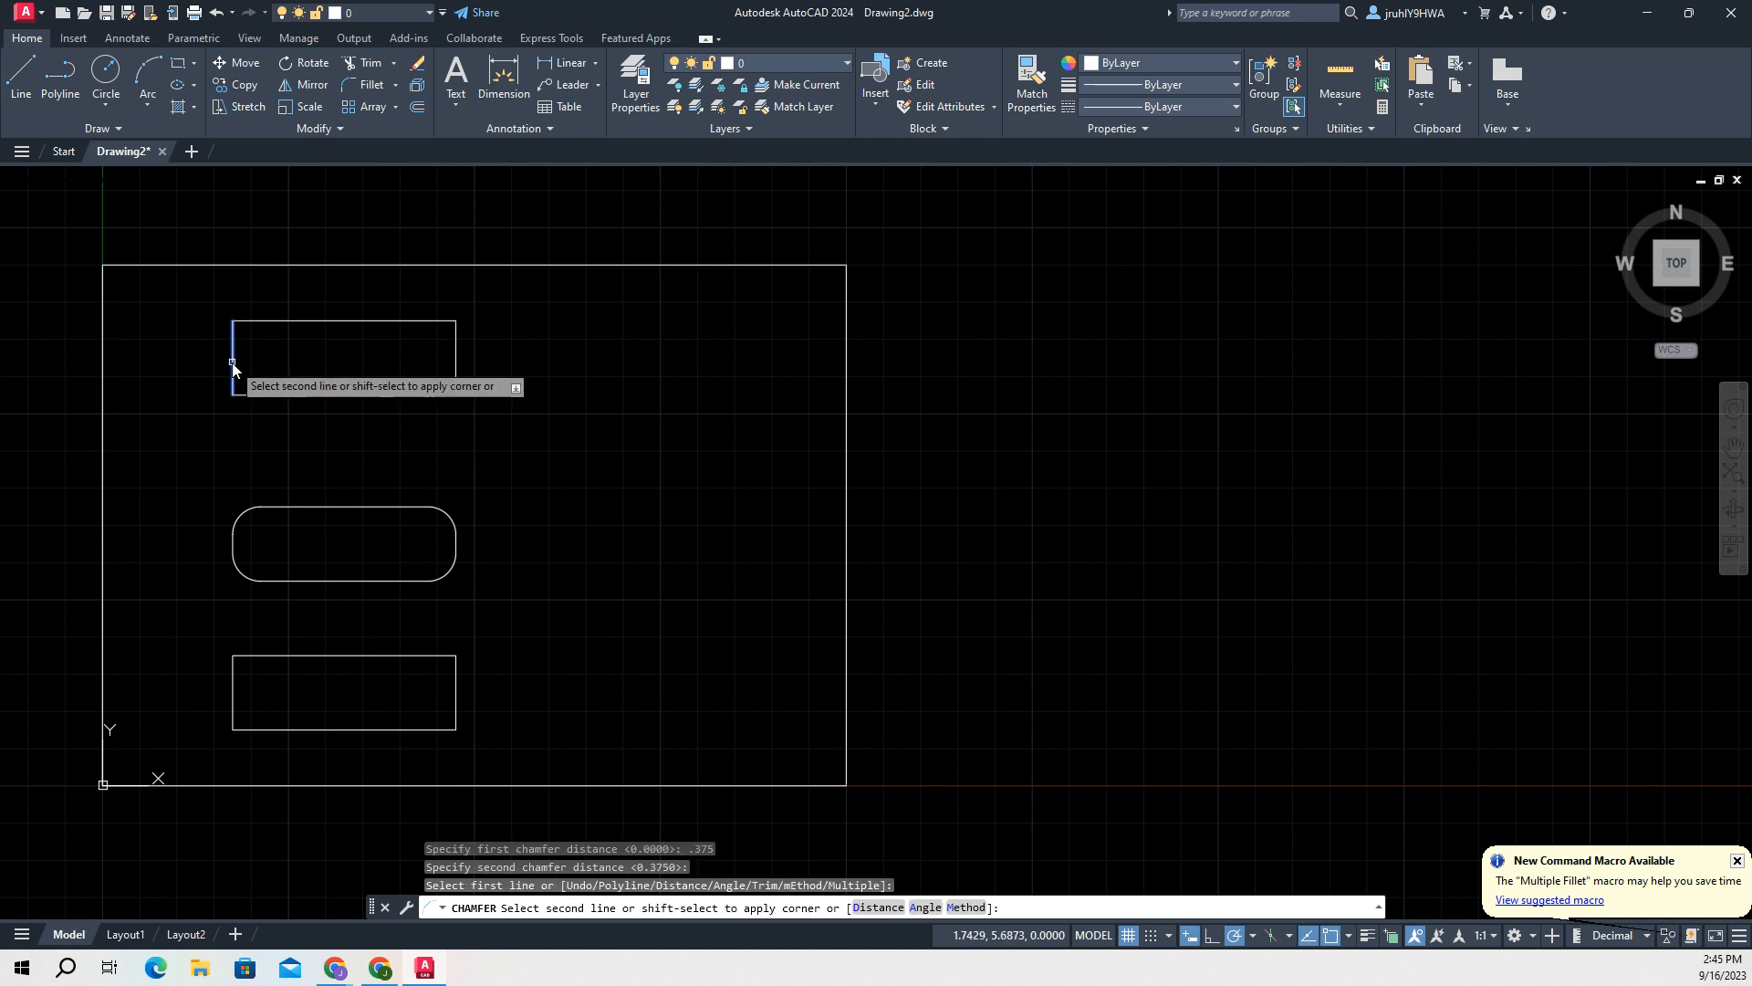
left_click(280, 321)
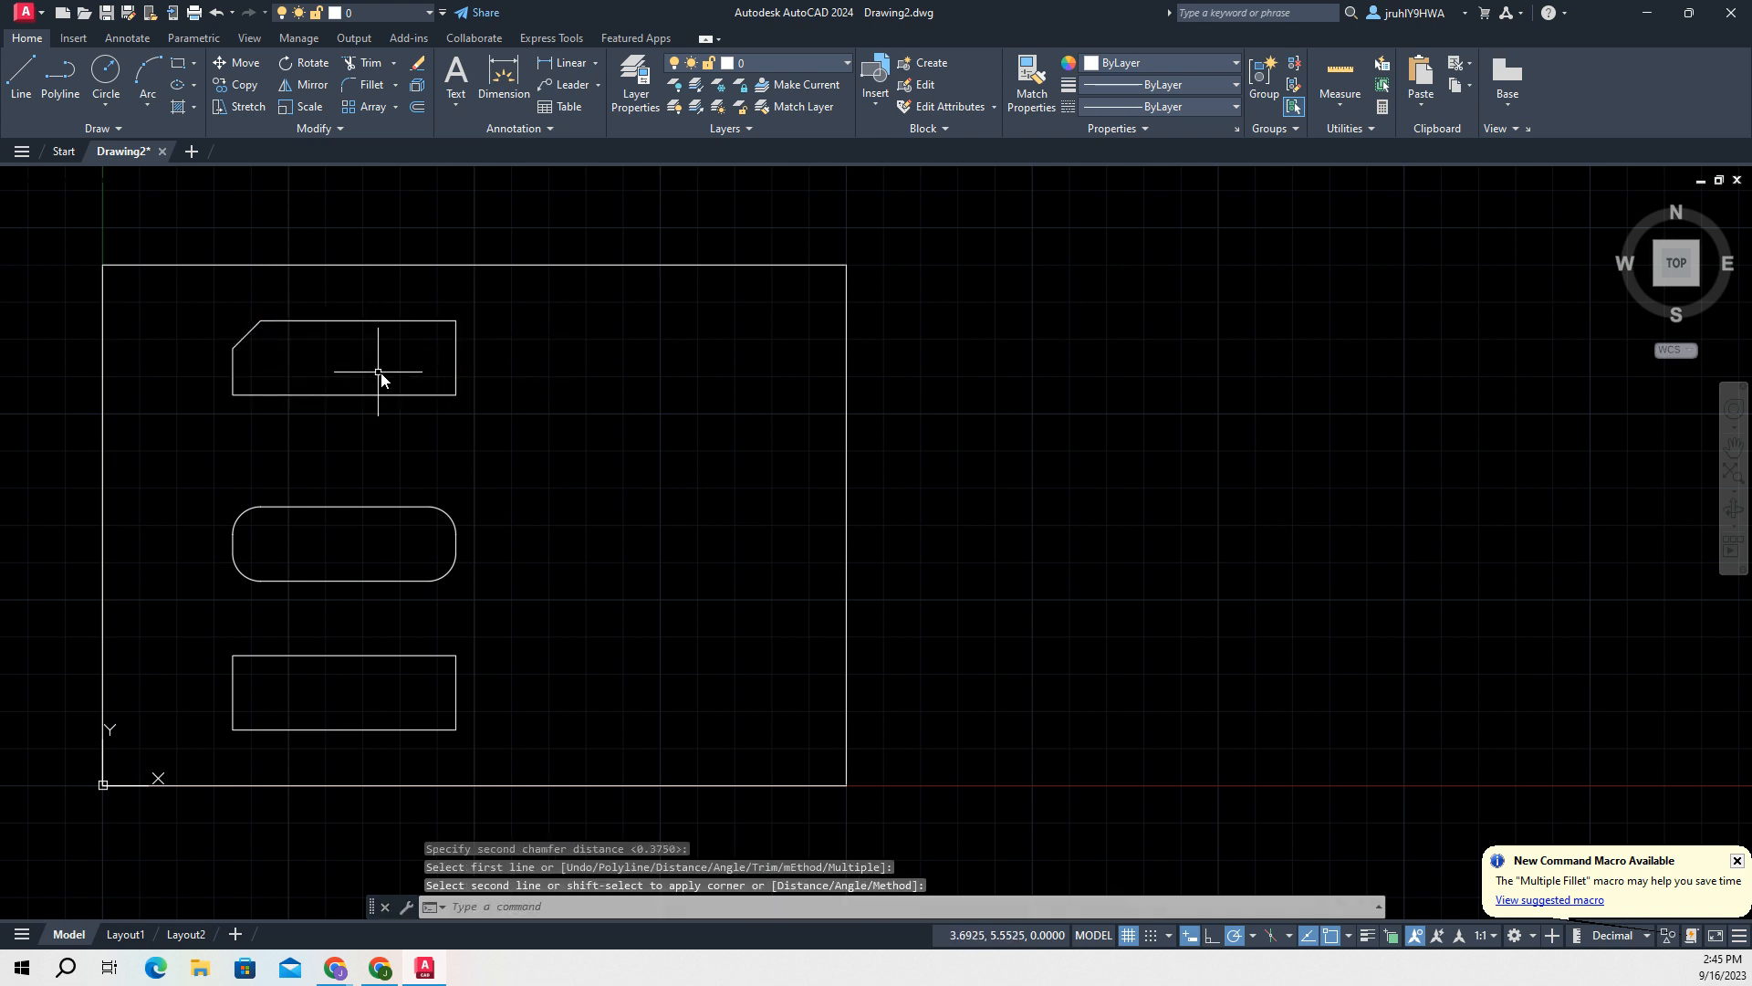
- Chamfer the other three corners of the topmost inner rectangle with the same .375 distances
key("Return")
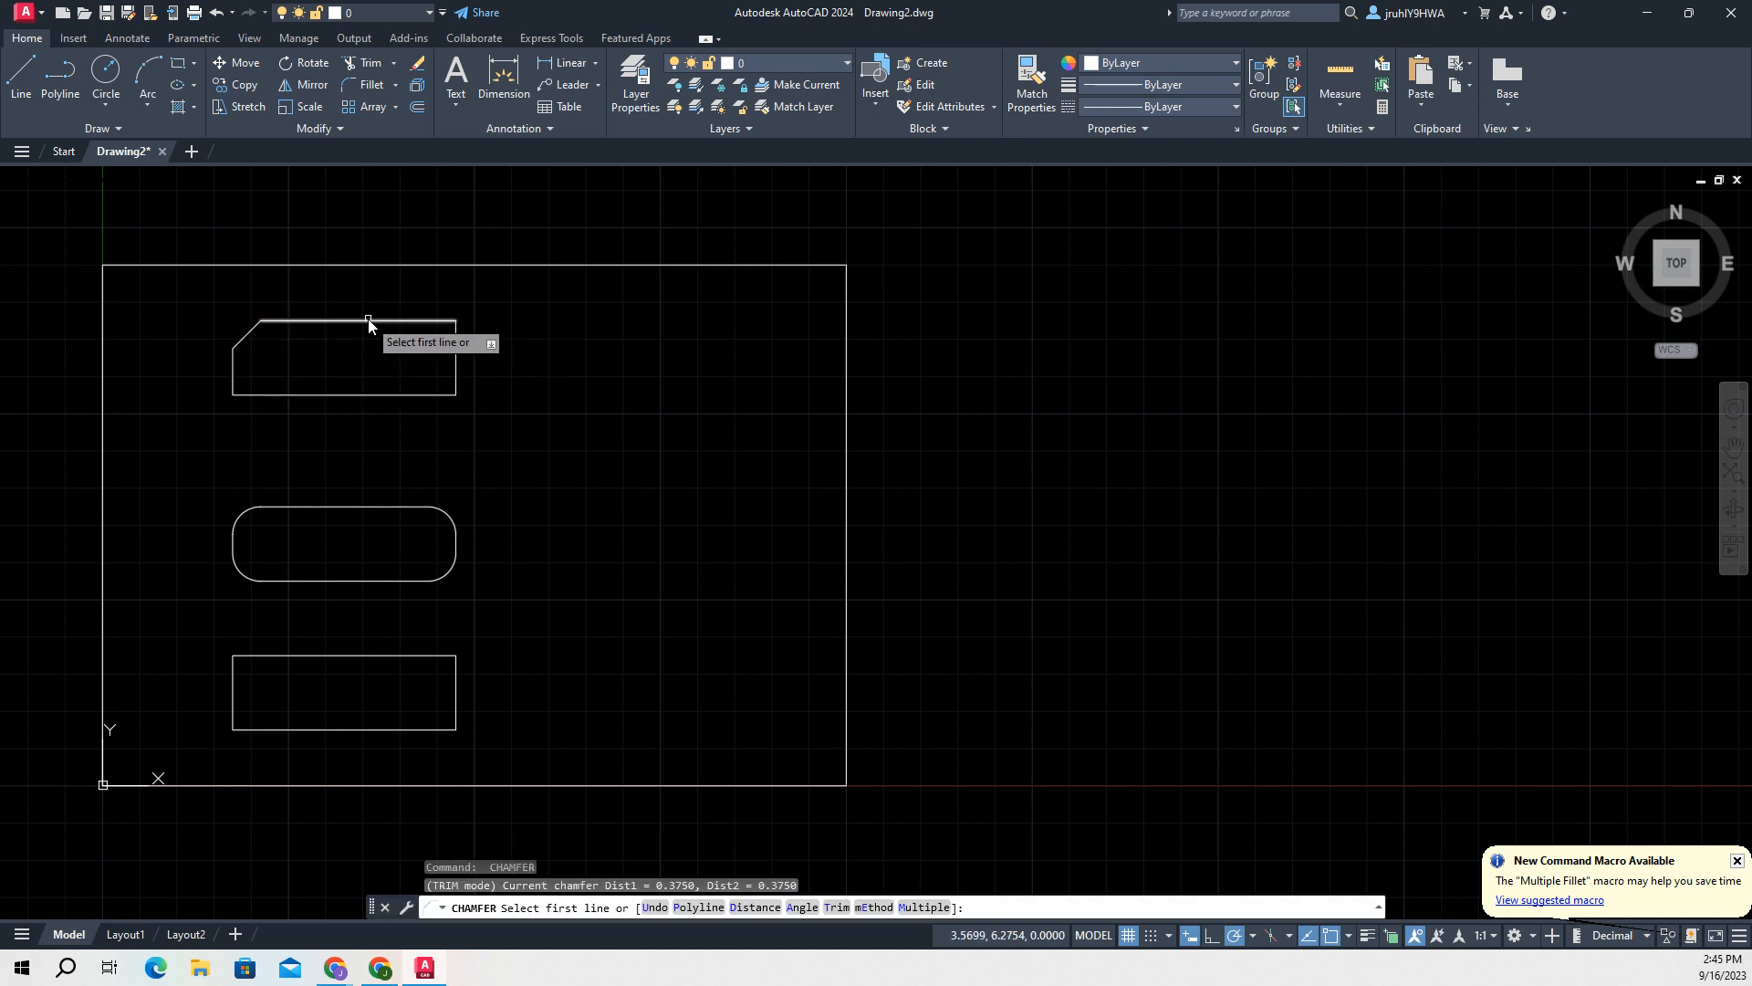
left_click(362, 323)
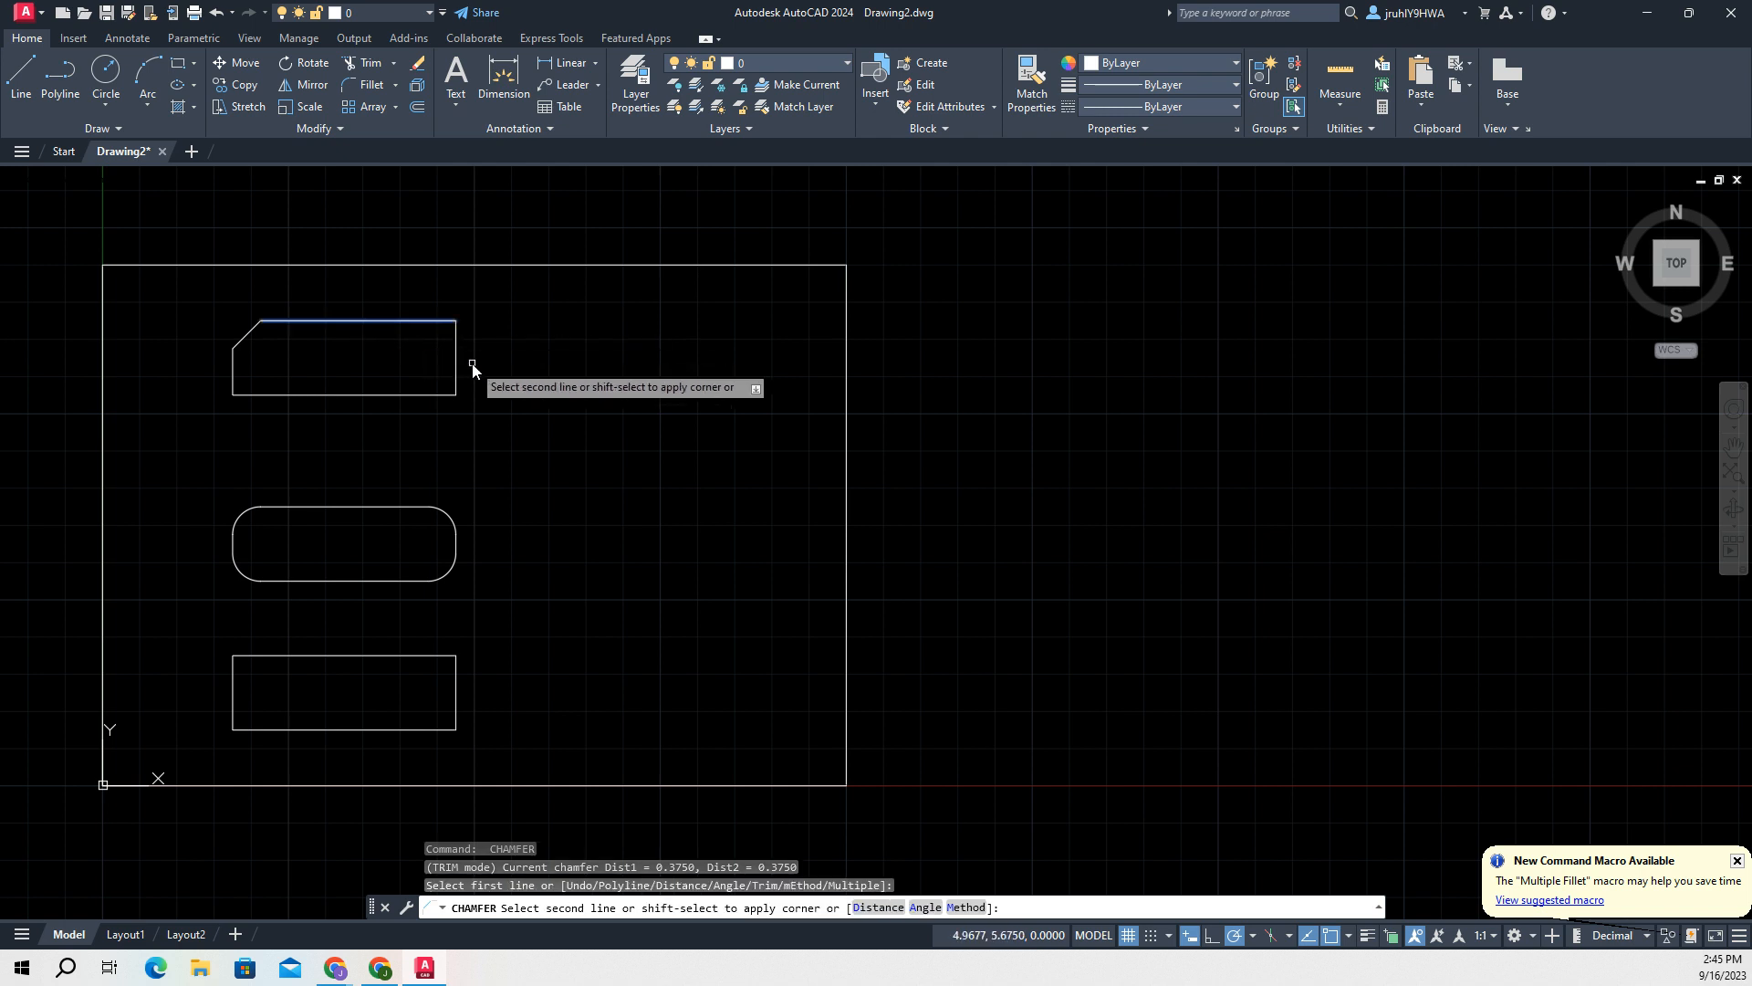
left_click(454, 367)
key("Return")
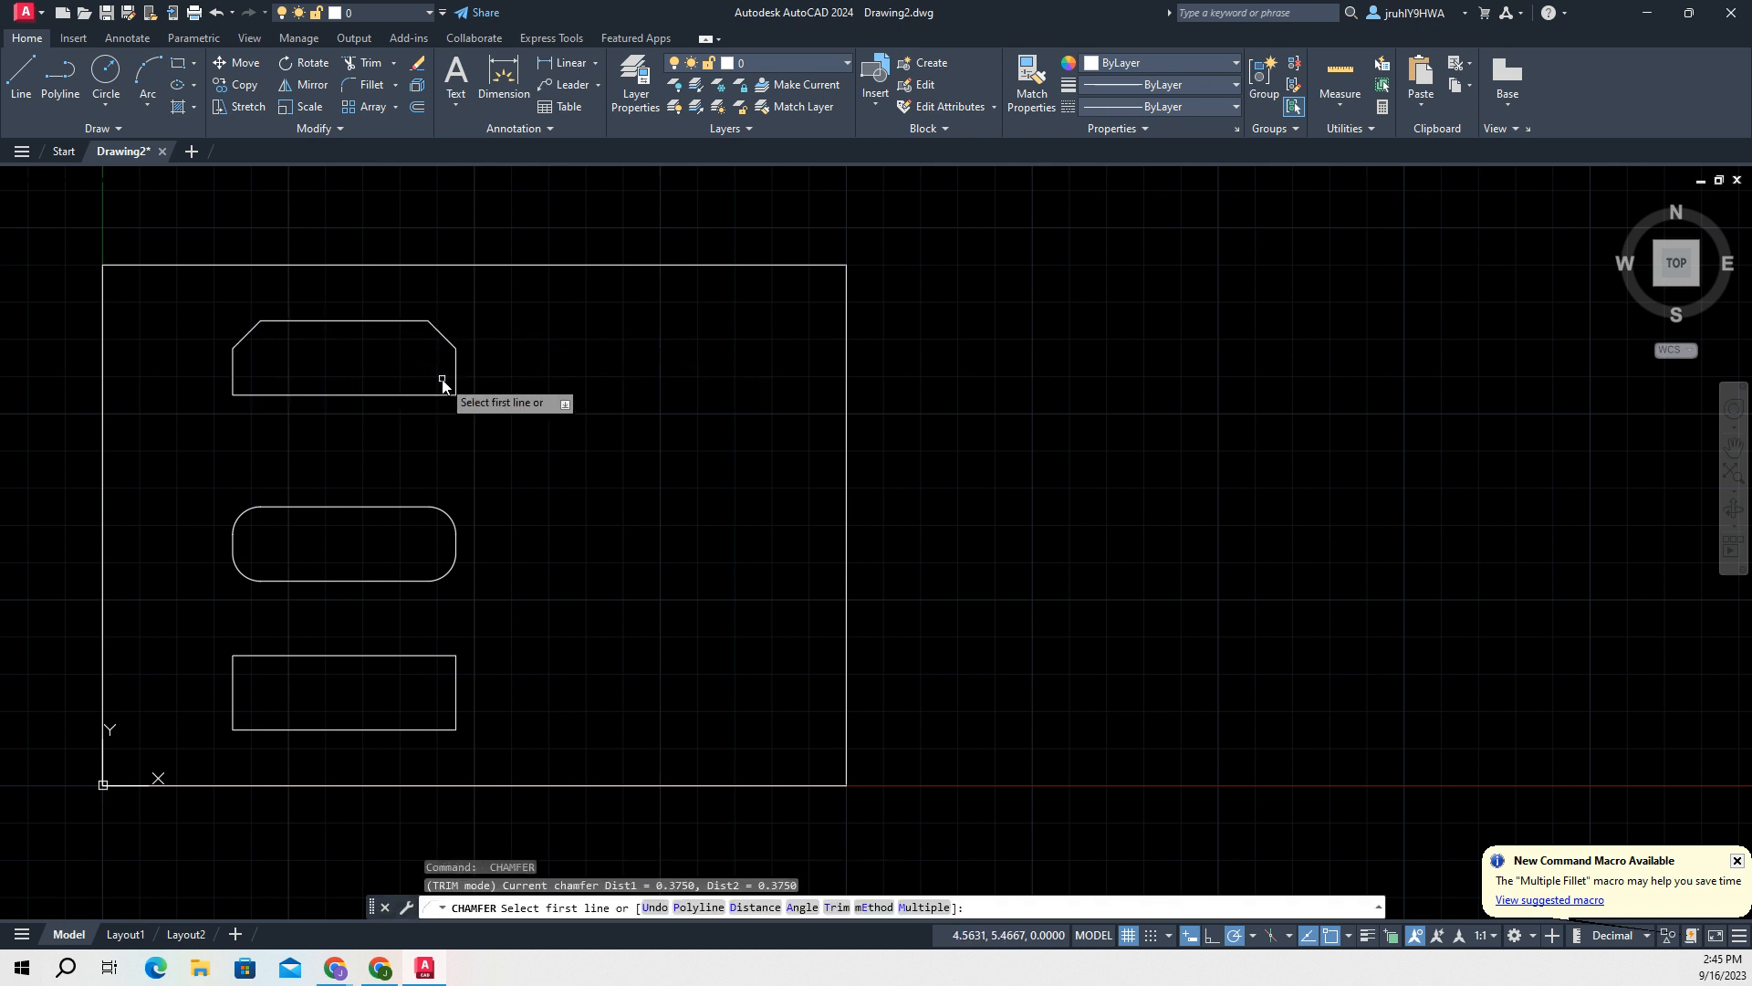
left_click(457, 374)
left_click(389, 396)
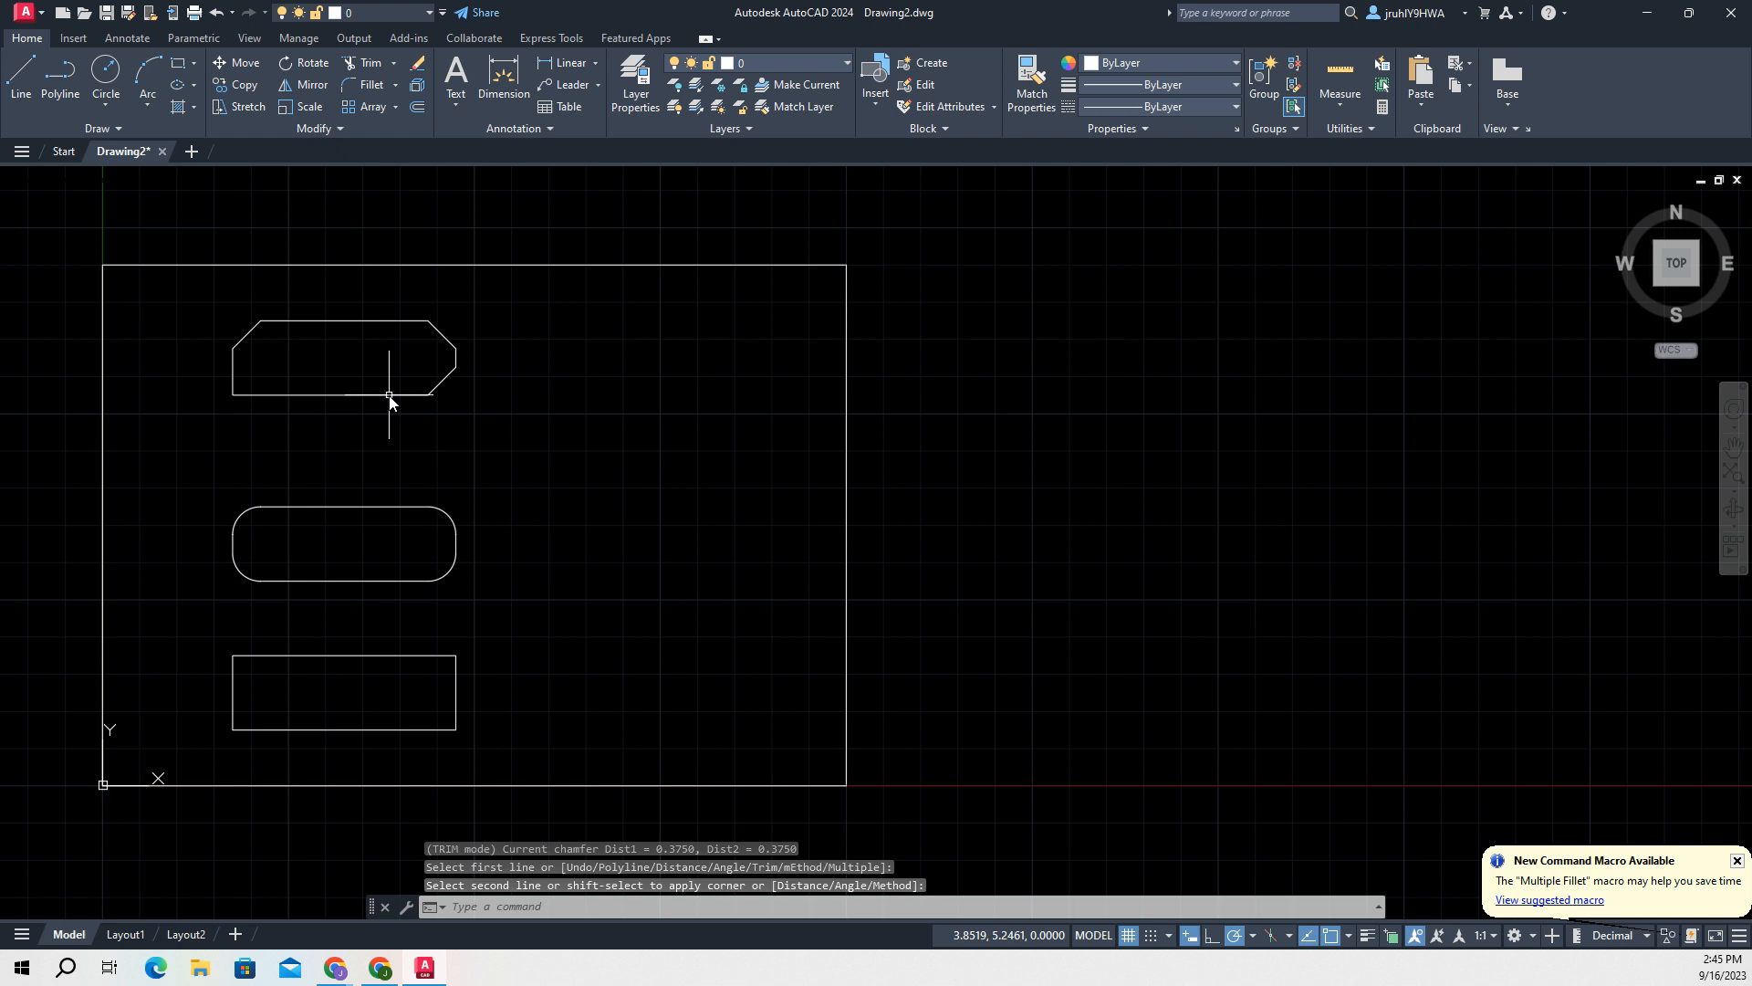
key("Return")
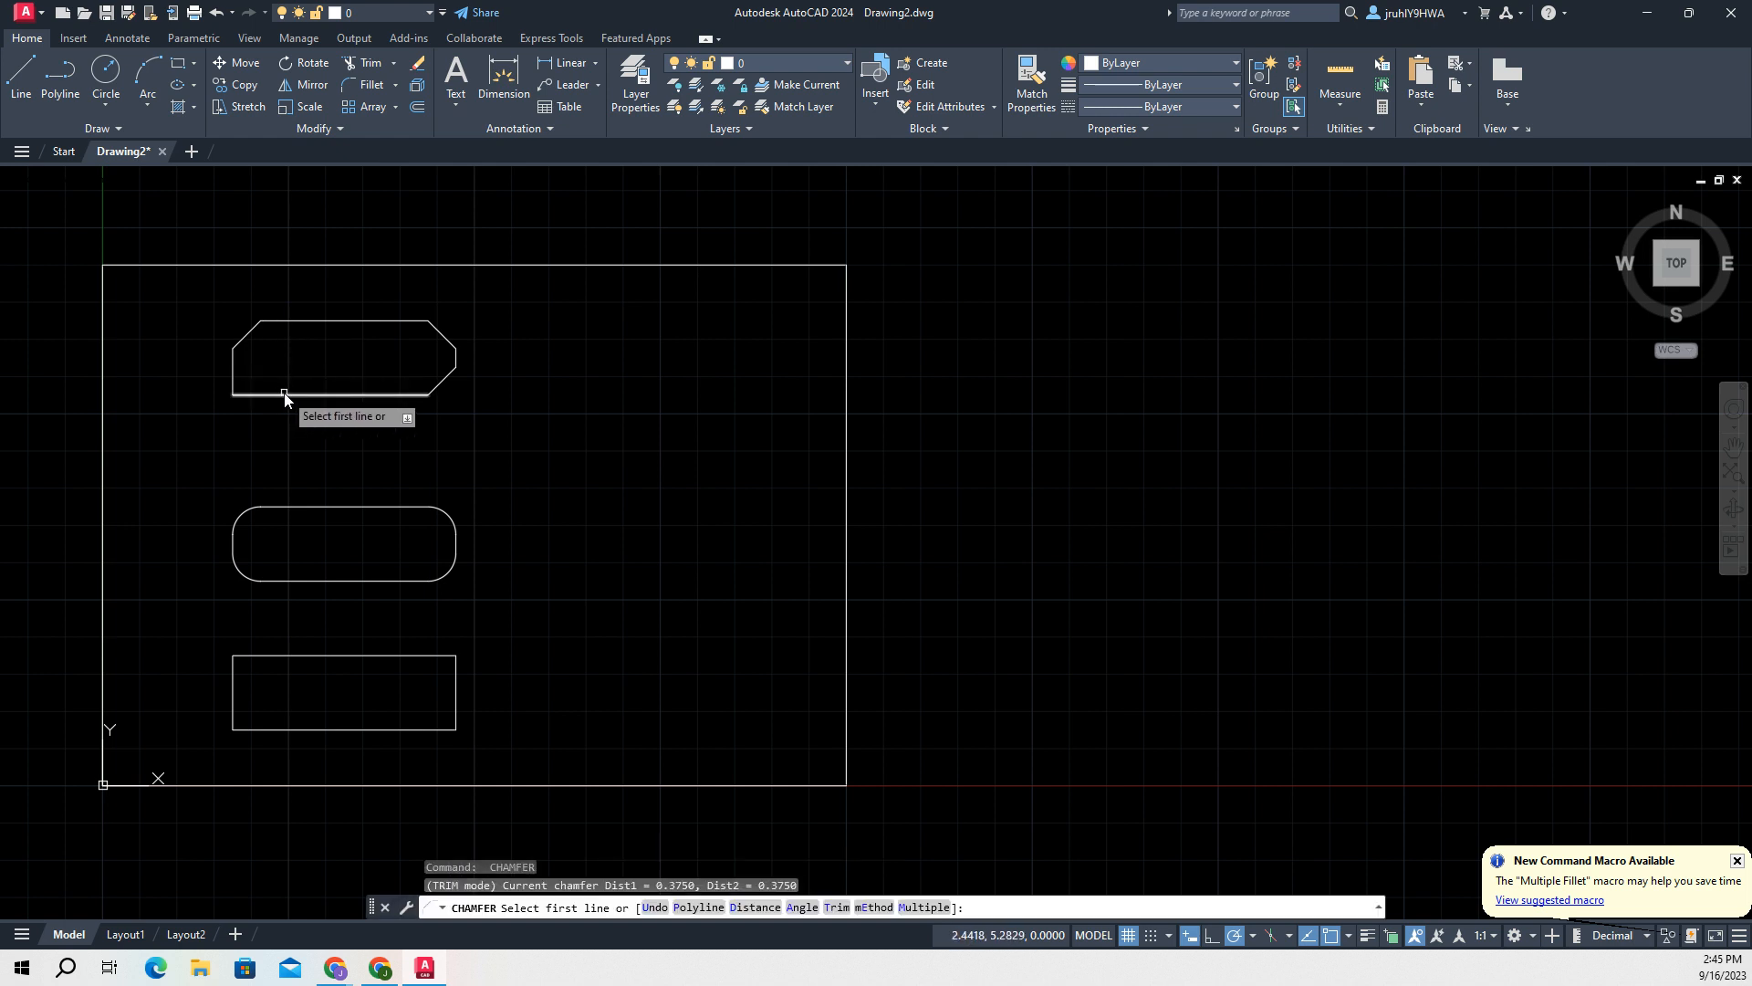
left_click(278, 395)
left_click(233, 370)
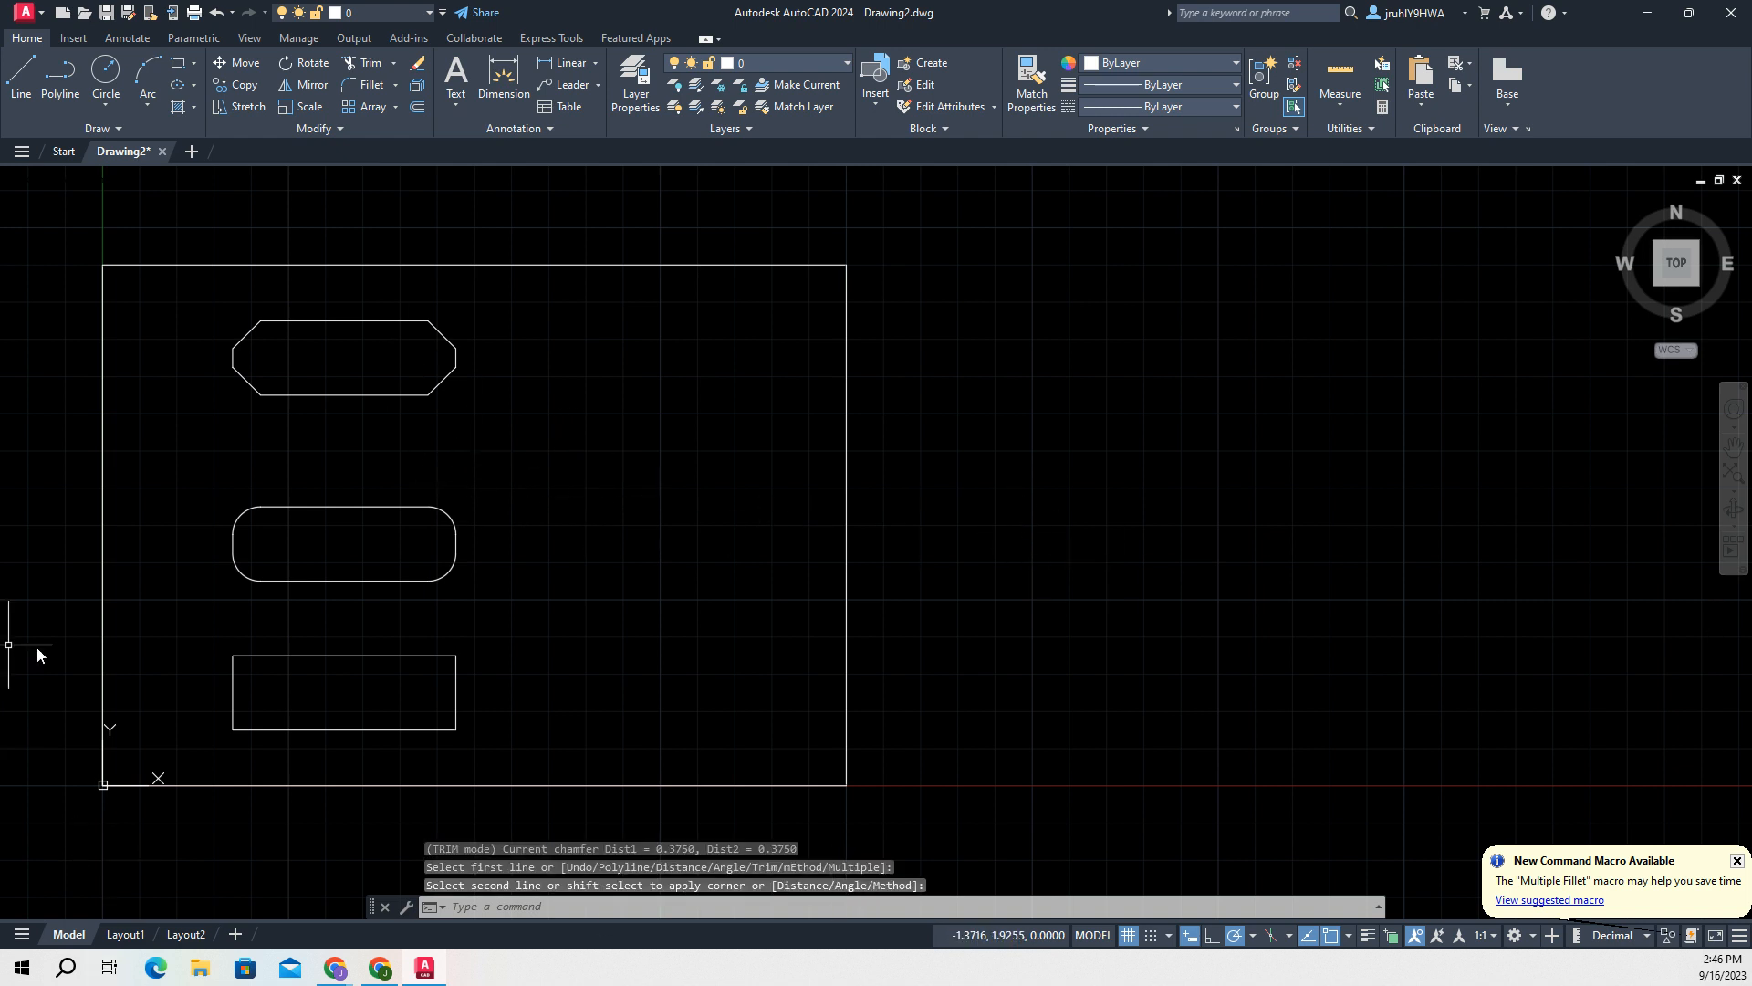
key("Escape")
key("Escape")
key("Escape")
scroll(889, 473, "down", 2)
scroll(852, 467, "up", 2)
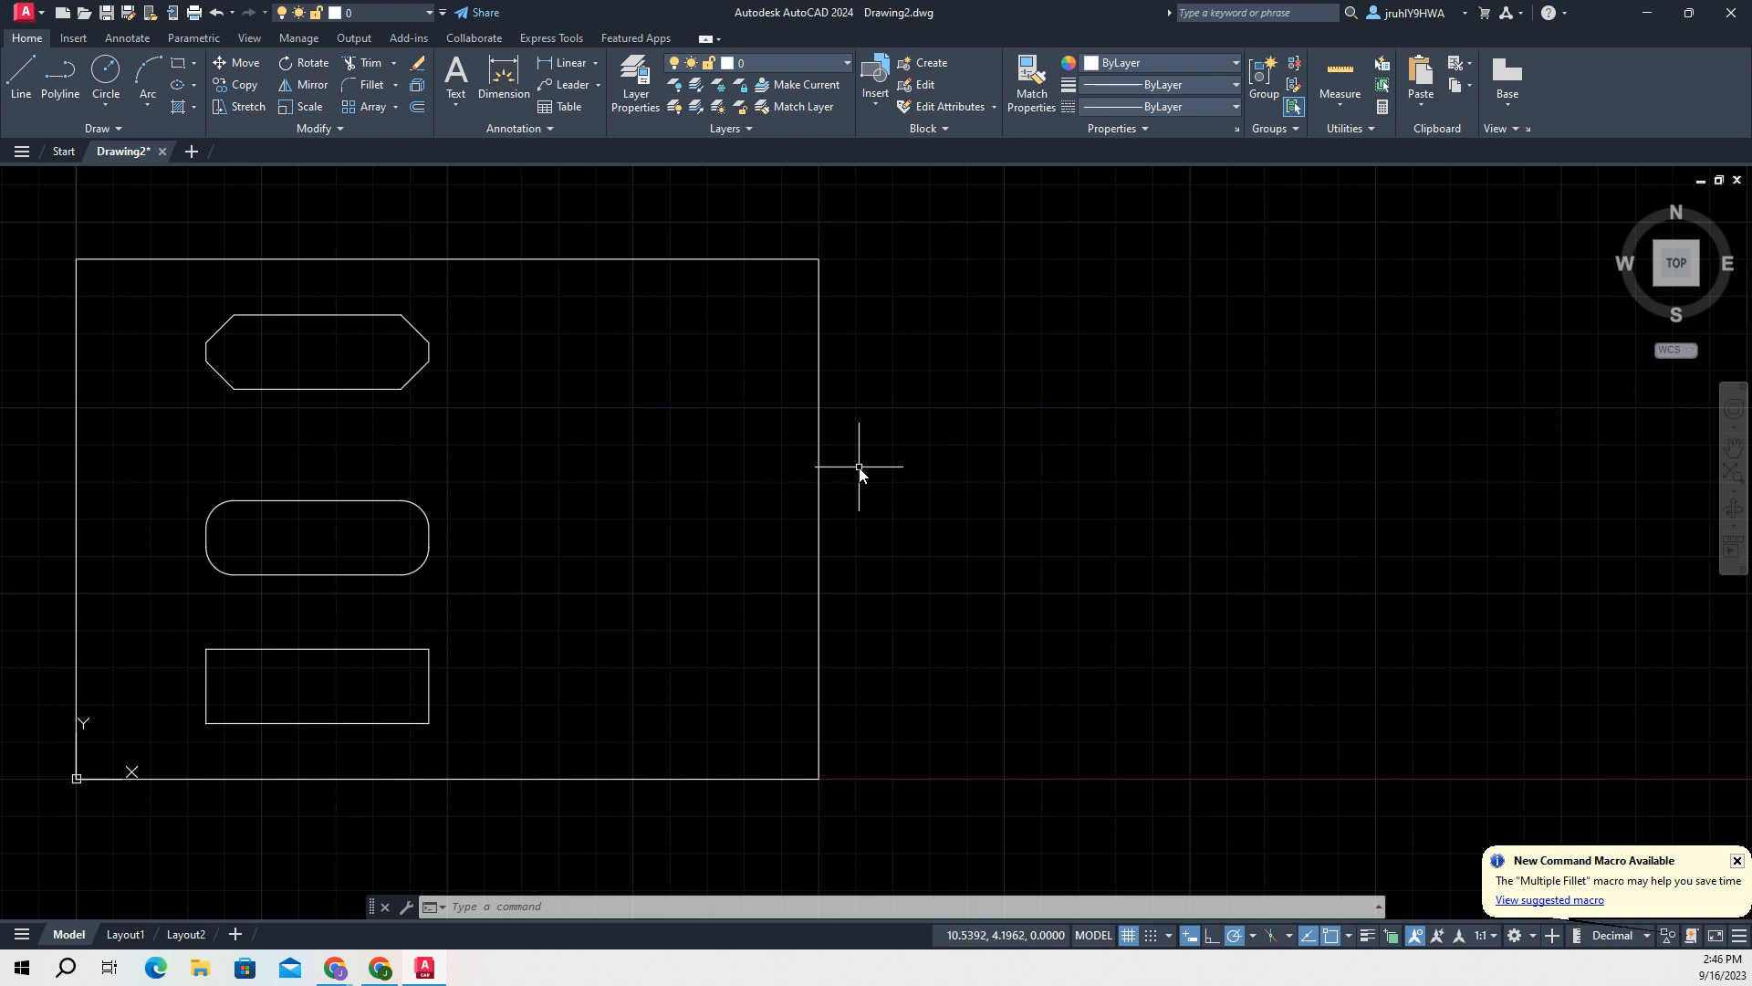
type("REC")
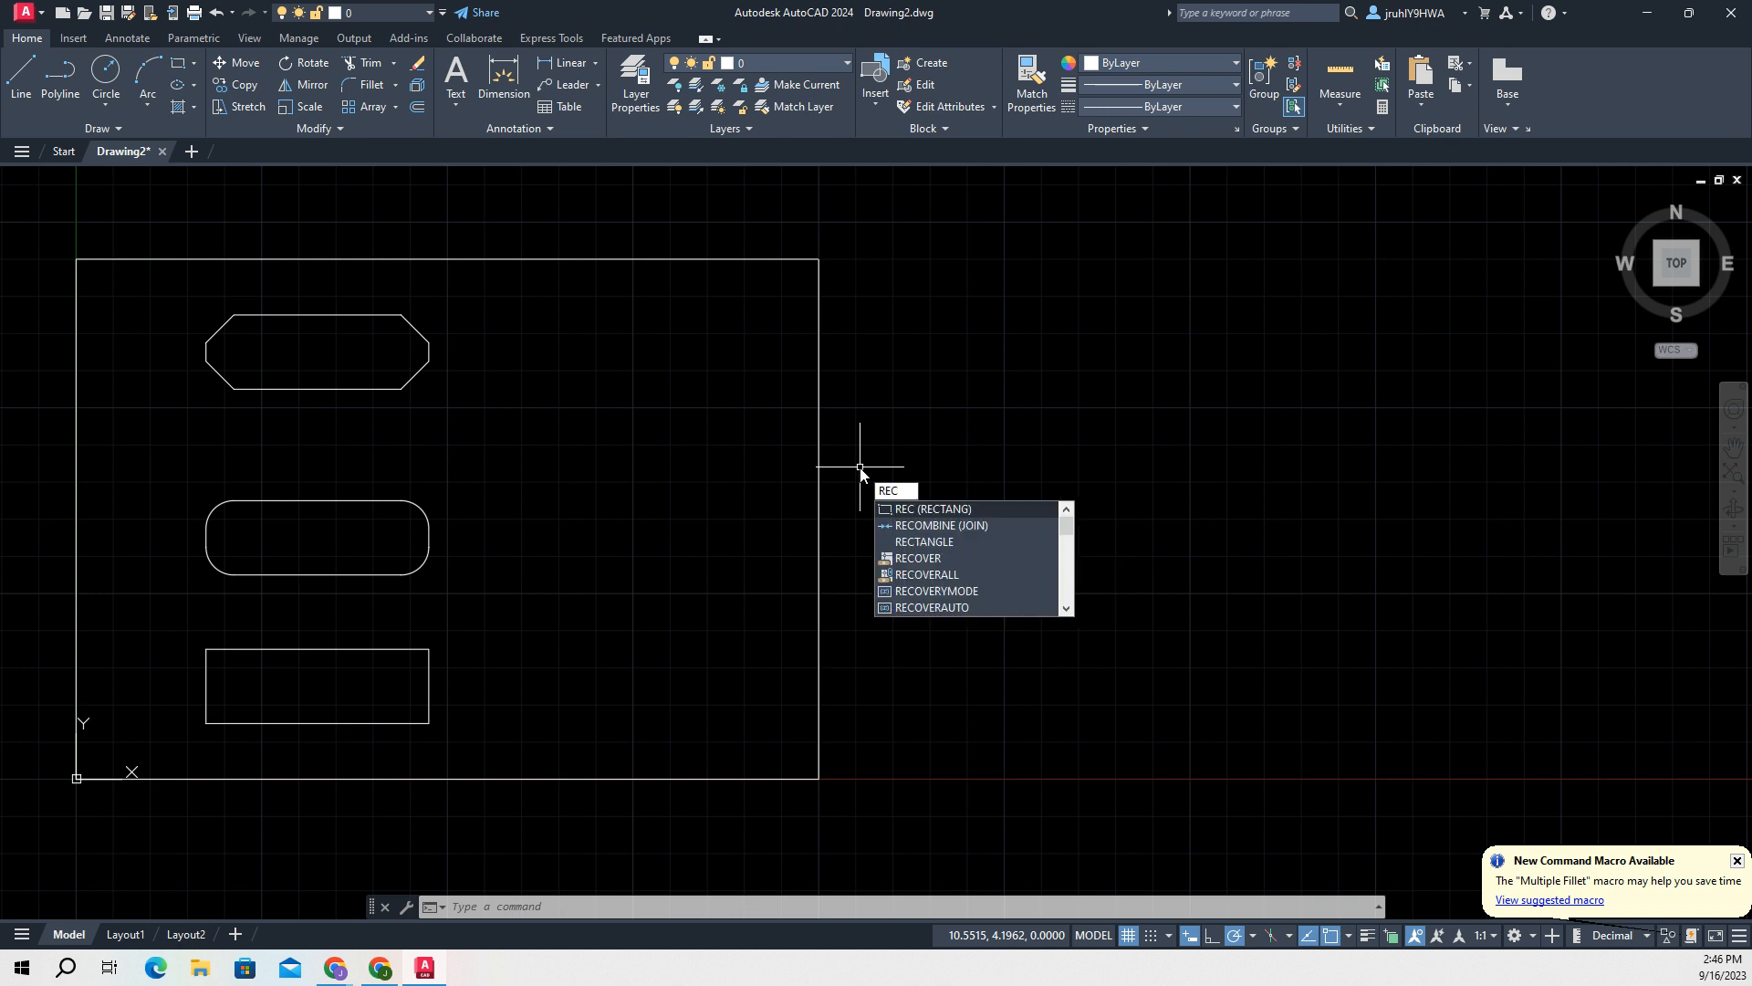
left_click(932, 508)
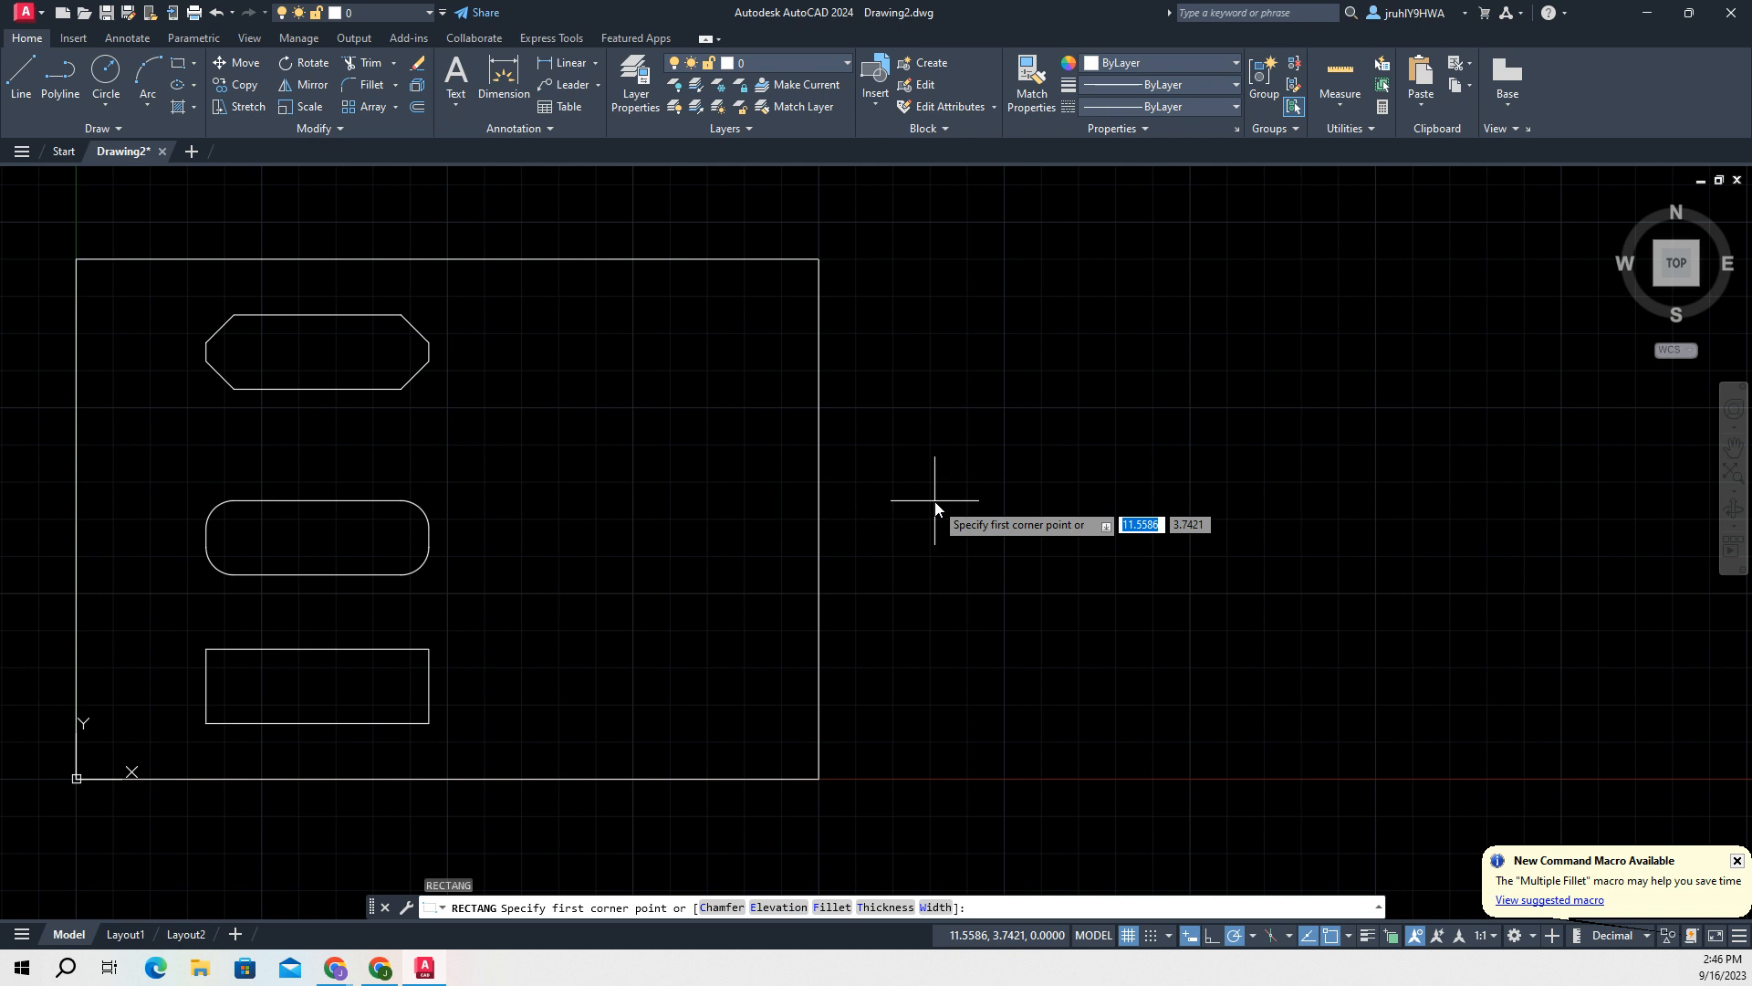
type("6")
key("Tab")
type("1")
key("Tab")
key("Tab")
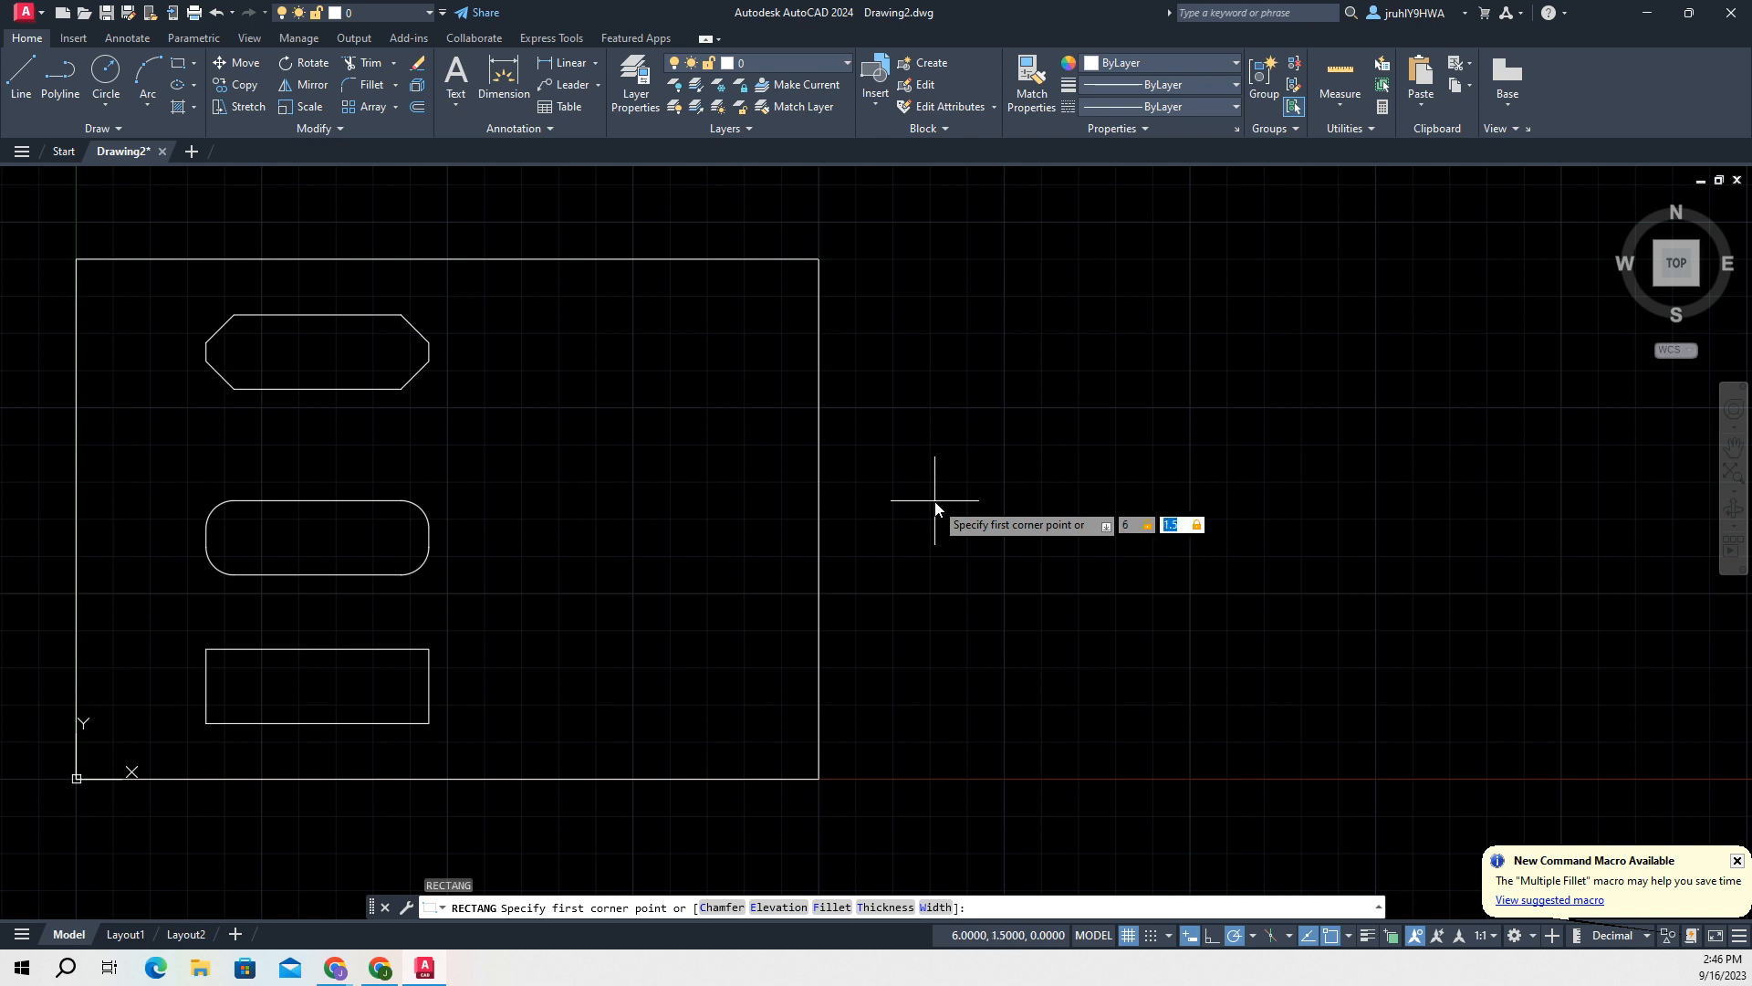
key("Return")
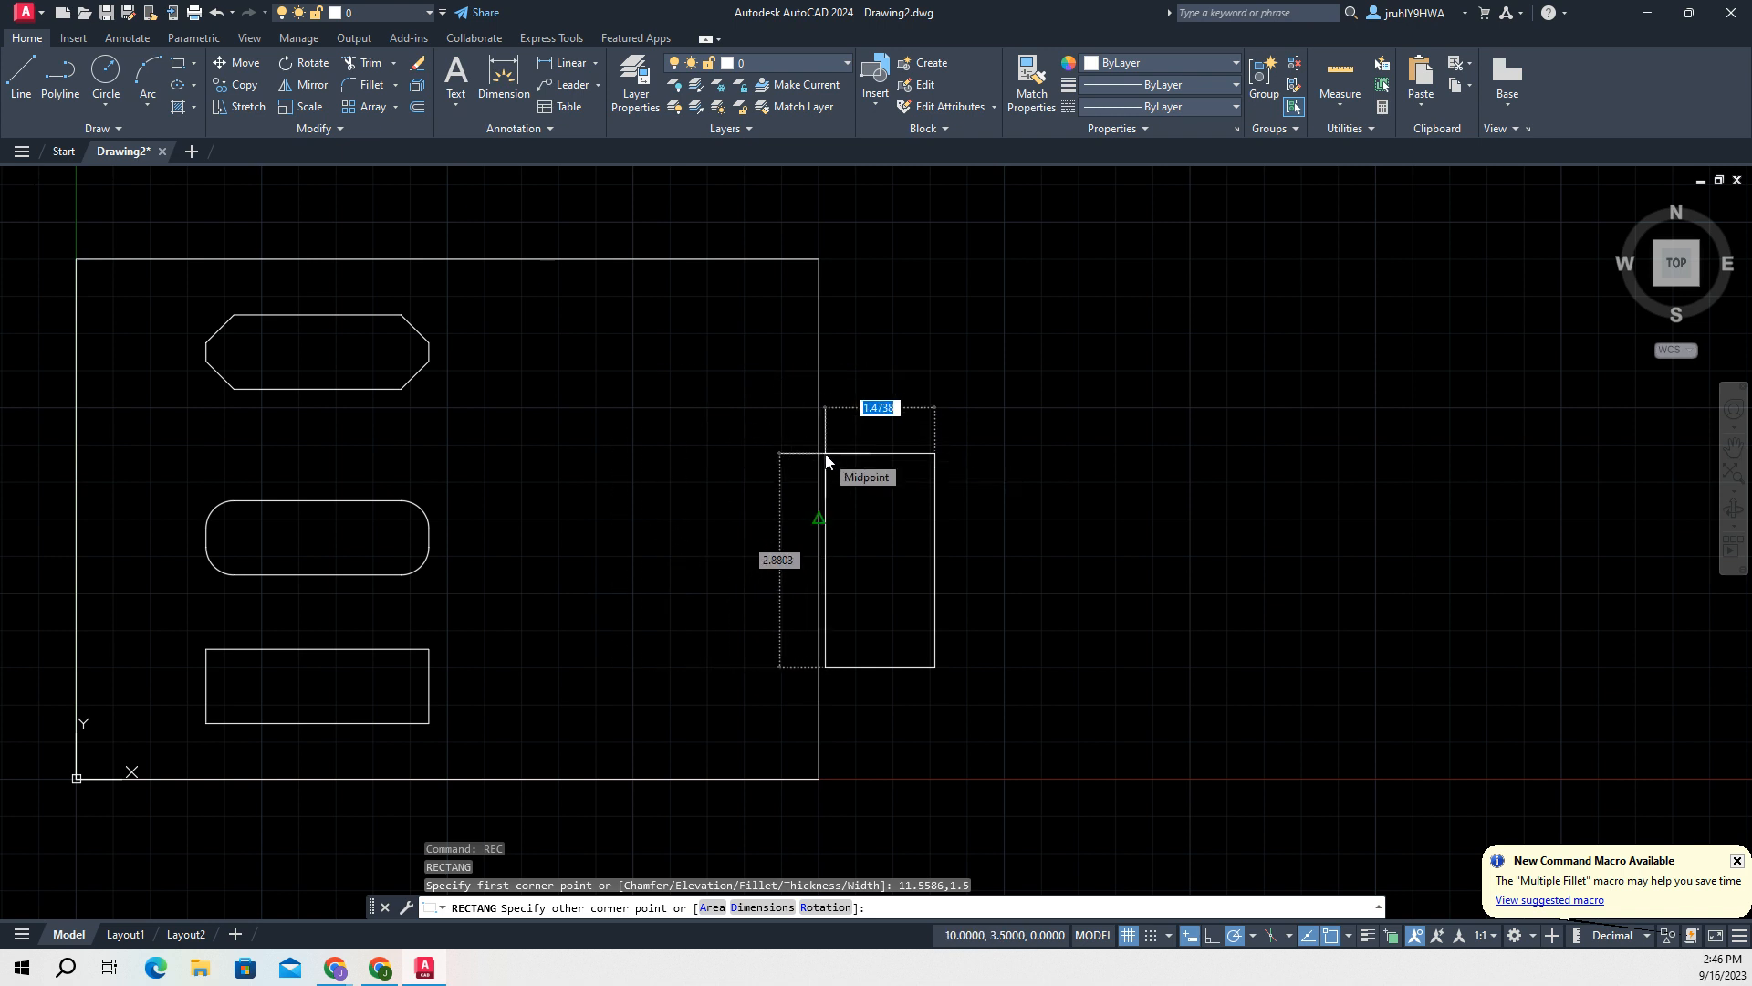
key("Escape")
key("Escape")
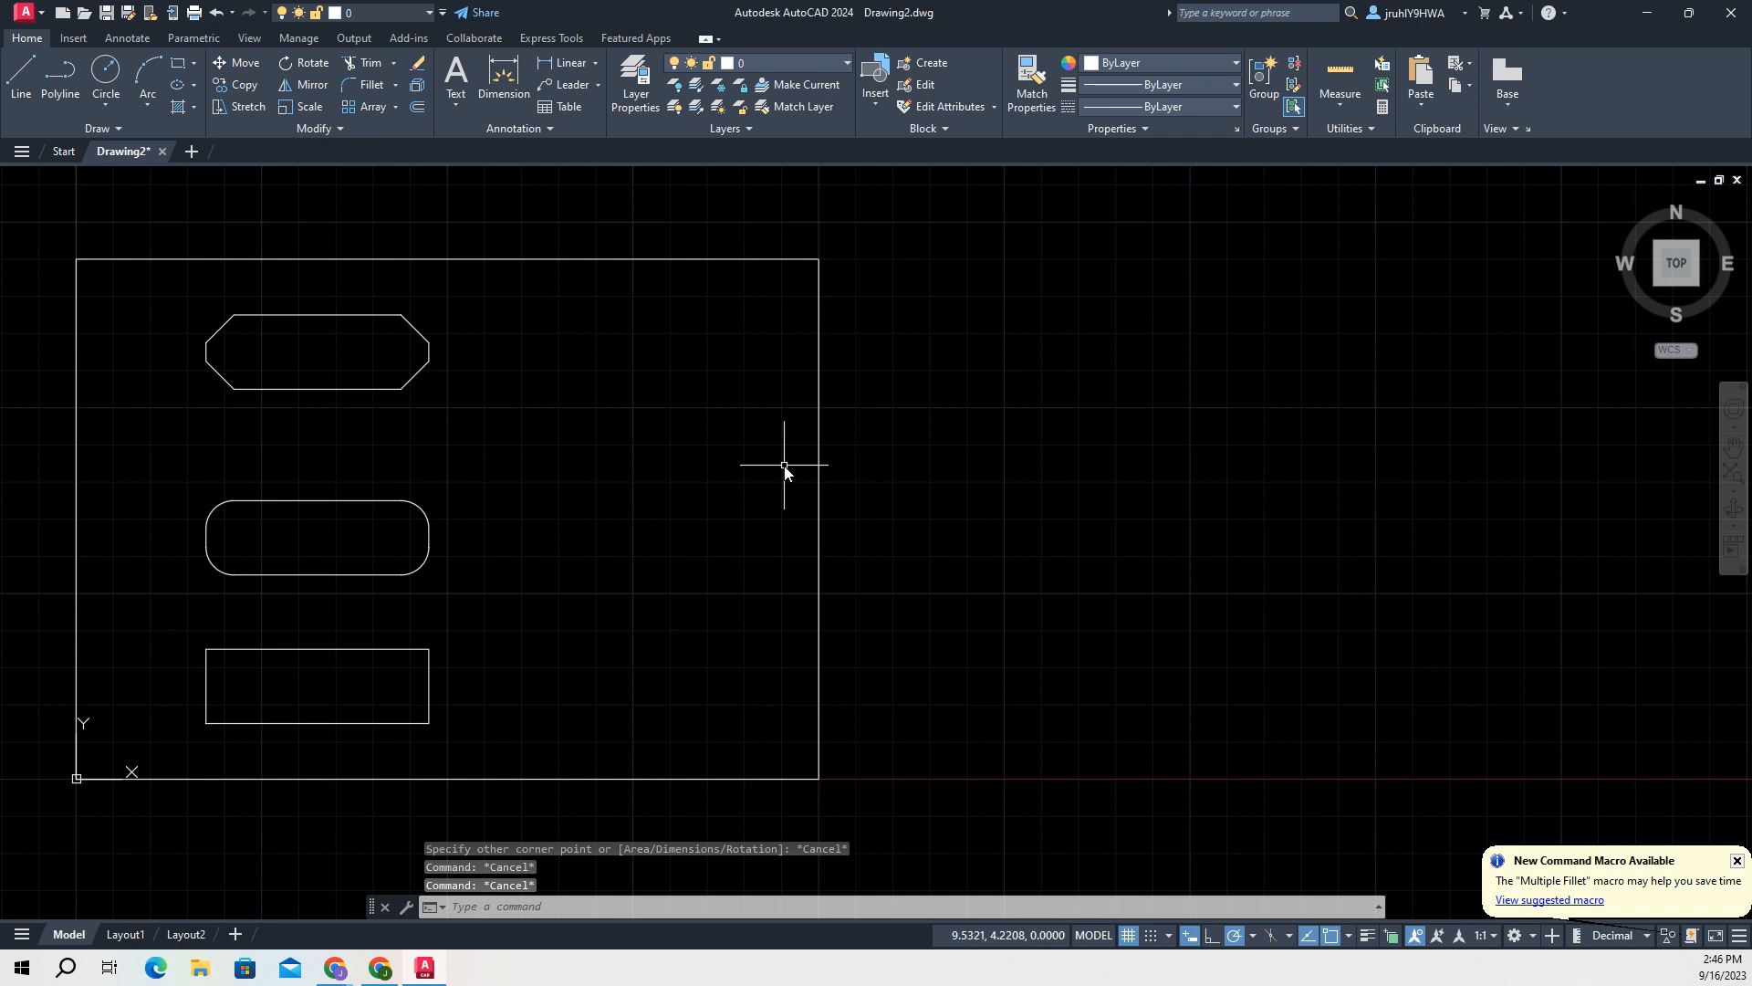
- Draw a .5 by .5 square inside the large rectangle with its lower-left corner at 6,1.5
type("rec")
key("Return")
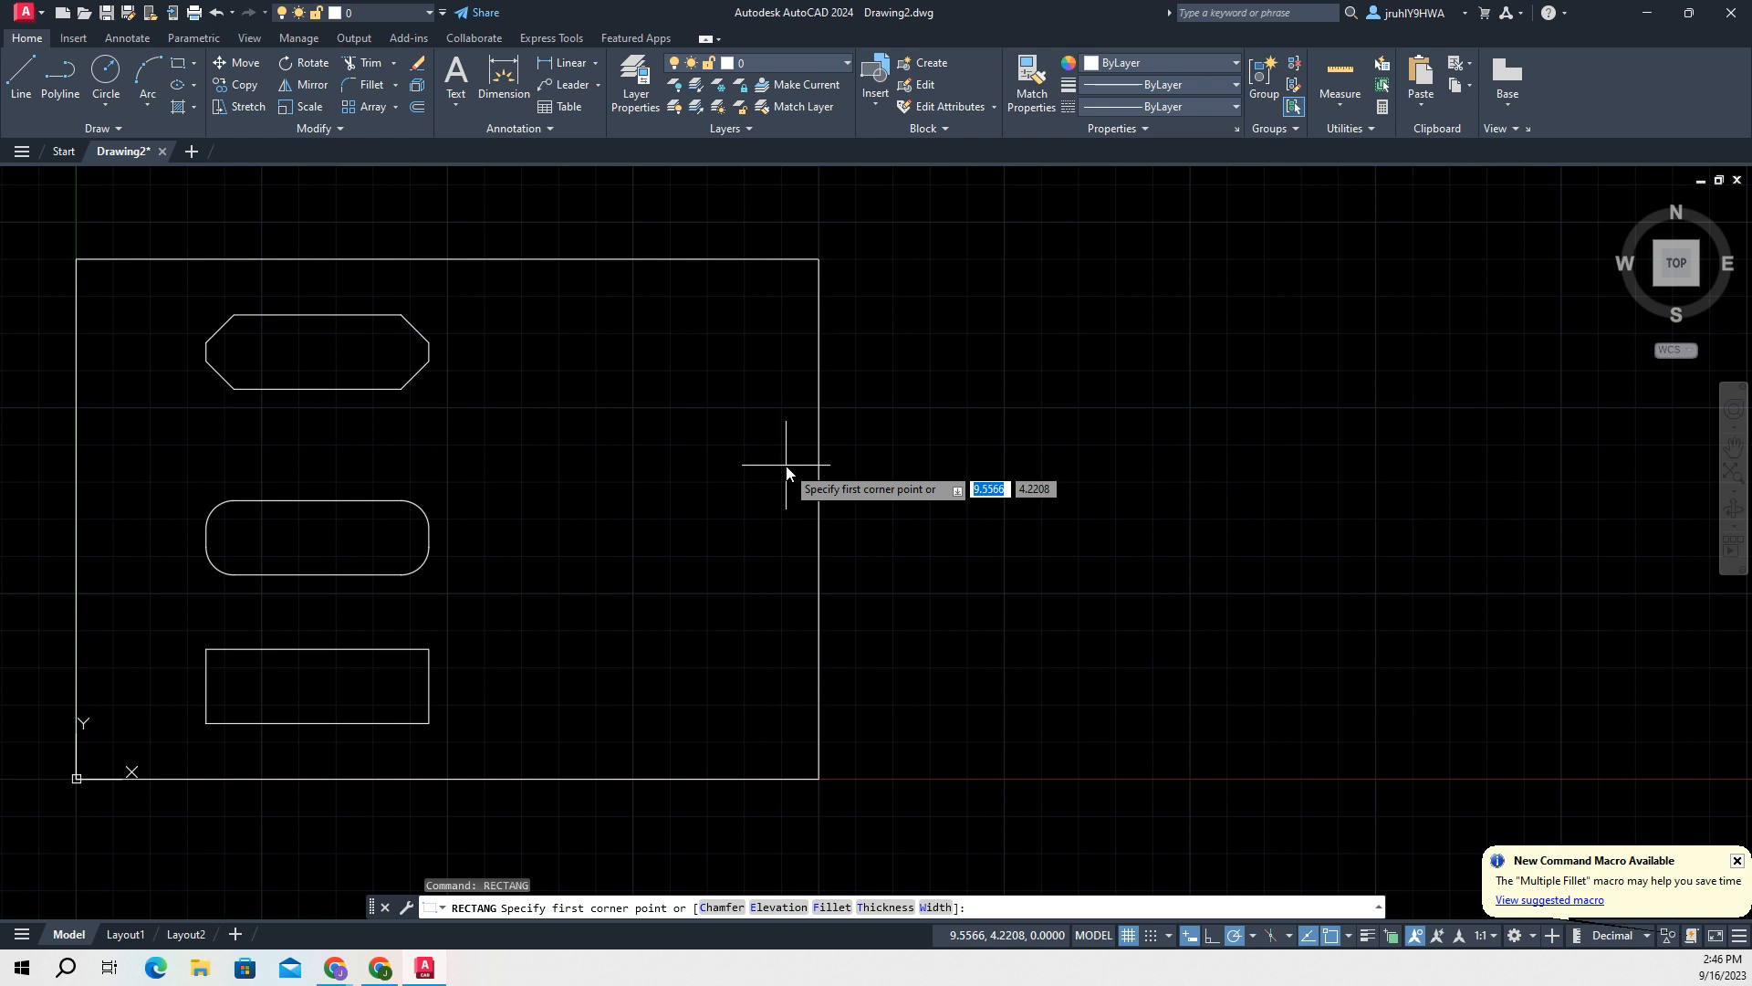
type("6")
key("Tab")
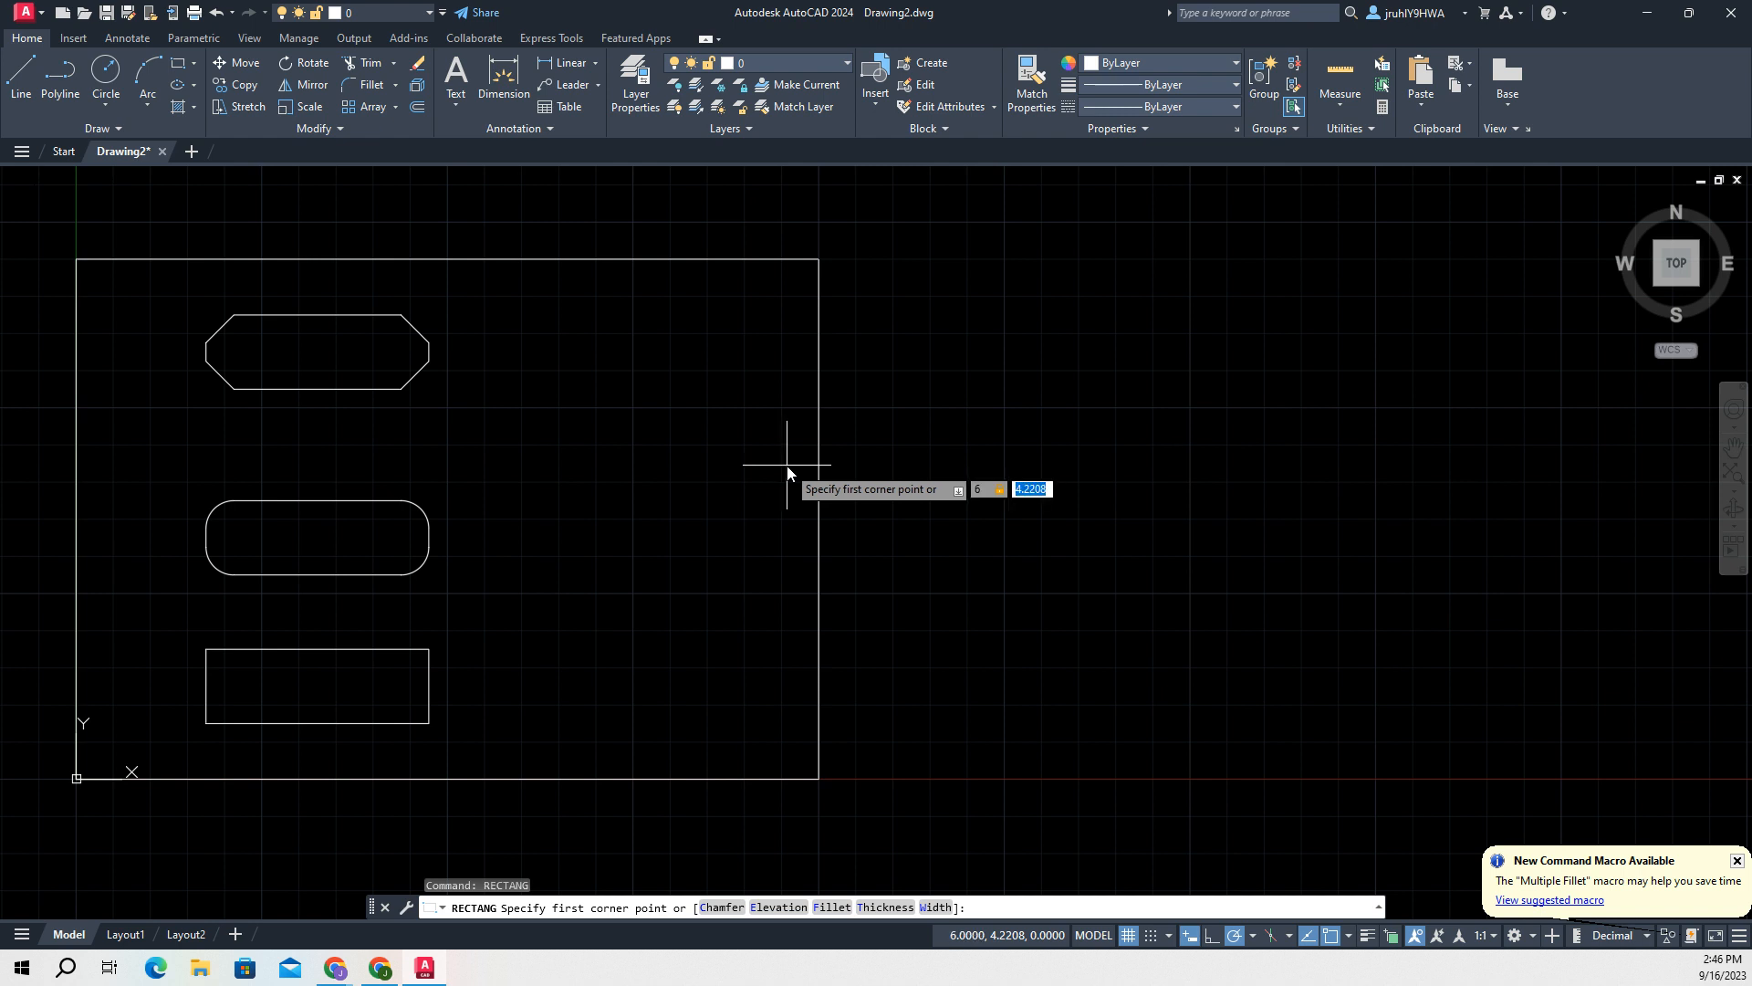
type("1.5")
key("Tab")
key("Return")
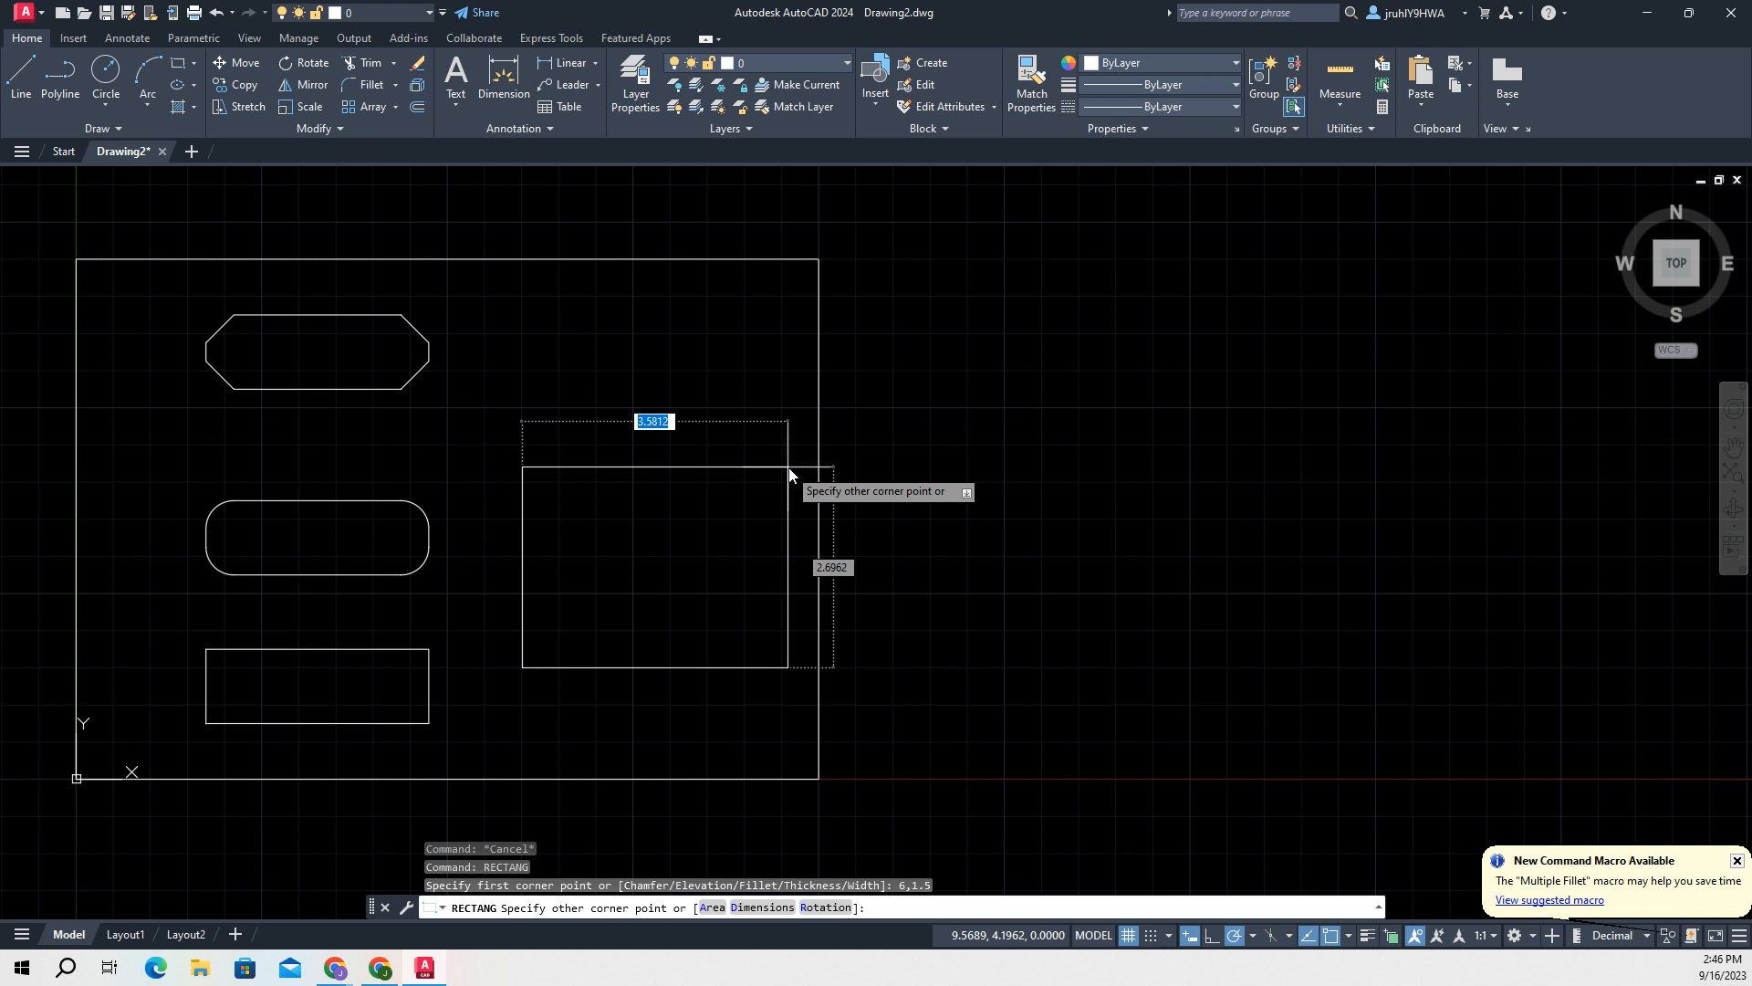
type(".5")
key("Tab")
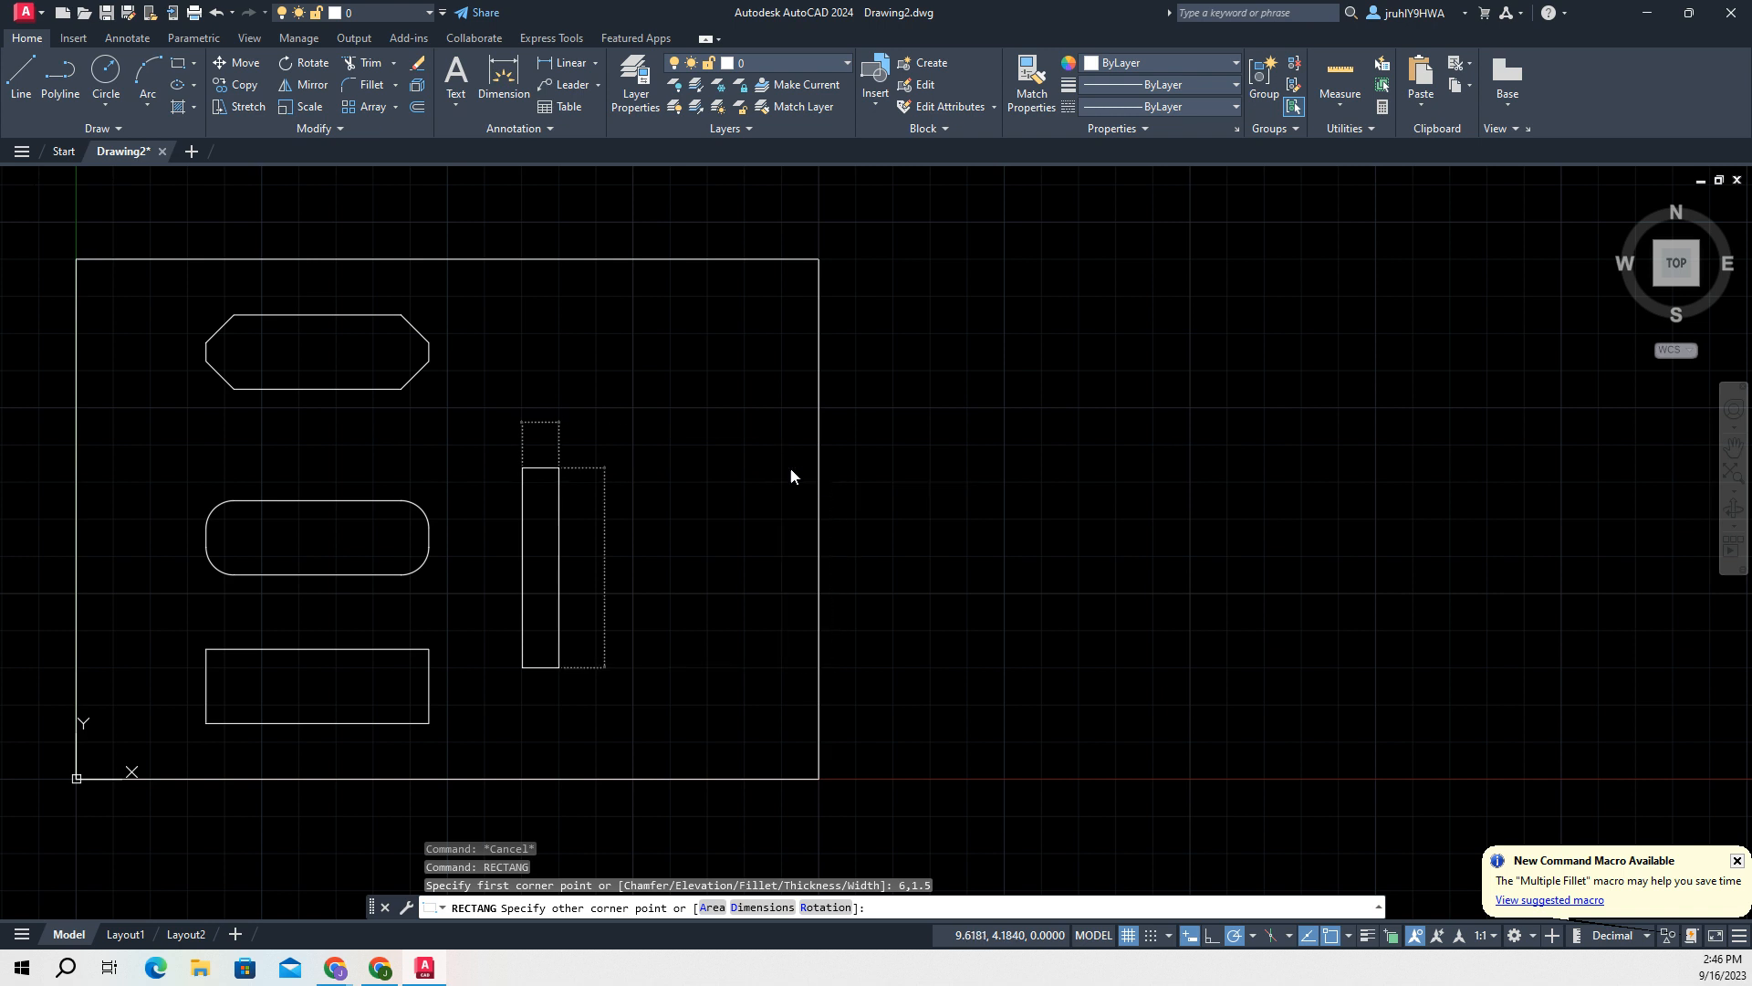
type(".5")
key("Tab")
key("Return")
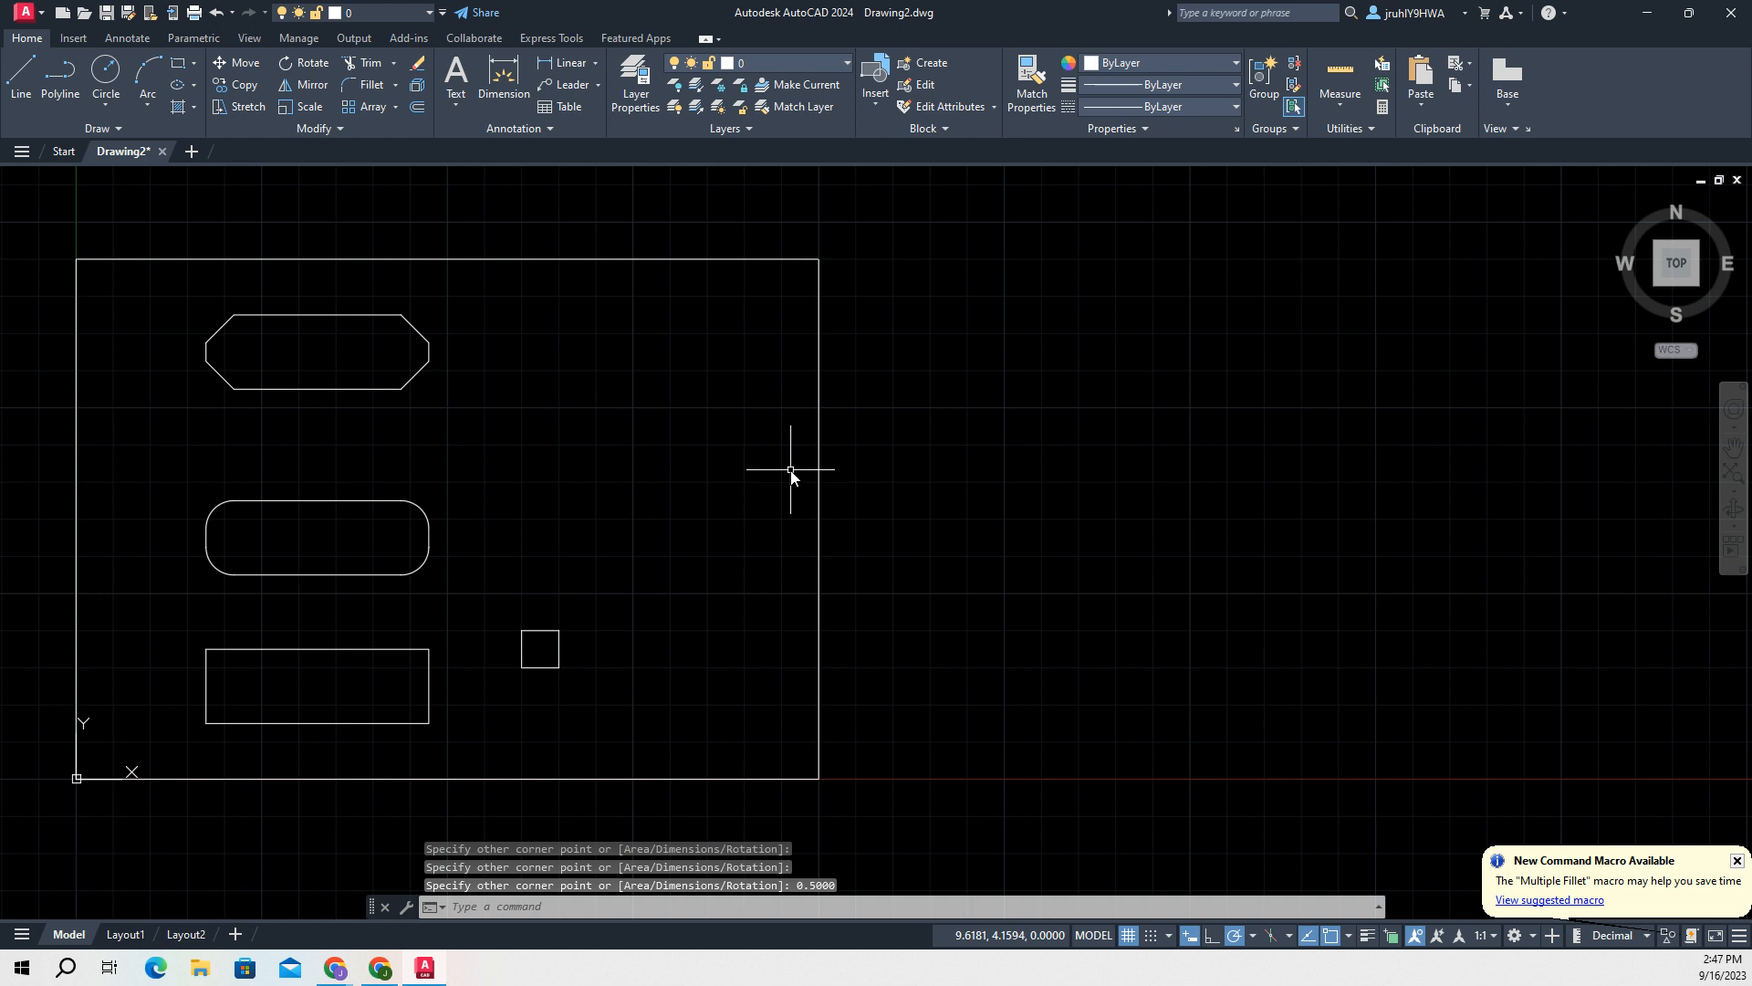
- Create a rectangular array from the small .5 by .5 square
scroll(630, 566, "down", 4)
scroll(628, 566, "up", 5)
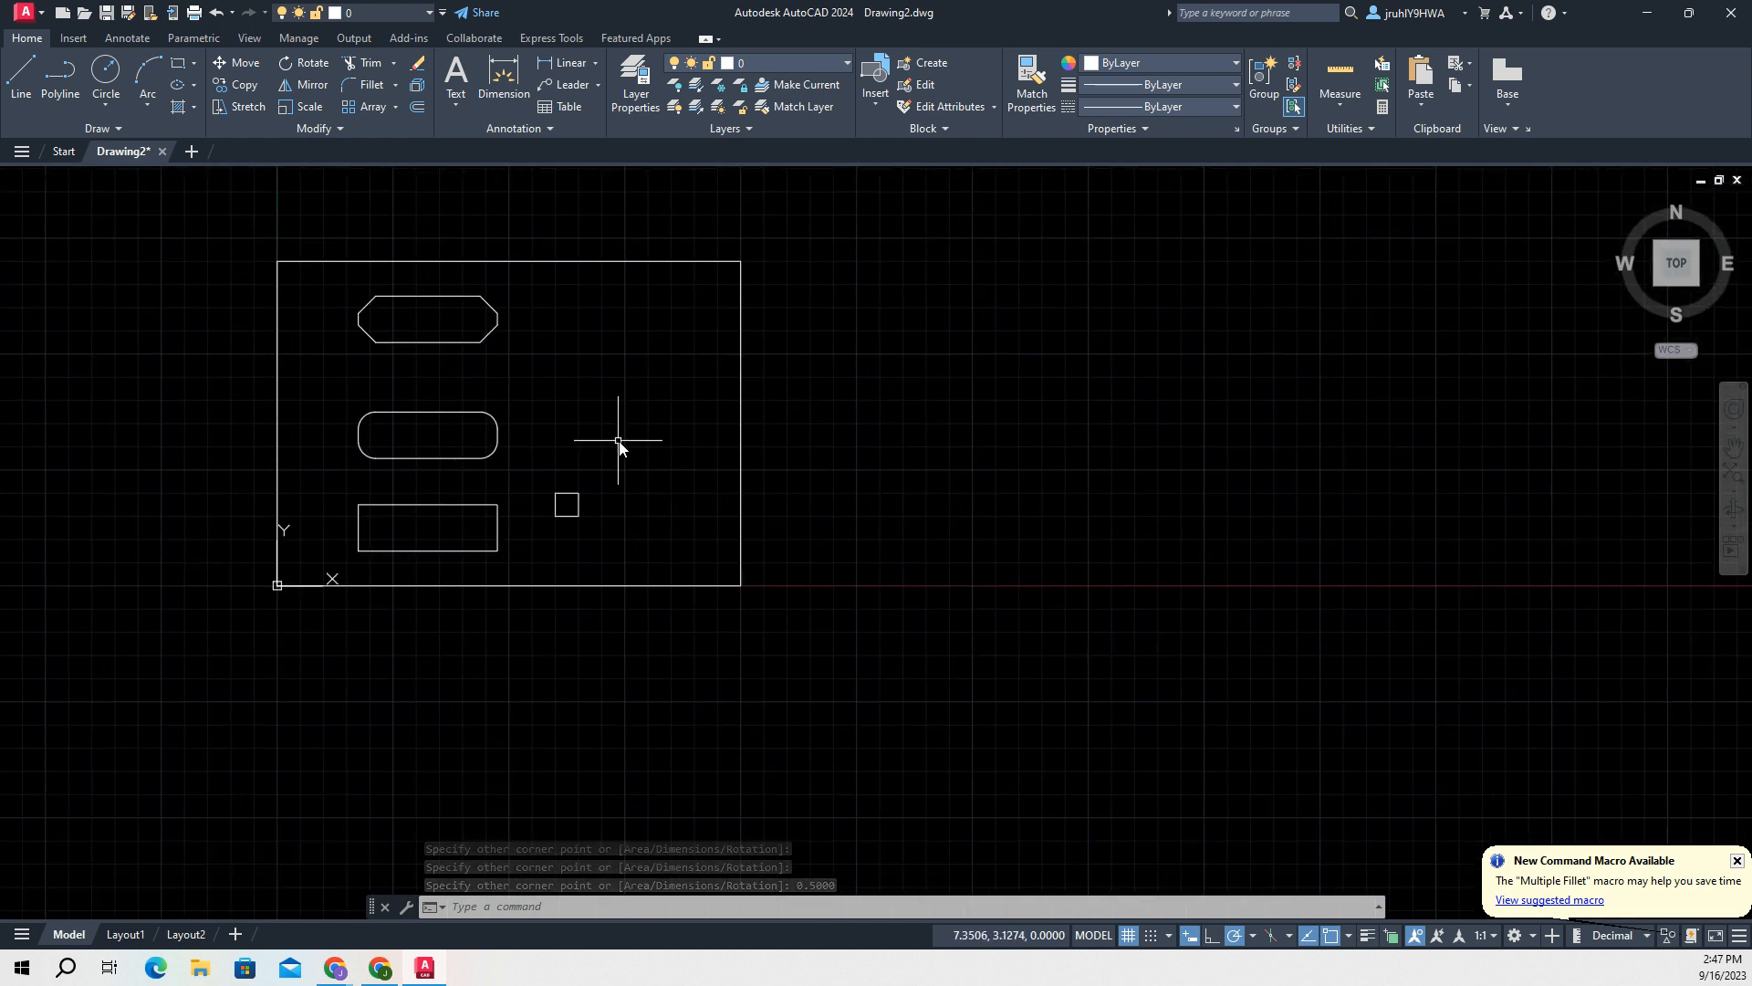
scroll(598, 571, "down", 2)
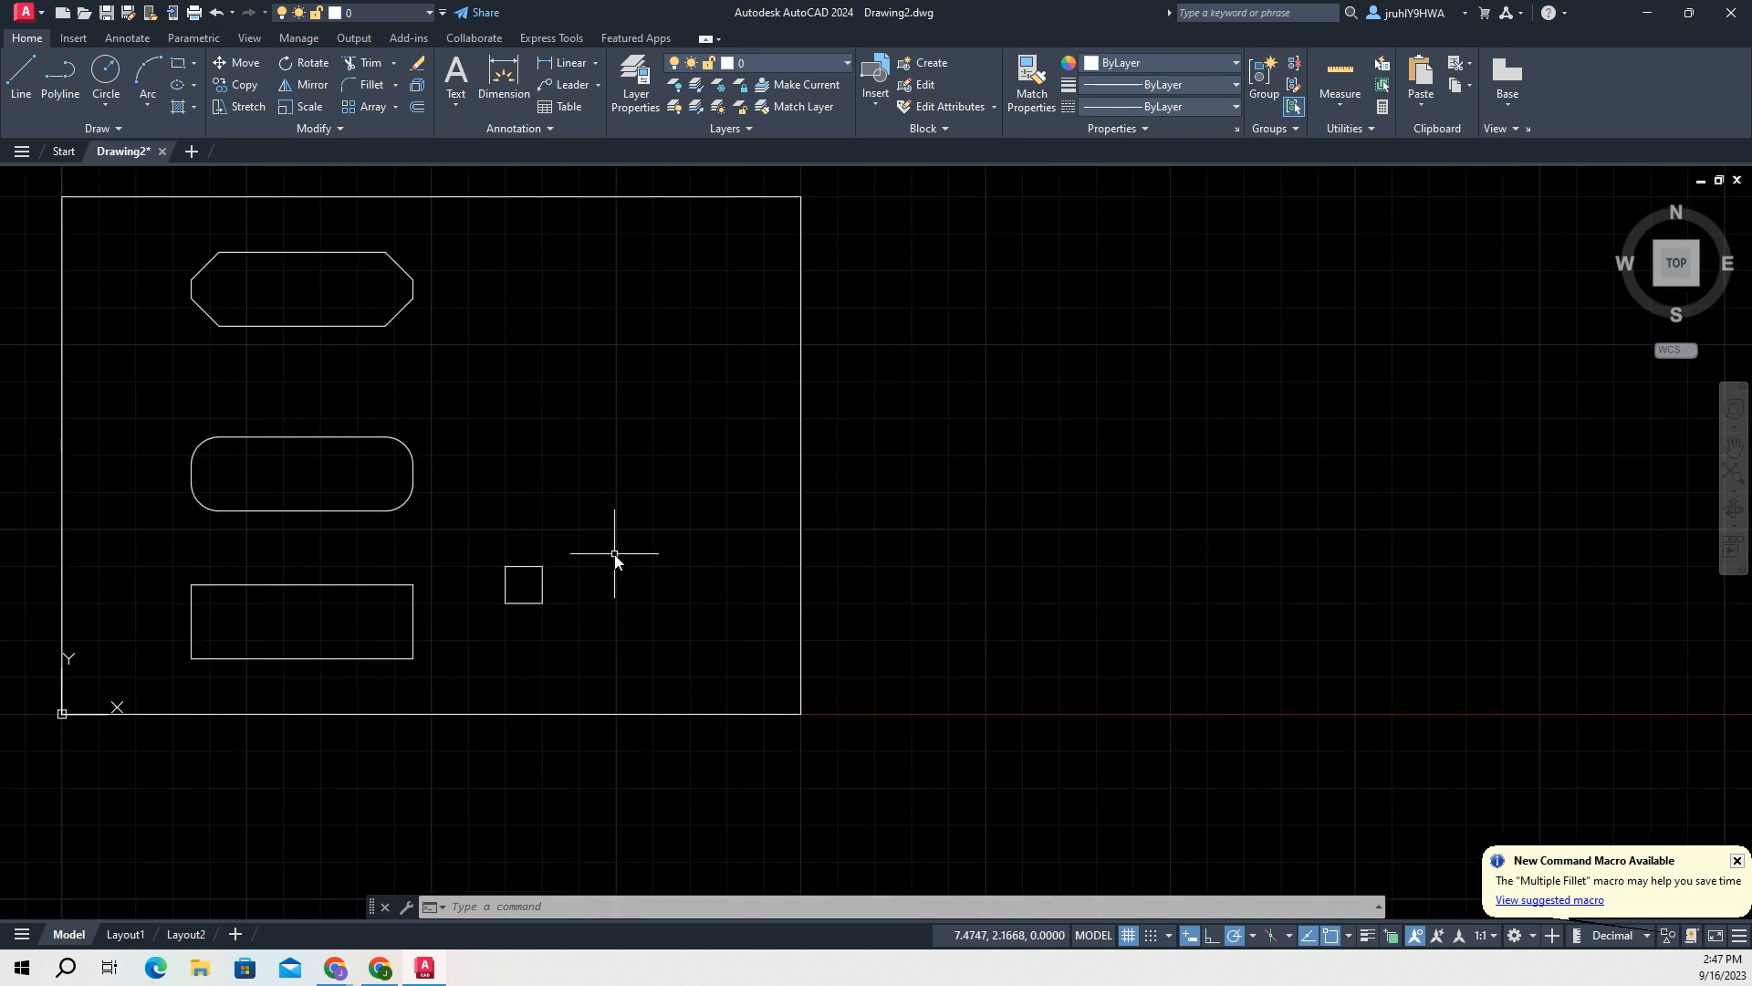
type("a")
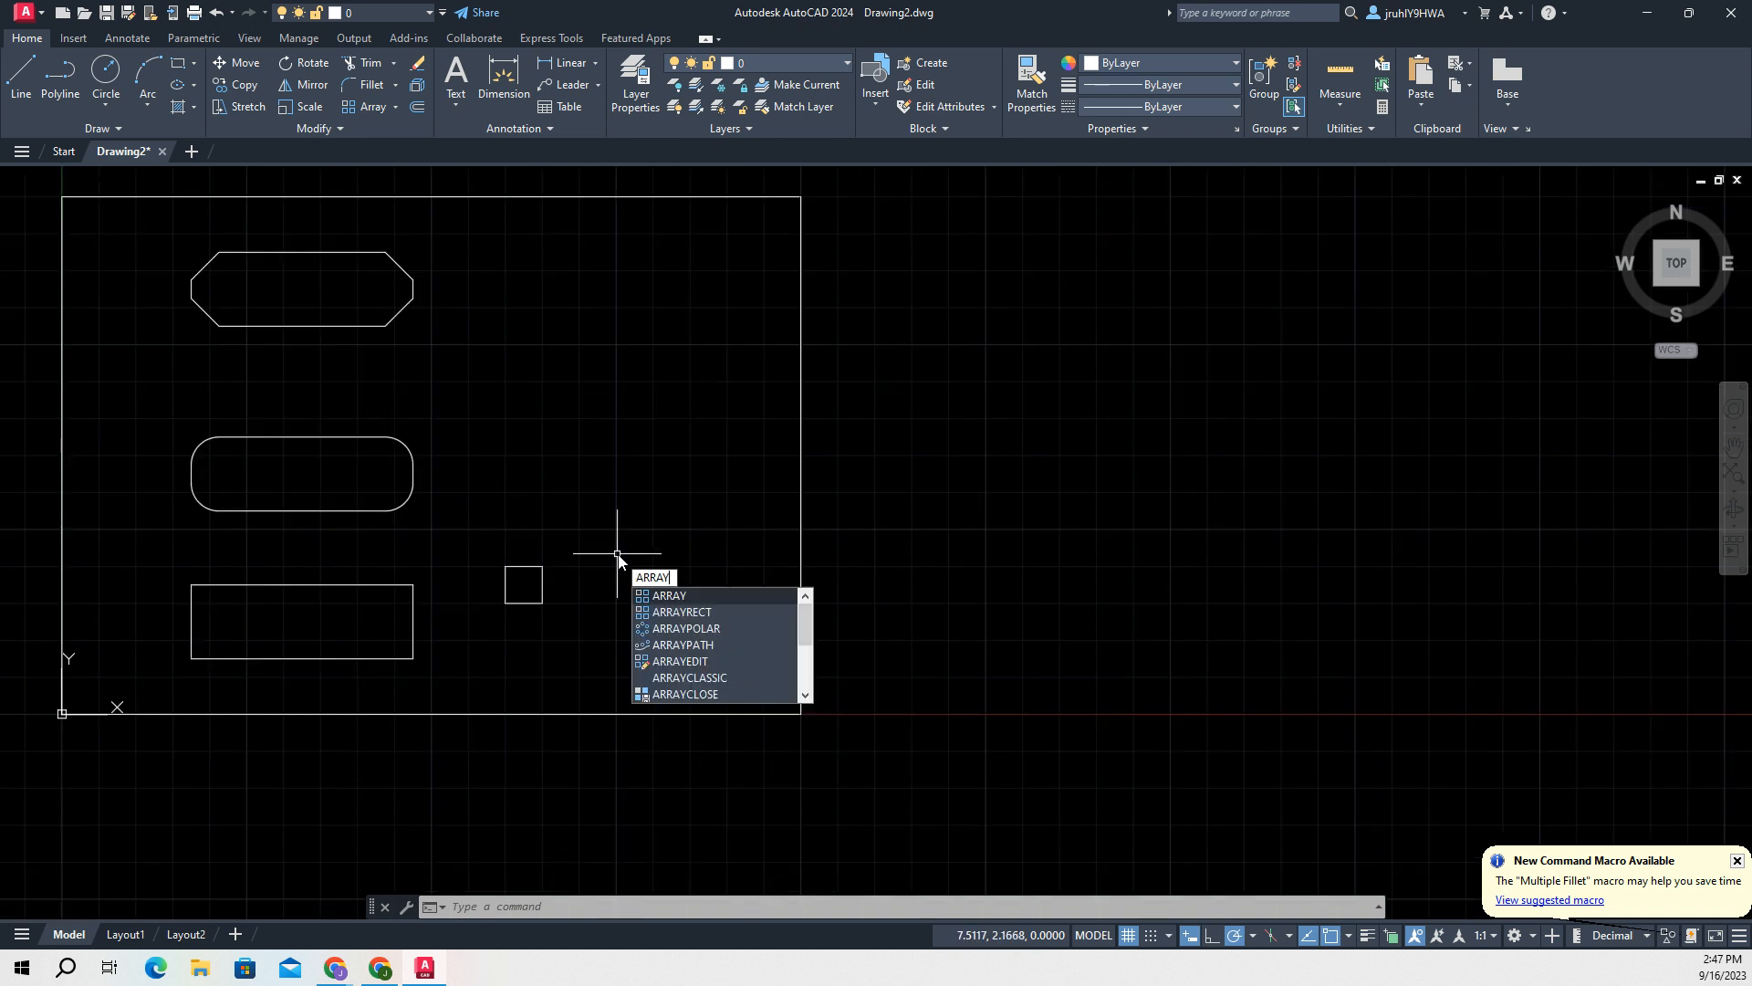
left_click(679, 598)
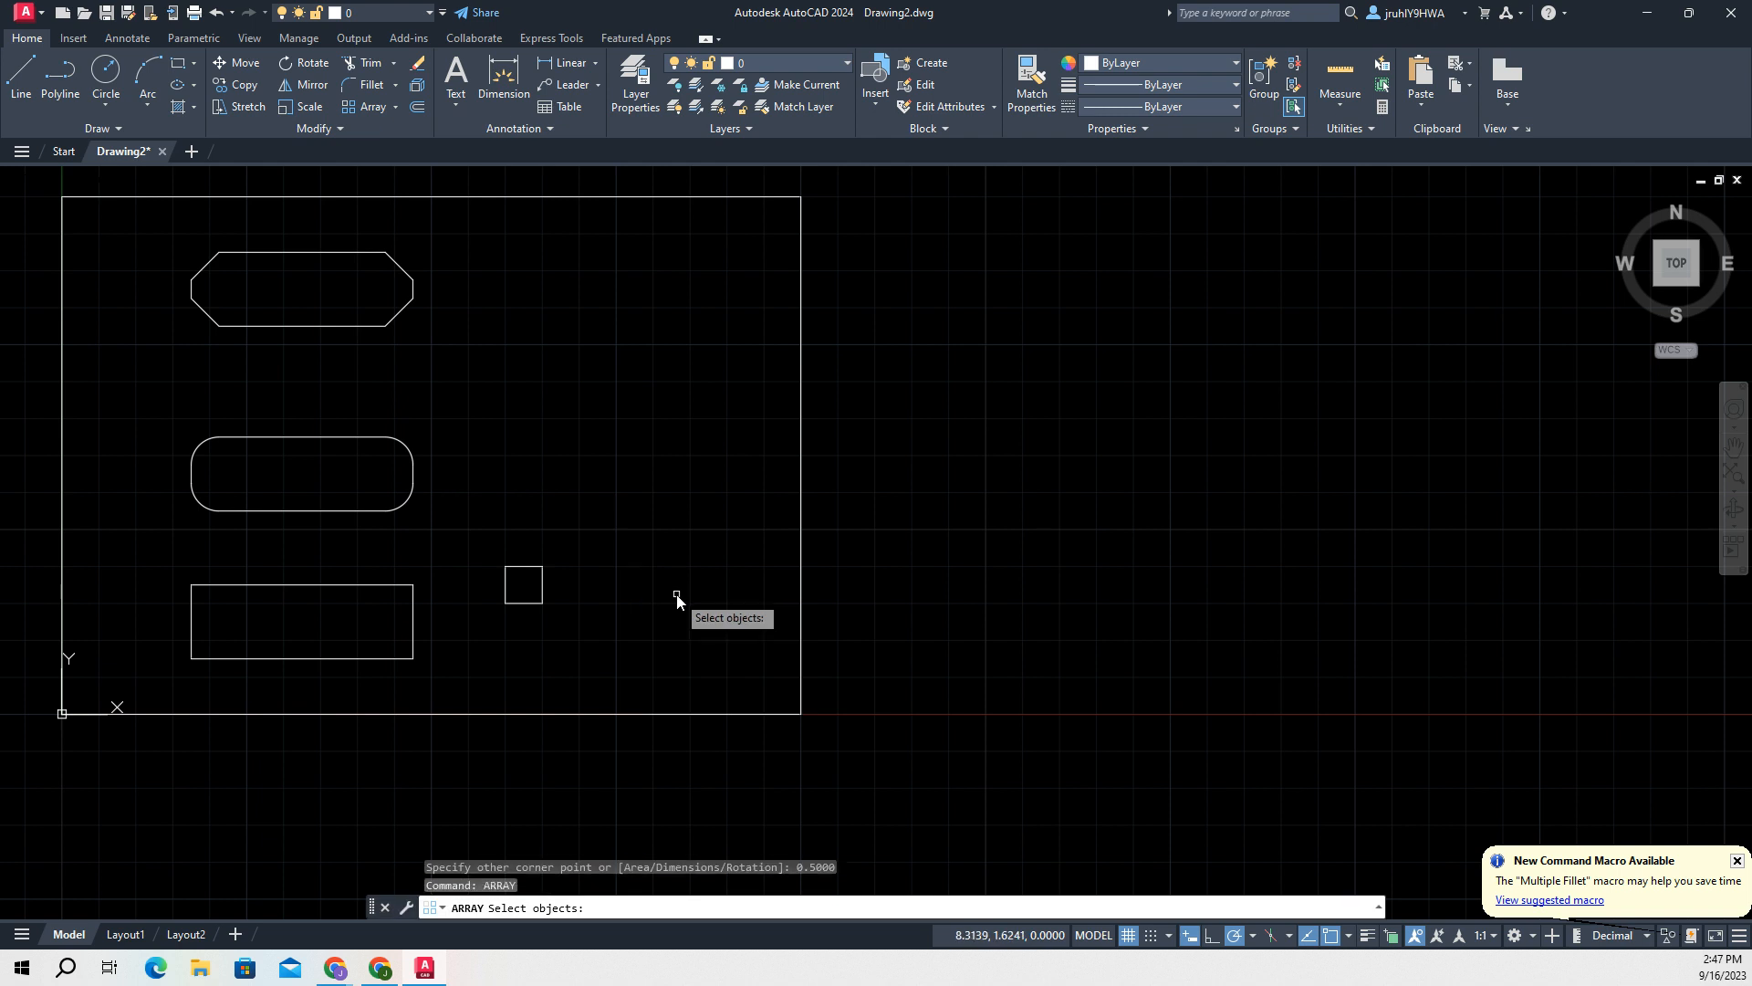
left_click(540, 580)
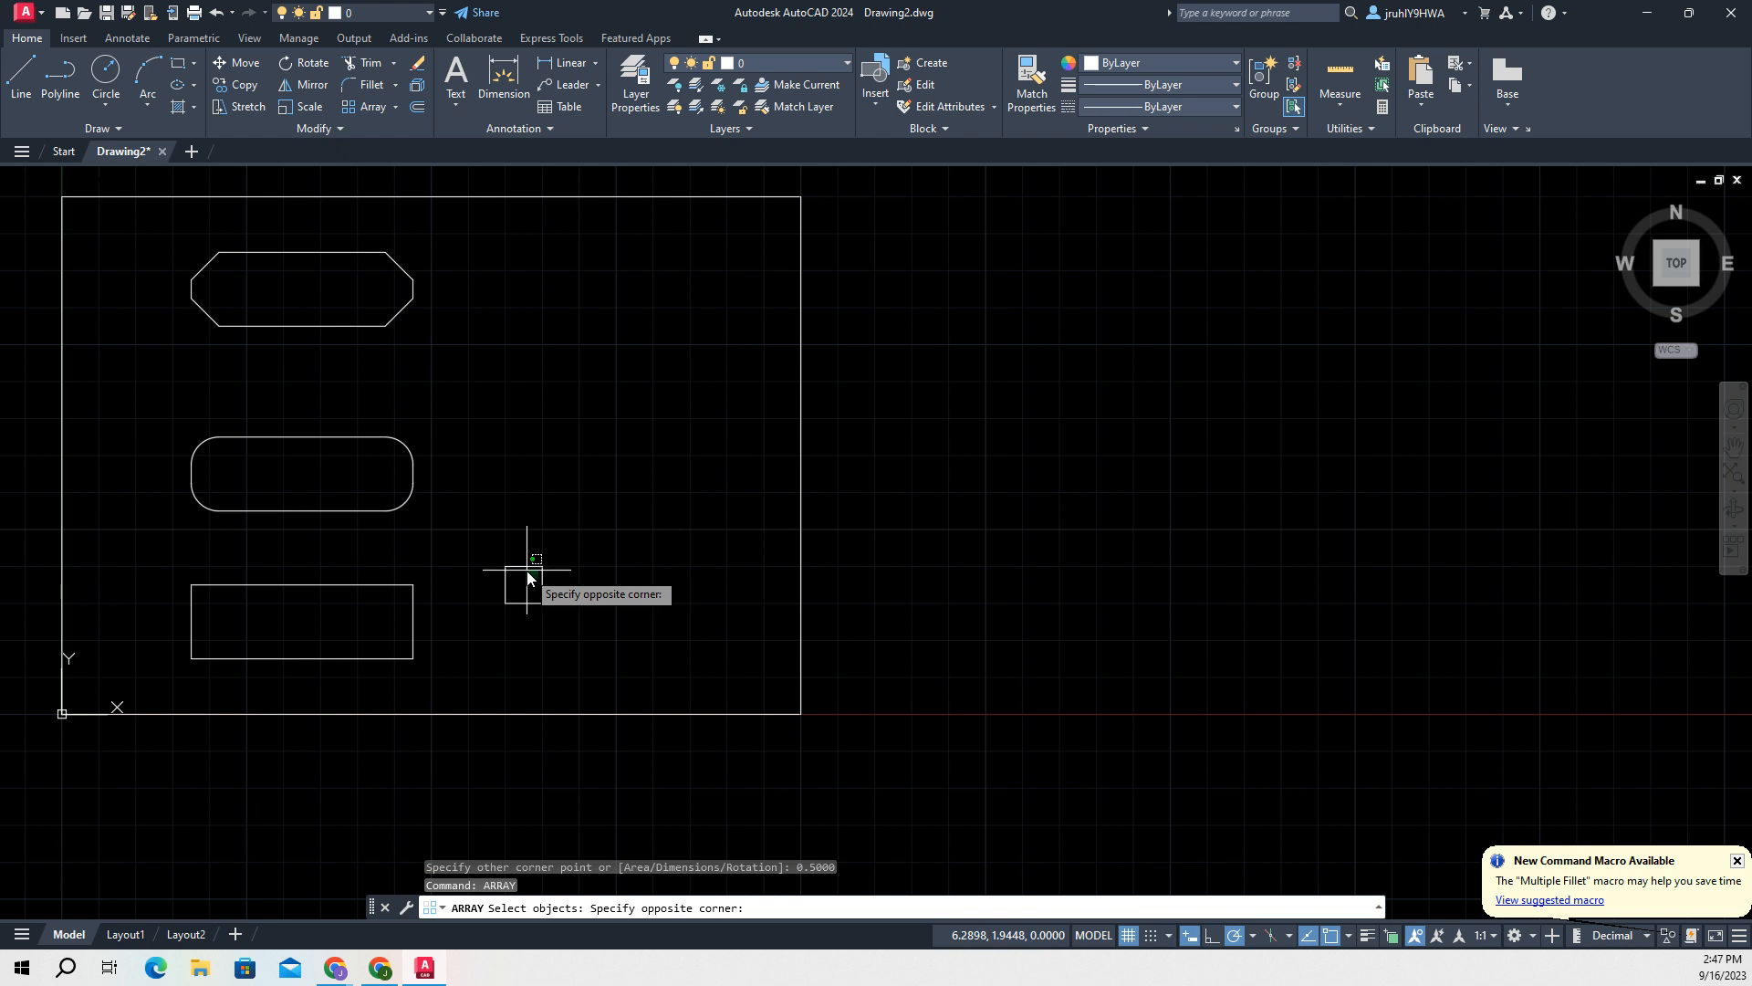
key("Escape")
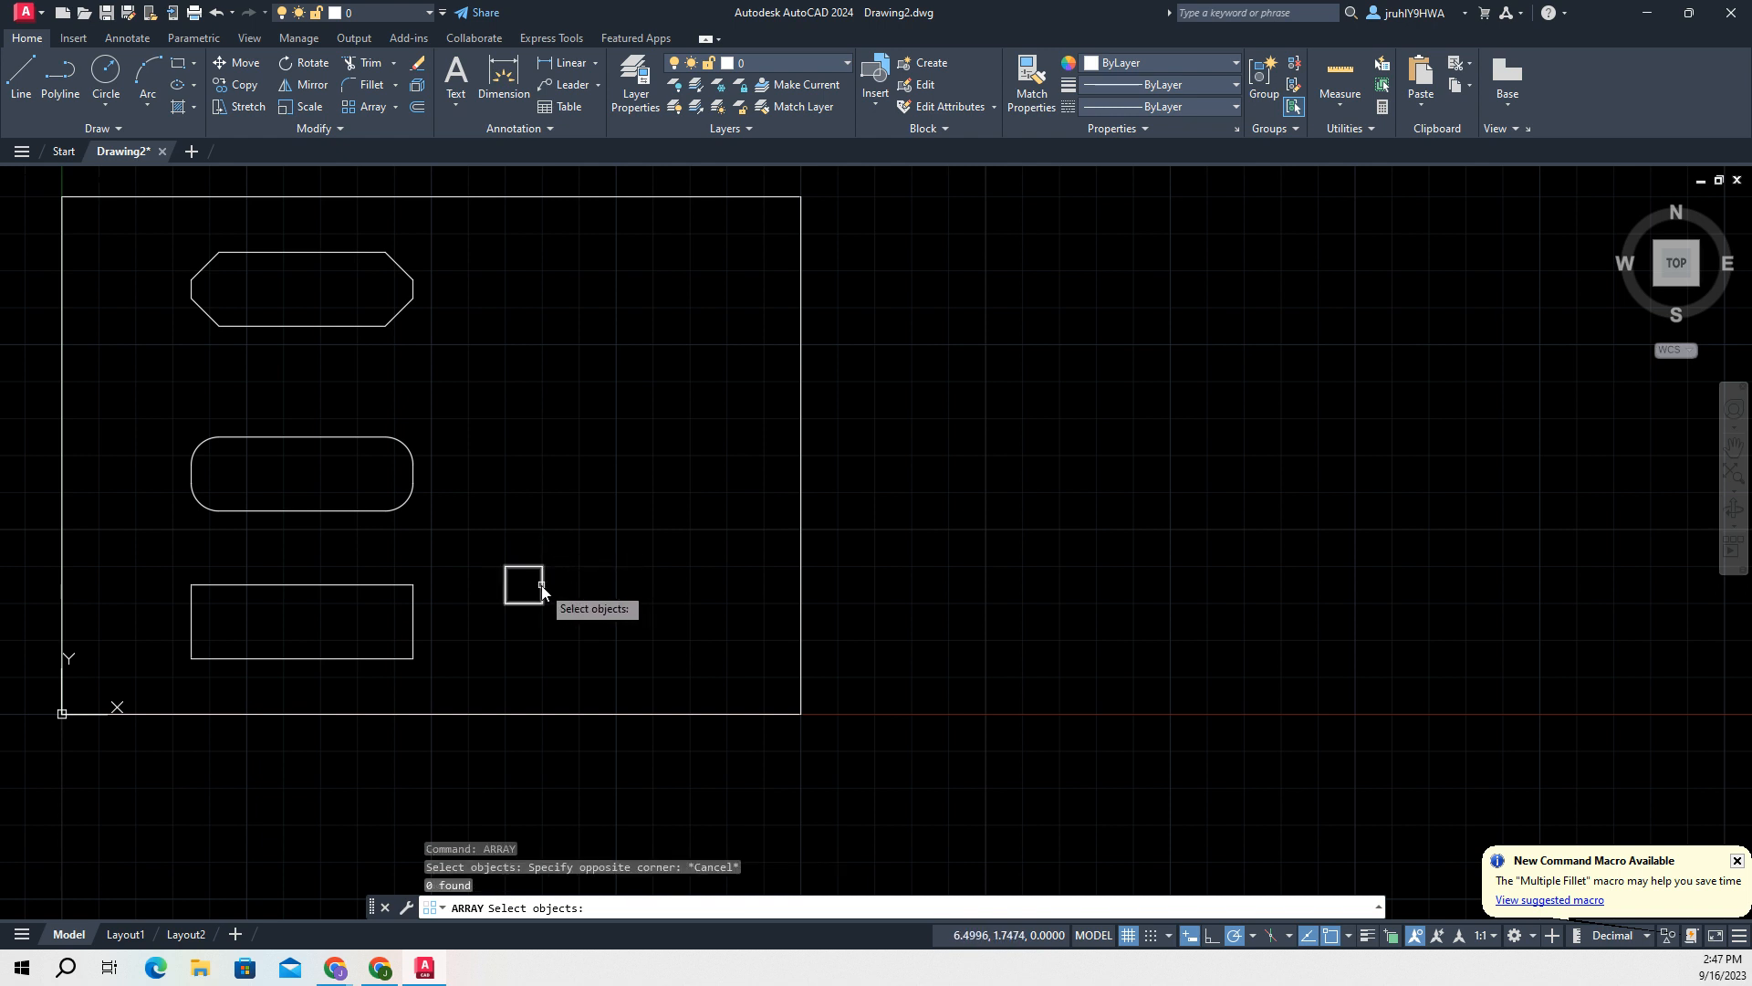
left_click(541, 584)
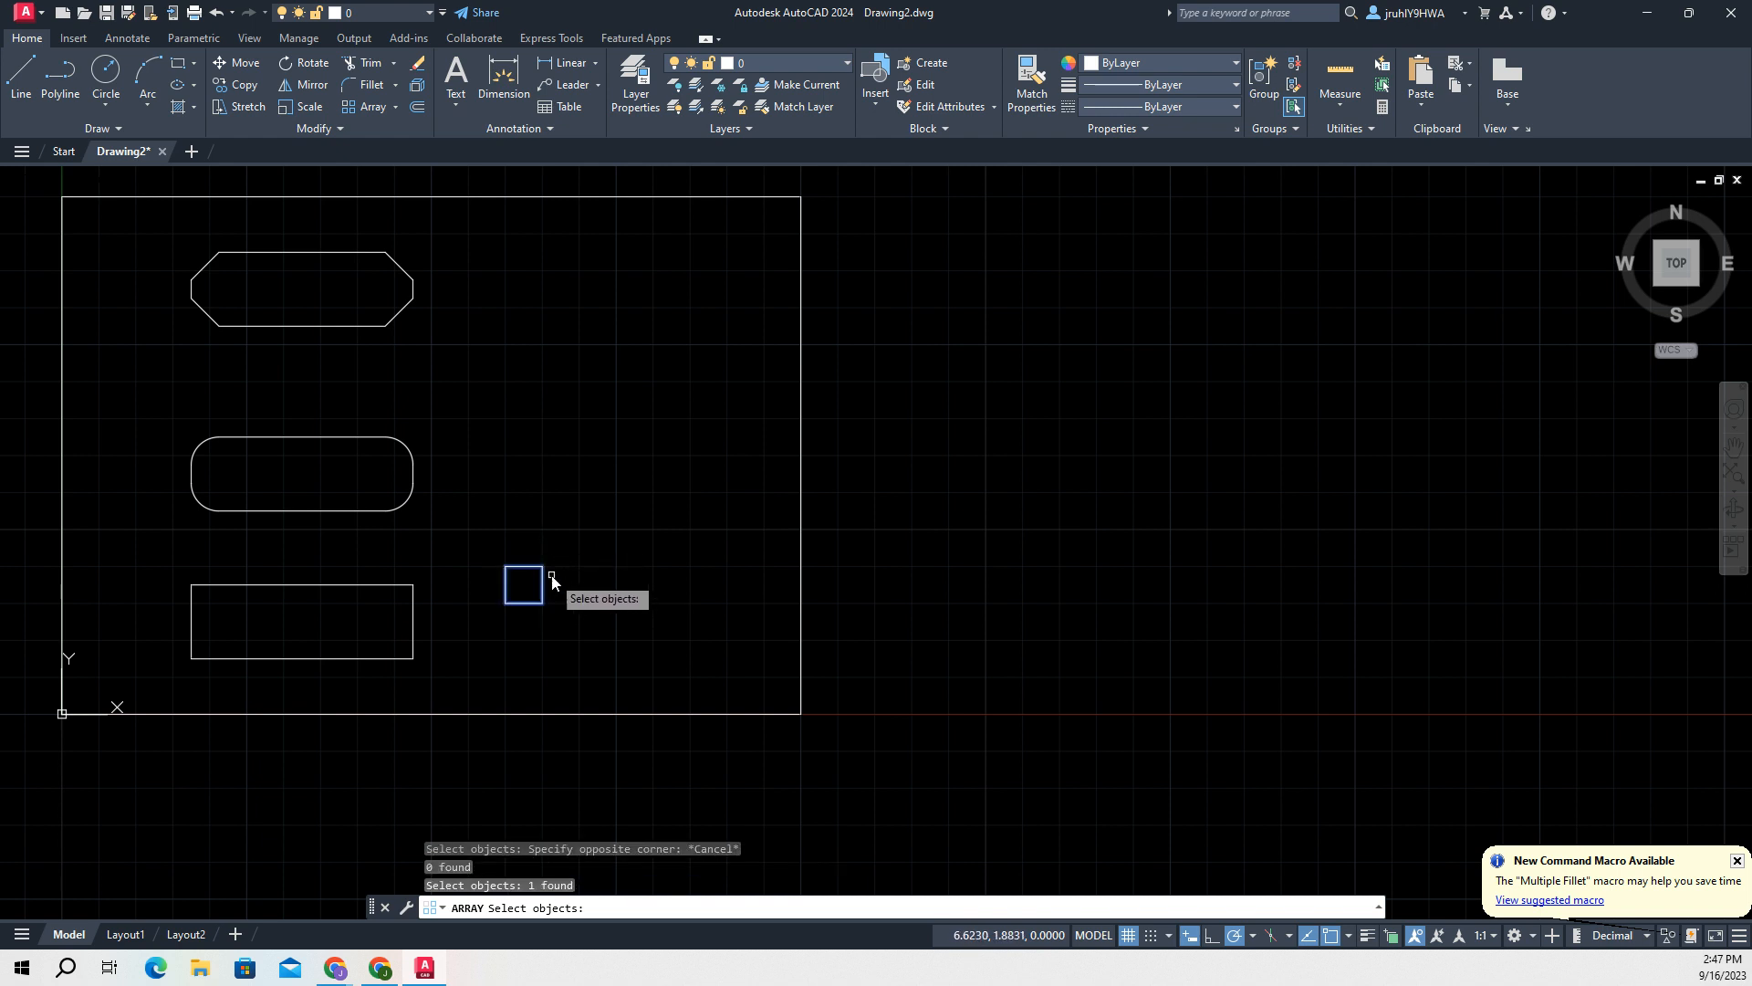
key("Return")
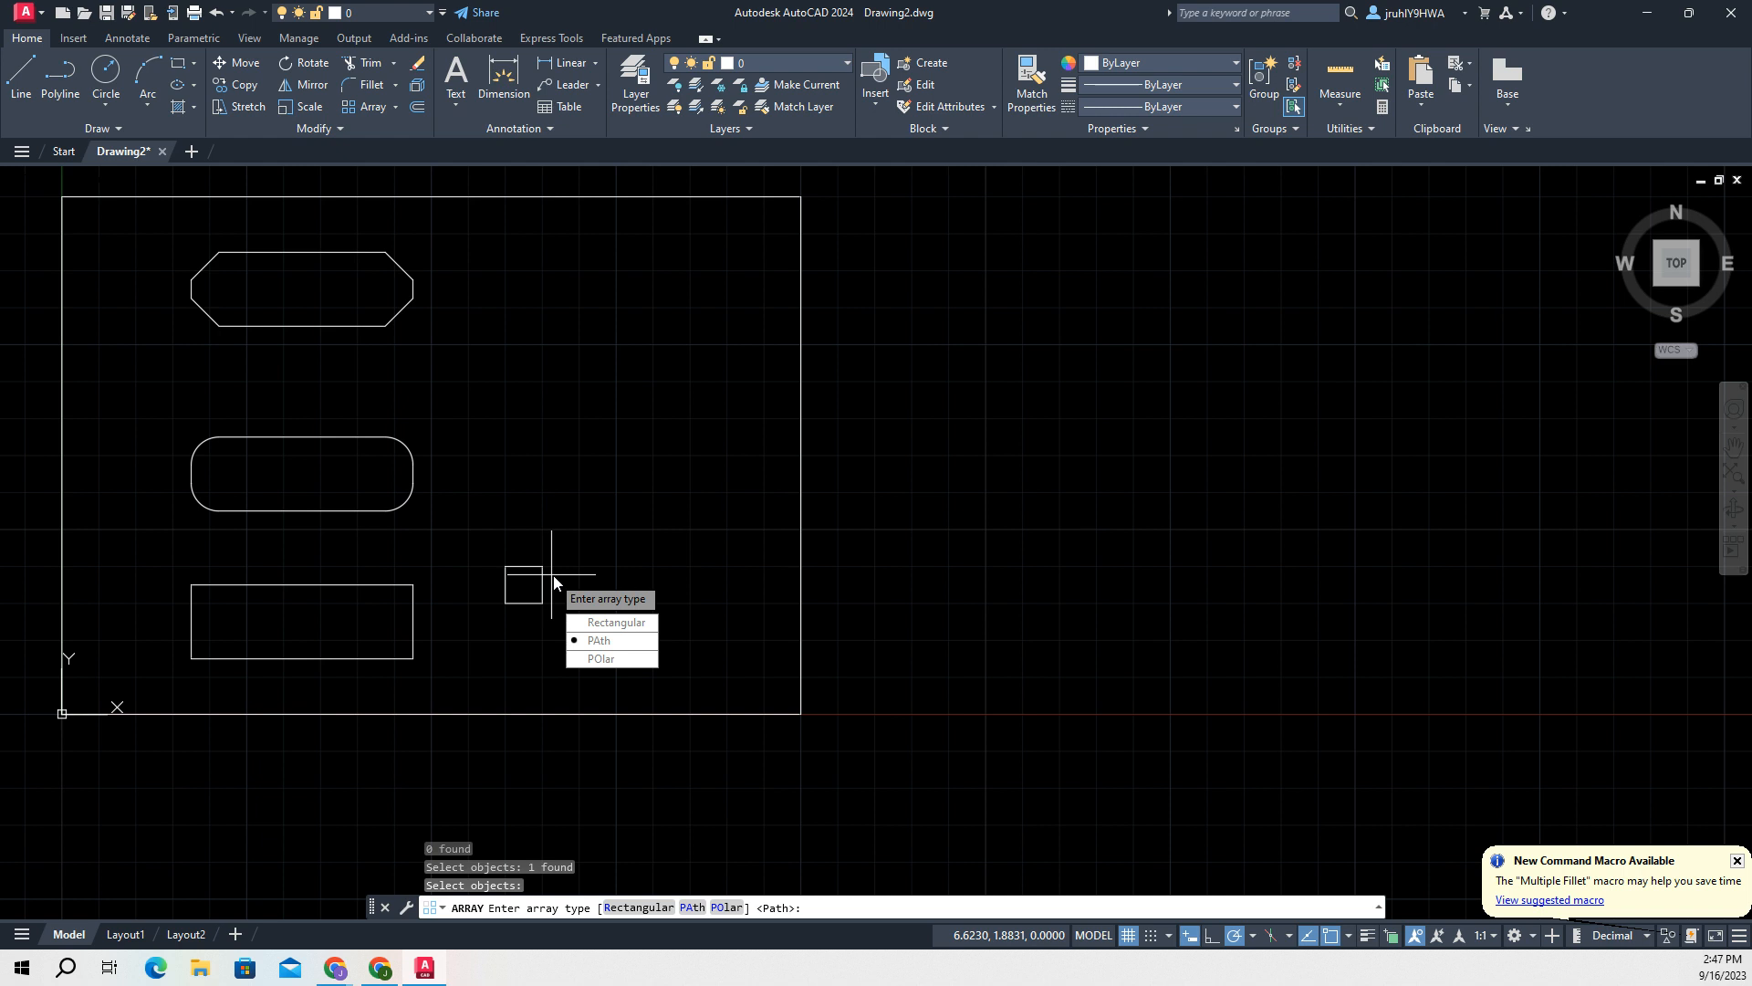
key("Down")
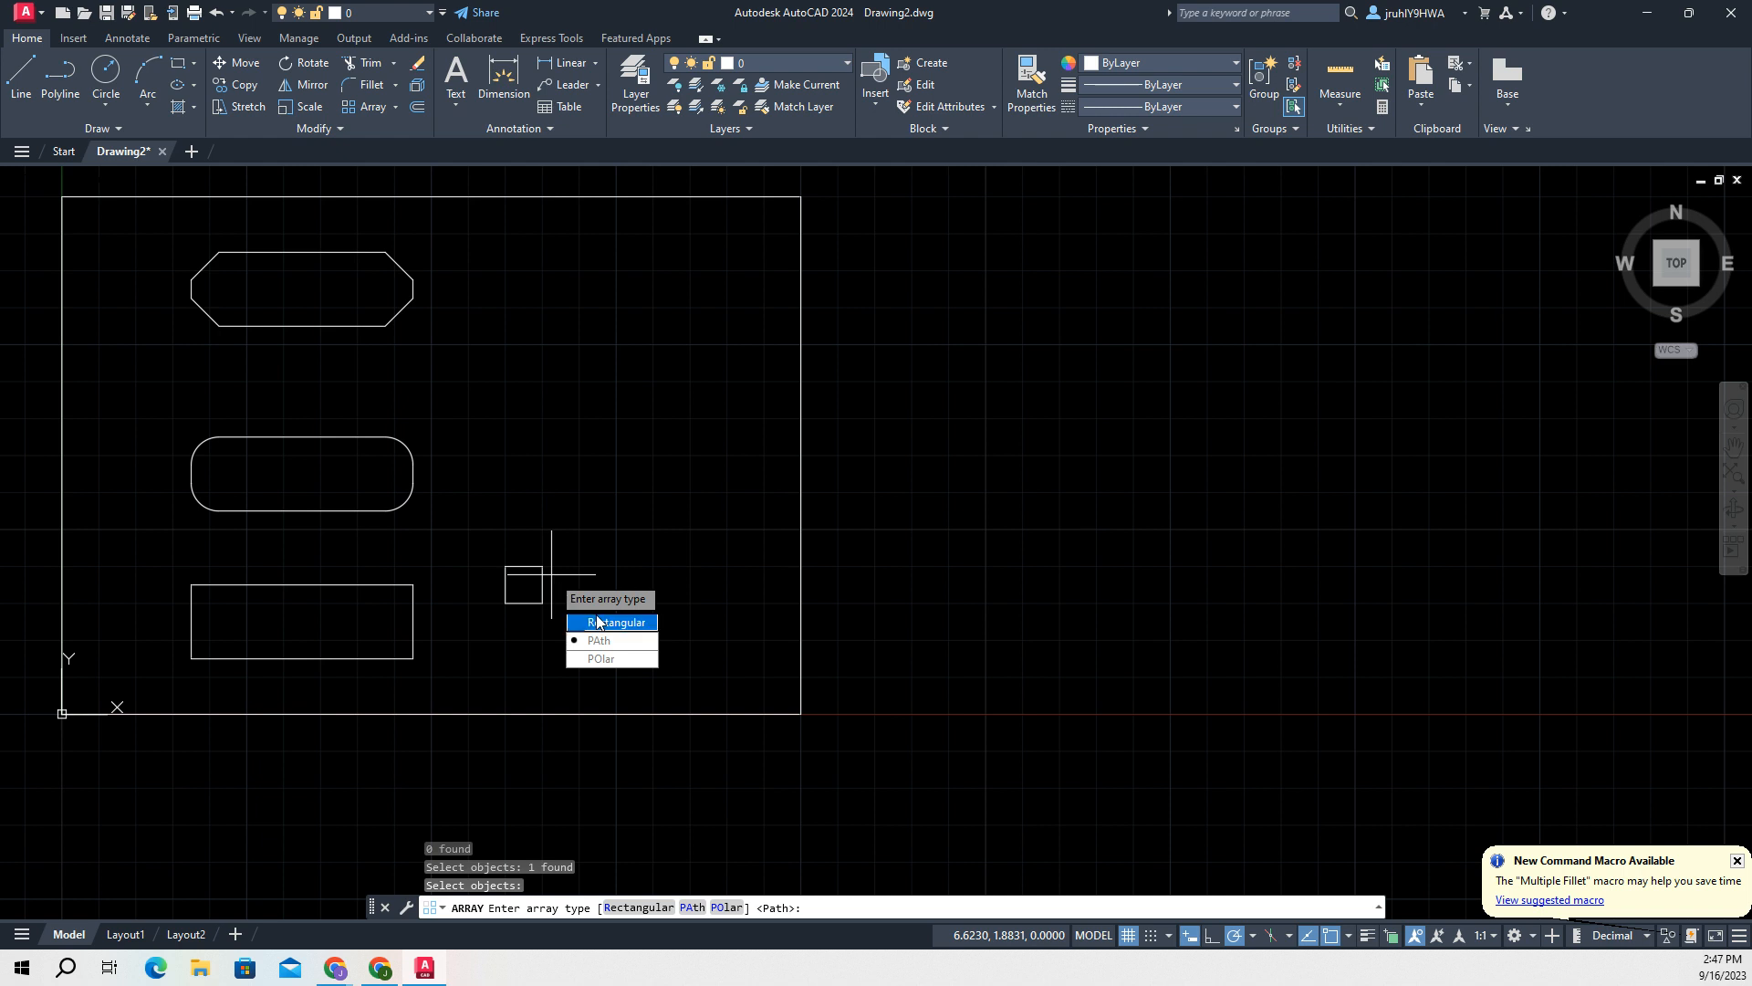
key("Return")
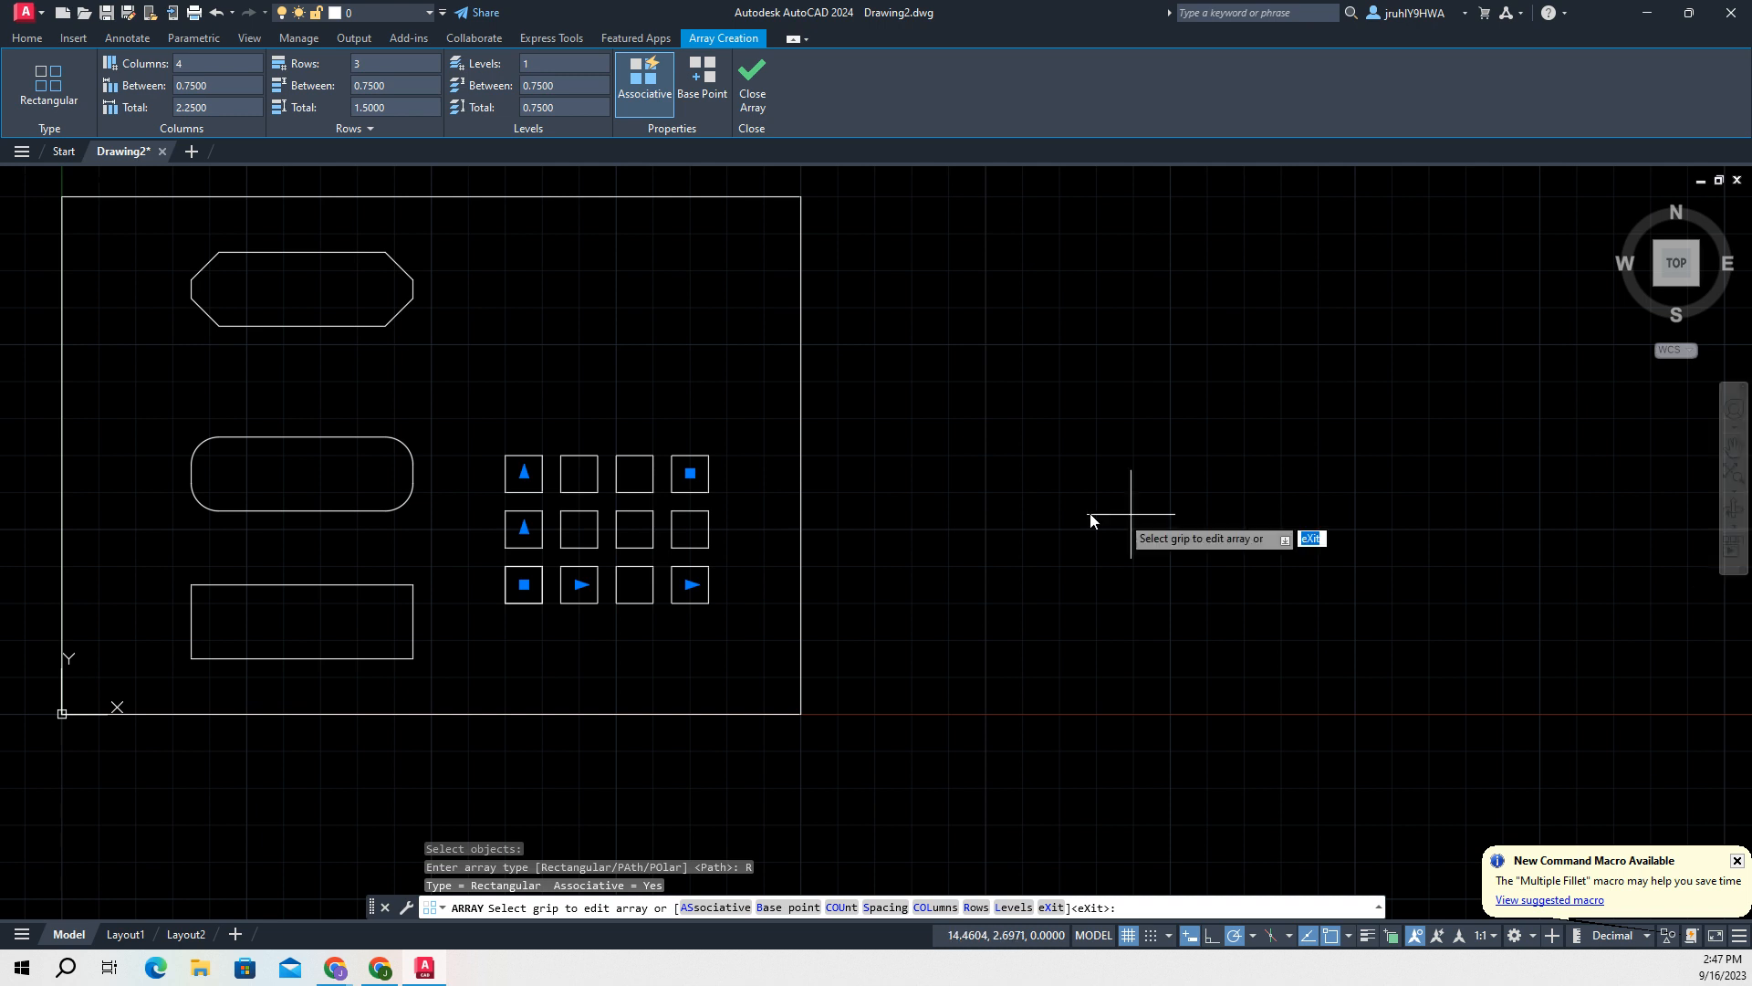
left_click(690, 473)
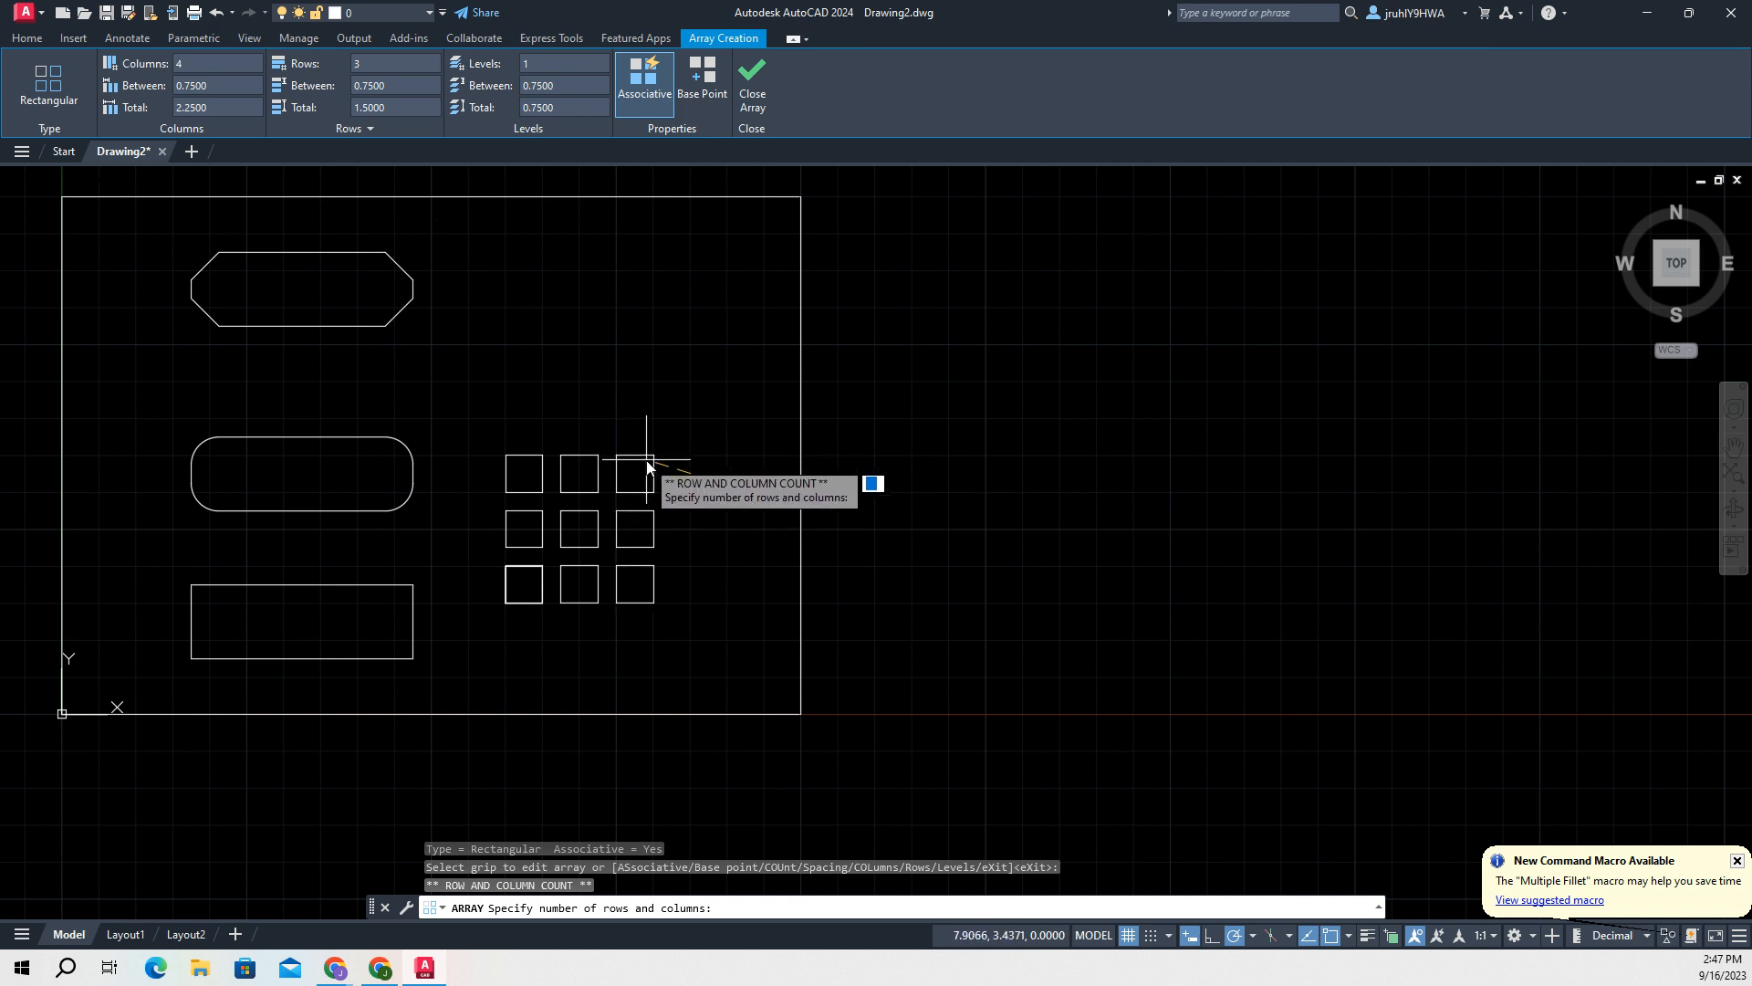
key("Escape")
left_click(690, 473)
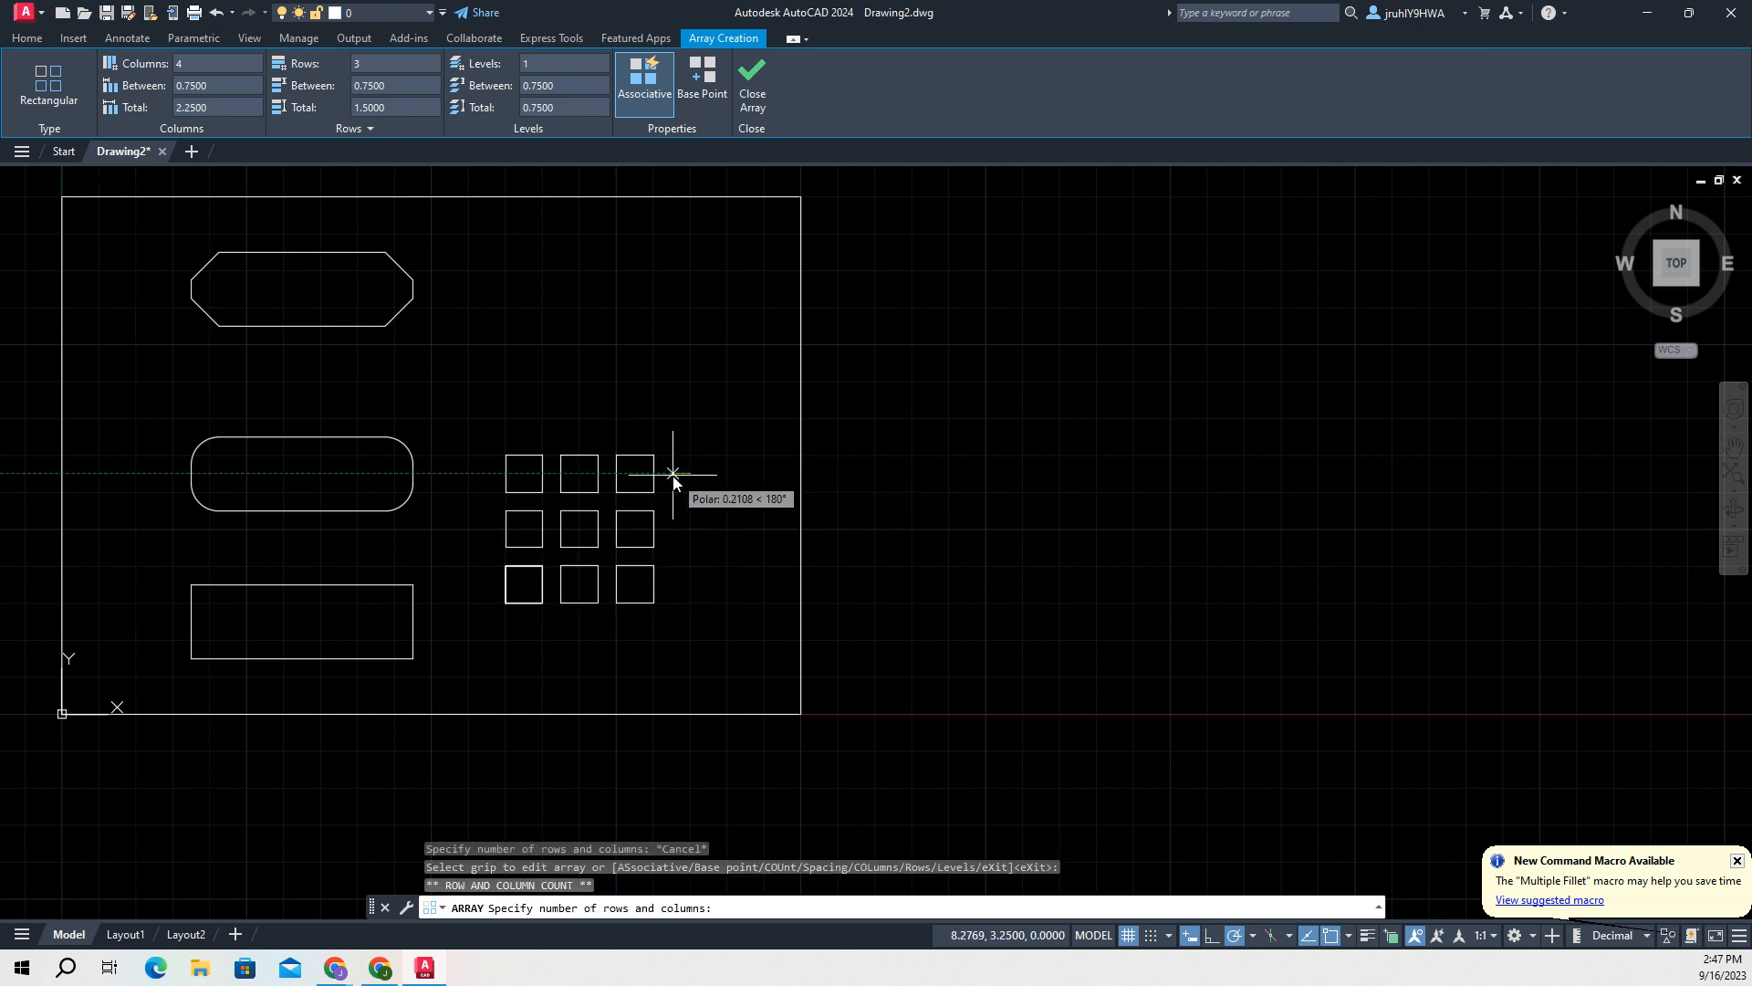
key("Return")
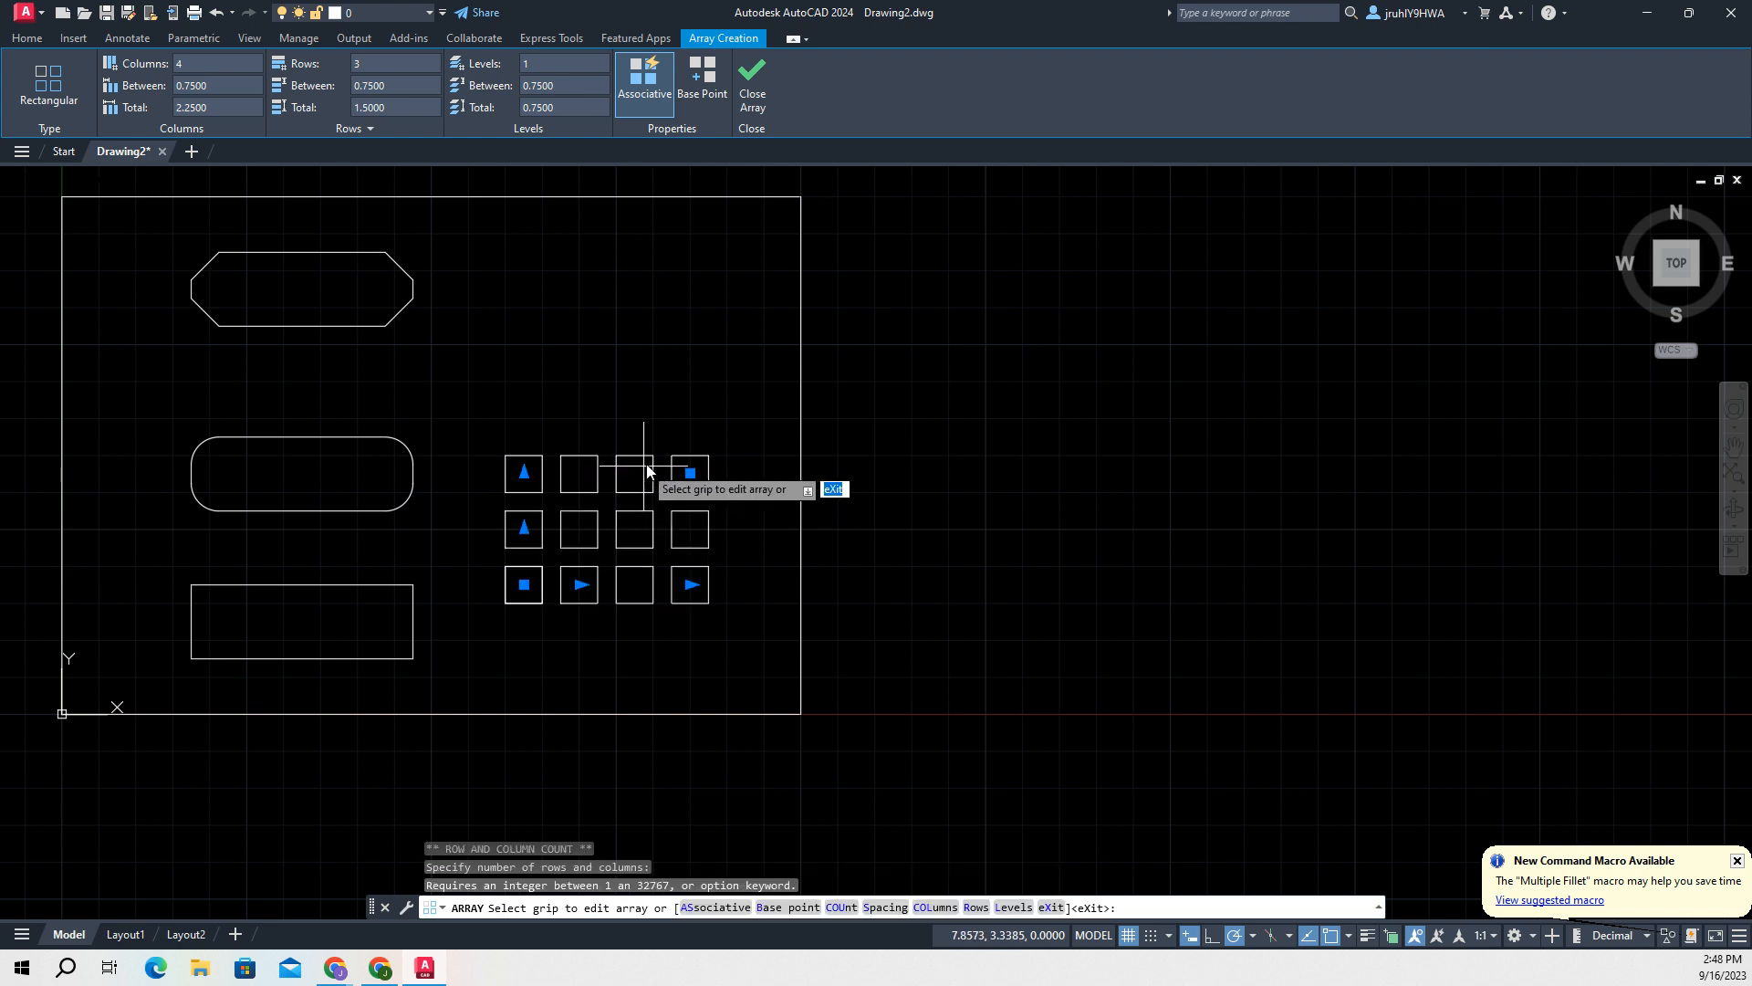
left_click(691, 585)
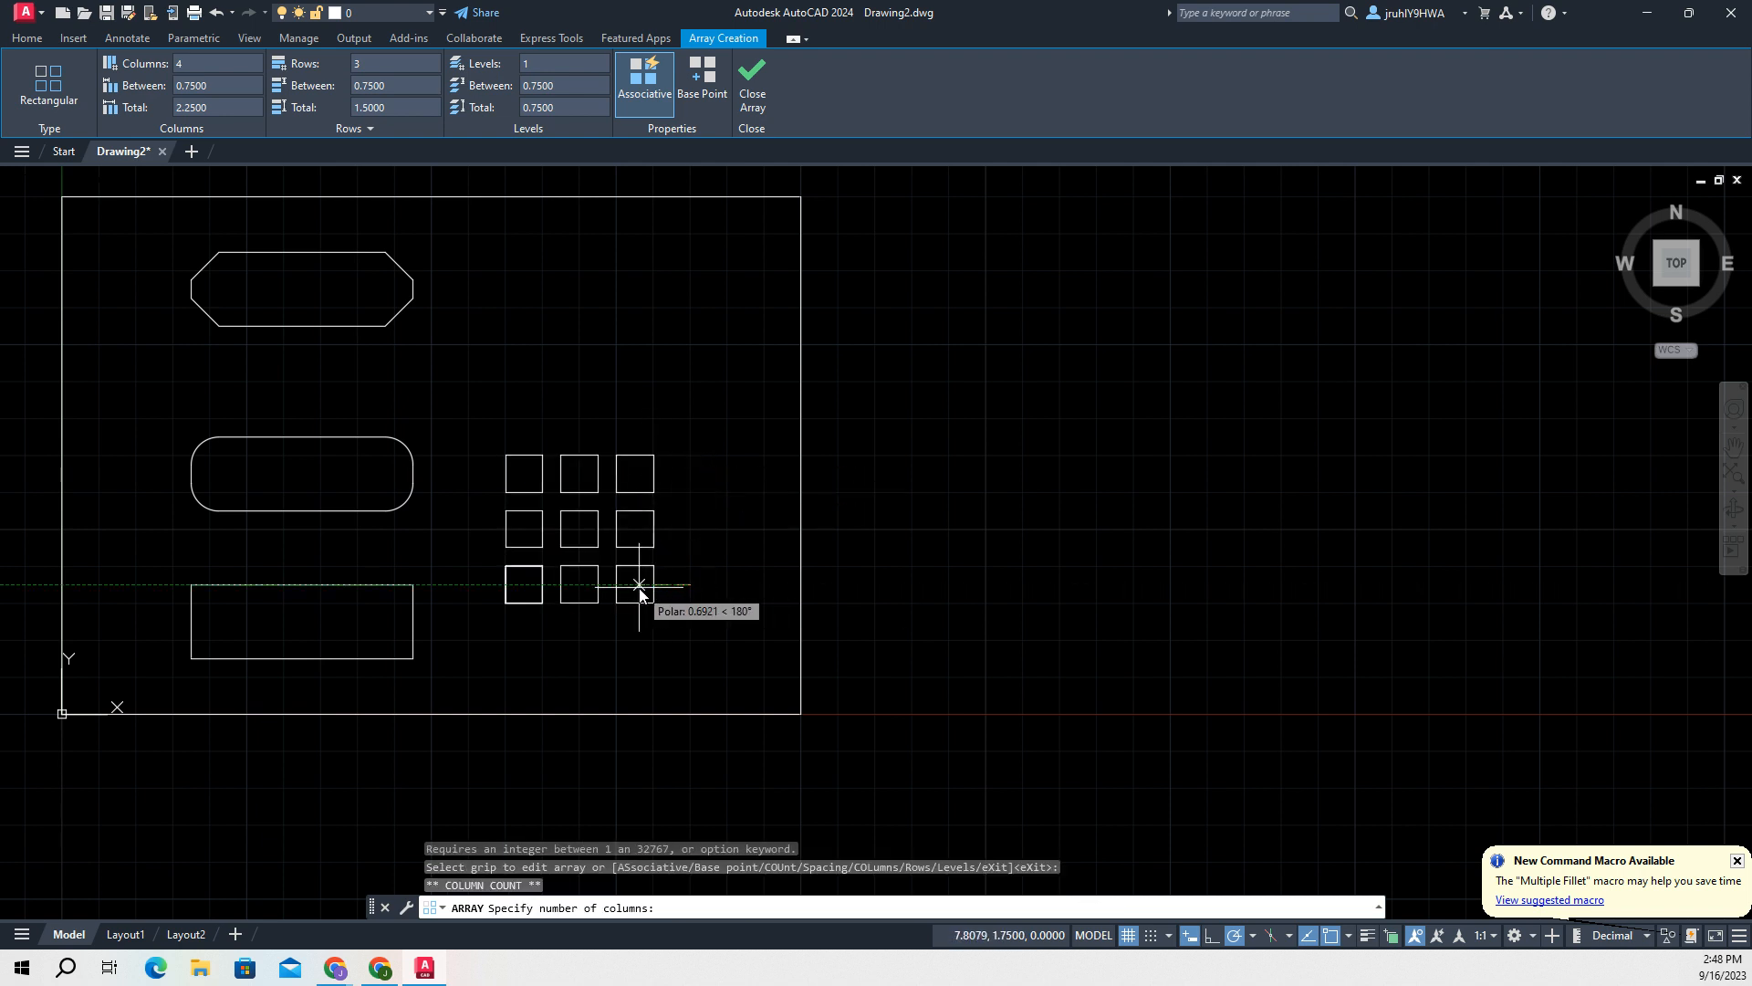
key("Escape")
left_click(691, 585)
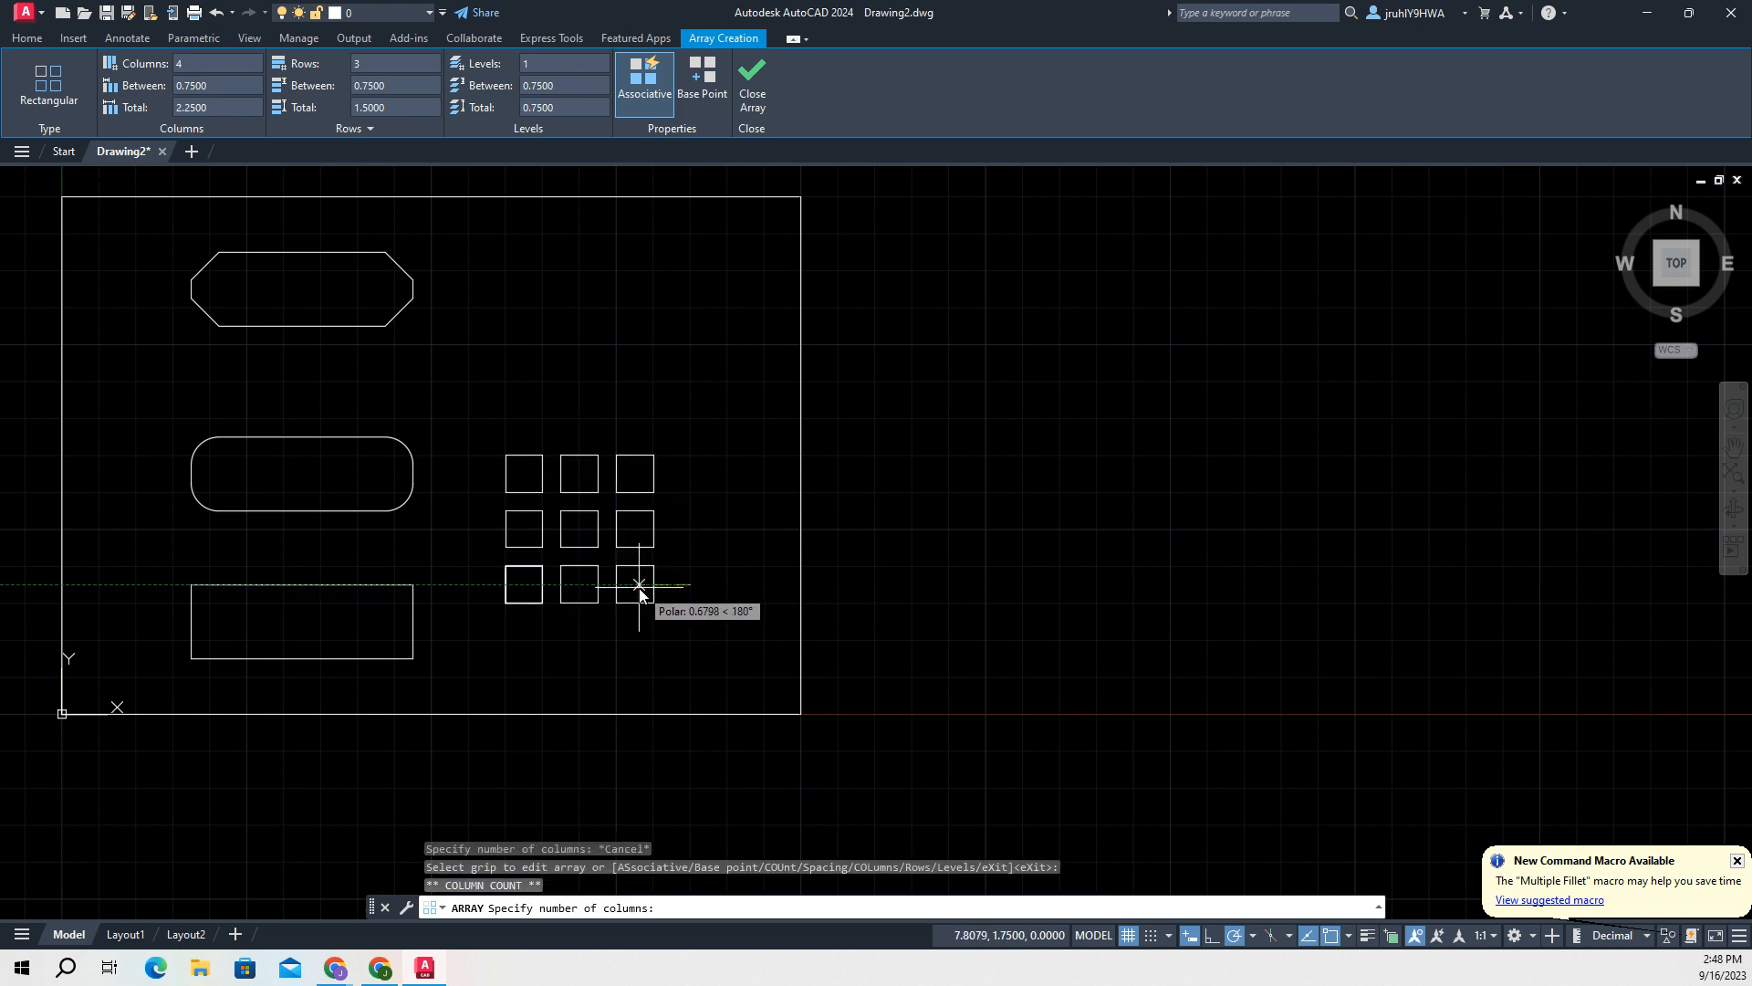
key("Return")
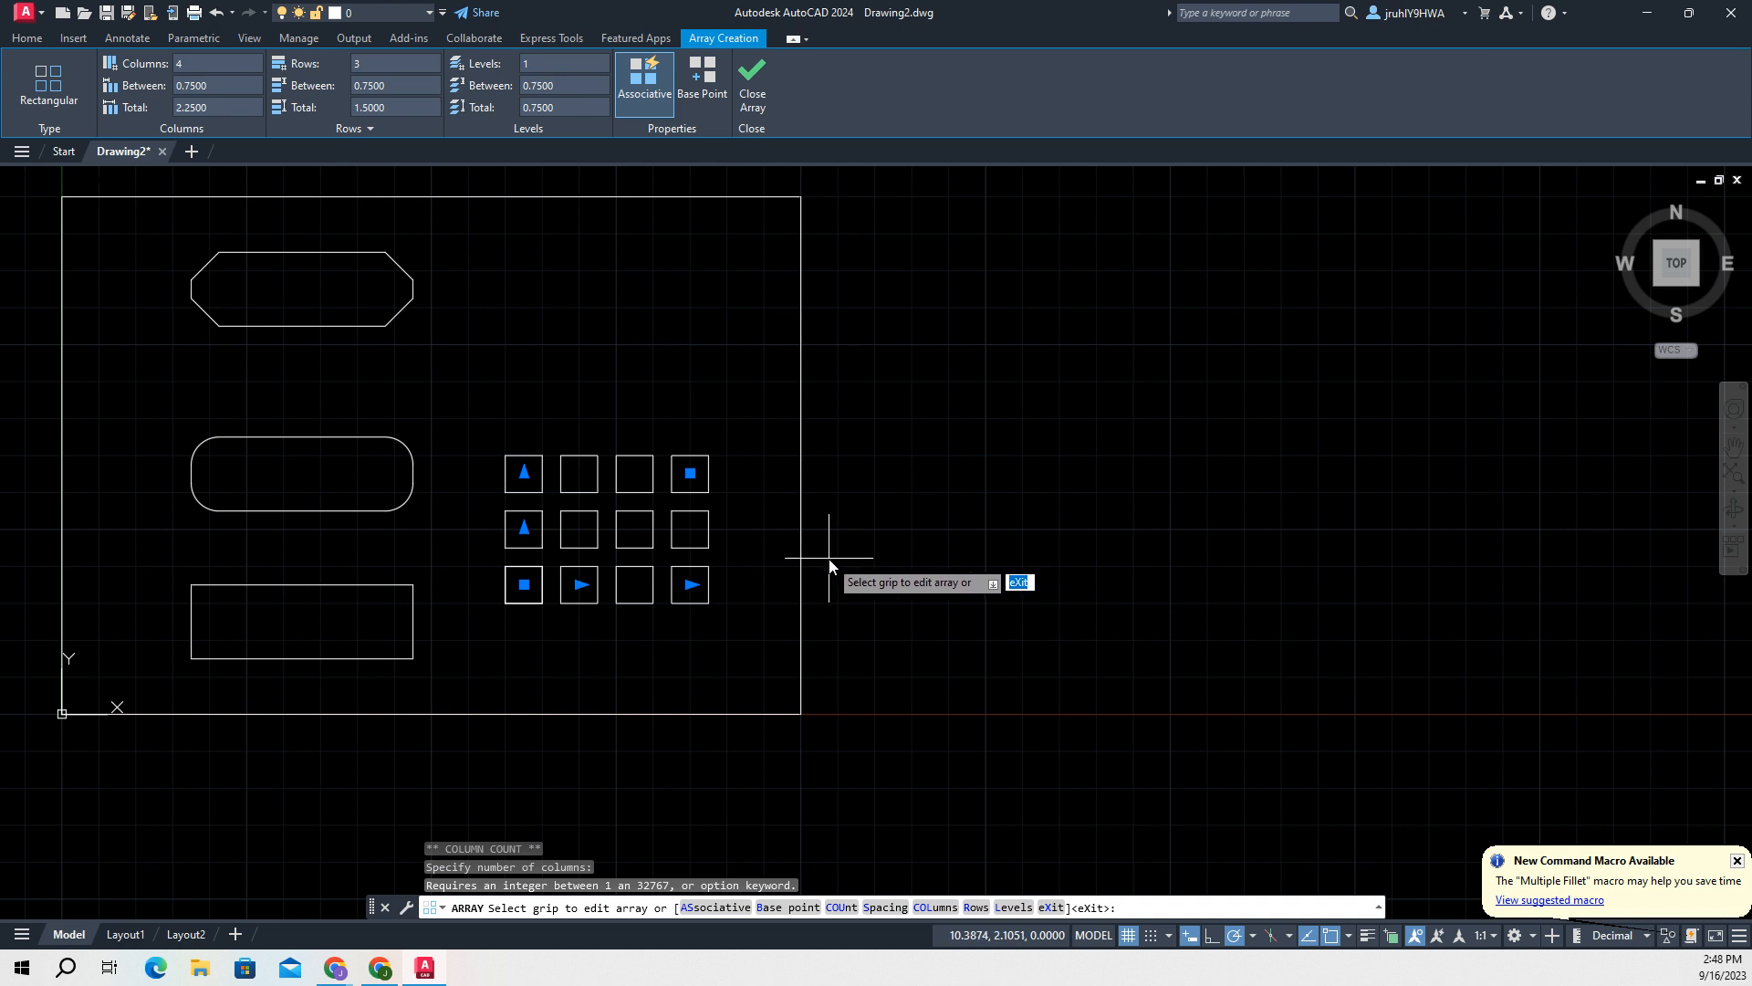
- Set the array of small squares to 3 columns, accept the default 0.75 column spacing and finish the array
left_click(922, 906)
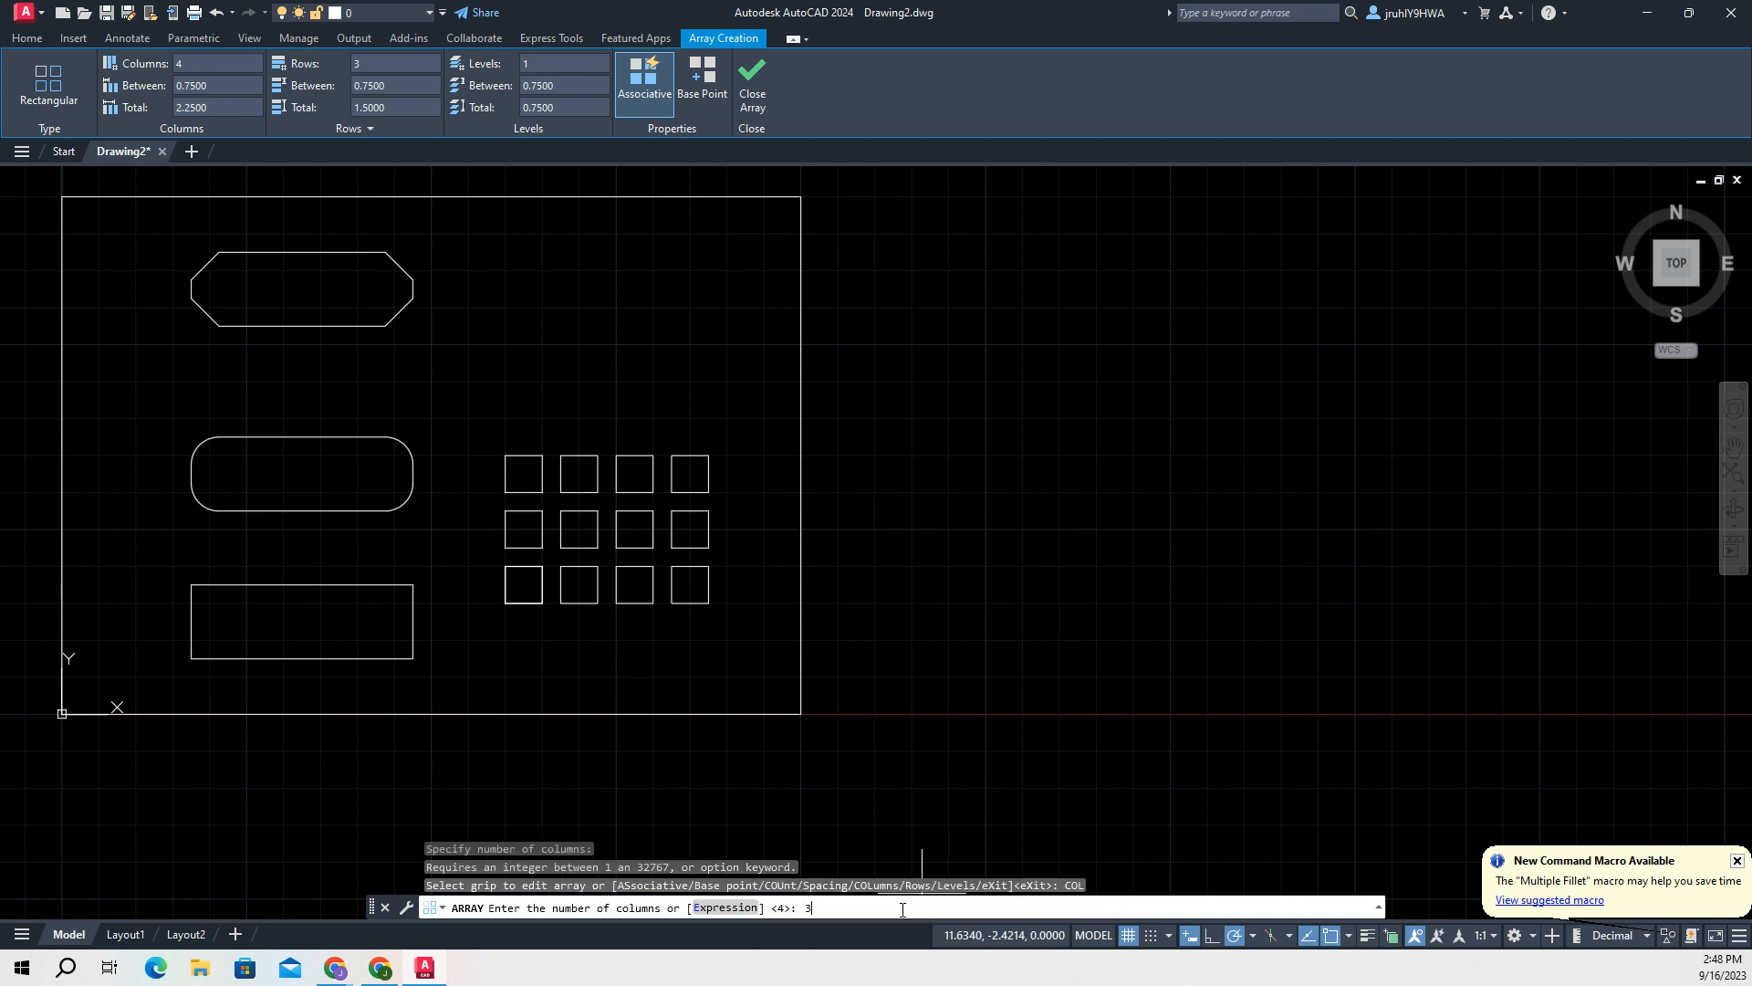
type("3")
key("Return")
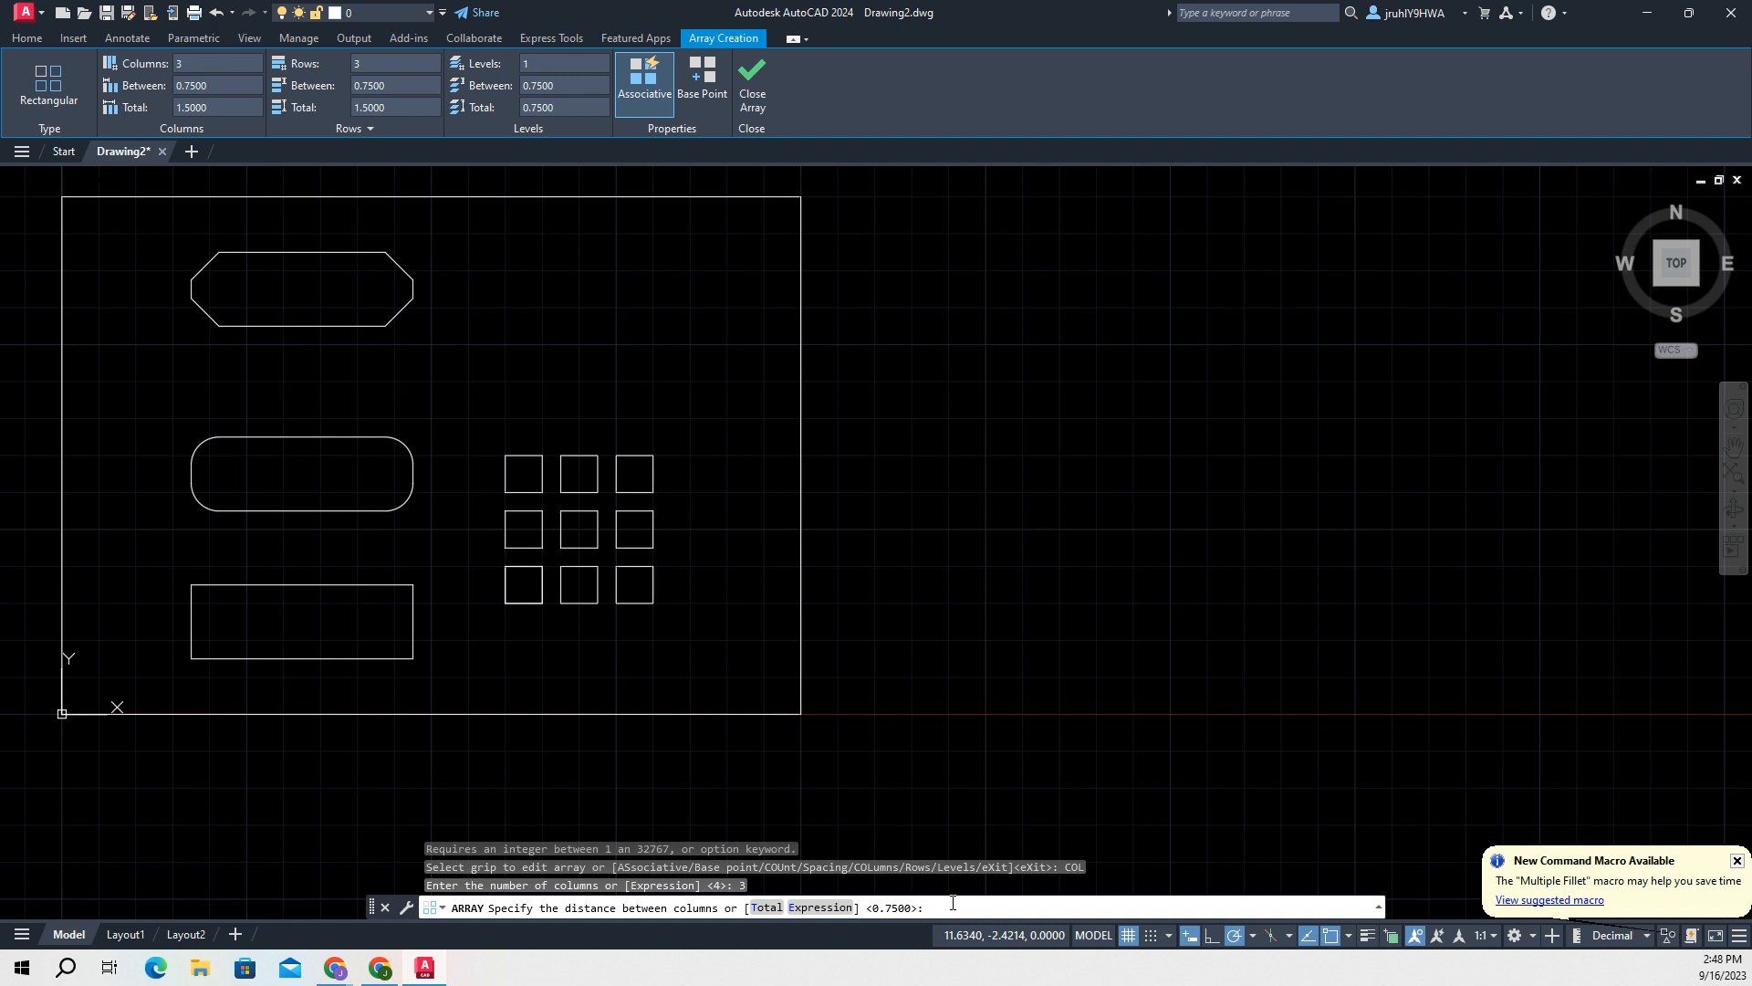
key("Return")
key("Return")
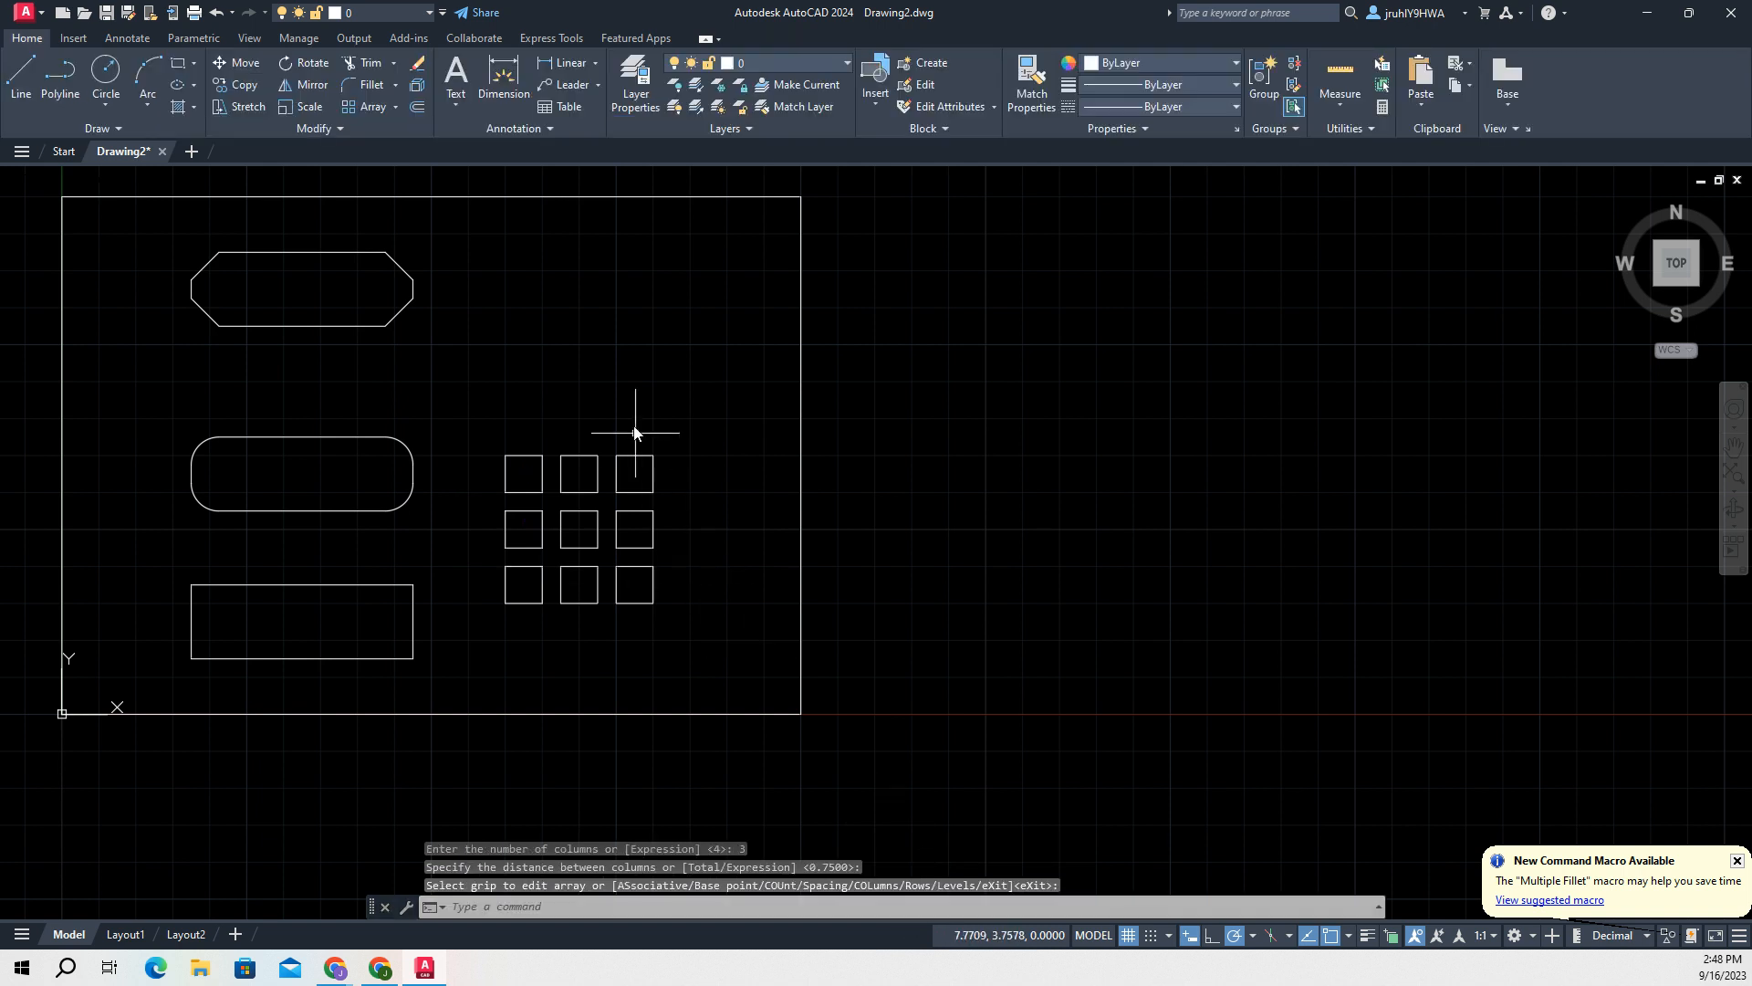
key("Escape")
key("Escape")
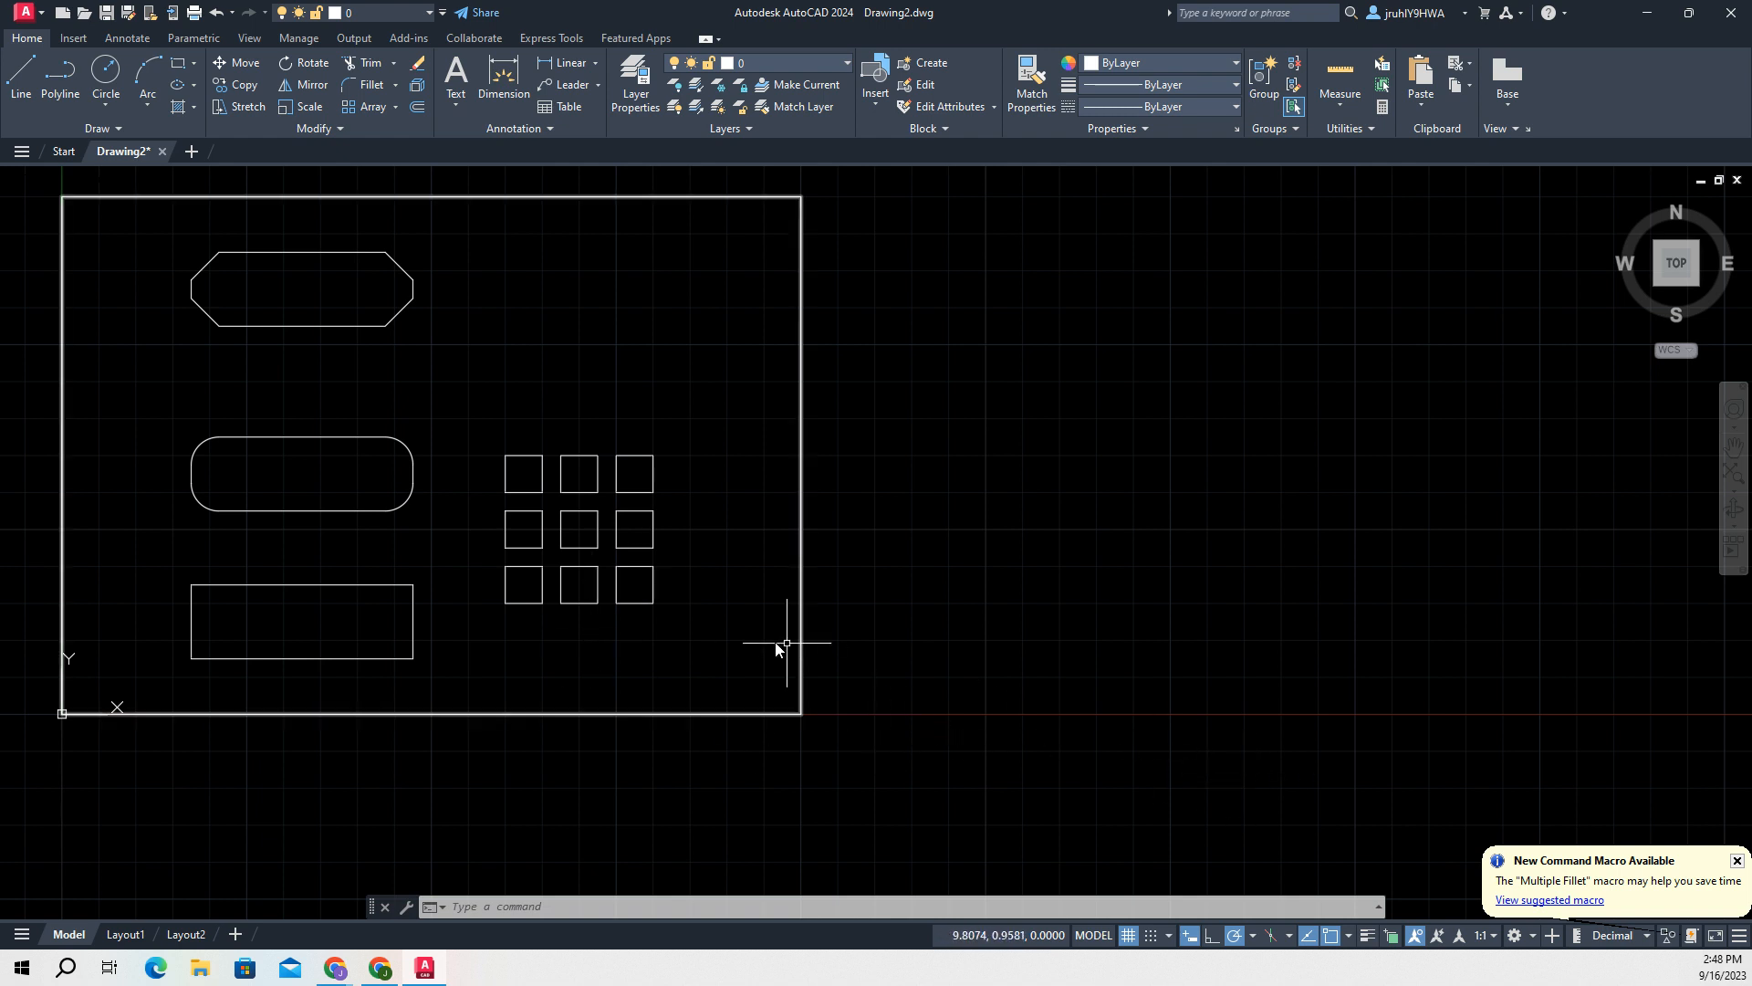
- Edit the array of small squares to have 2 rows and close the array editing
mouse_move(493, 445)
left_mouse_down()
mouse_move(664, 594)
mouse_move(652, 604)
mouse_move(688, 391)
mouse_move(670, 531)
left_mouse_up()
left_click(507, 487)
left_click(507, 488)
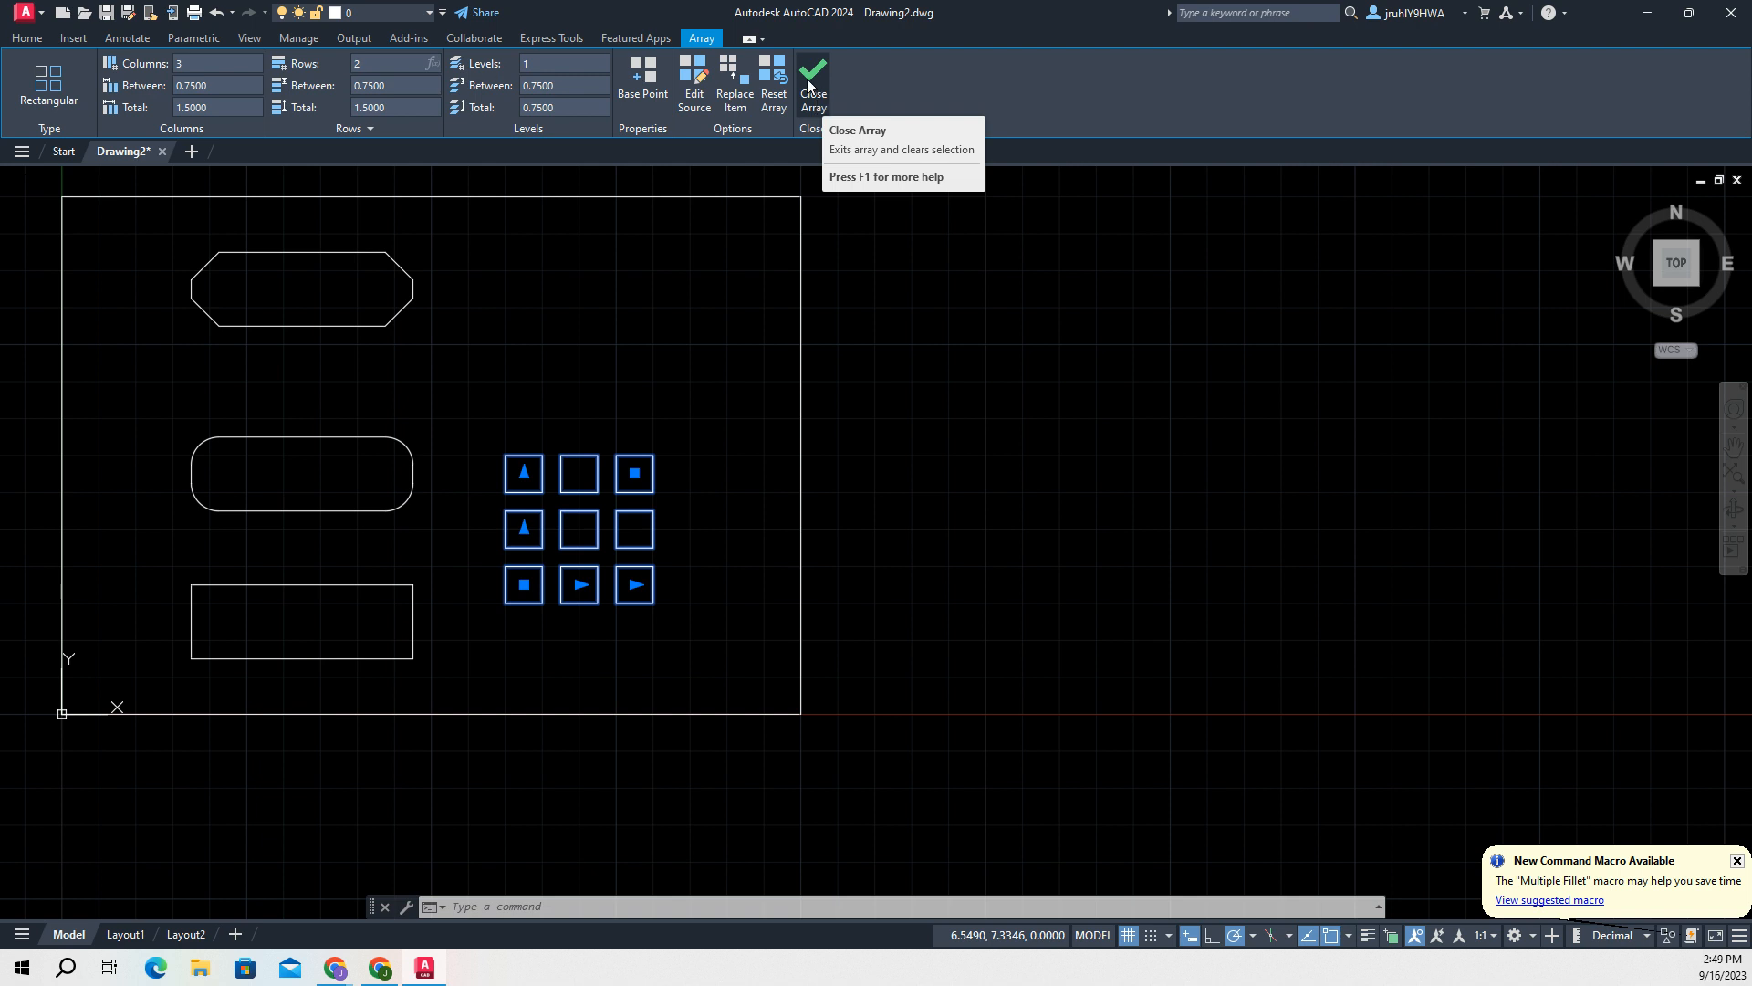
key("Return")
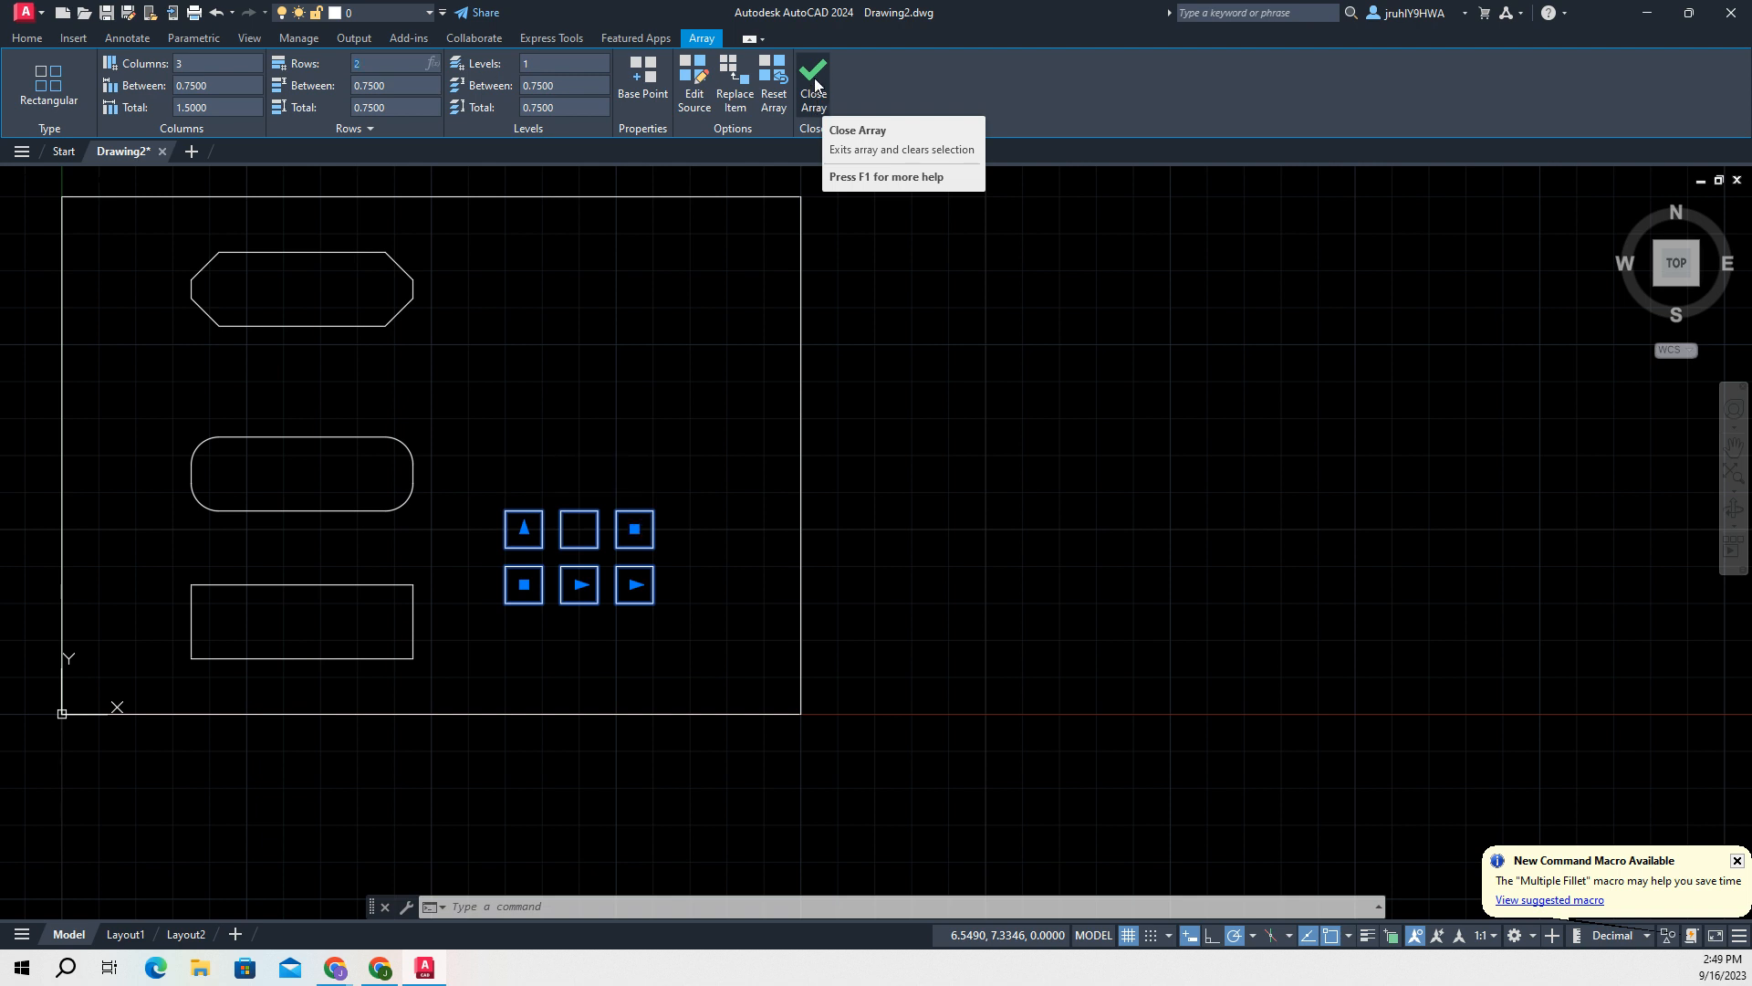
left_click(814, 84)
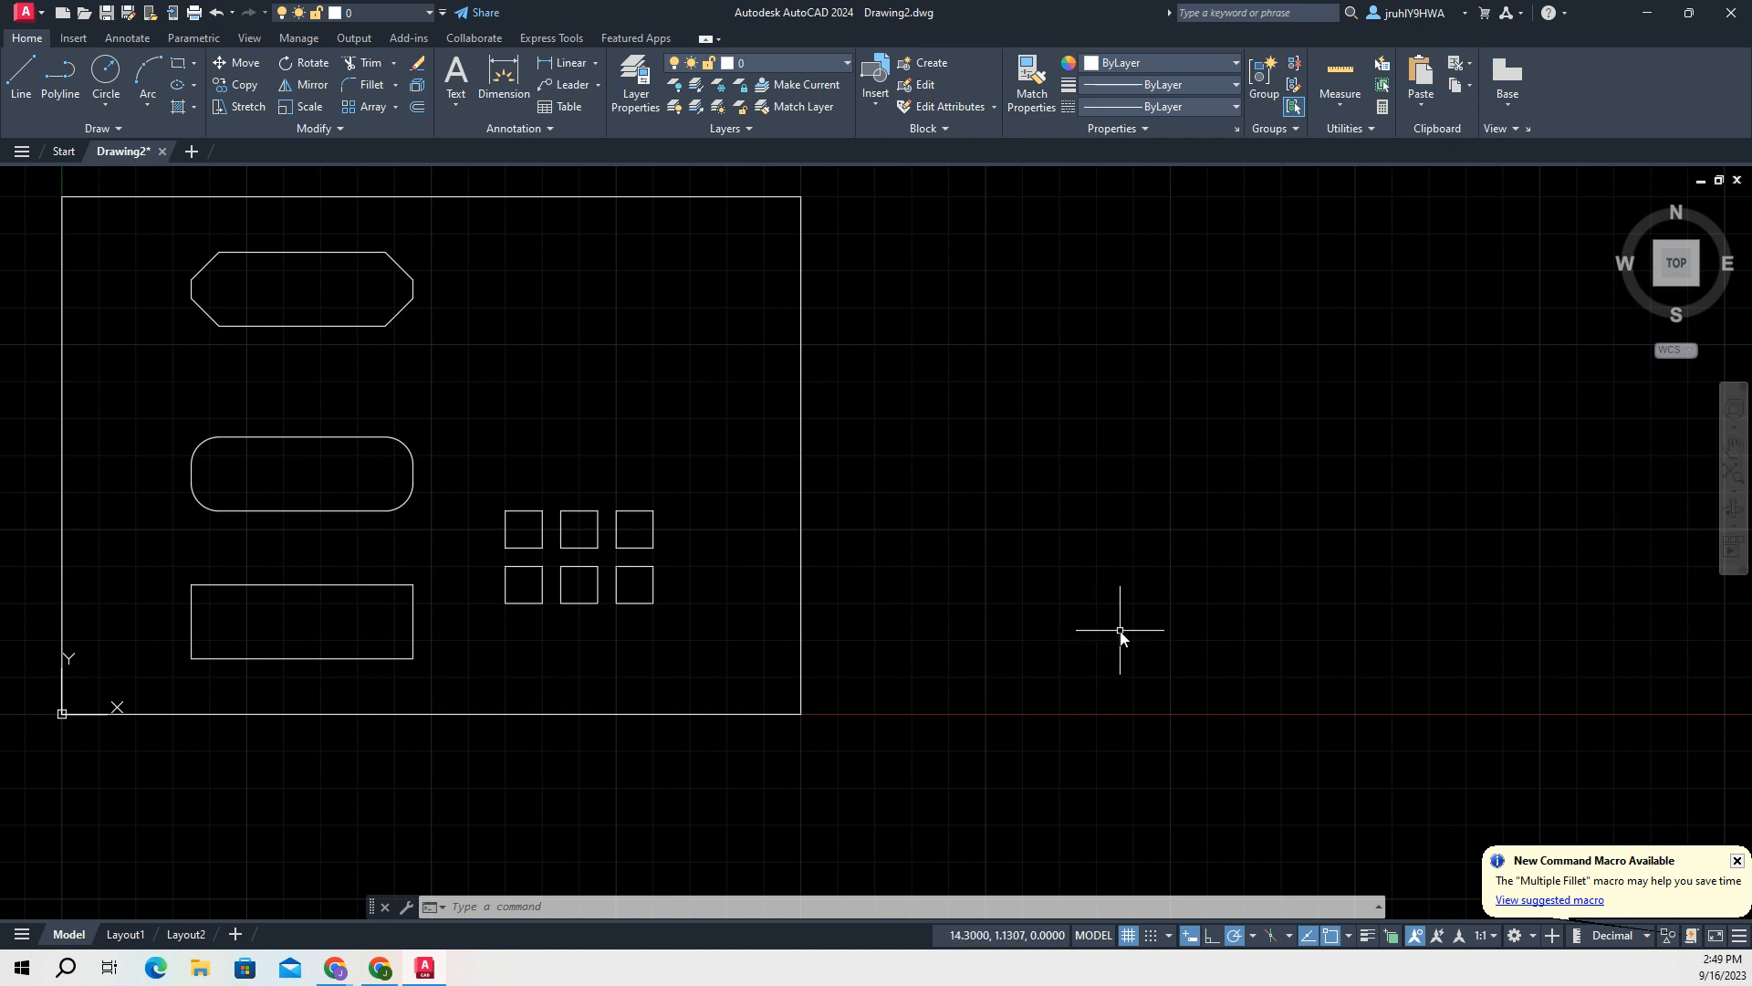
- Draw a circle of diameter 1.5 centred at 7.5,5.5 inside the large rectangle, above the array of small squares
type("c")
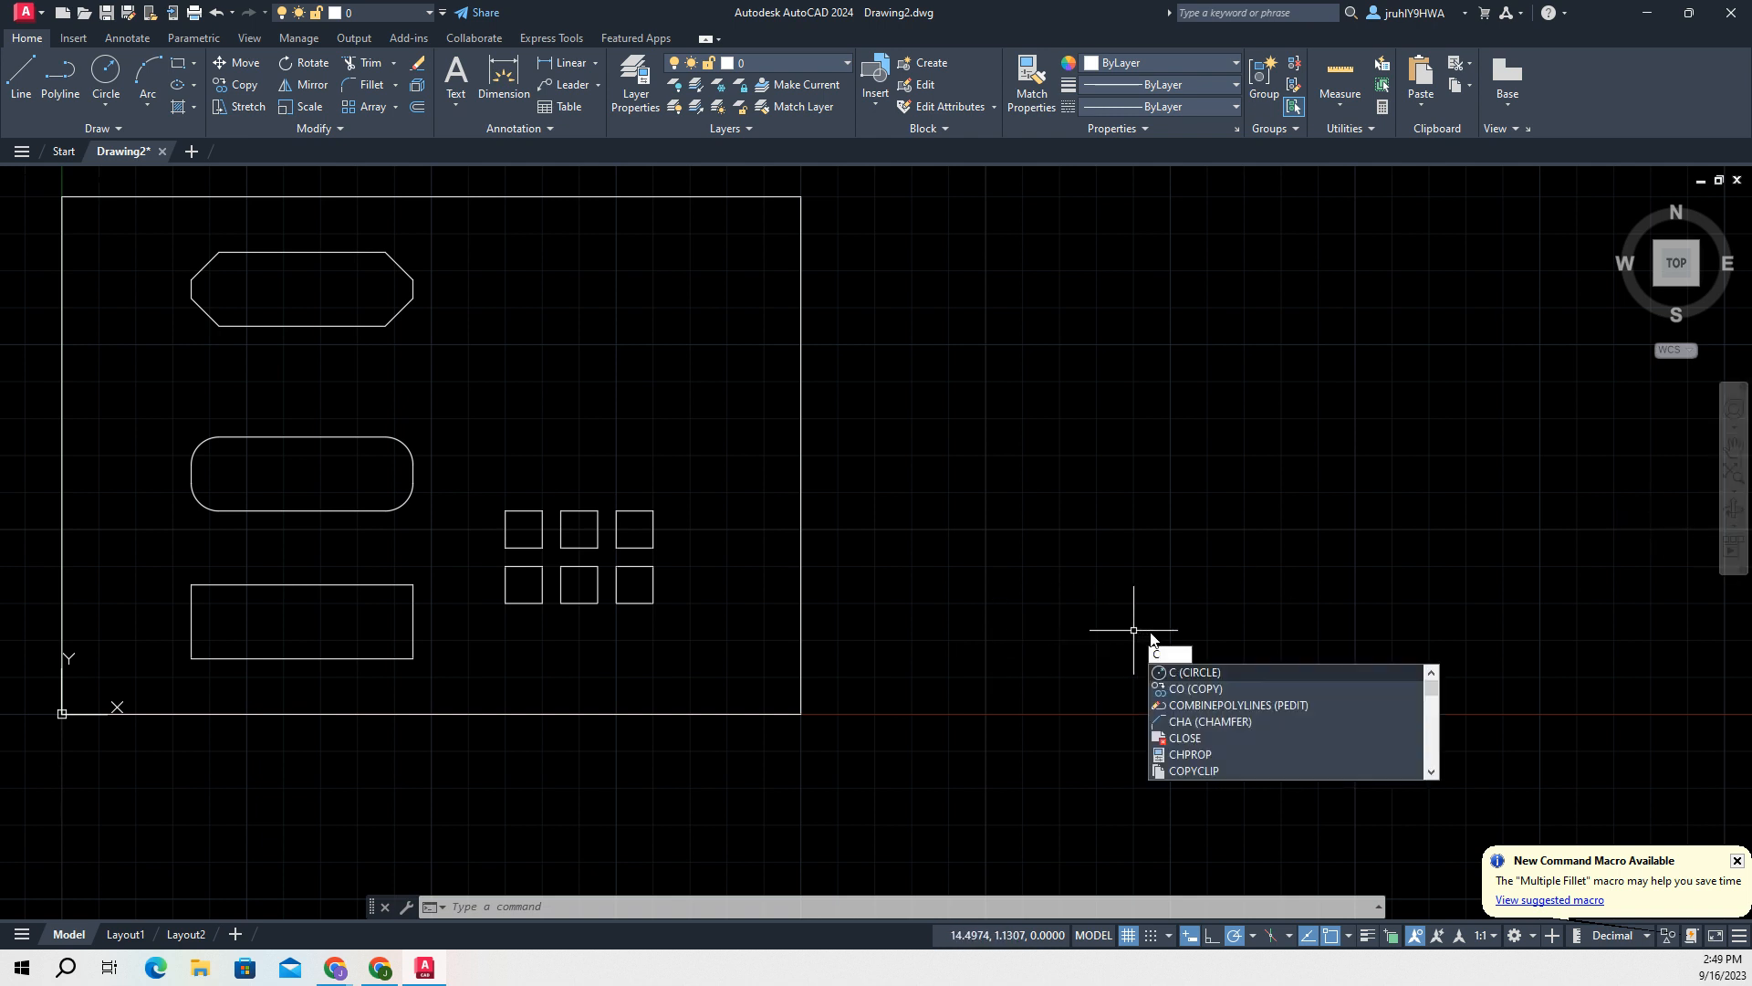
left_click(1179, 675)
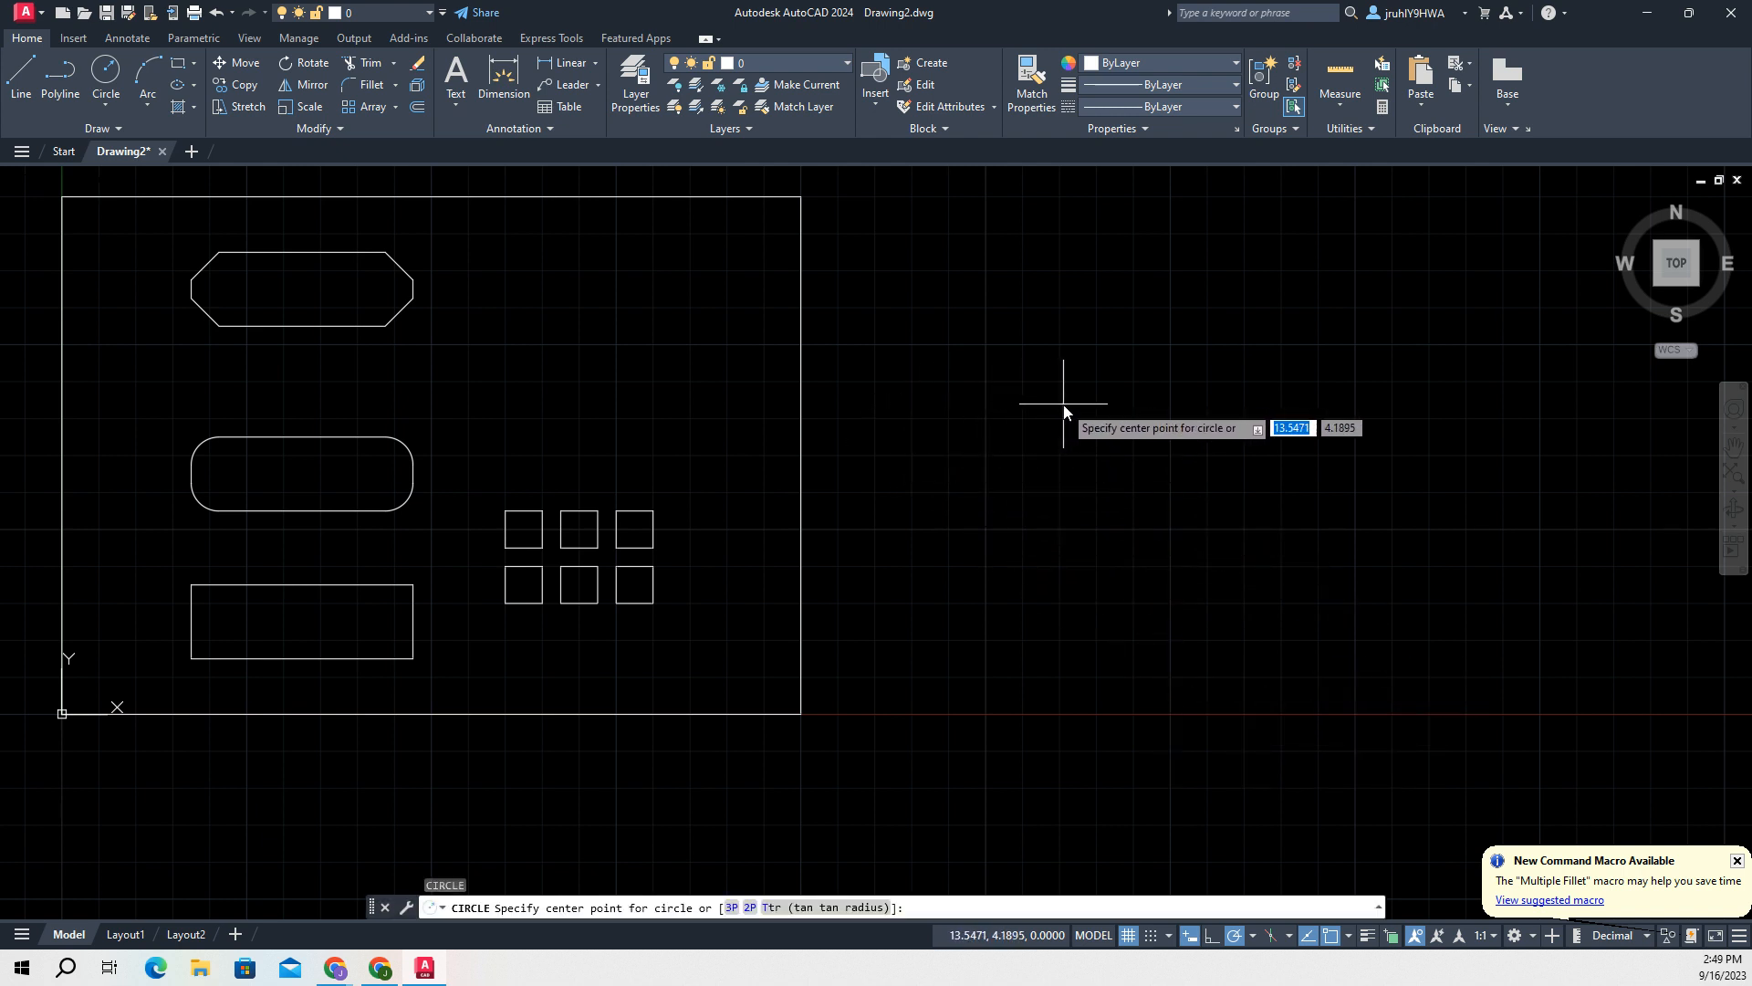
type("7.5")
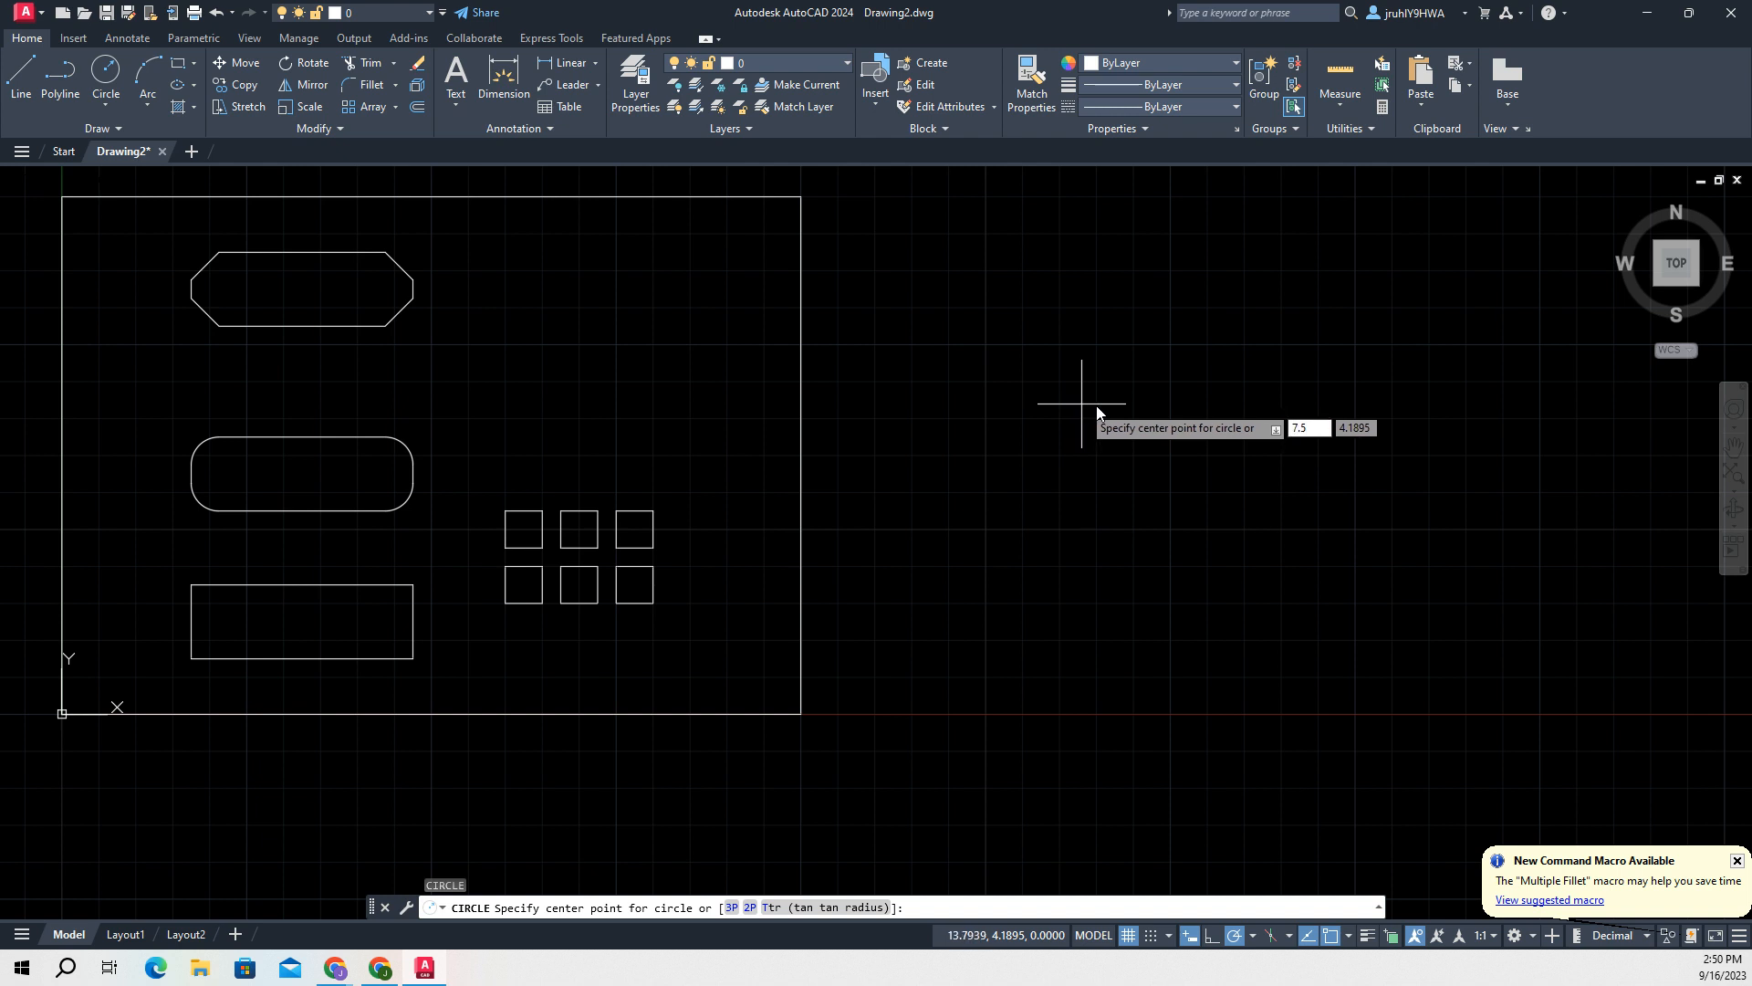
key("Tab")
type("5.5")
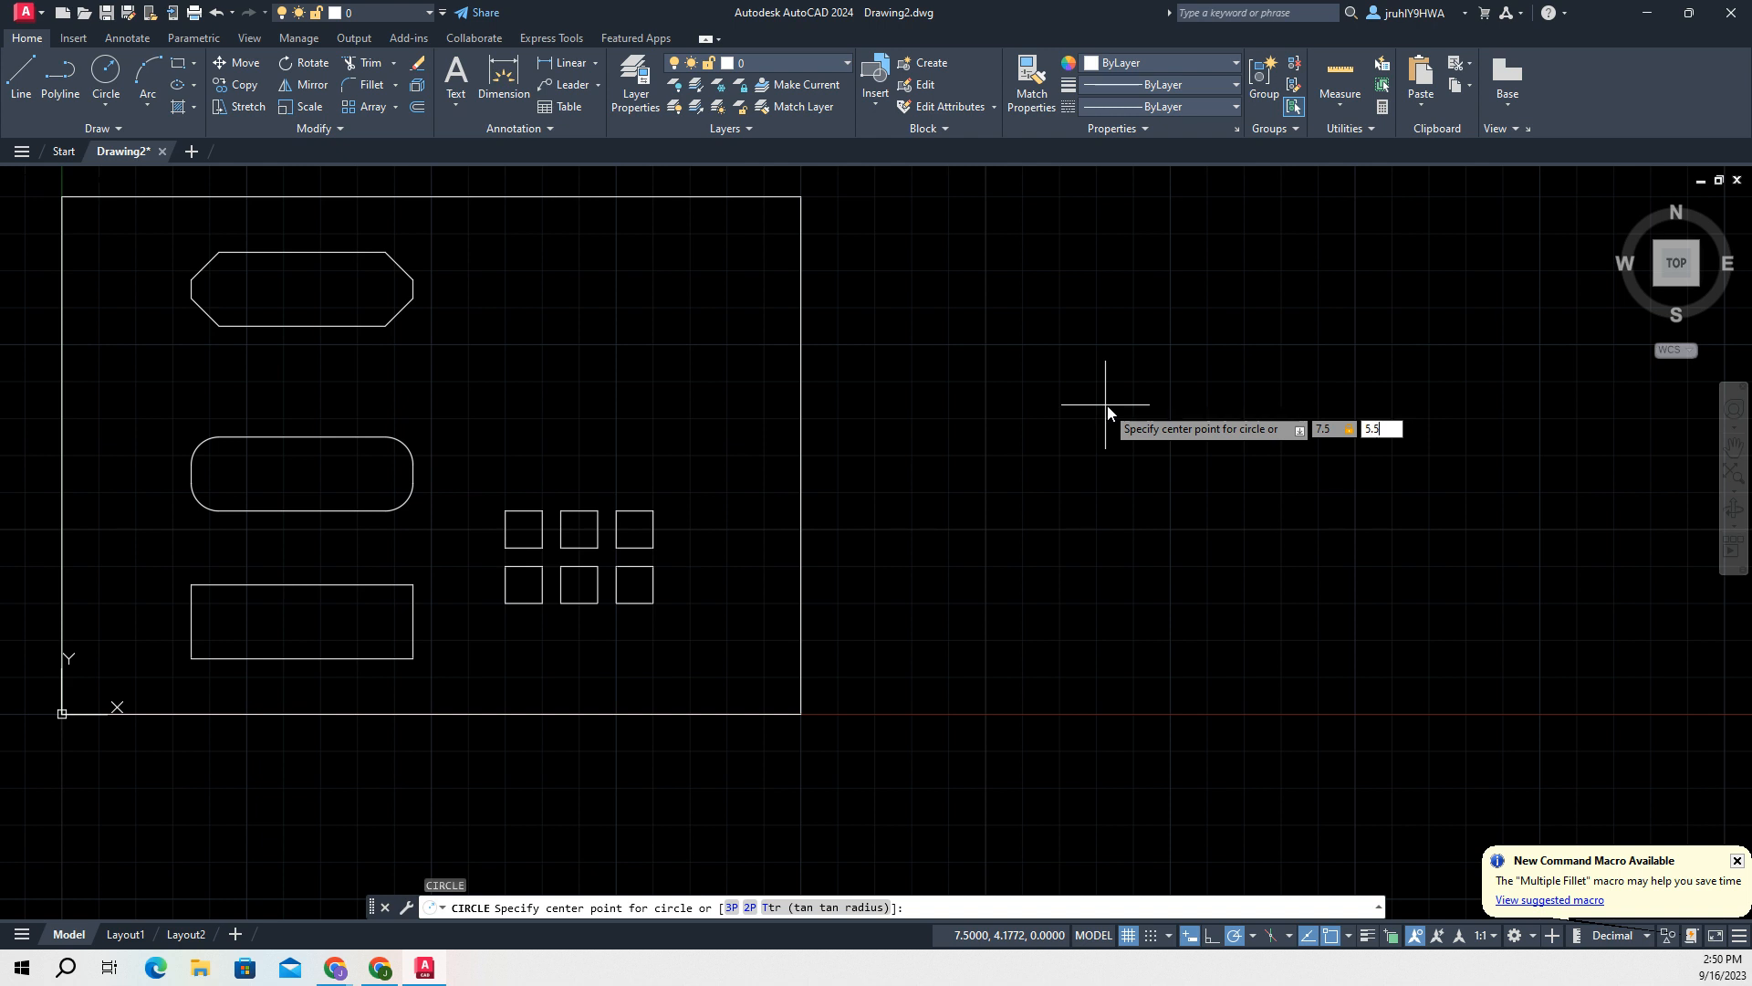
key("Tab")
key("Return")
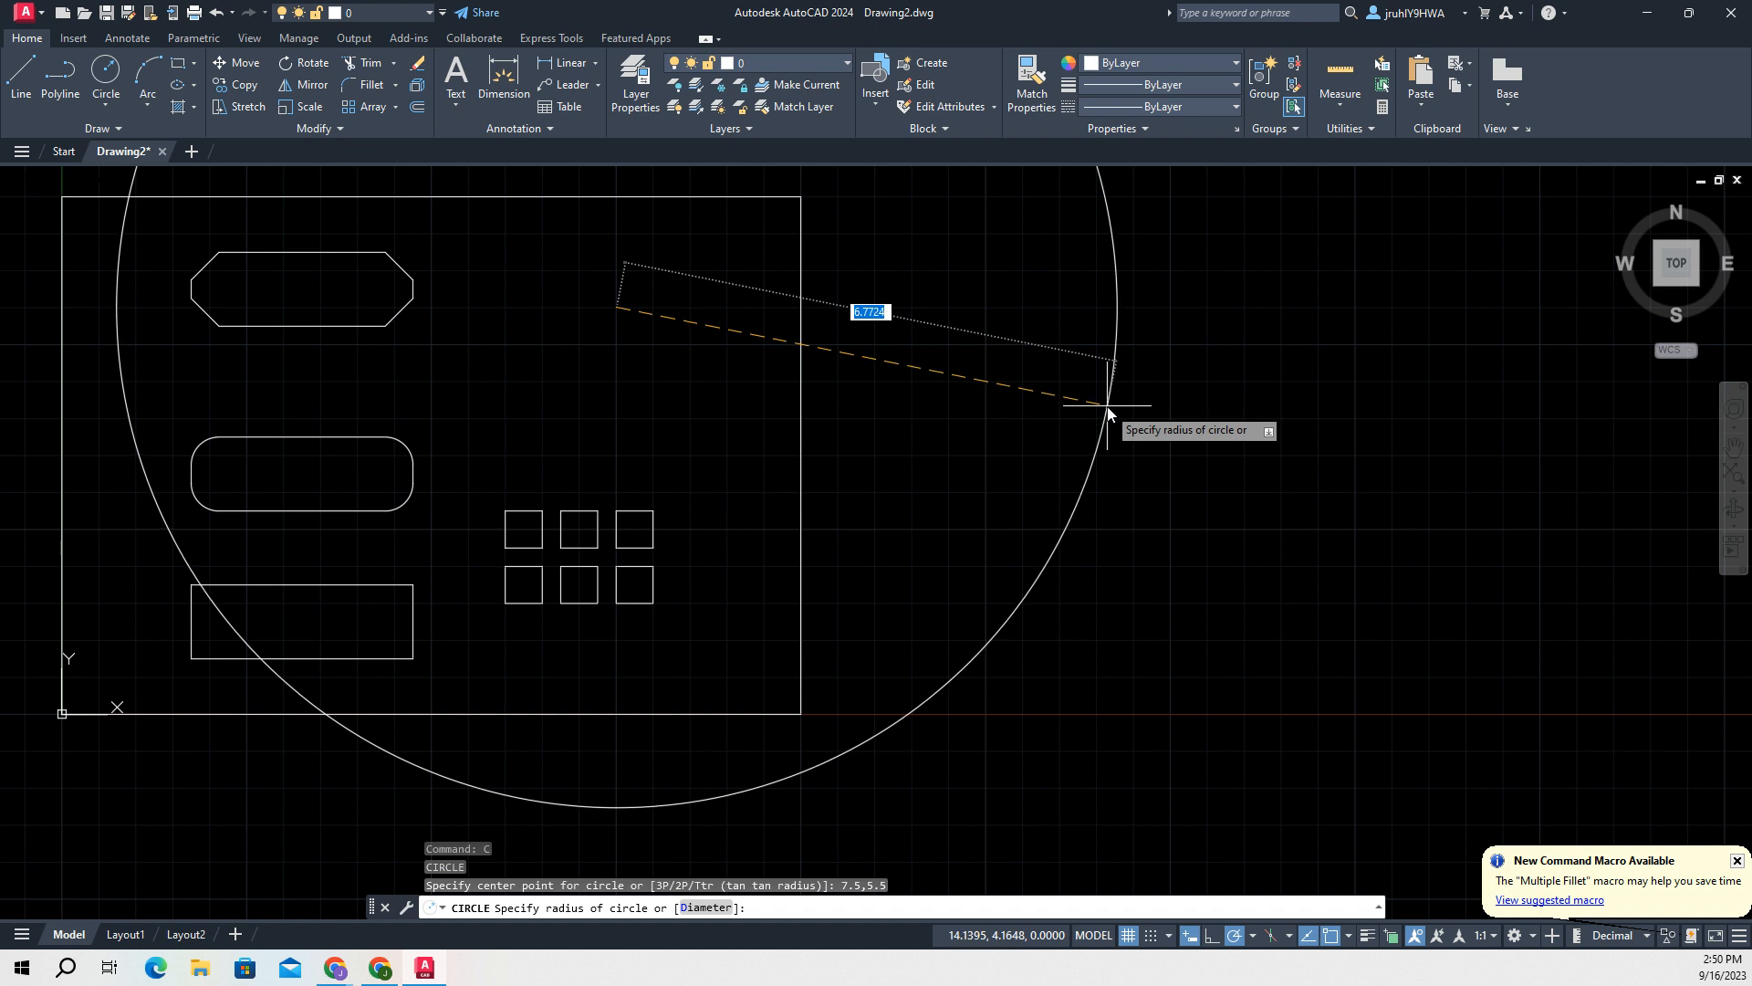
left_click(713, 902)
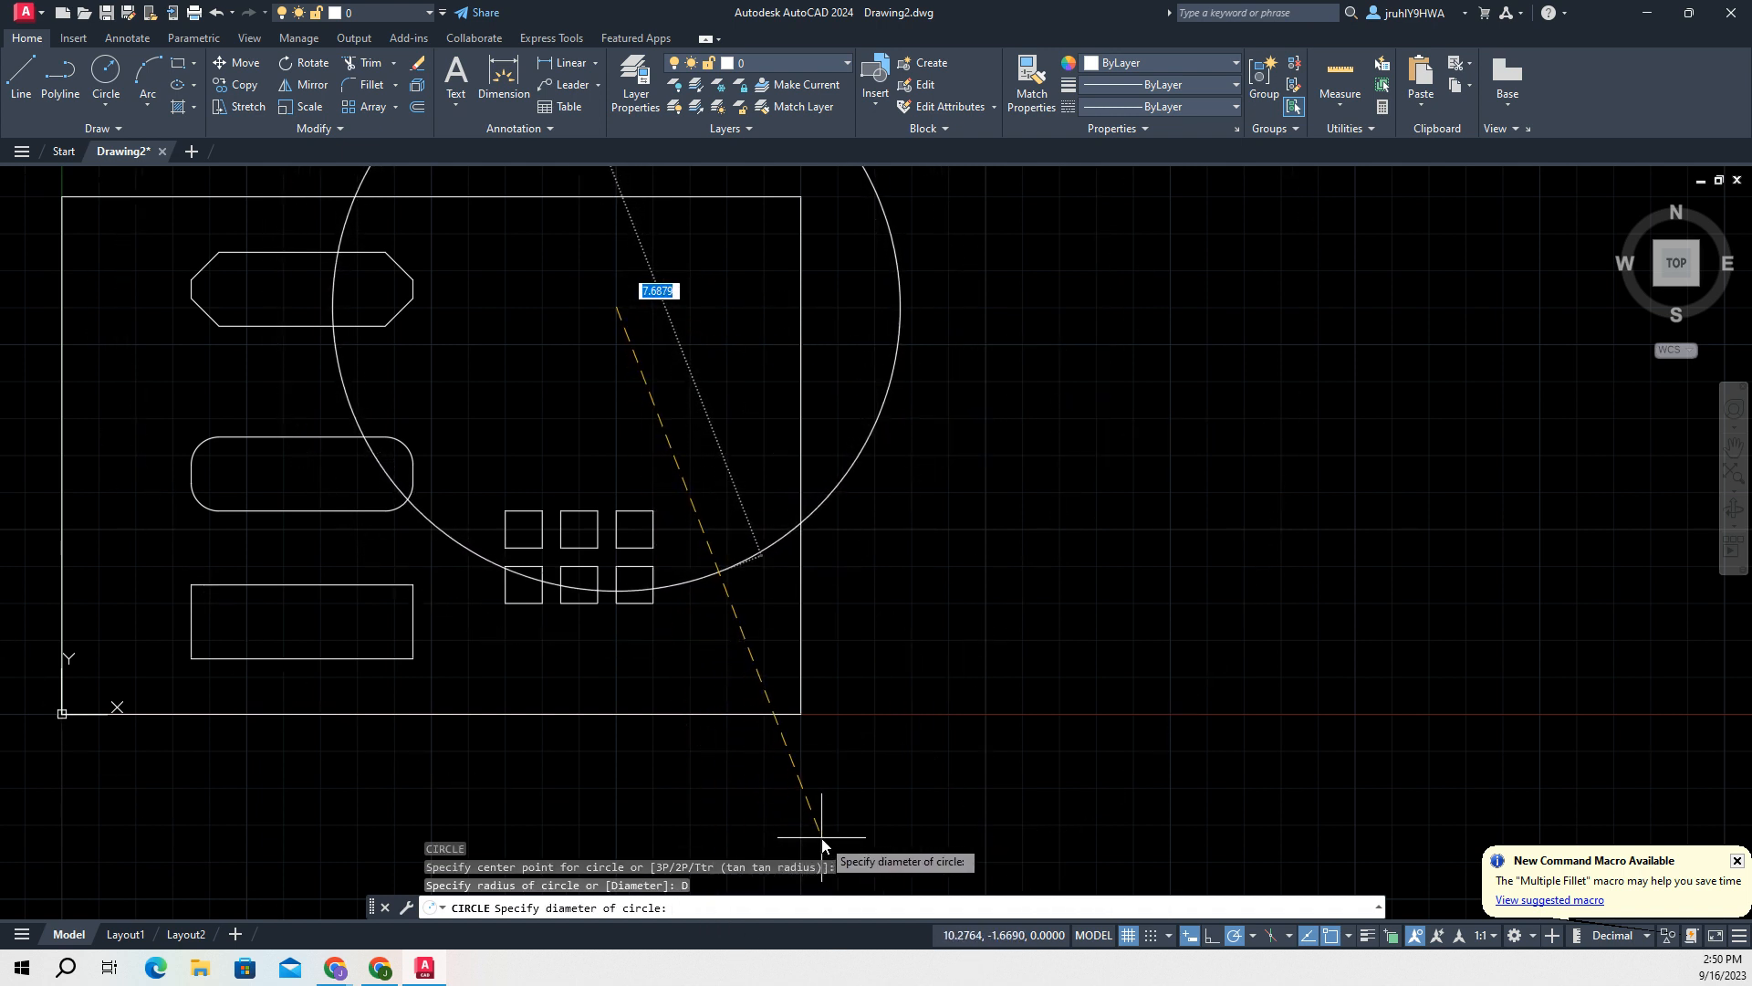
type("1.5")
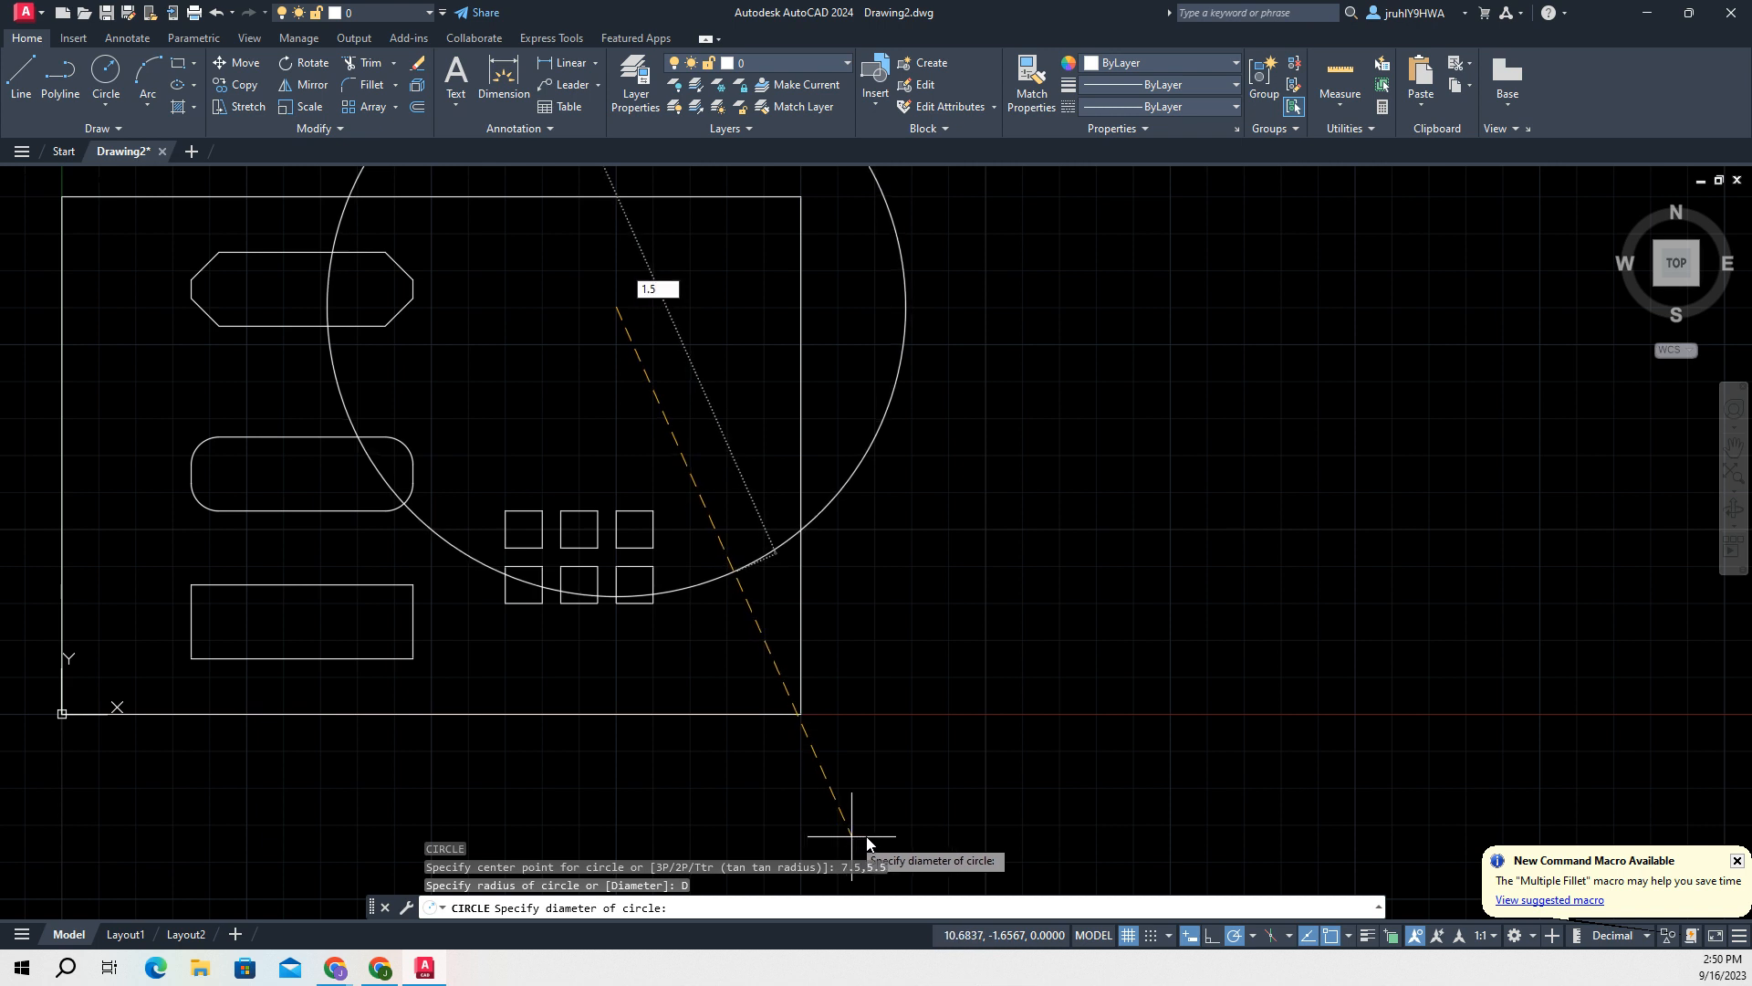
key("Return")
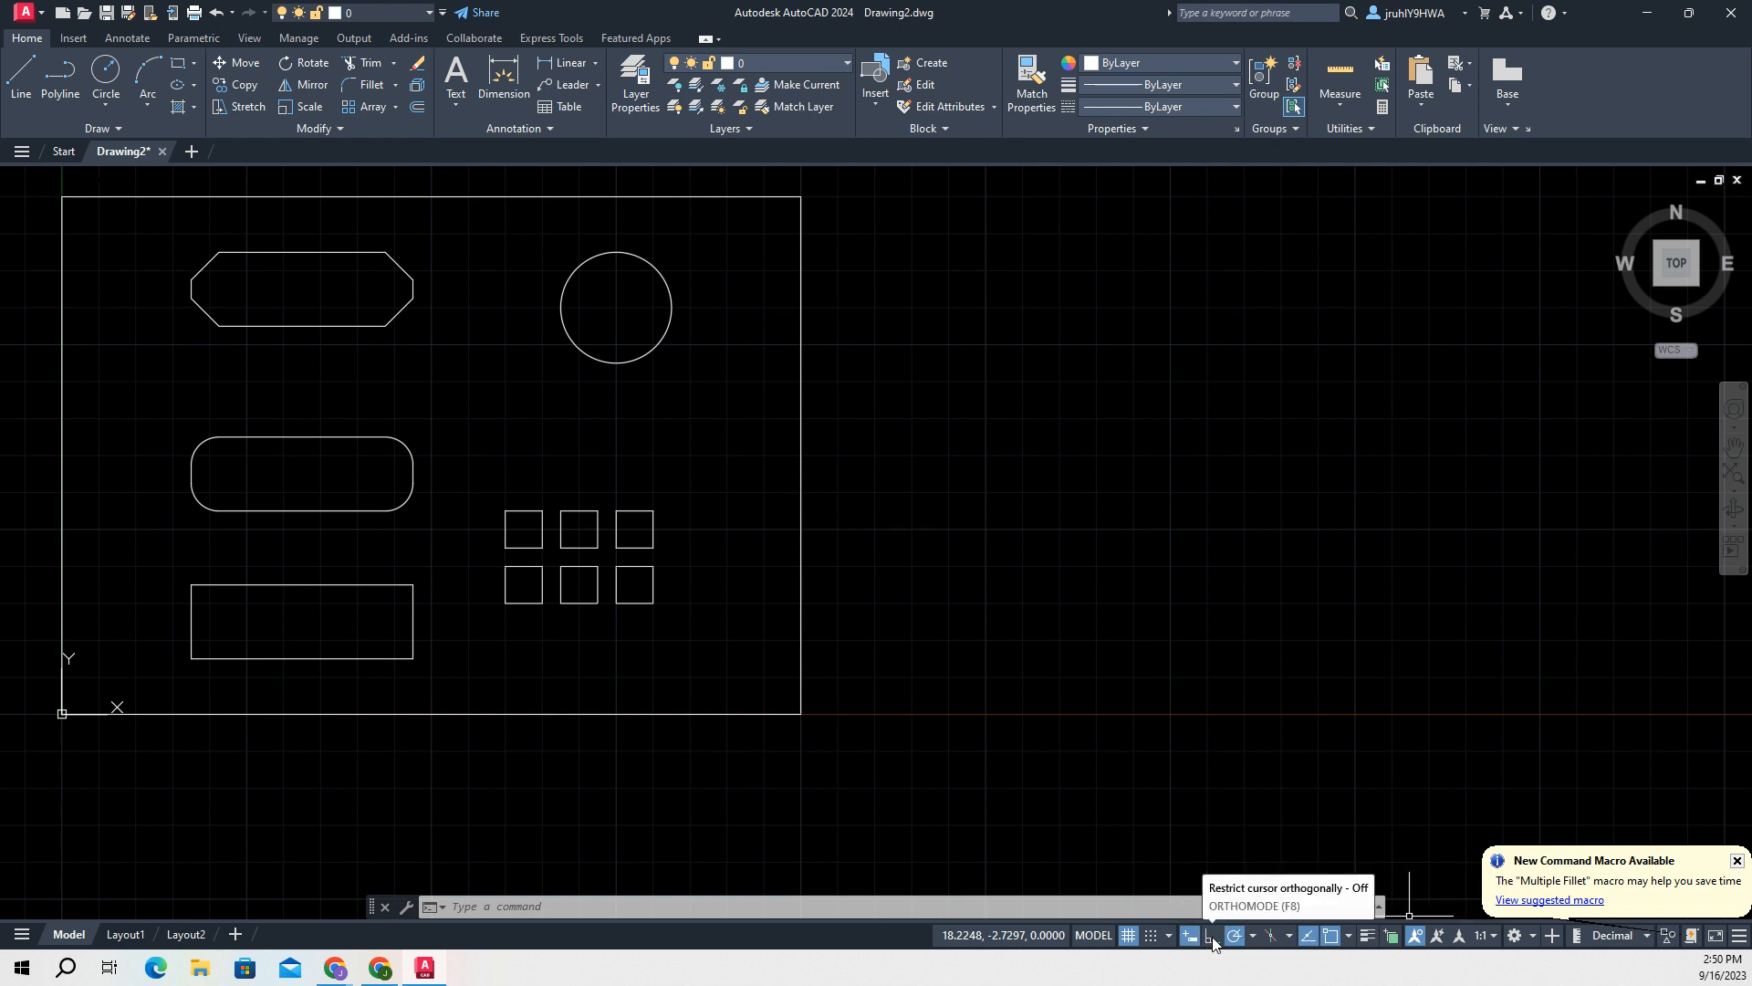
- Turn on snap mode and check which running object snaps are enabled
left_click(1152, 936)
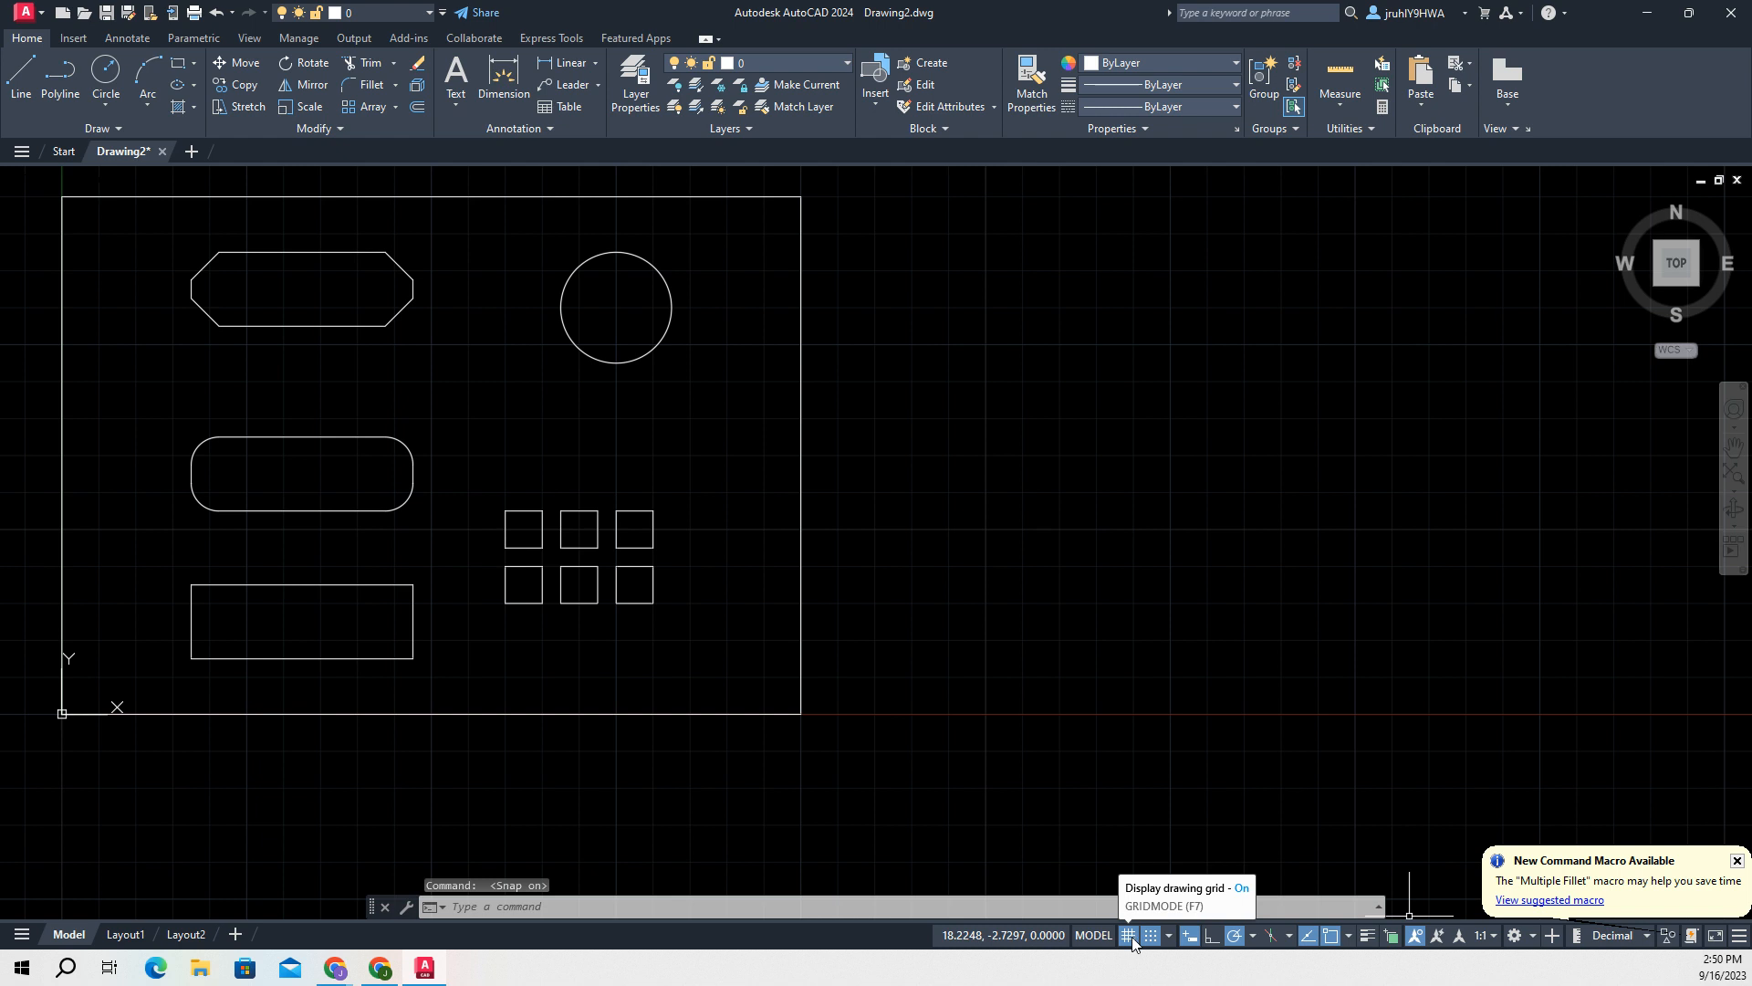
left_click(1349, 936)
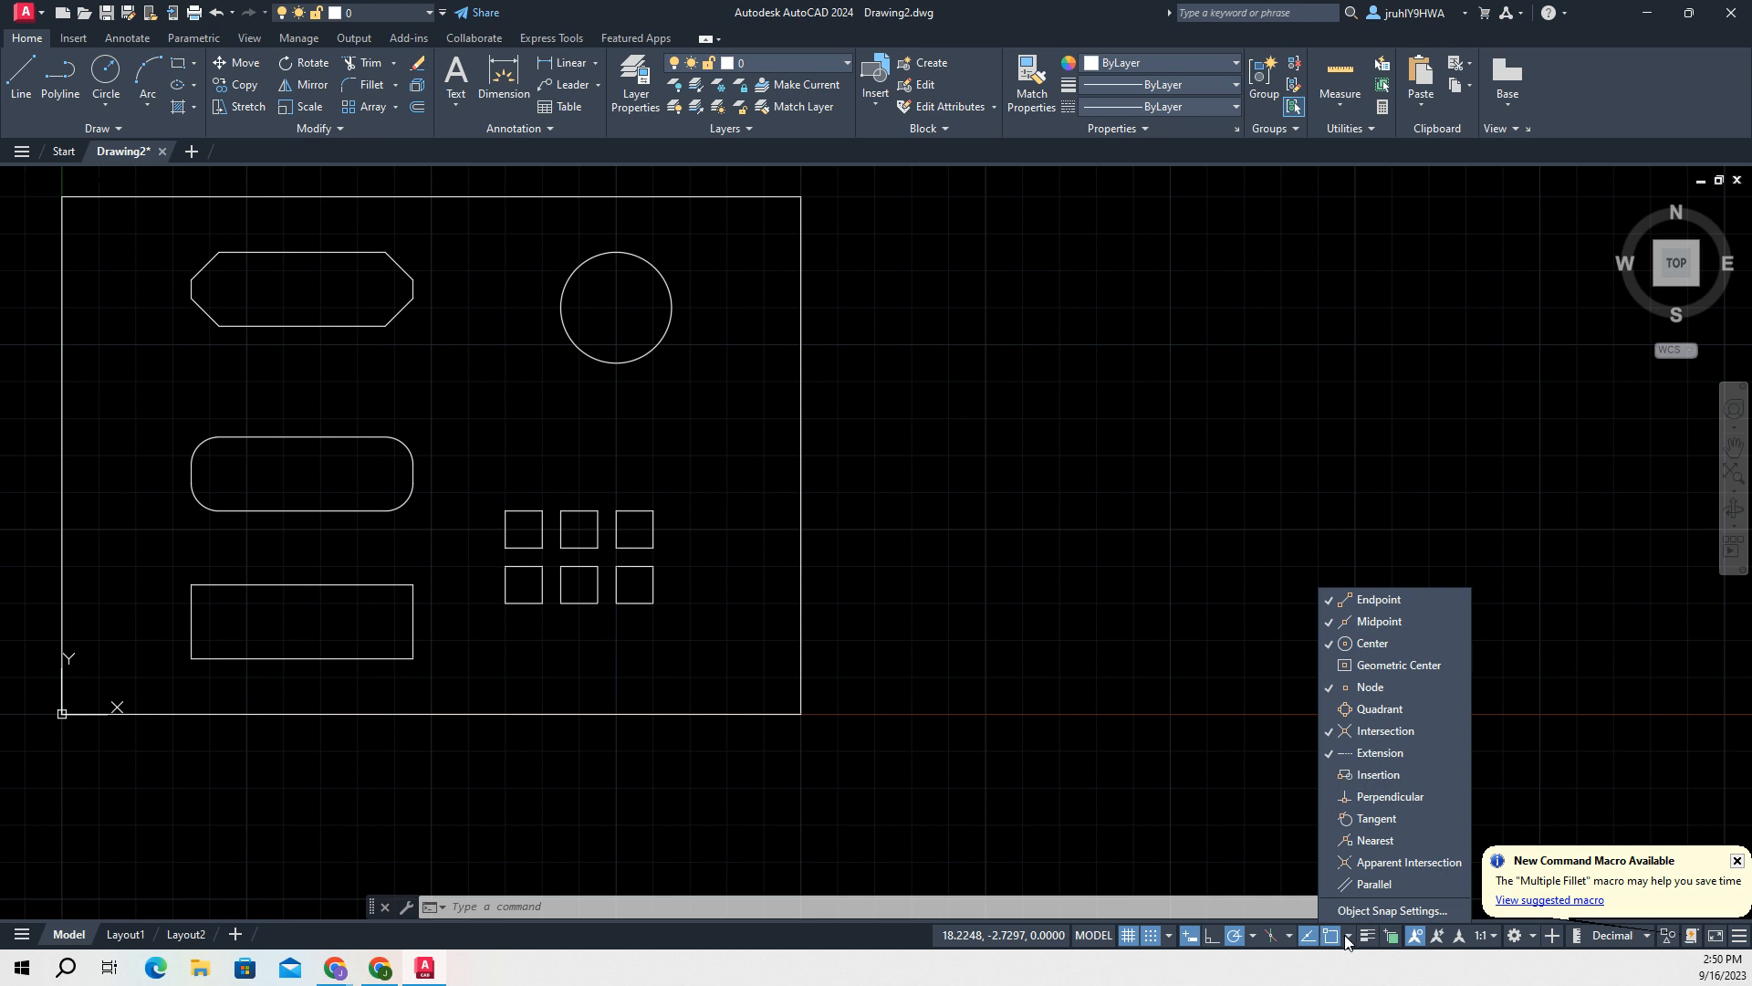
left_click(1346, 937)
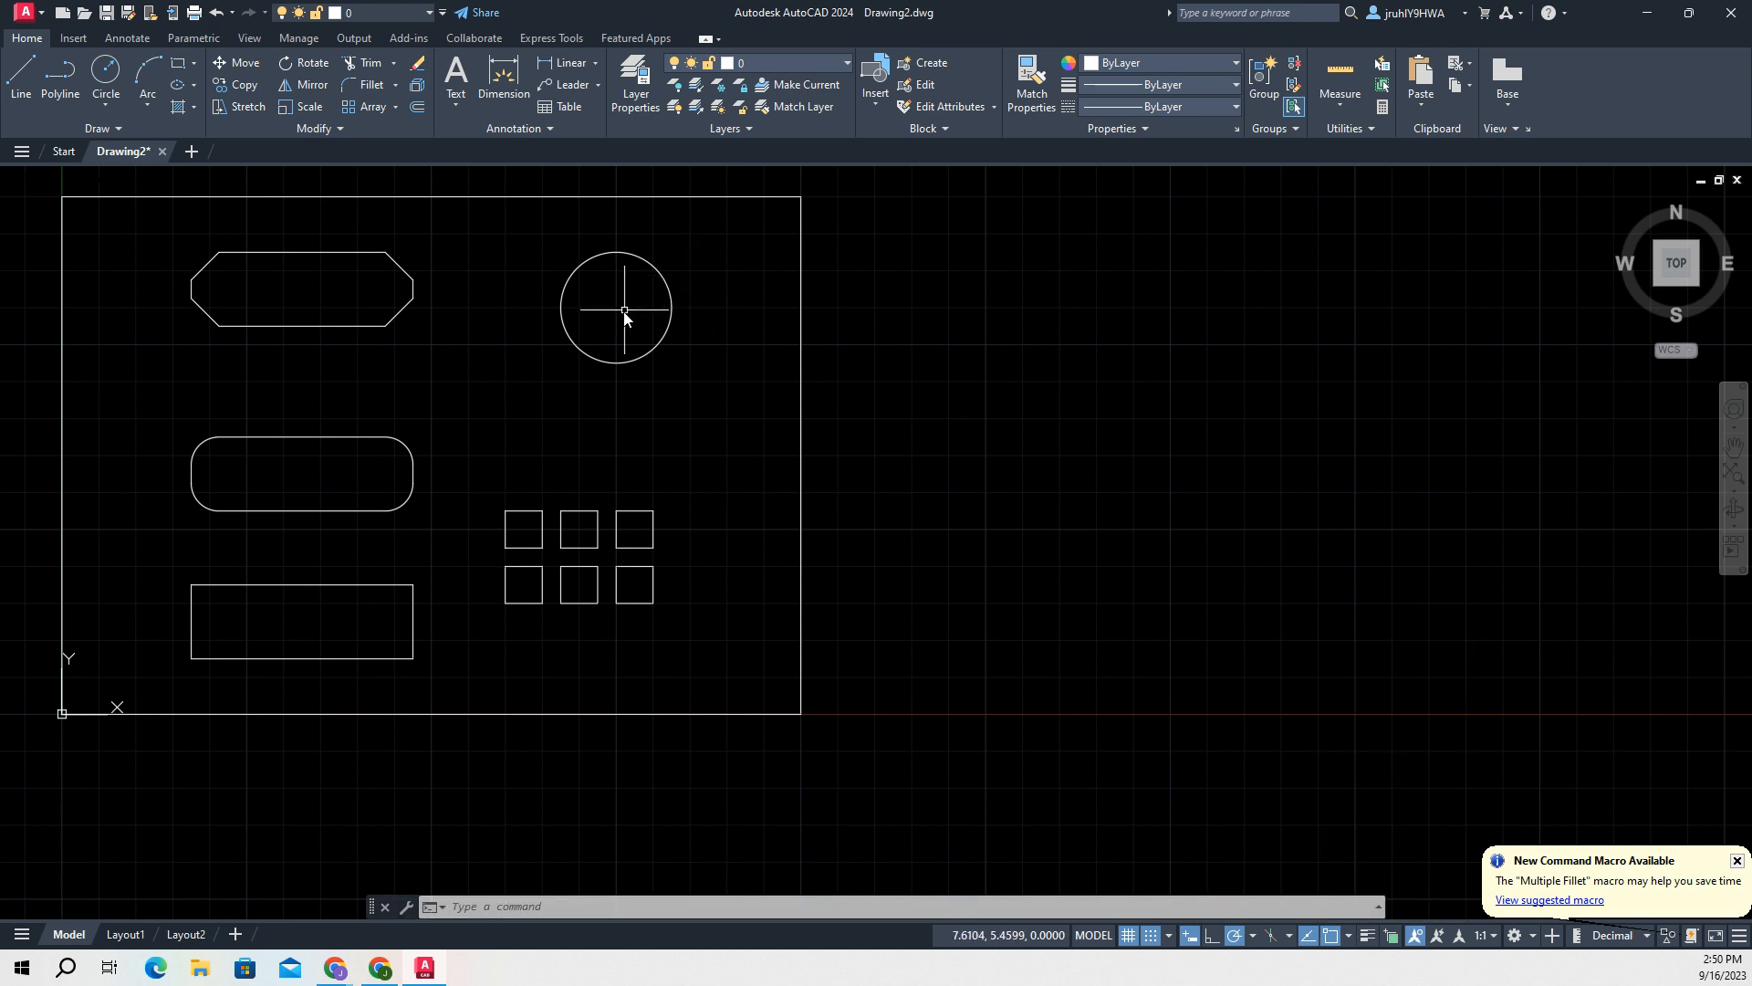
- Draw a horizontal line 1 unit long from the circle's centre at 0°, extending past its edge
type("l")
key("Return")
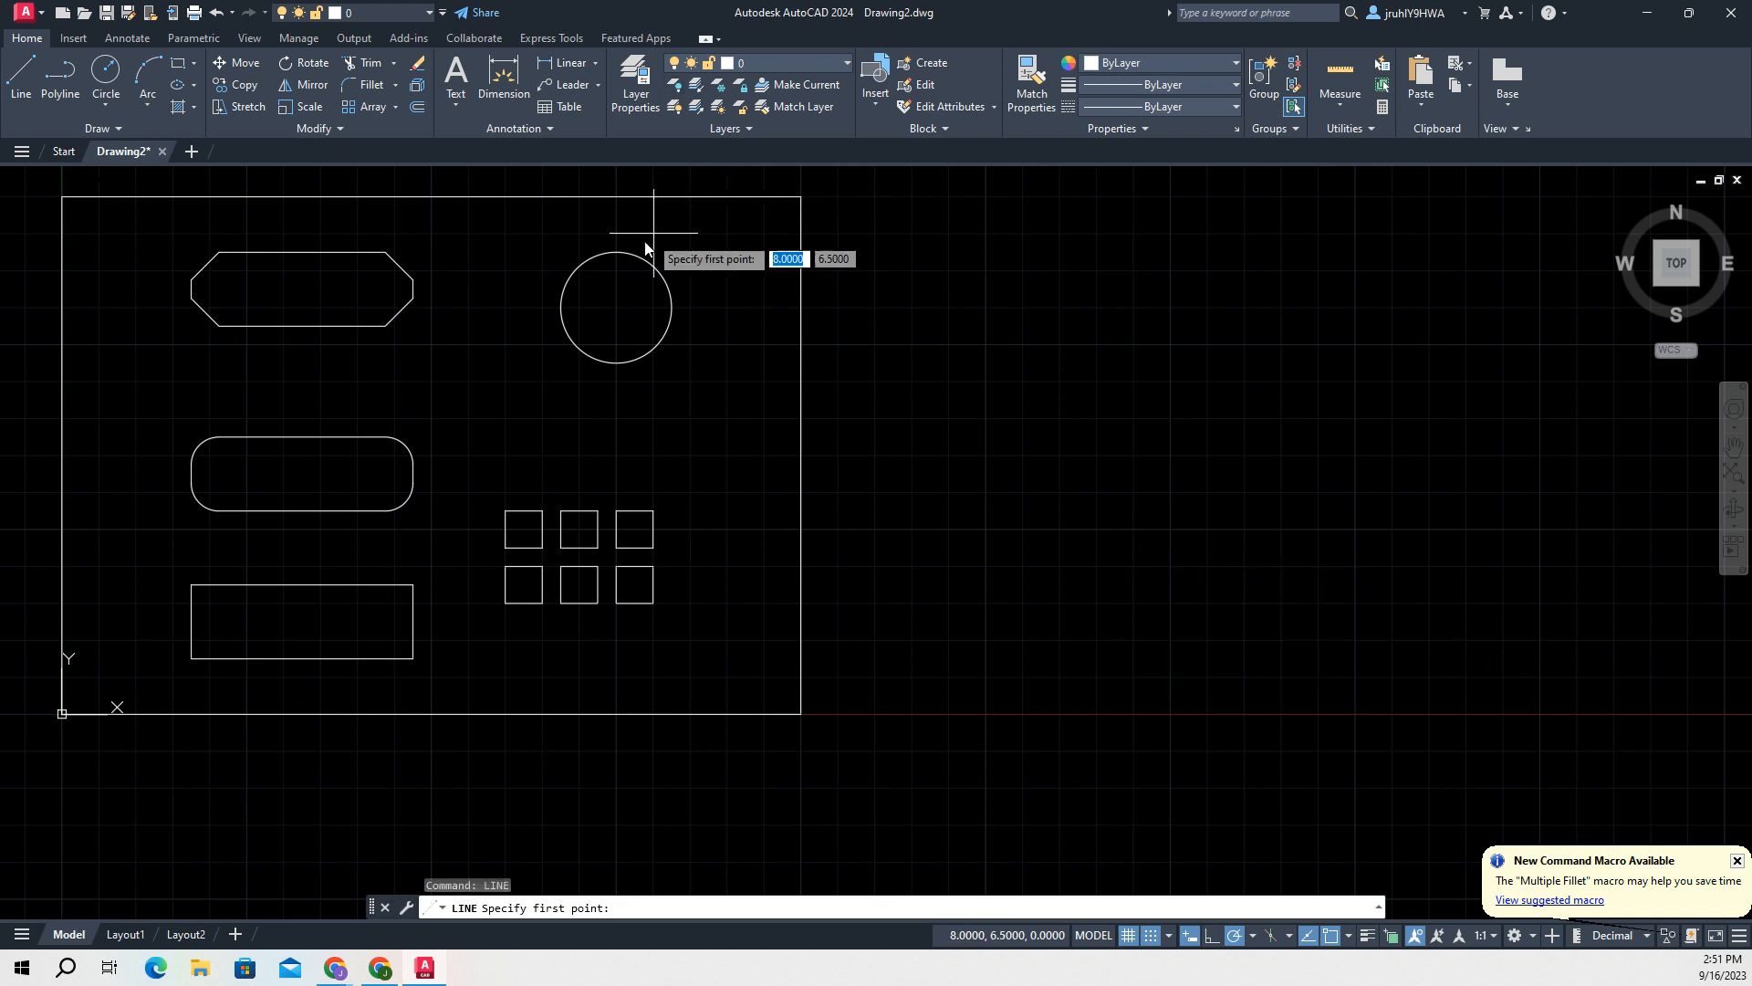
left_click(603, 290)
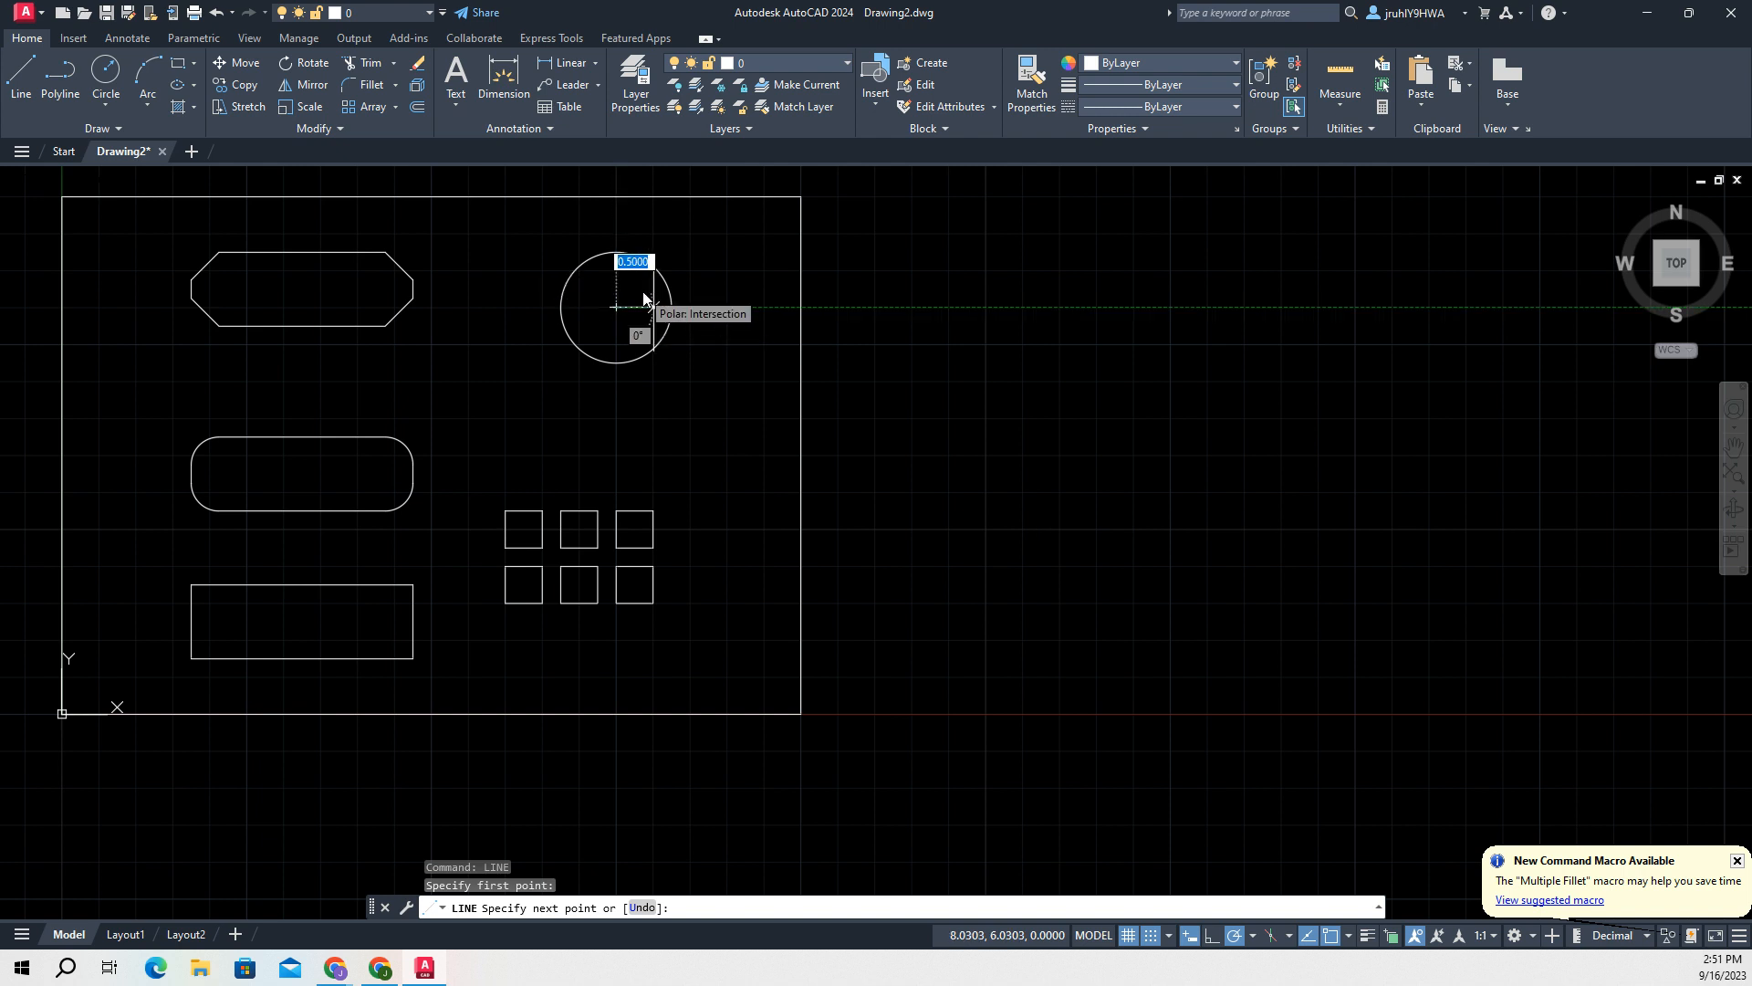
type("1")
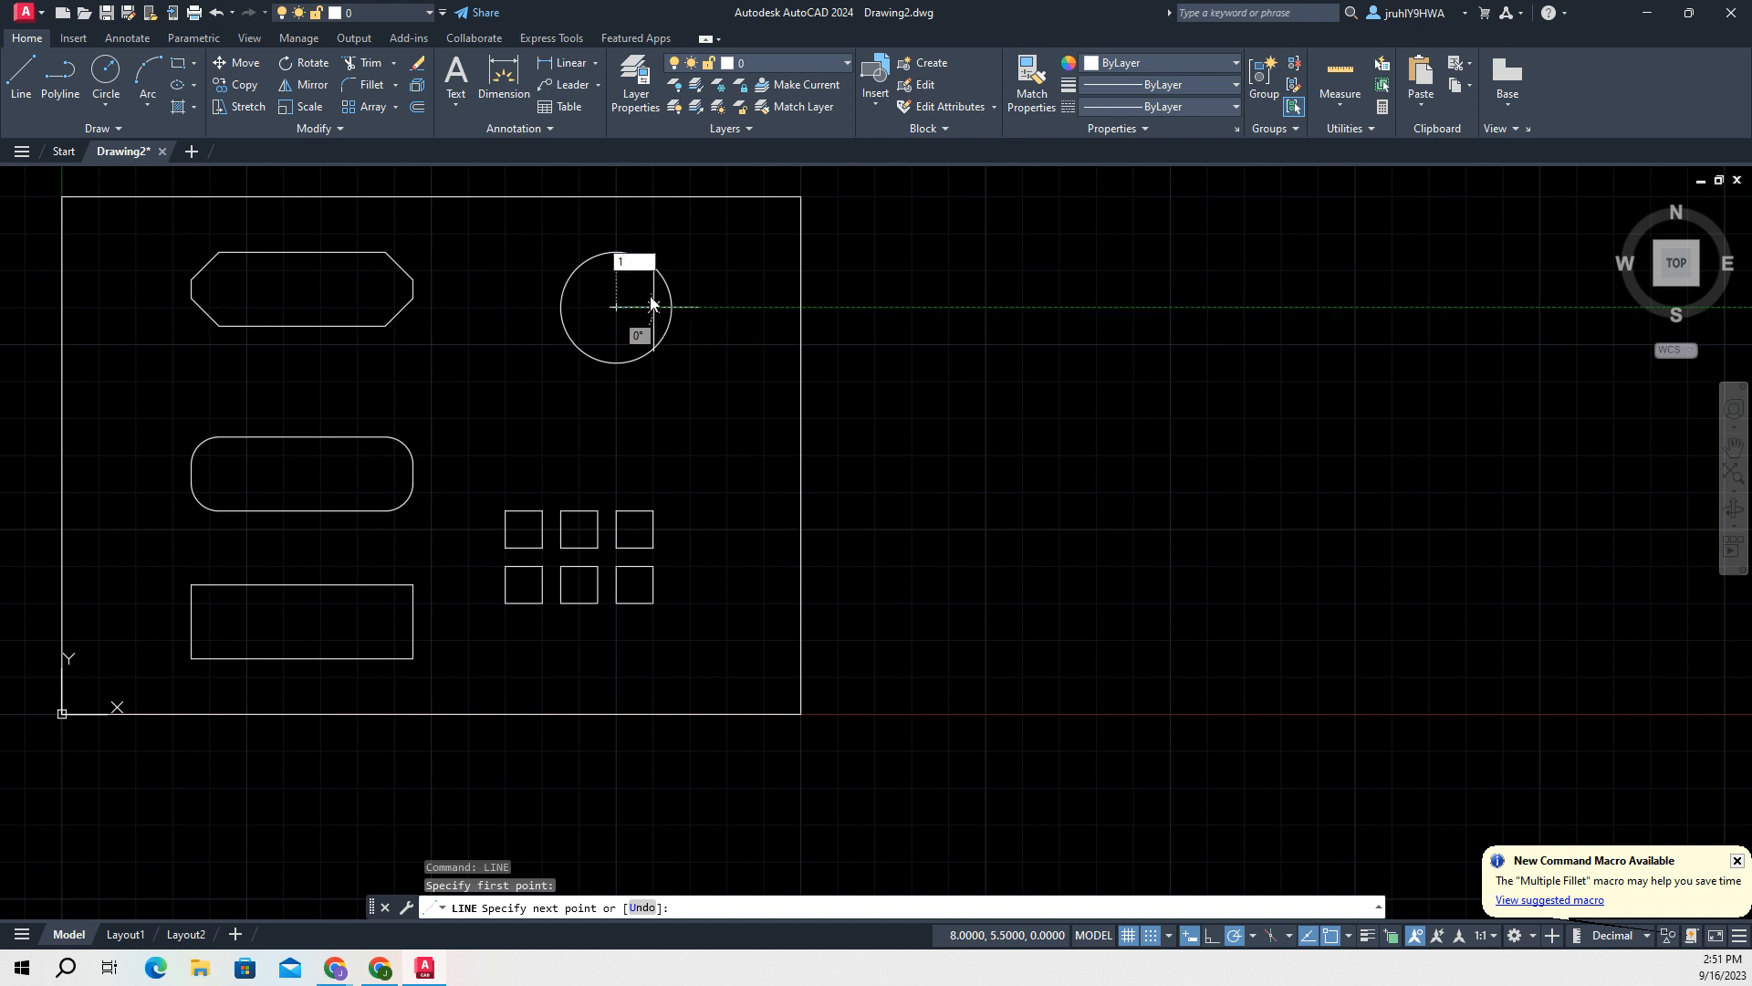
key("Return")
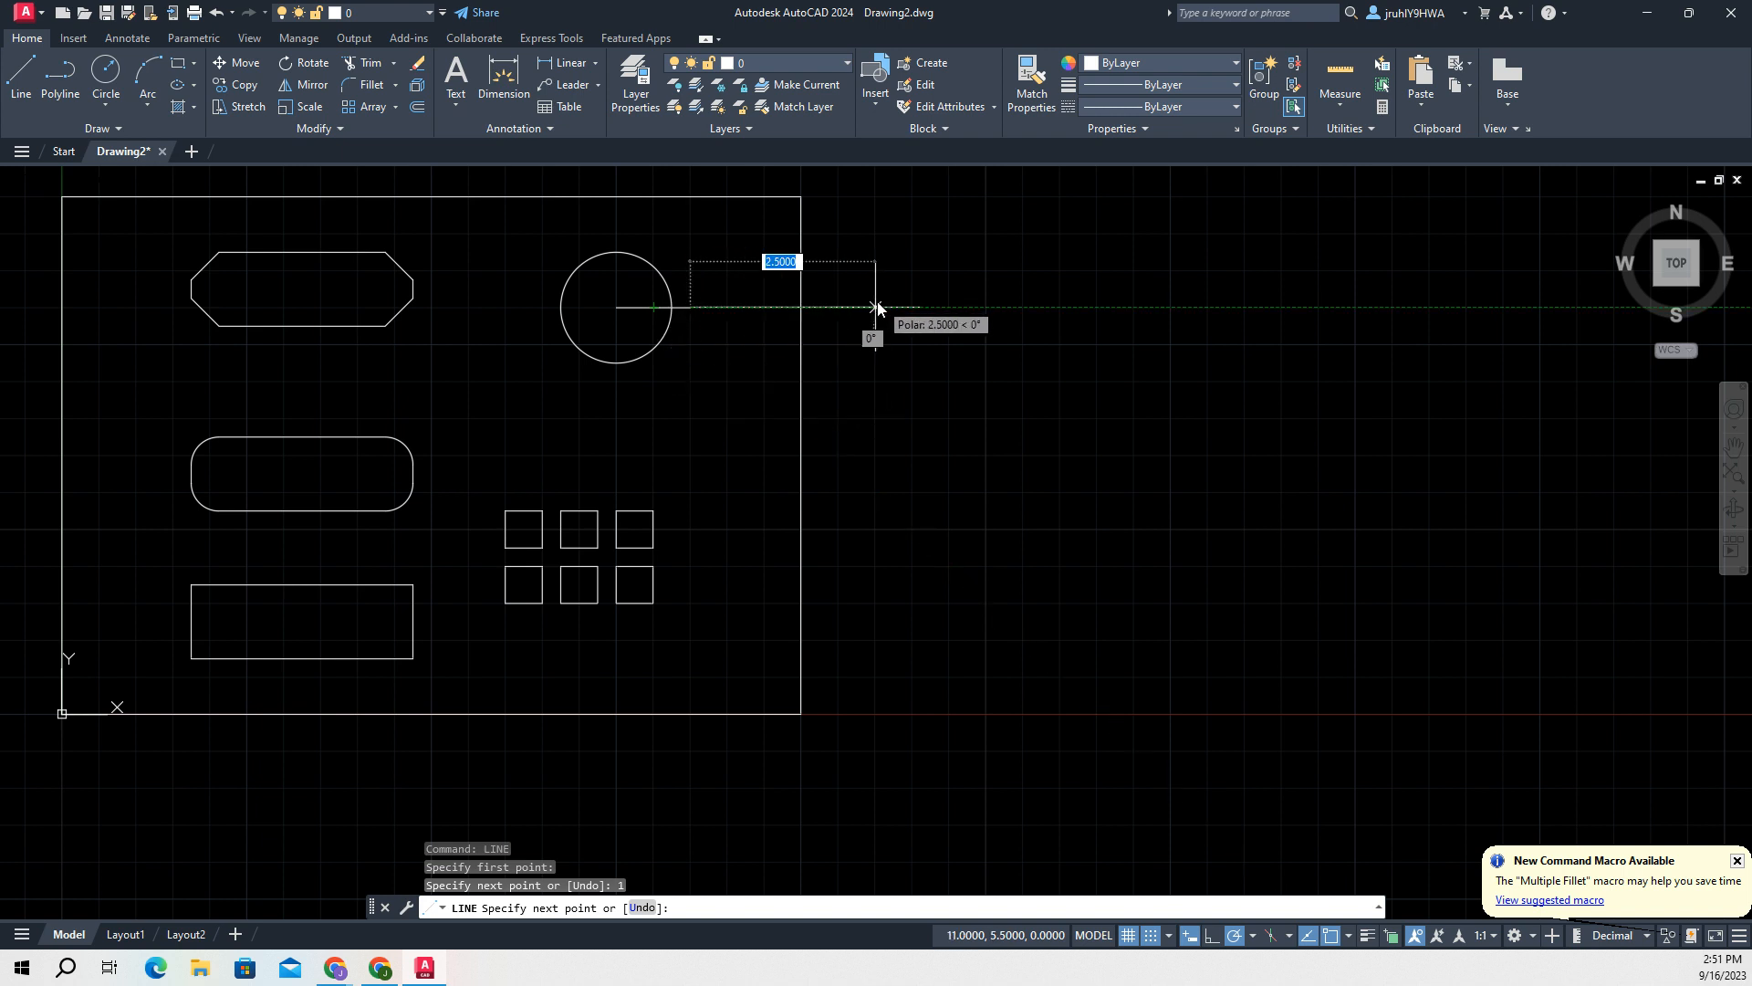
key("Escape")
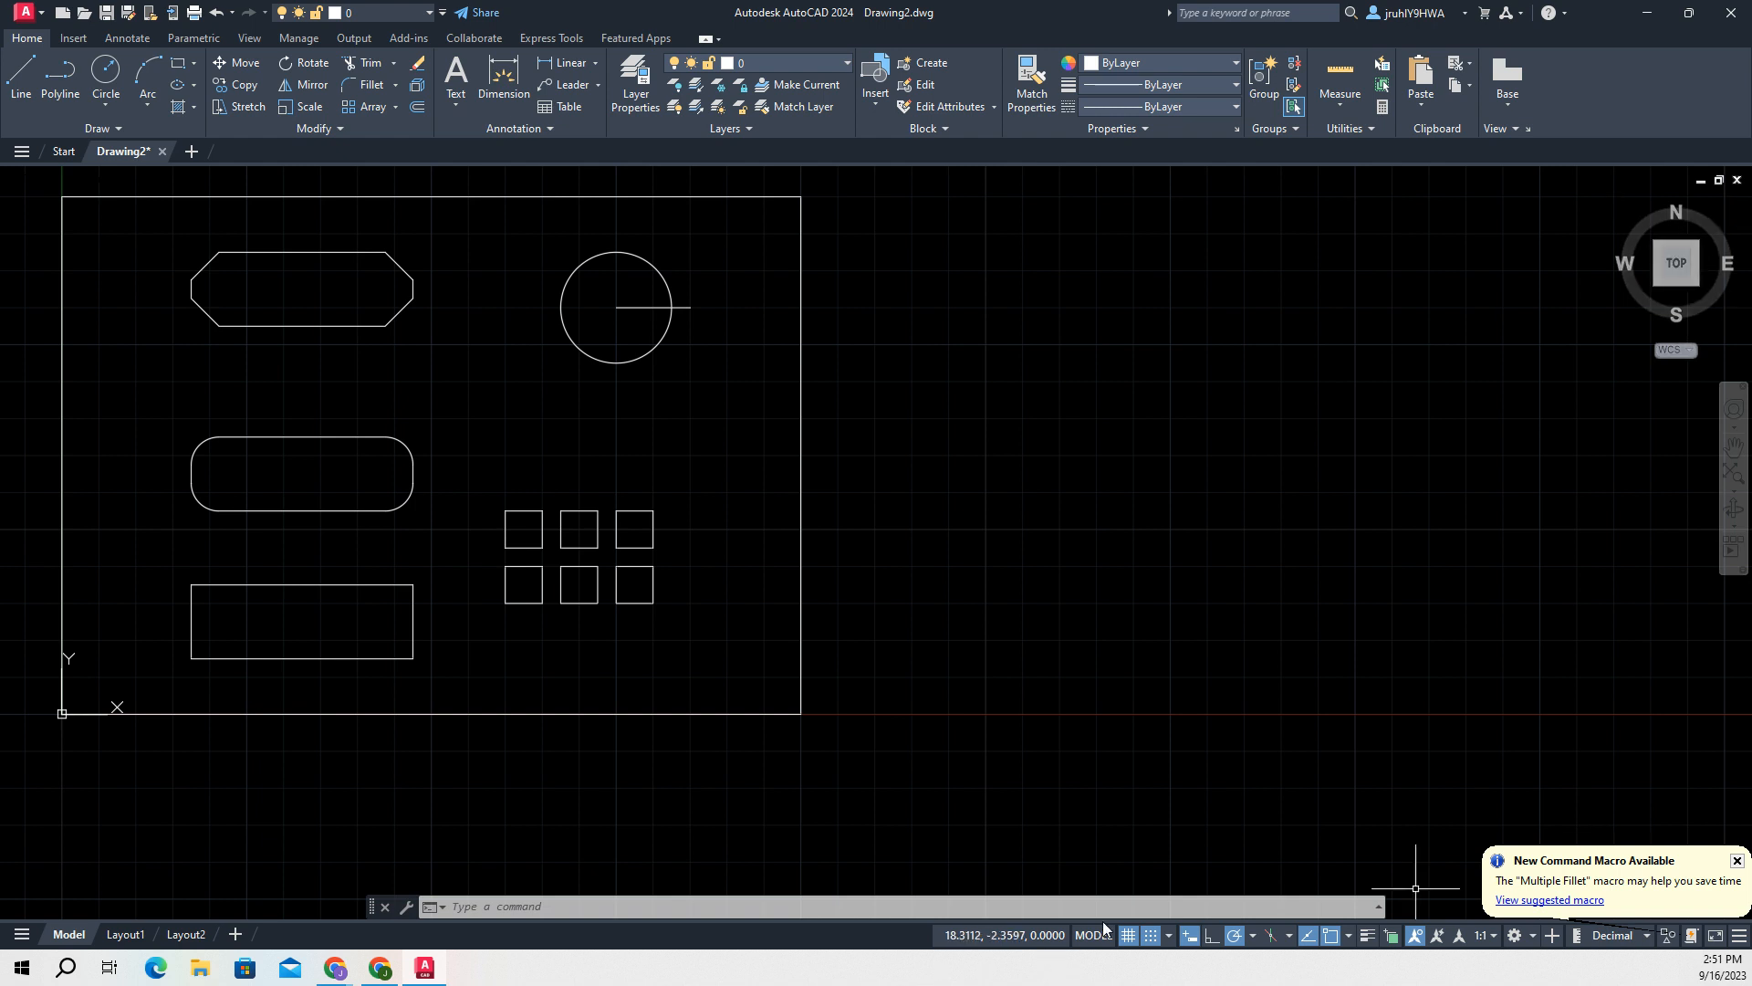
- Create a polar array of the short line around the circle's centre, keeping the default 6 items, and close the array
type("arra")
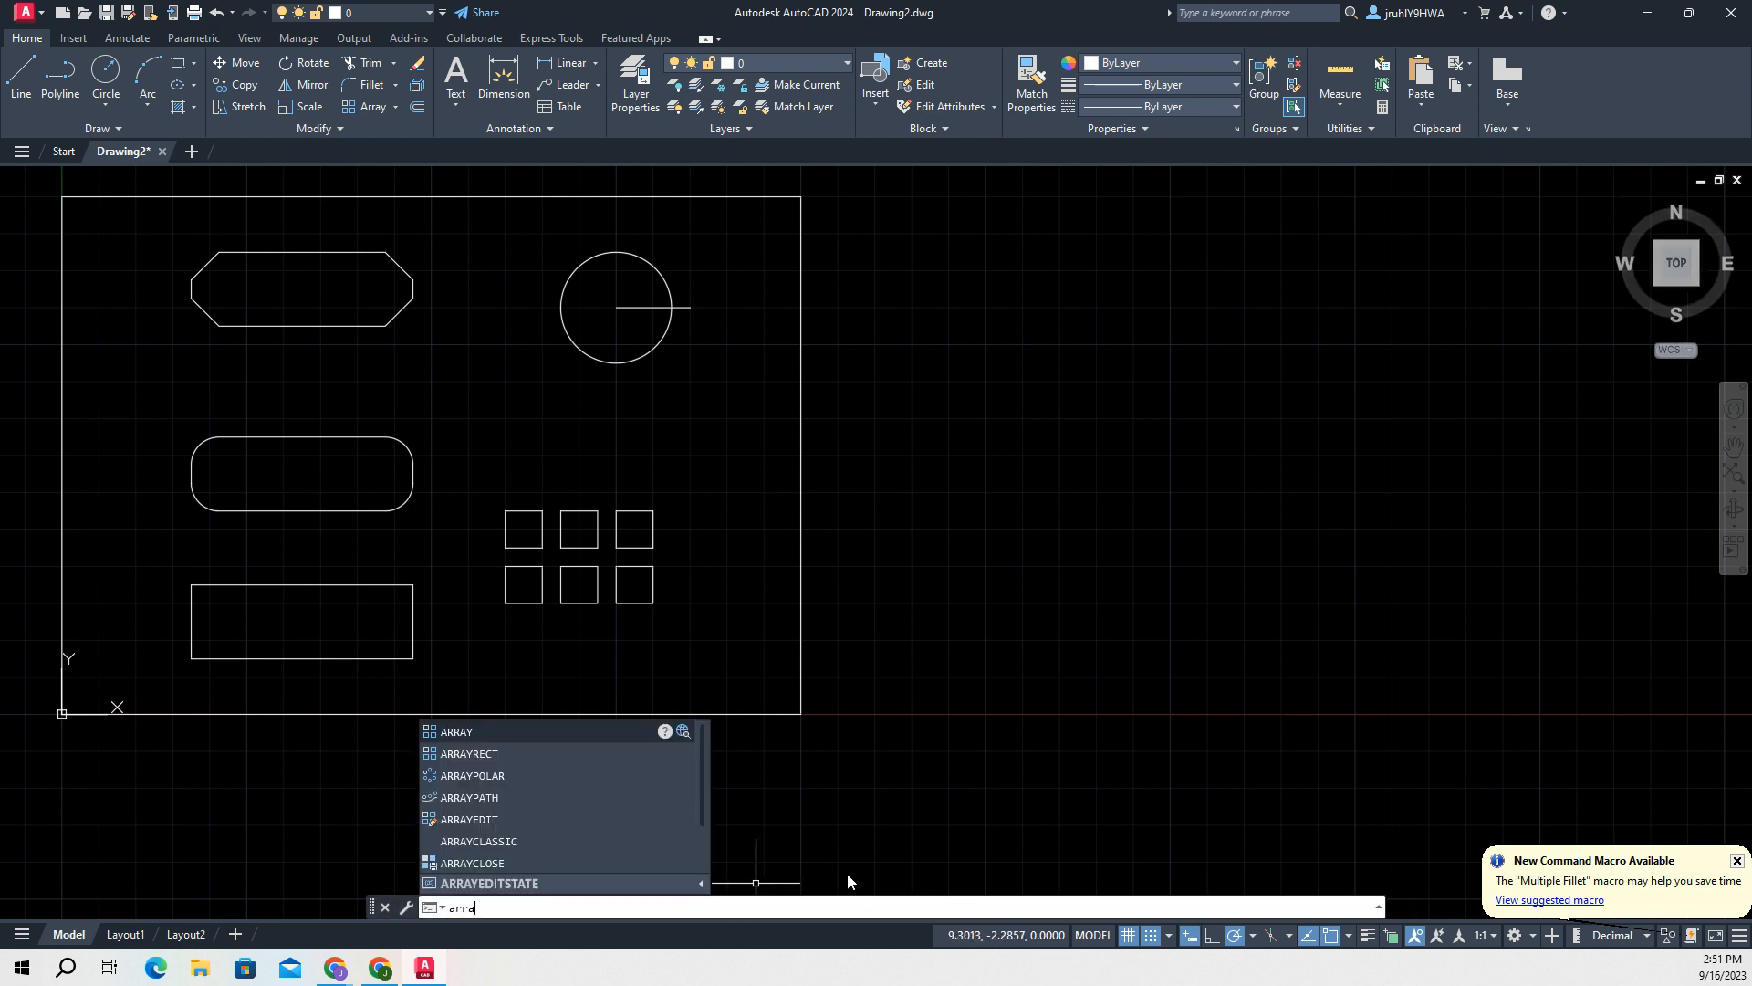
left_click(475, 731)
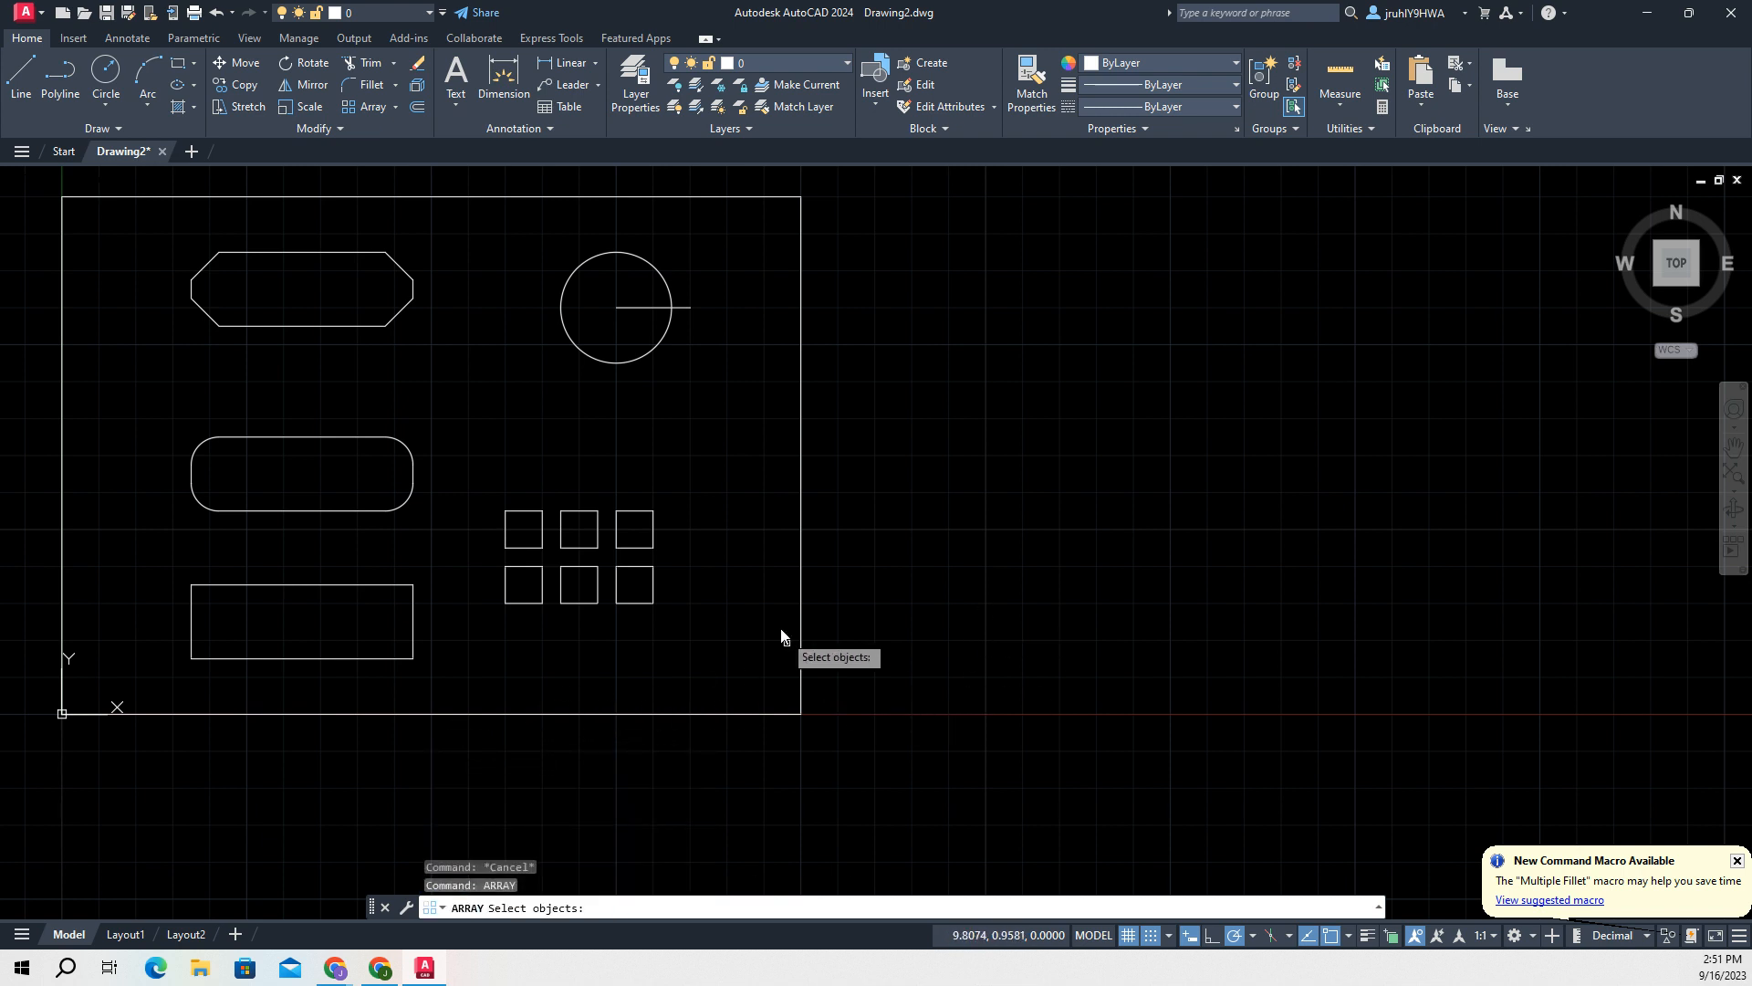
left_click(632, 309)
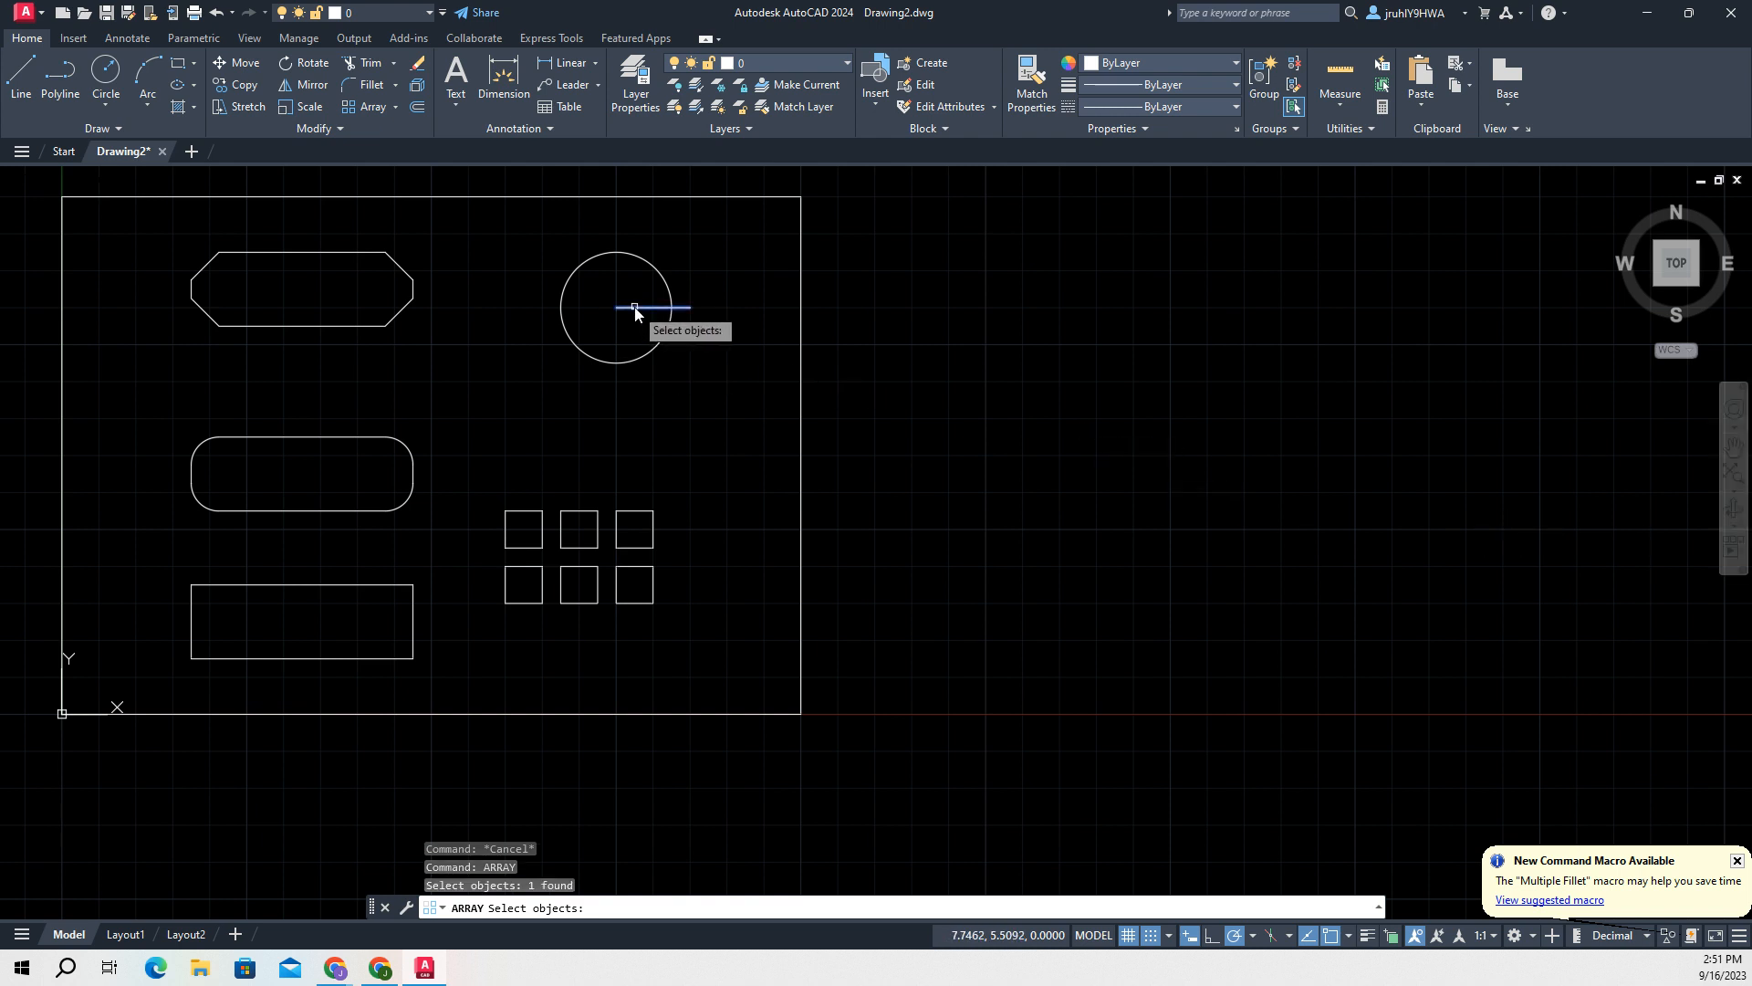
key("Return")
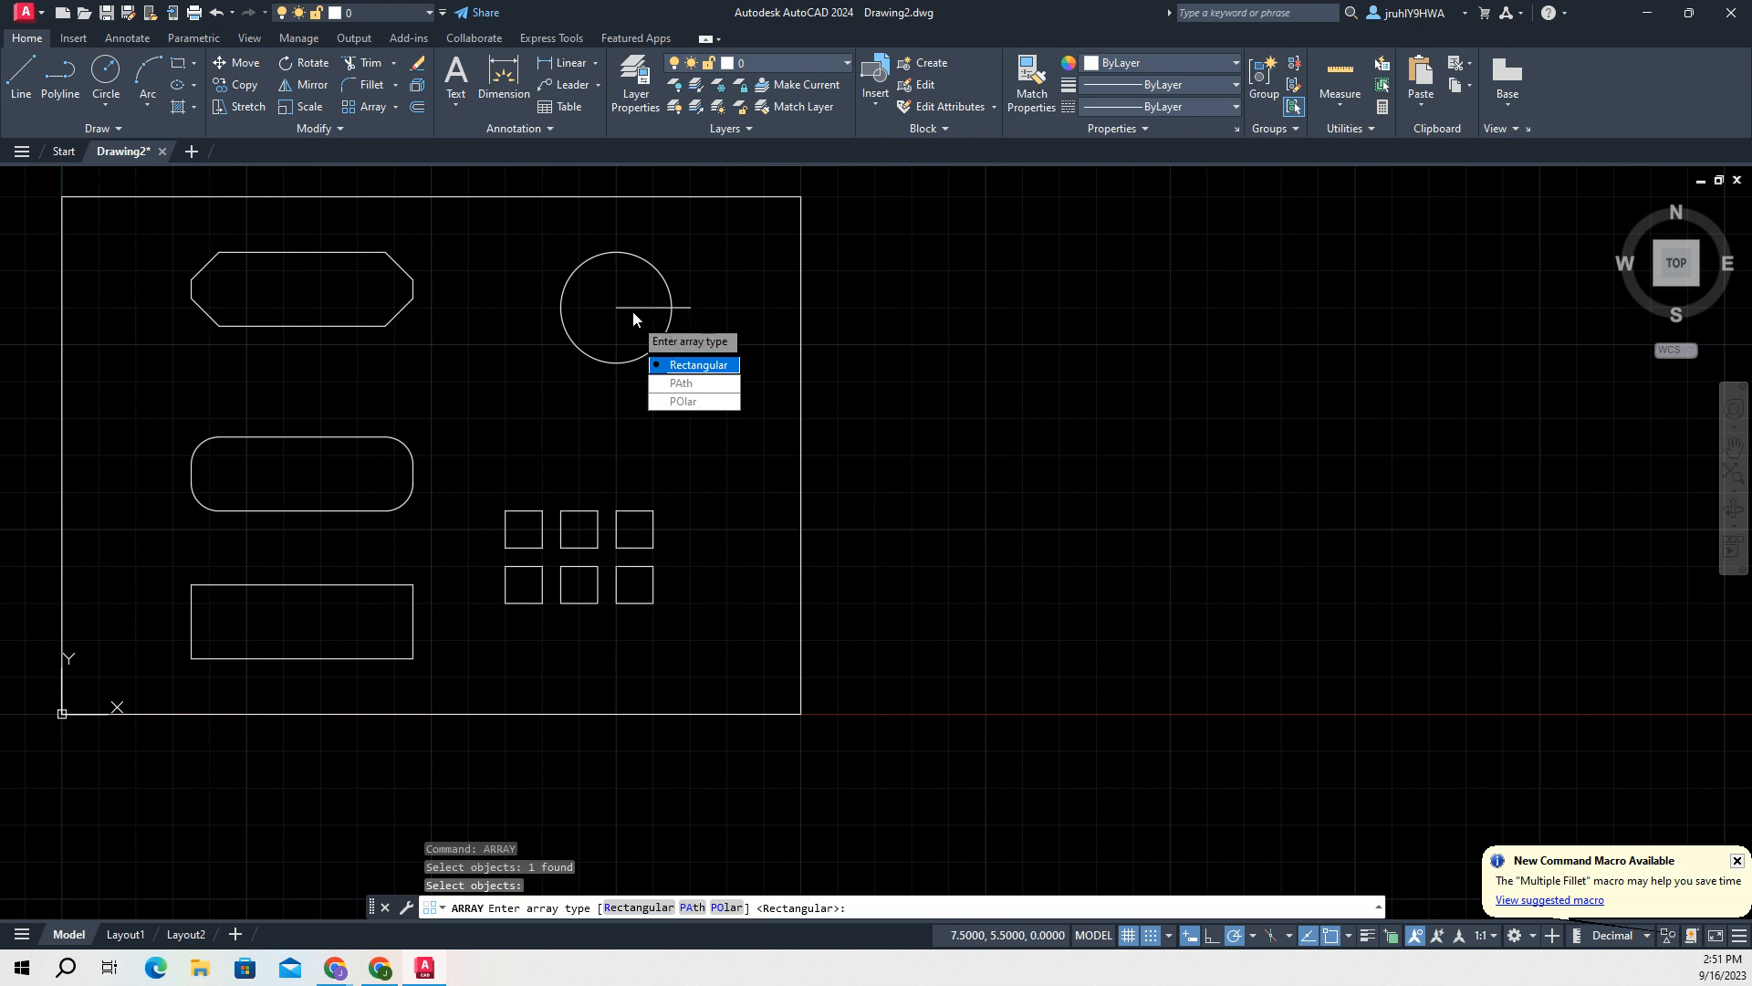
left_click(693, 400)
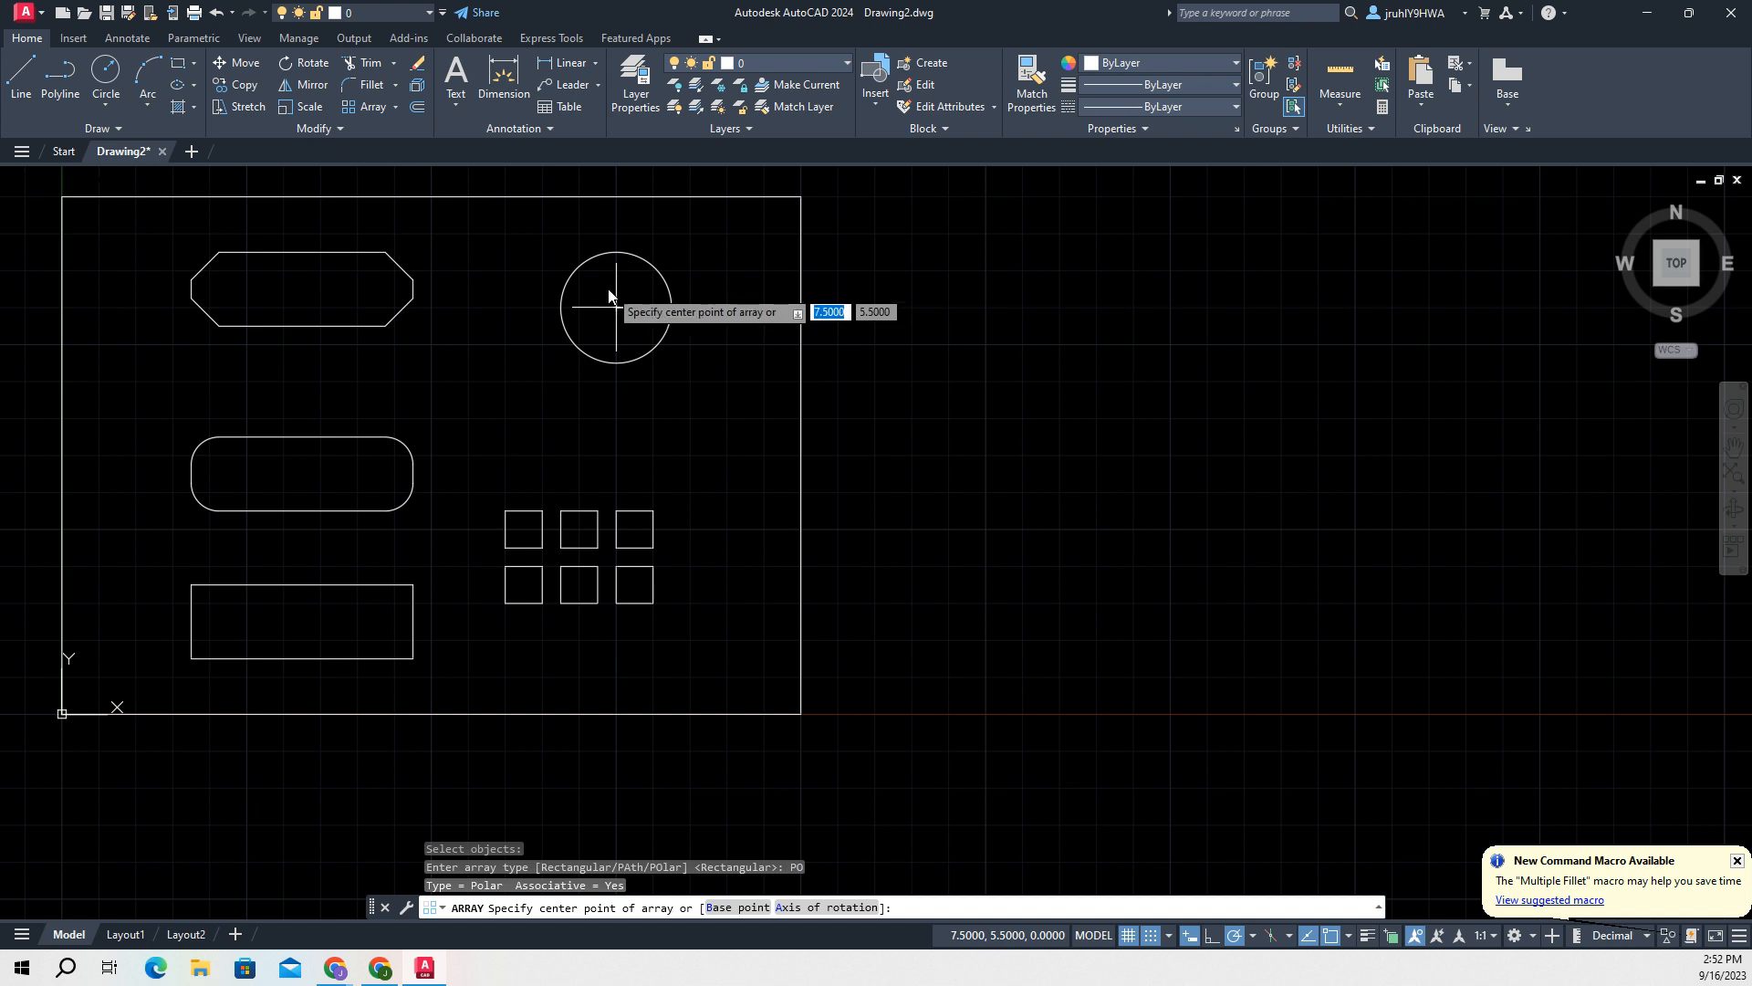
left_click(614, 308)
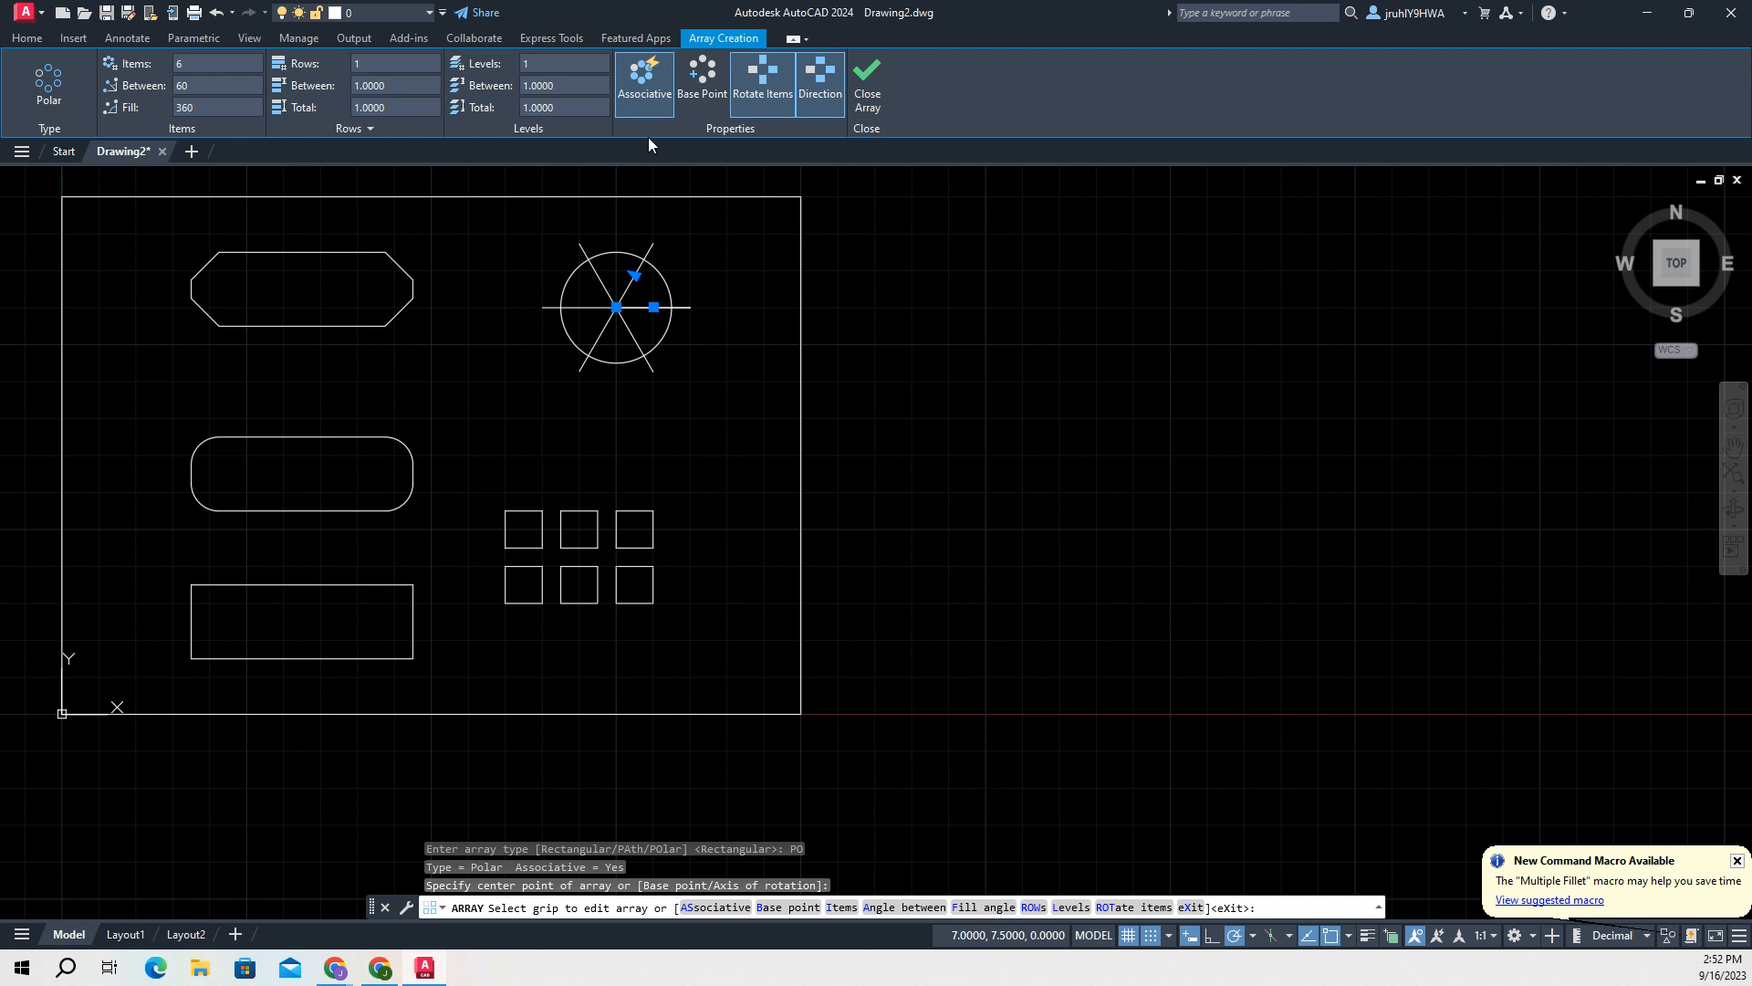
left_click(869, 82)
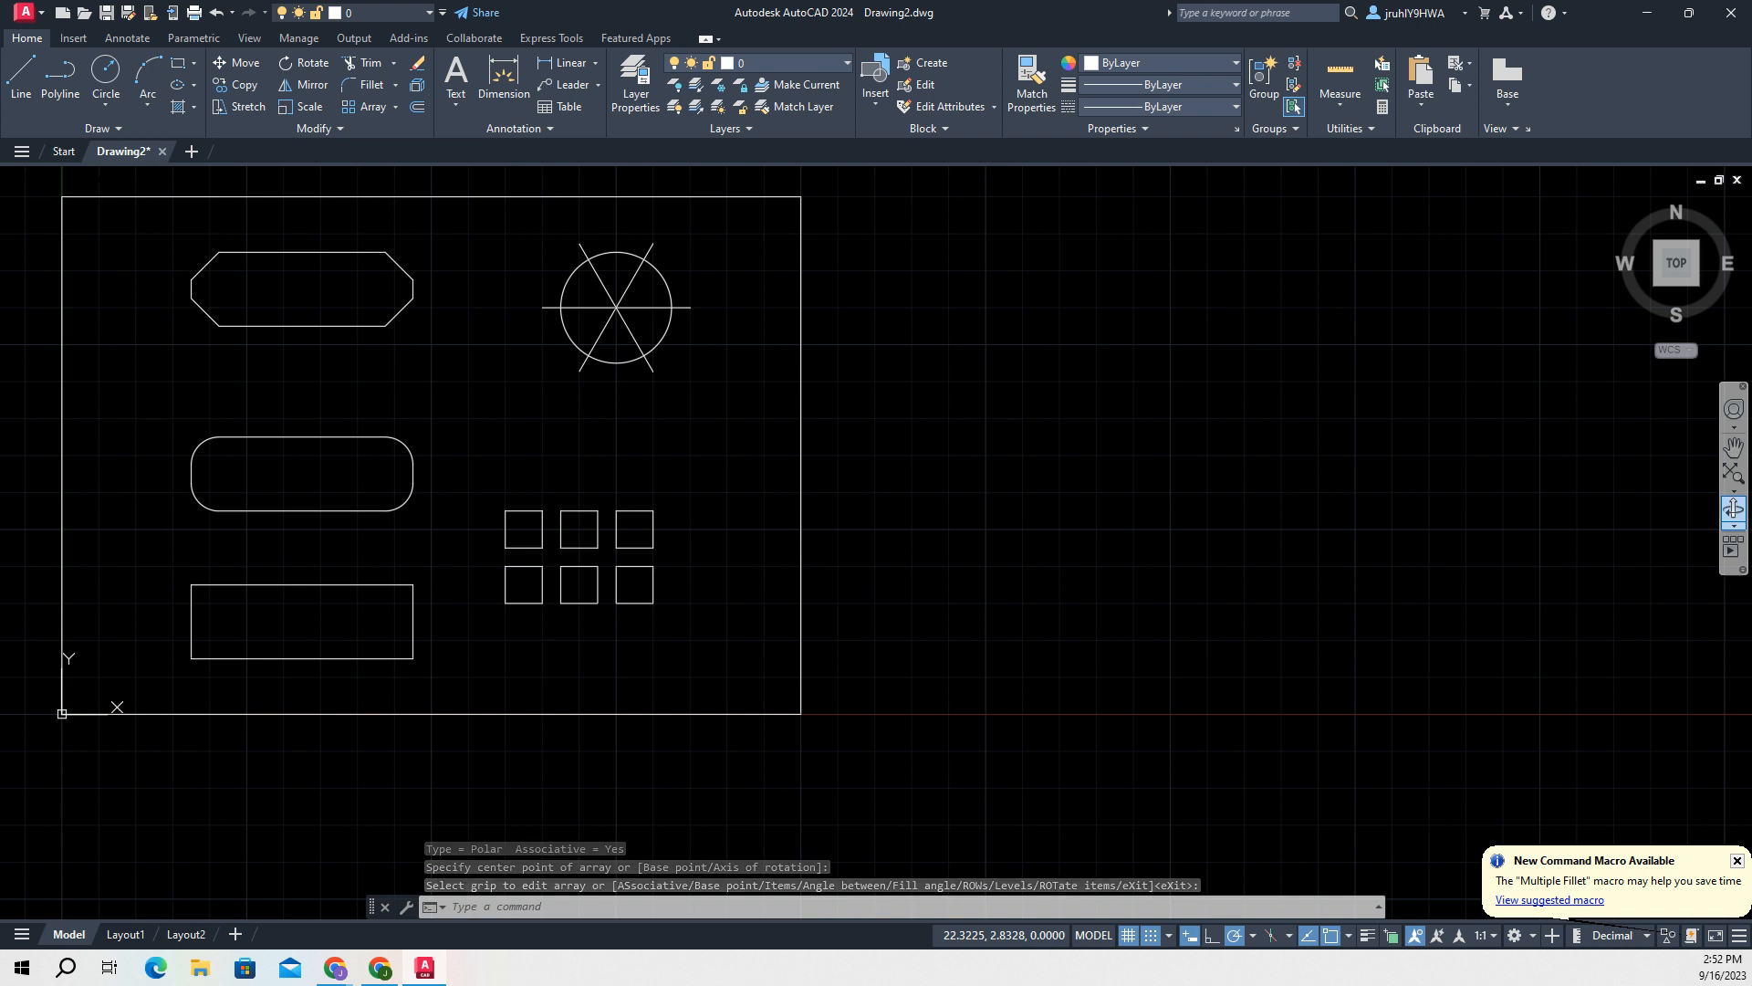
left_click(503, 80)
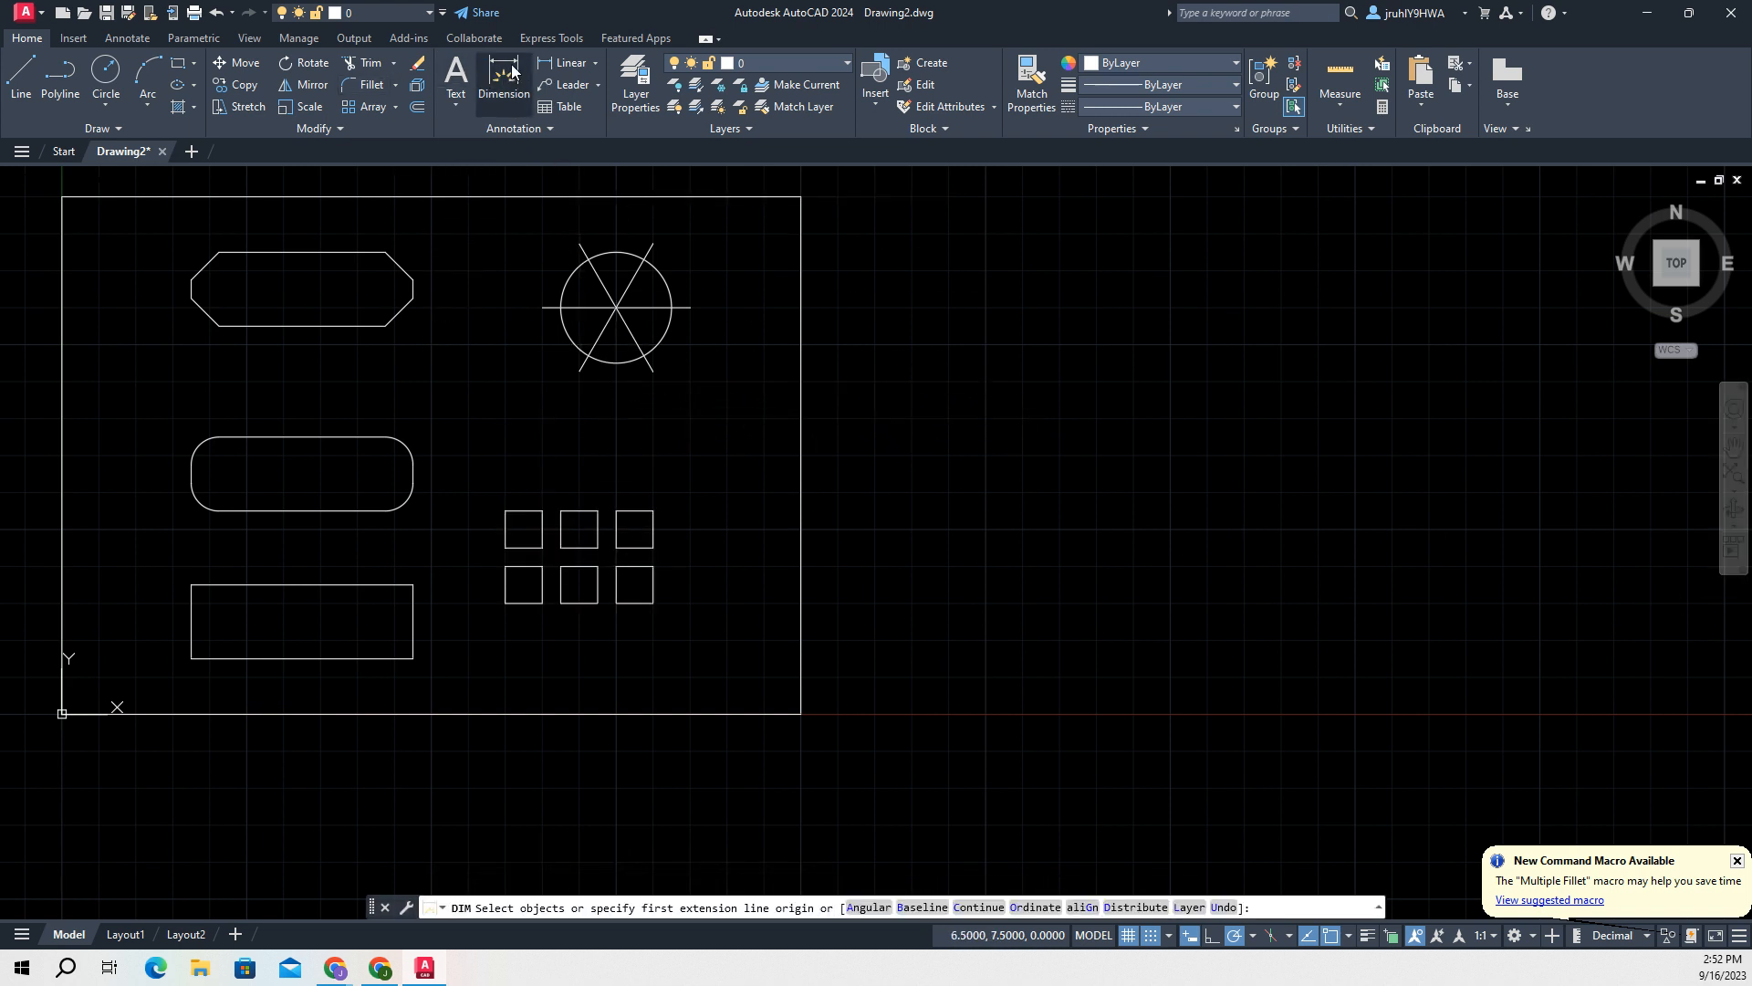
key("Return")
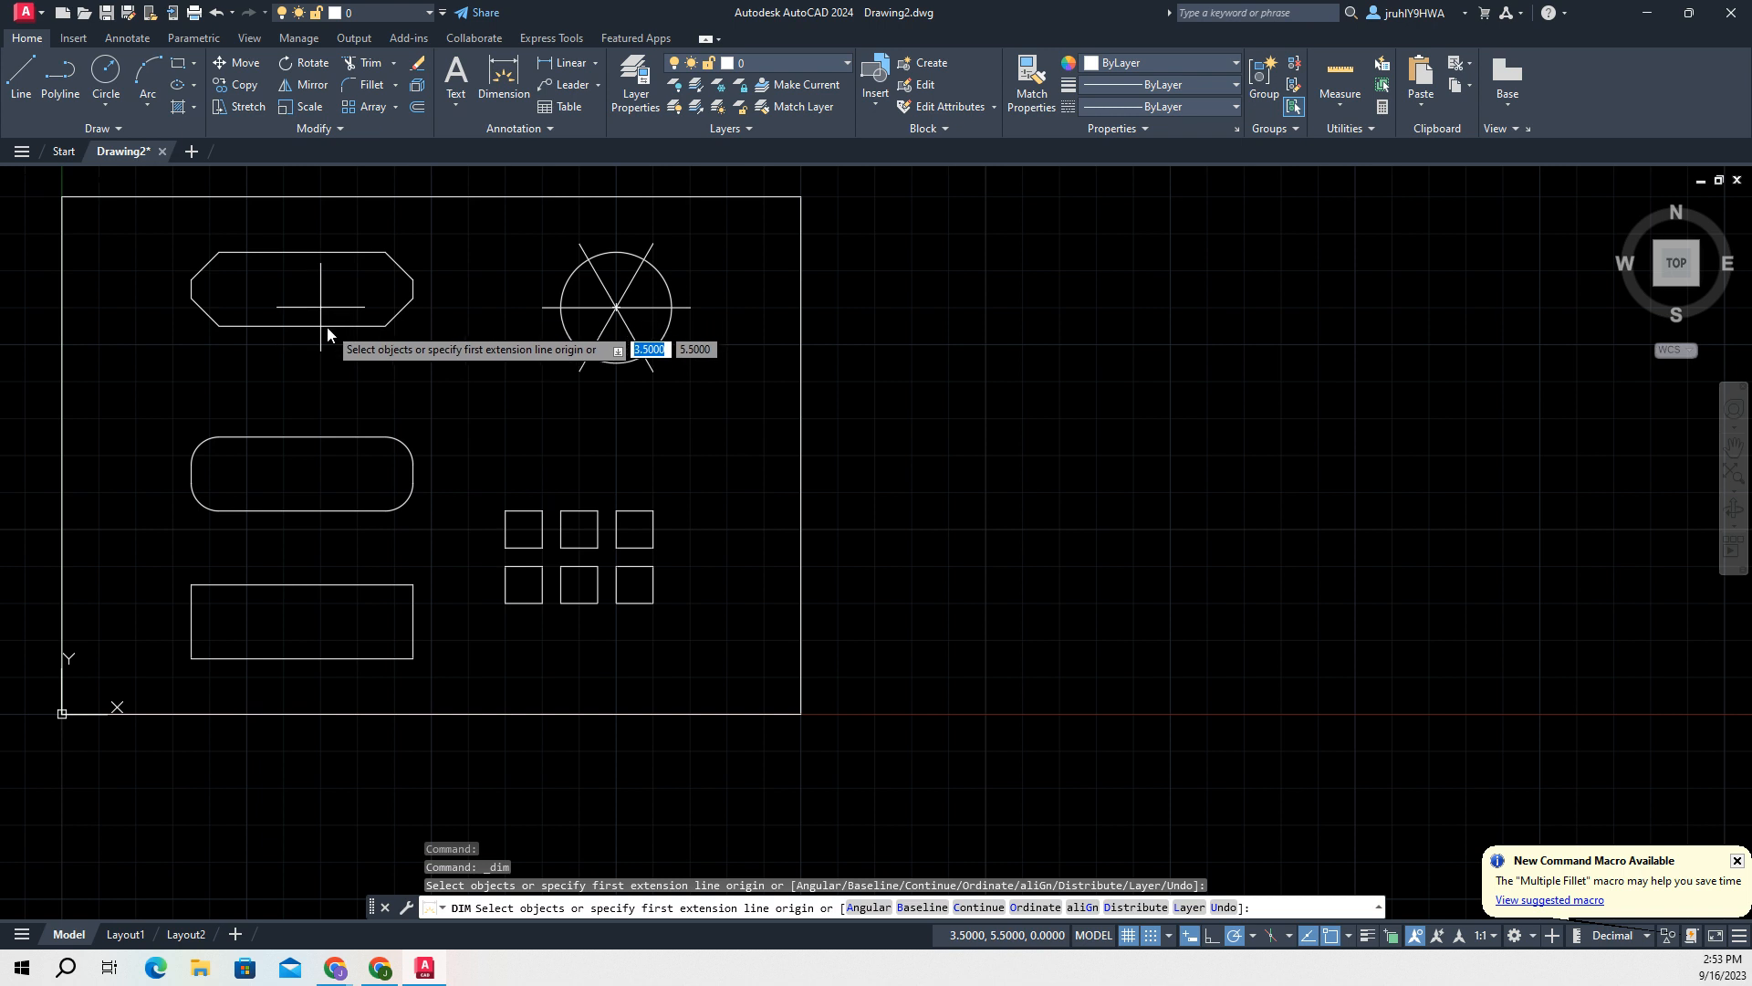
left_click(617, 364)
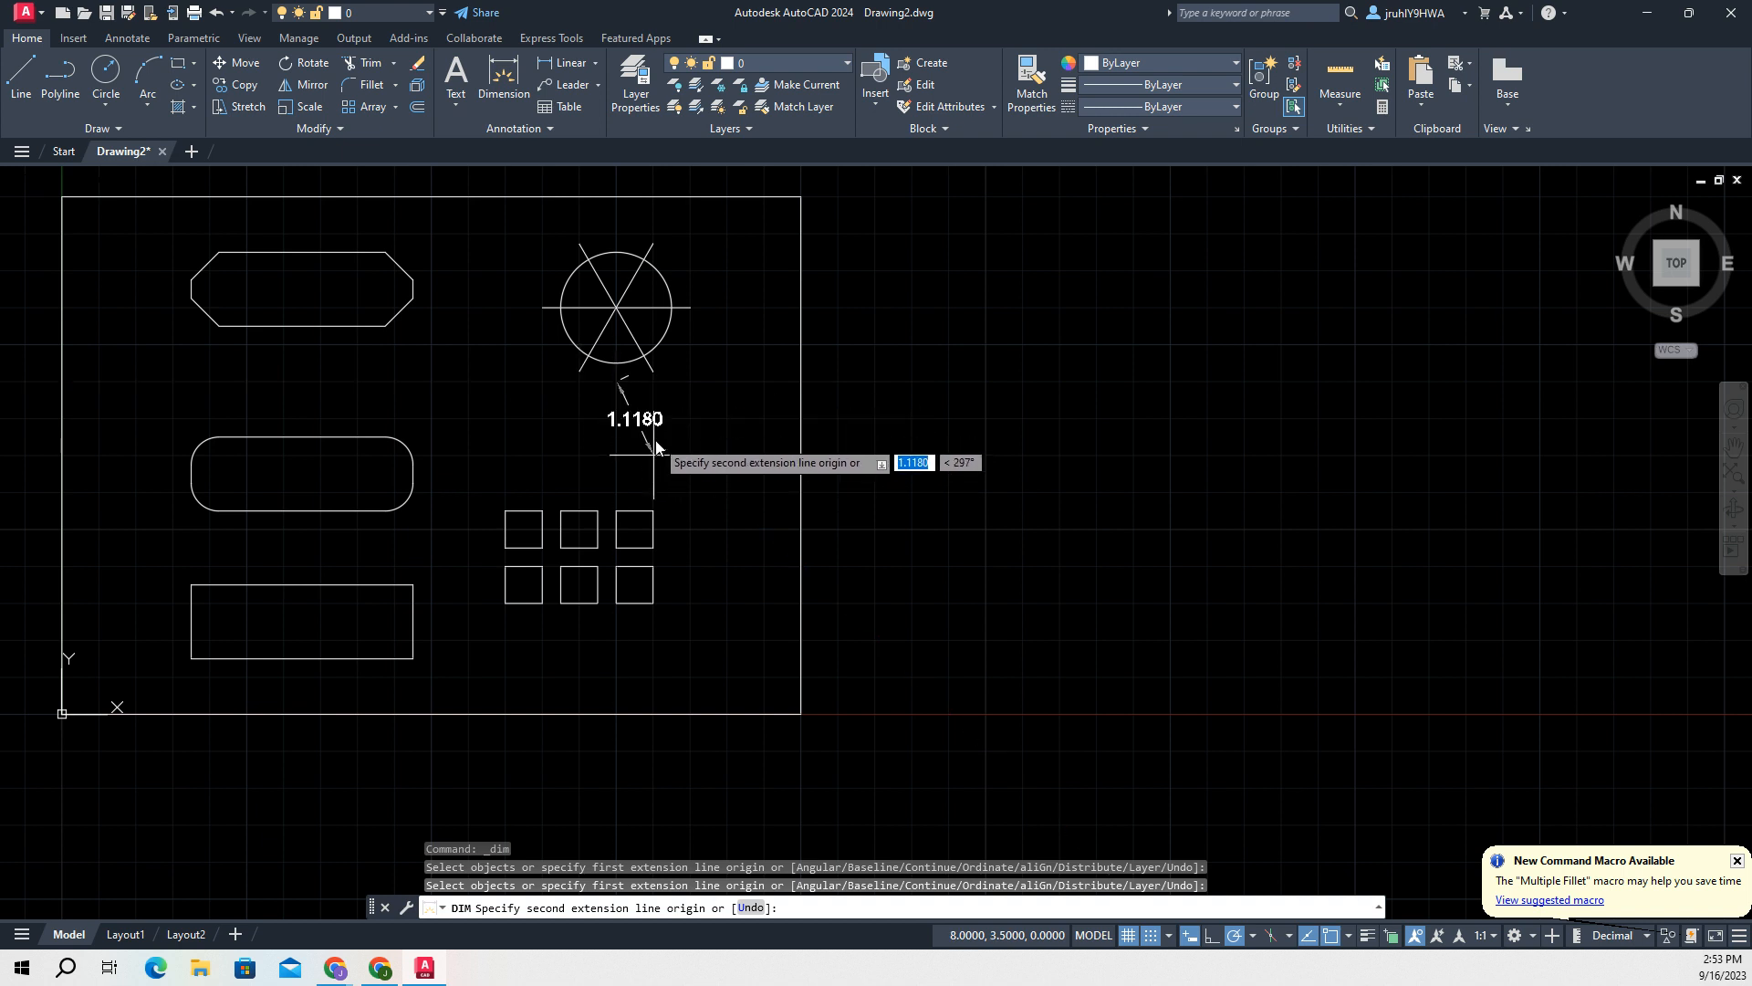
key("Escape")
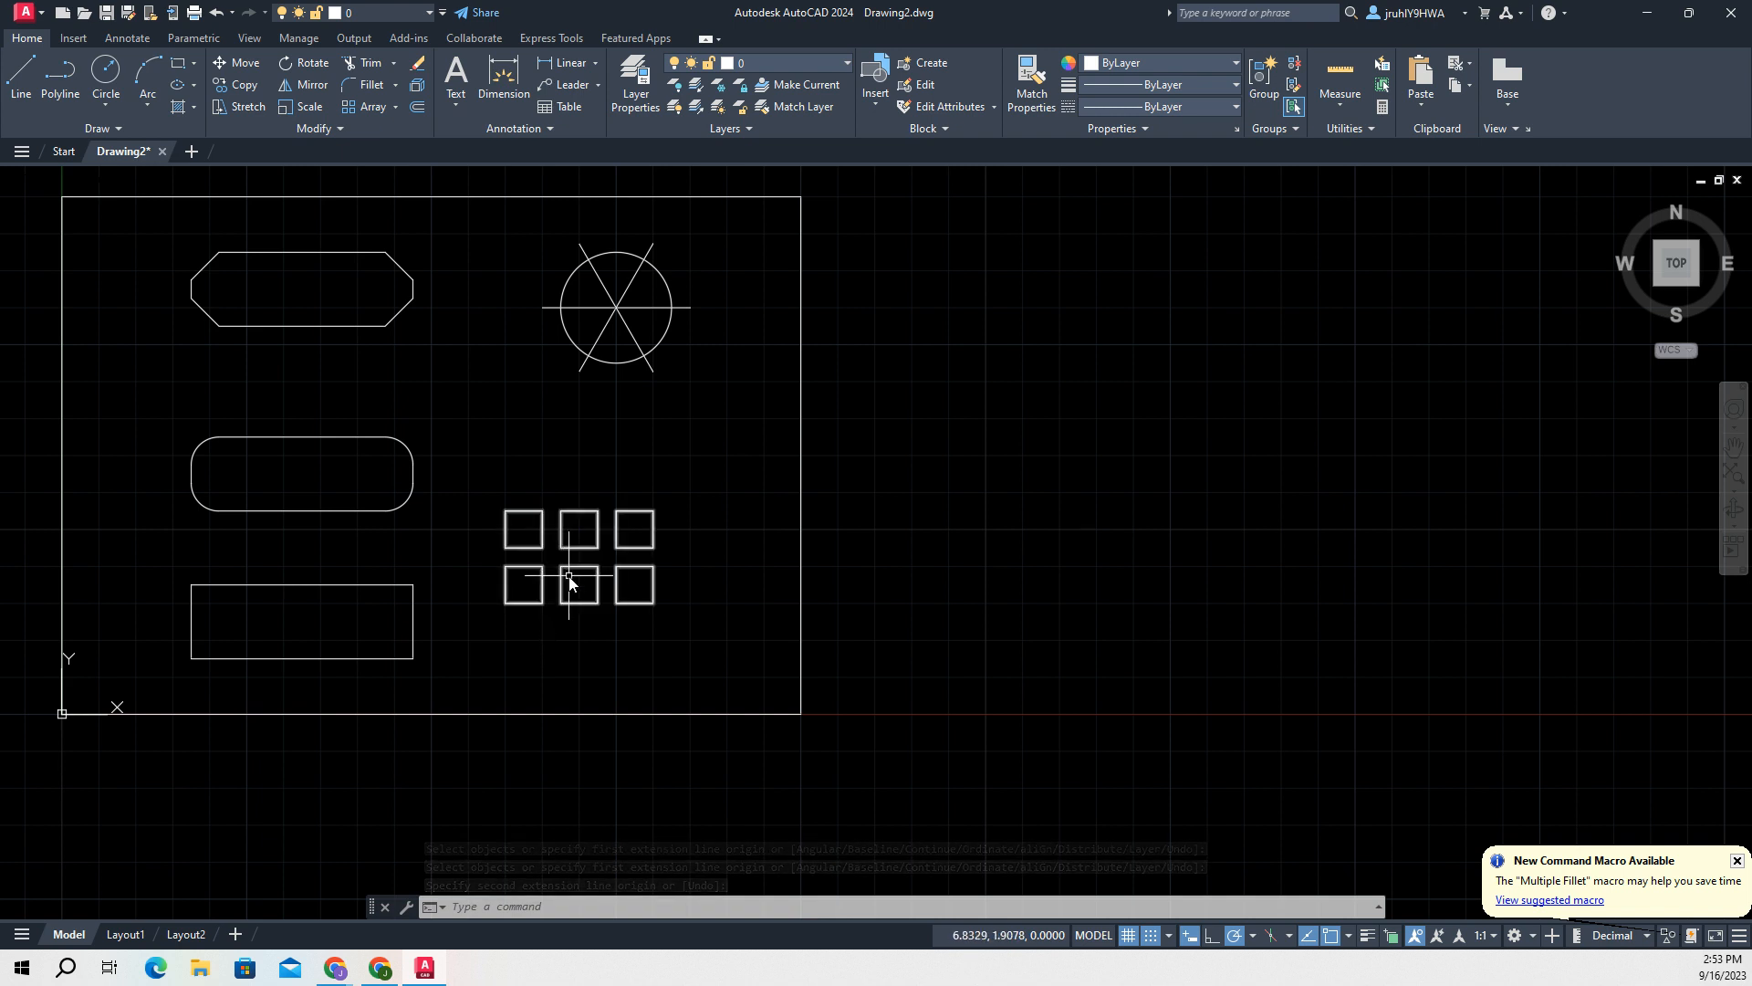
key("Return")
left_click(542, 639)
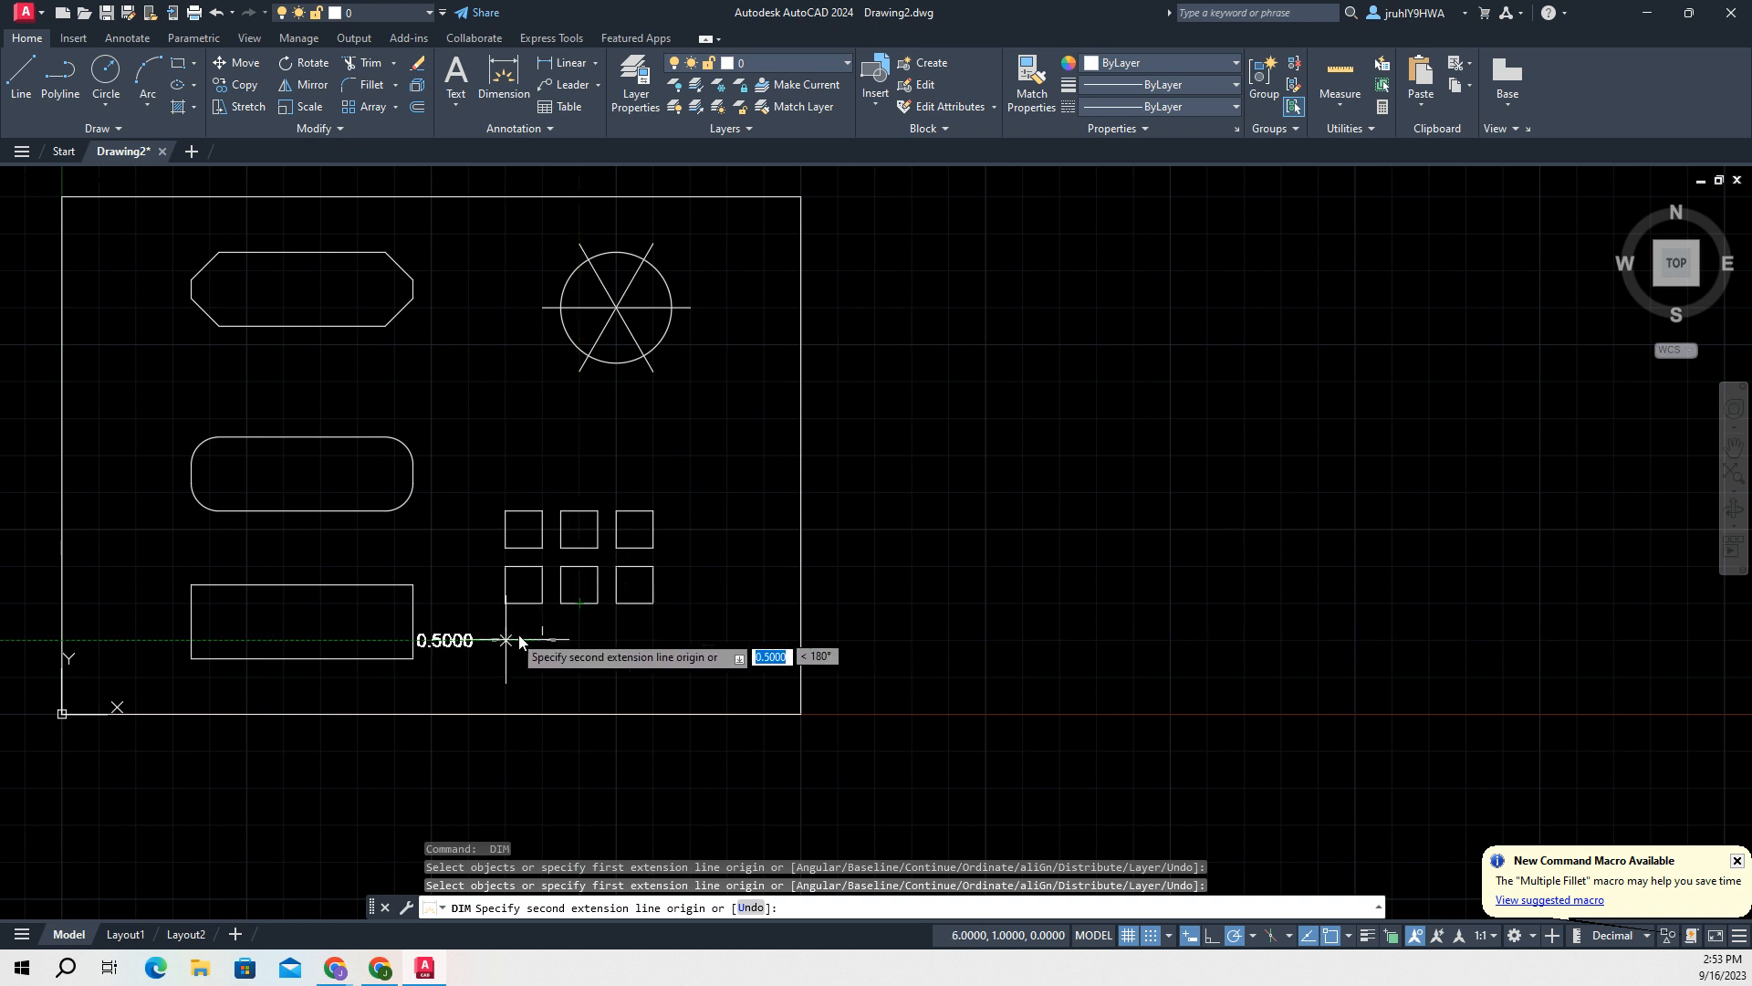
key("Escape")
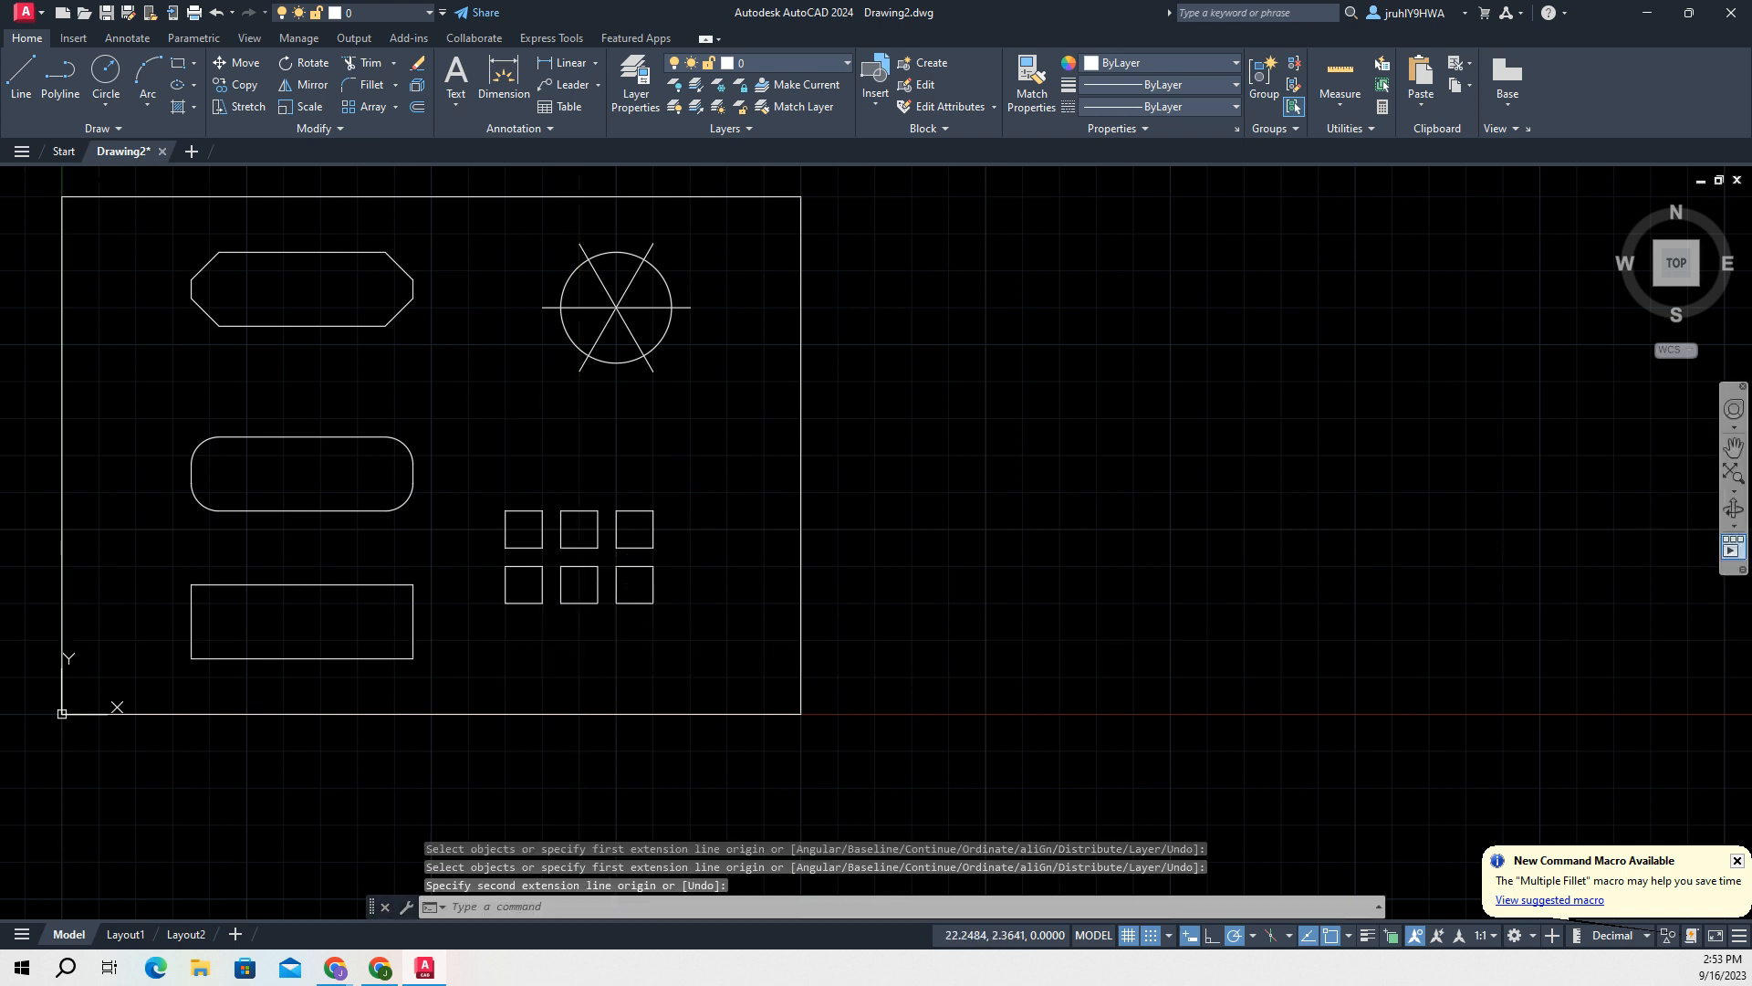